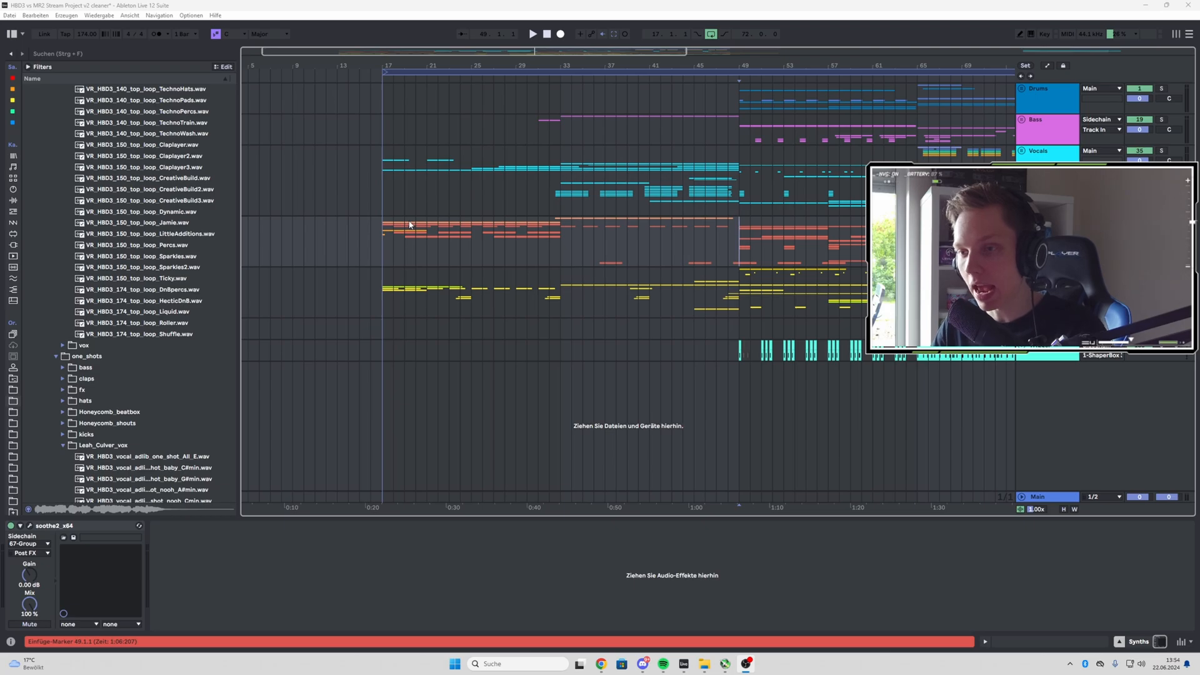
# - Place the insert marker at bar 17 and start playback of the arrangement from there
pyautogui.click(388, 190)
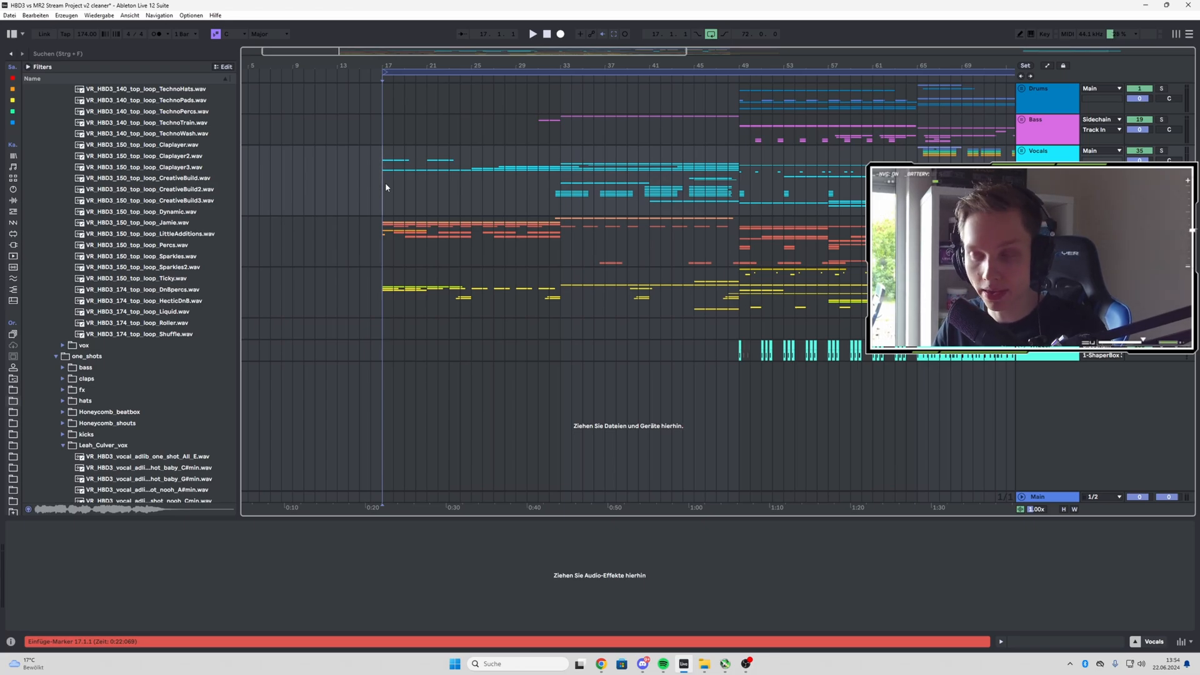
pyautogui.press('-')
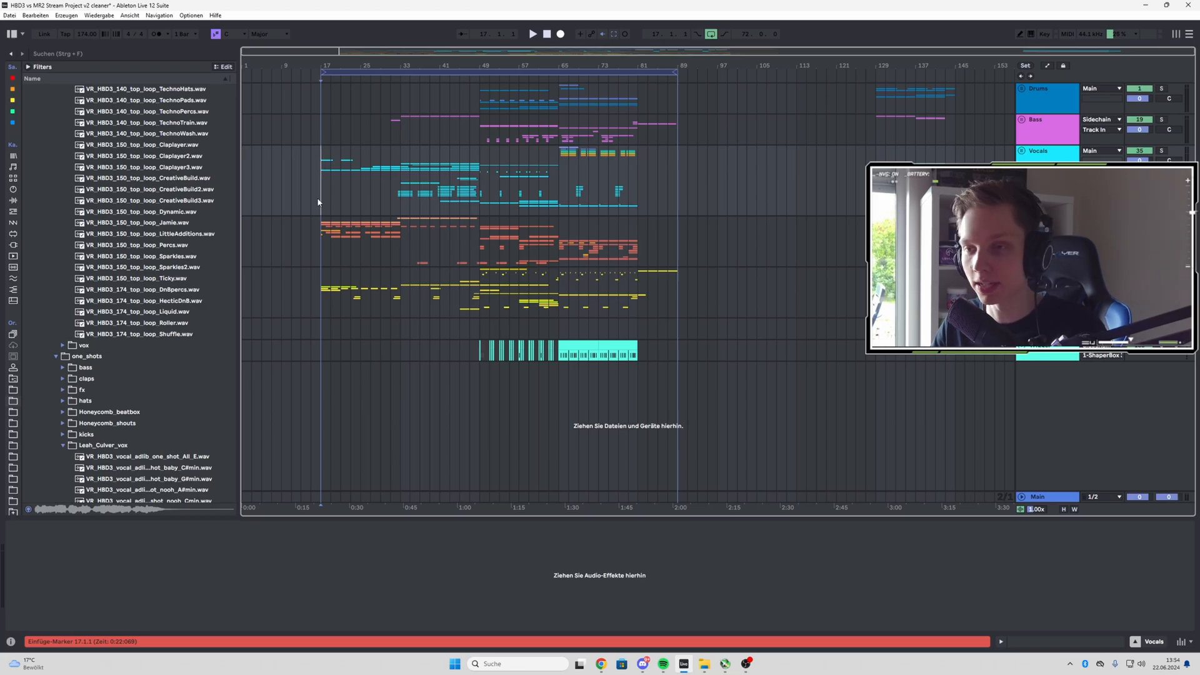
pyautogui.press('+')
pyautogui.press('space')
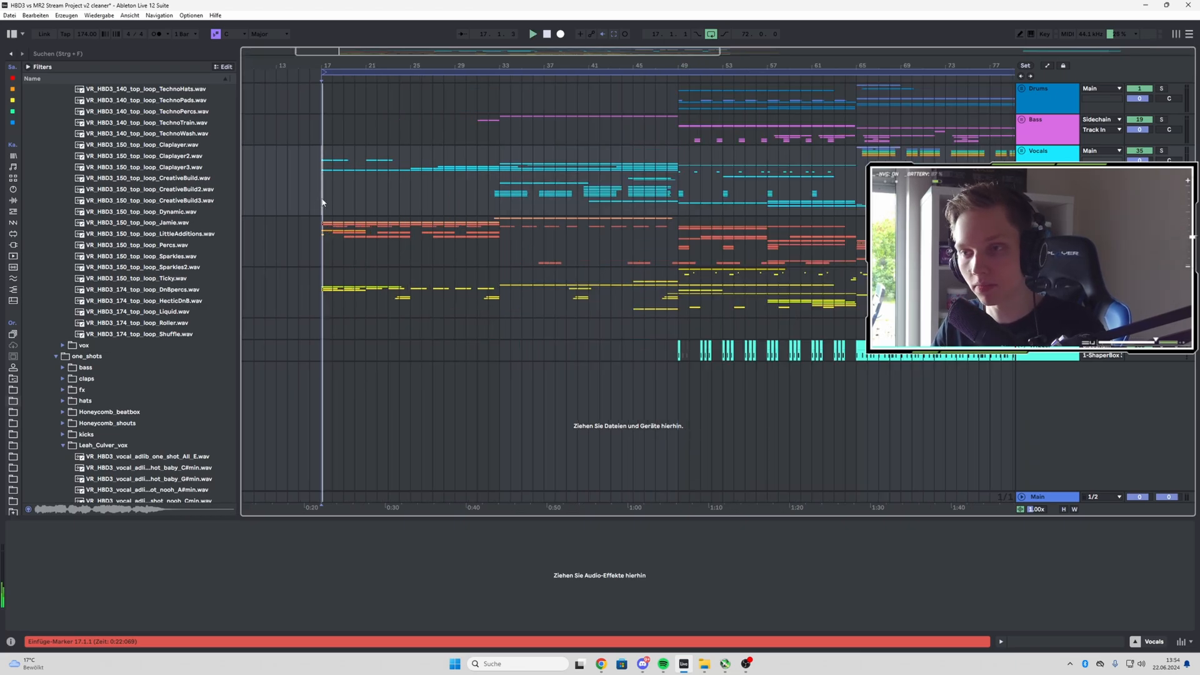
# - Unfold the Synths and Vocals groups to show their individual tracks during playback
pyautogui.scroll(-15, 321, 232)
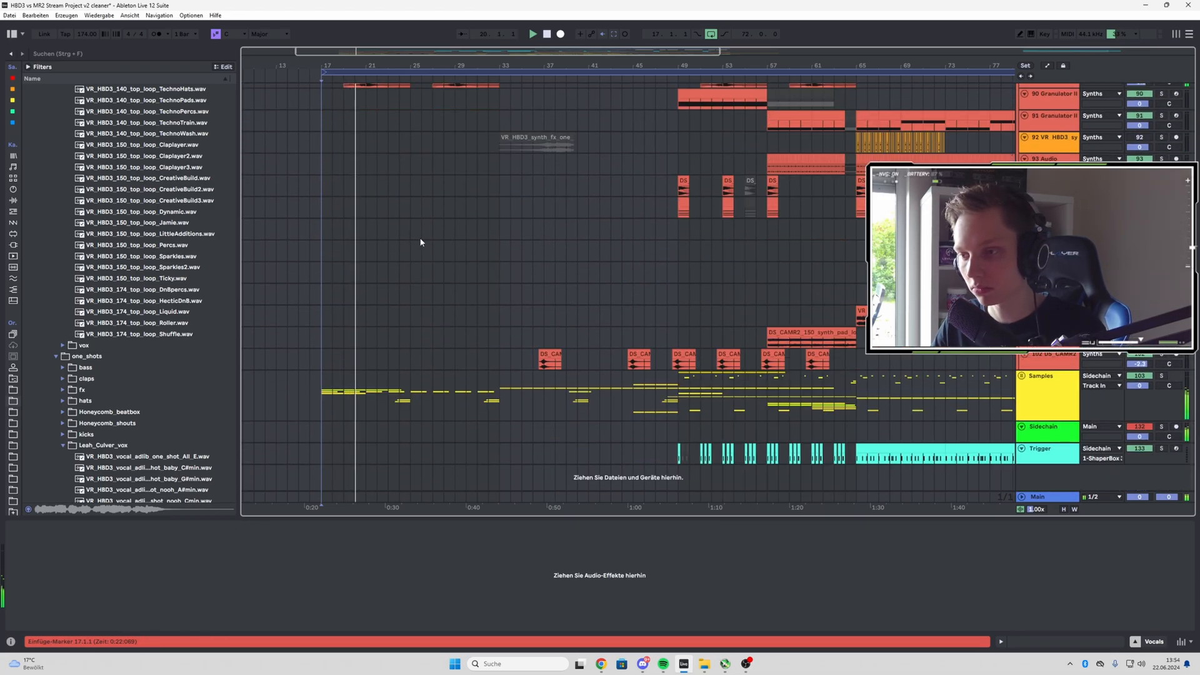
pyautogui.scroll(15, 606, 277)
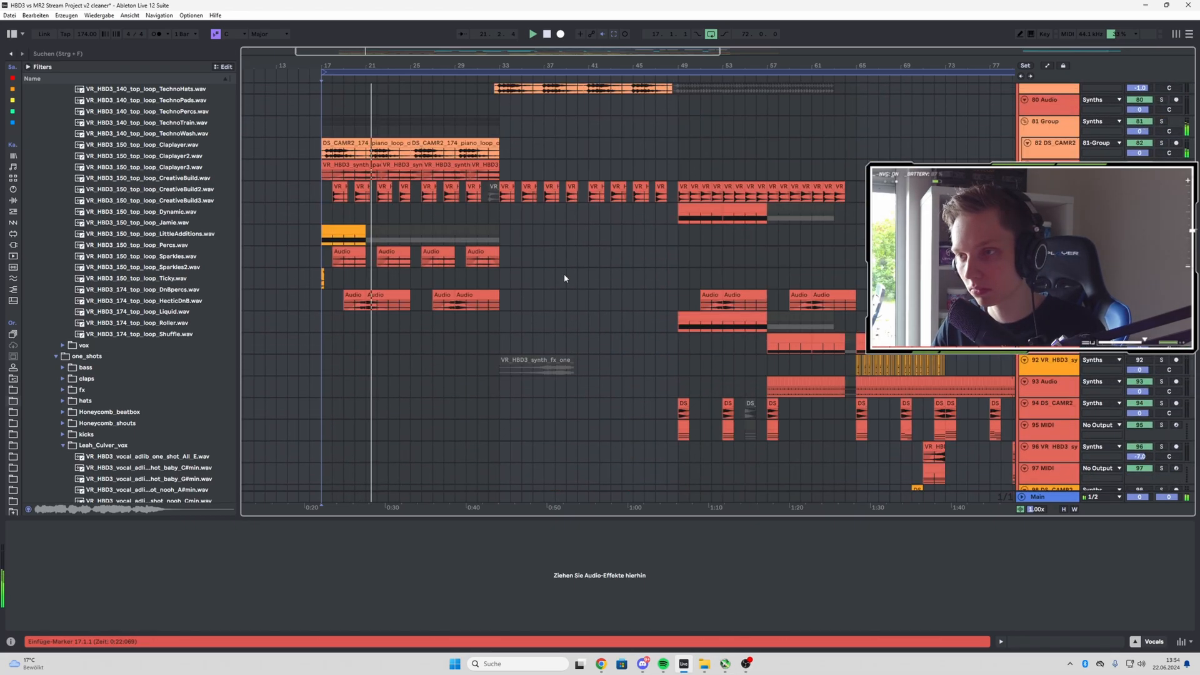
pyautogui.scroll(5, 650, 288)
pyautogui.scroll(10, 650, 287)
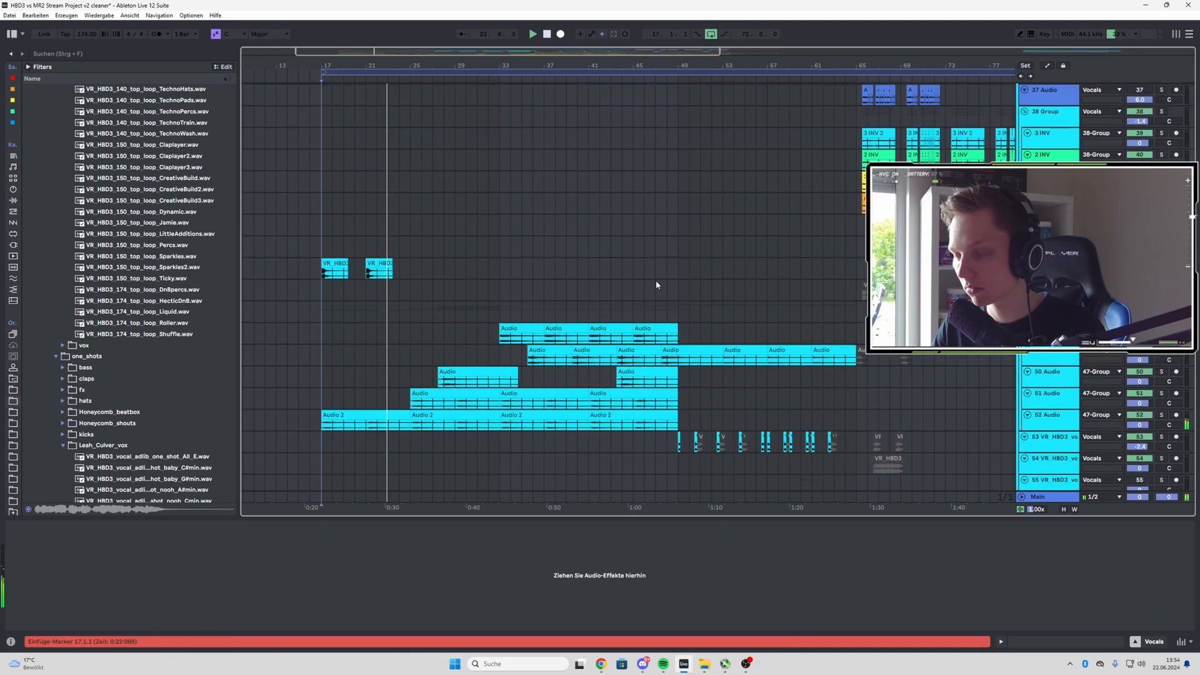
pyautogui.scroll(15, 744, 283)
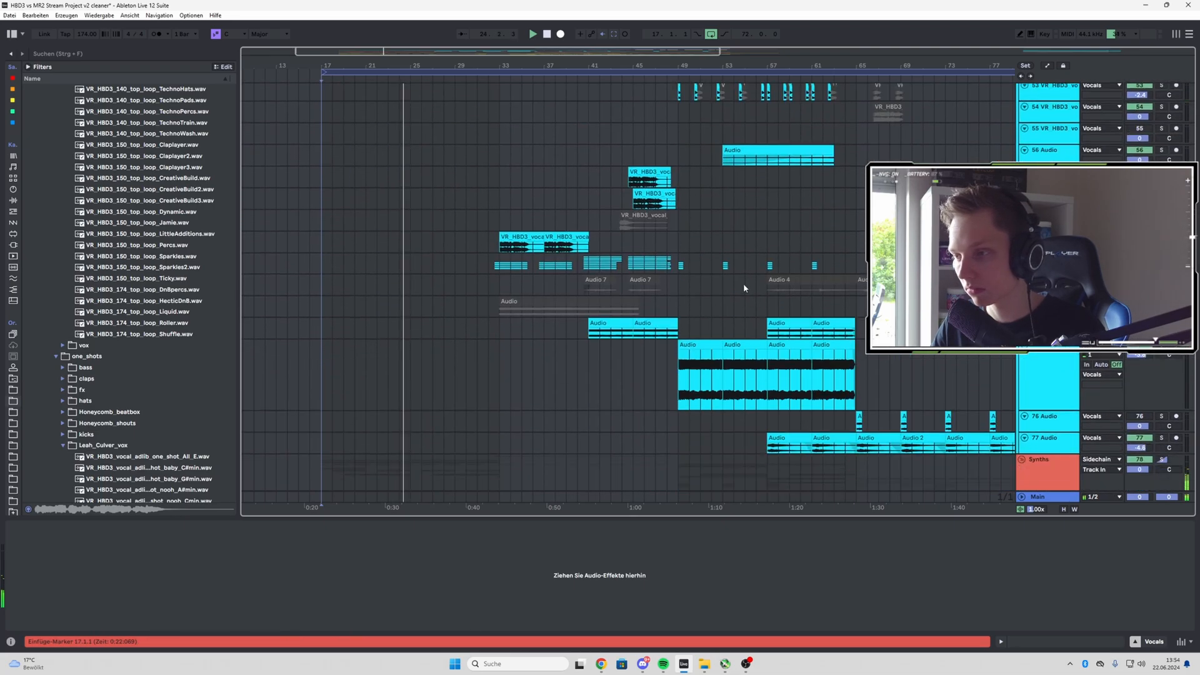
pyautogui.scroll(1, 625, 281)
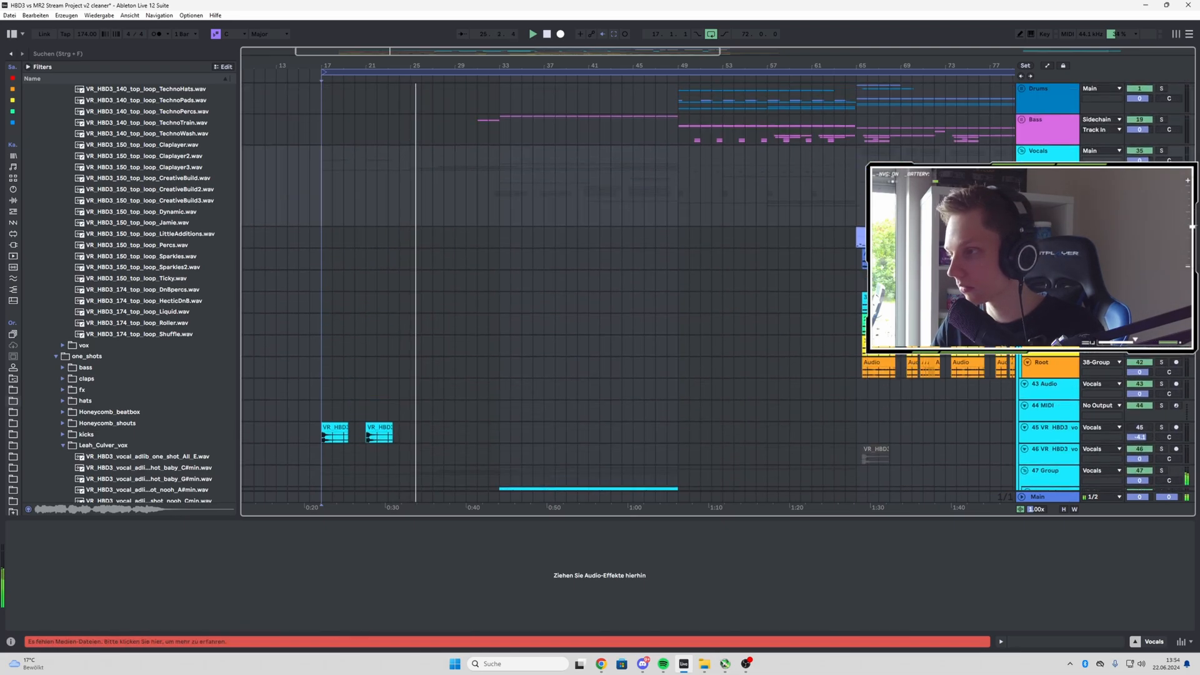
# - Unfold the Bass and Drums groups to show their individual tracks
pyautogui.click(1022, 120)
pyautogui.scroll(-5, 806, 265)
pyautogui.scroll(4, 807, 265)
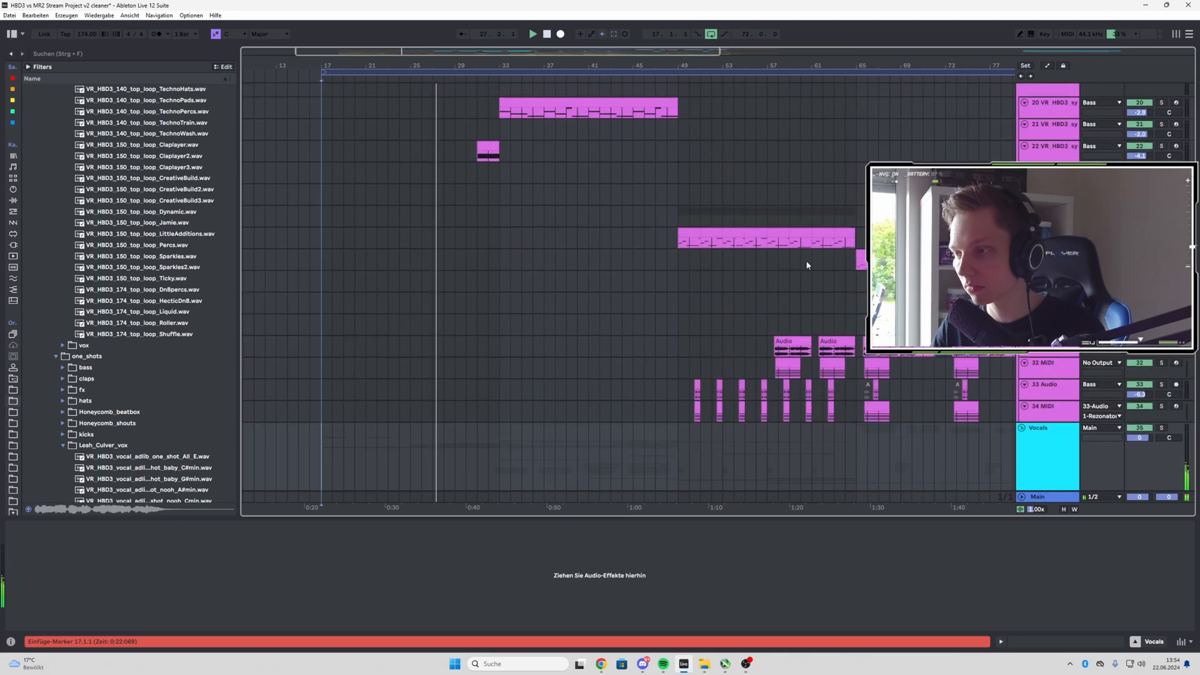
pyautogui.scroll(2, 807, 265)
pyautogui.scroll(6, 791, 189)
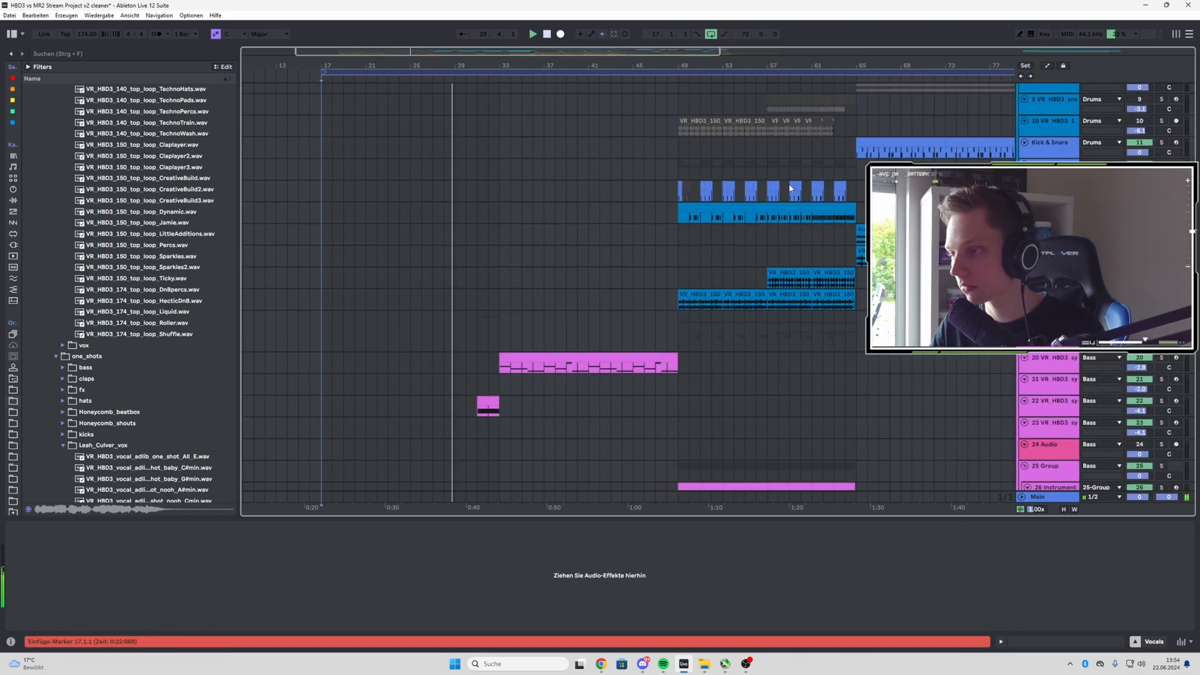
# - Fit the whole arrangement to the window width and unfold the Samples group
pyautogui.press('w')
pyautogui.scroll(-14, 450, 271)
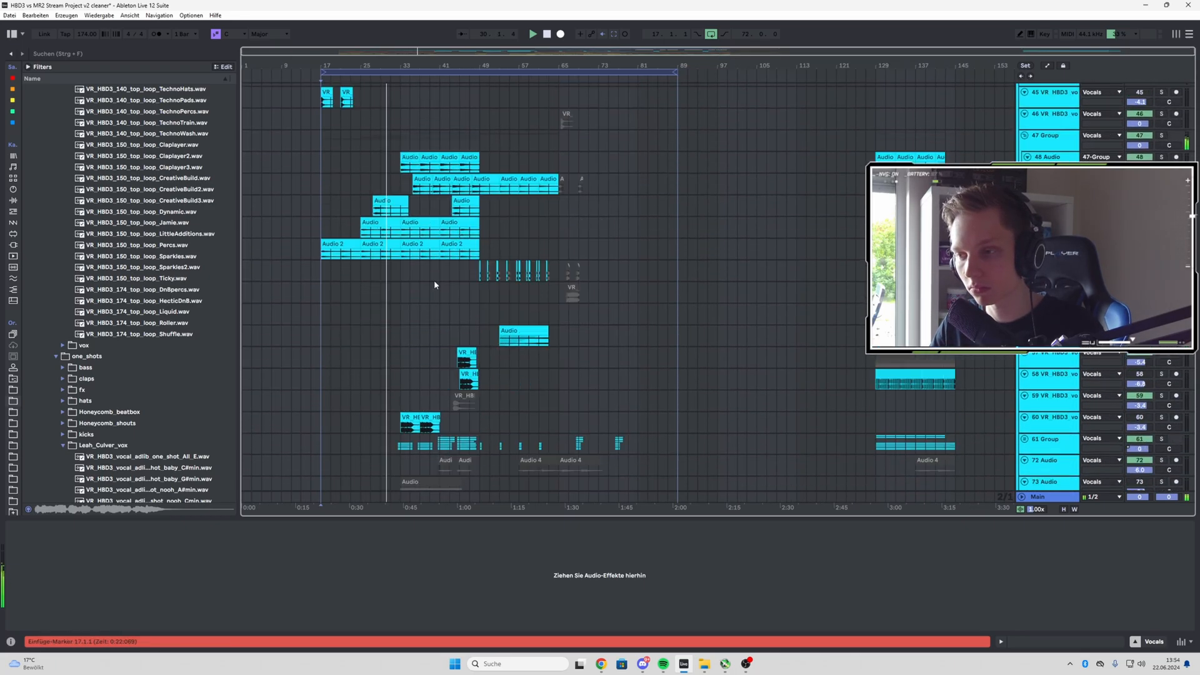
pyautogui.scroll(-15, 434, 280)
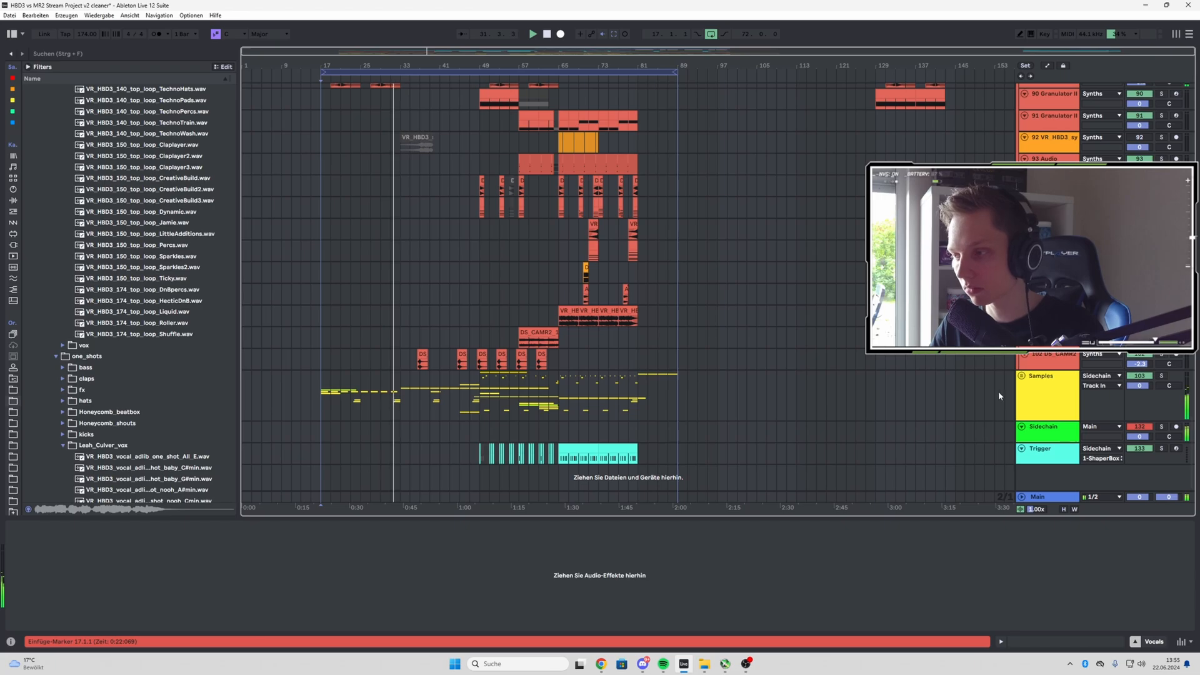
pyautogui.click(1022, 375)
pyautogui.scroll(-10, 473, 310)
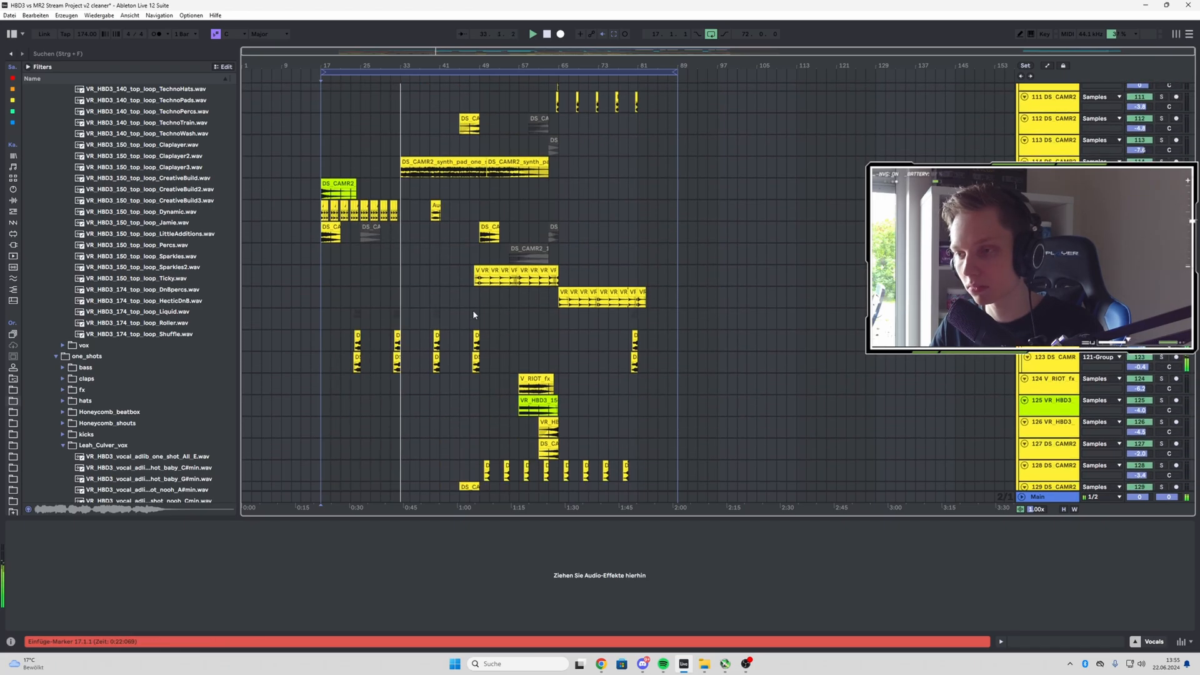
# - Unfold 61 Group and its nested groups inside the Vocals group to show the layered vocal clips
pyautogui.scroll(15, 473, 309)
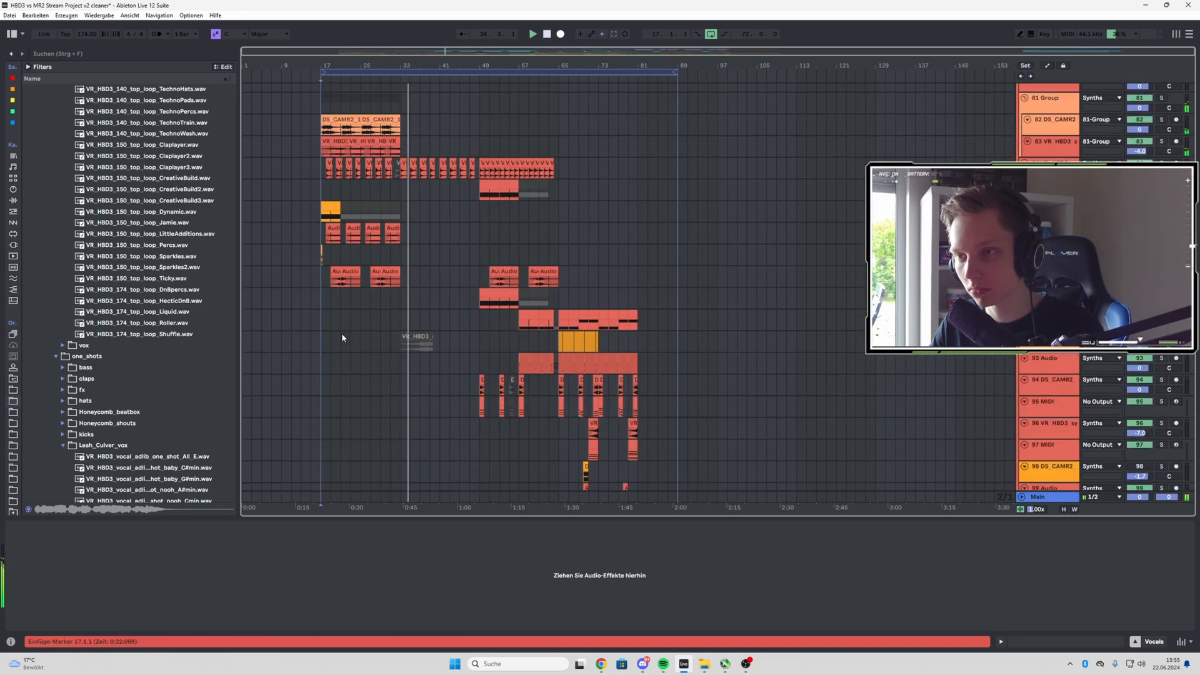
pyautogui.scroll(15, 341, 335)
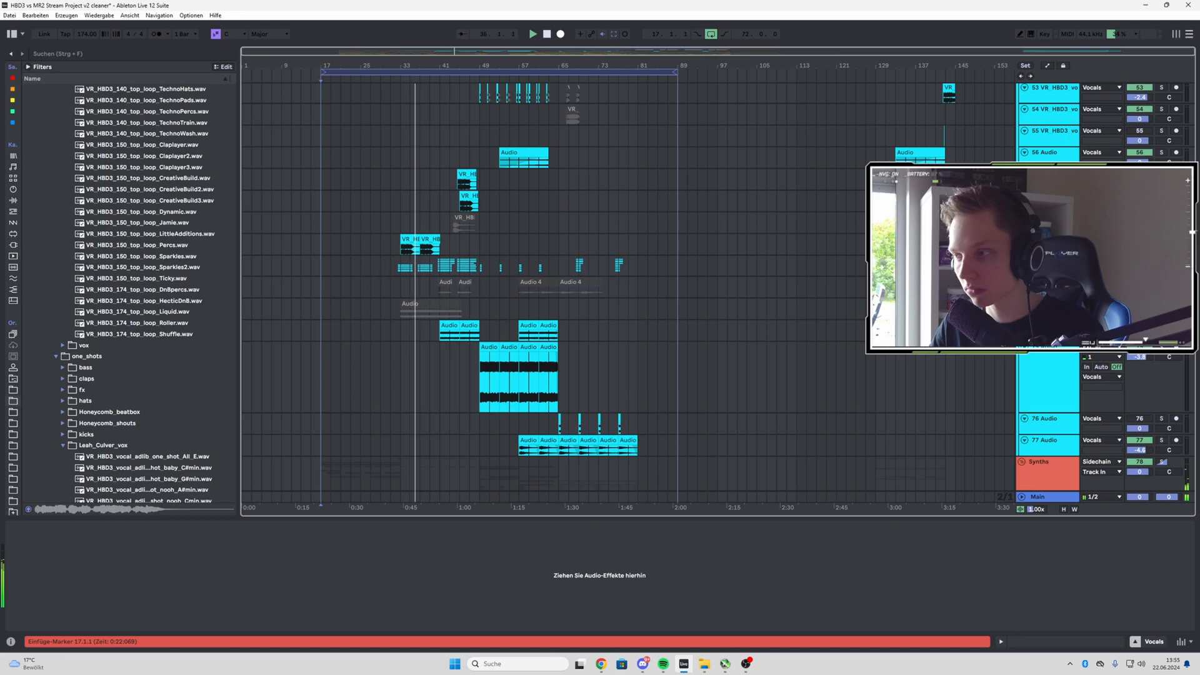
pyautogui.click(1024, 261)
pyautogui.scroll(-5, 432, 301)
pyautogui.scroll(4, 421, 305)
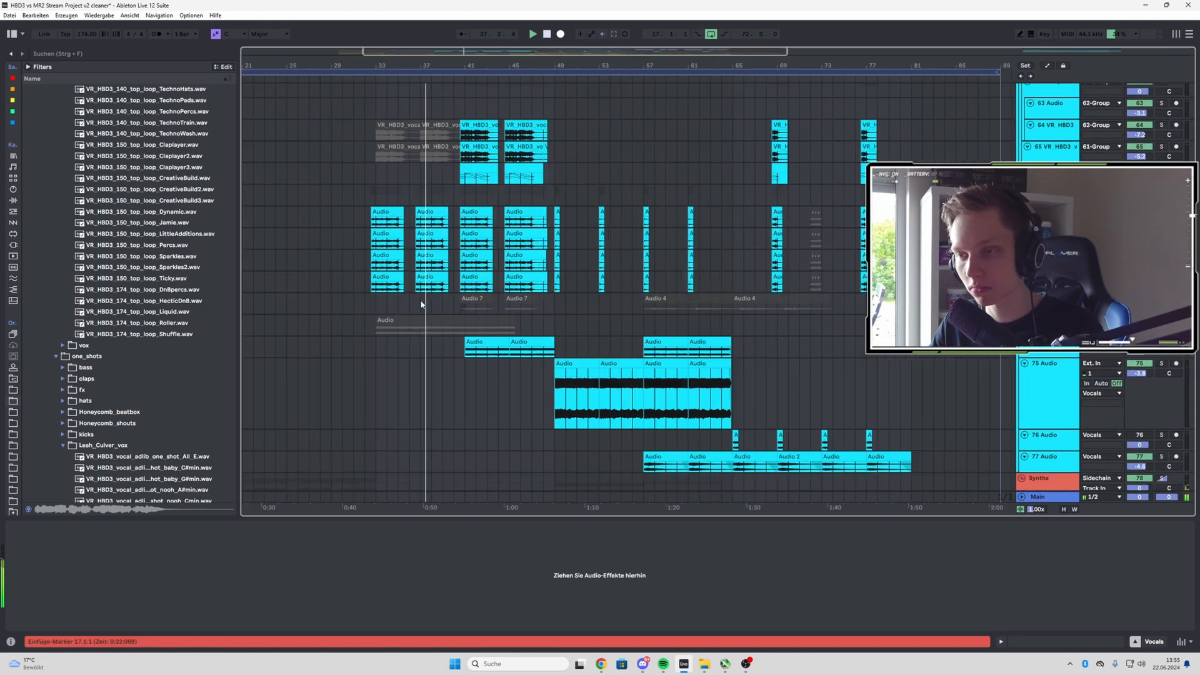
# - Examine the vocal, synth and sample clips of the build-up around bars 33 to 49 during playback
pyautogui.scroll(4, 454, 303)
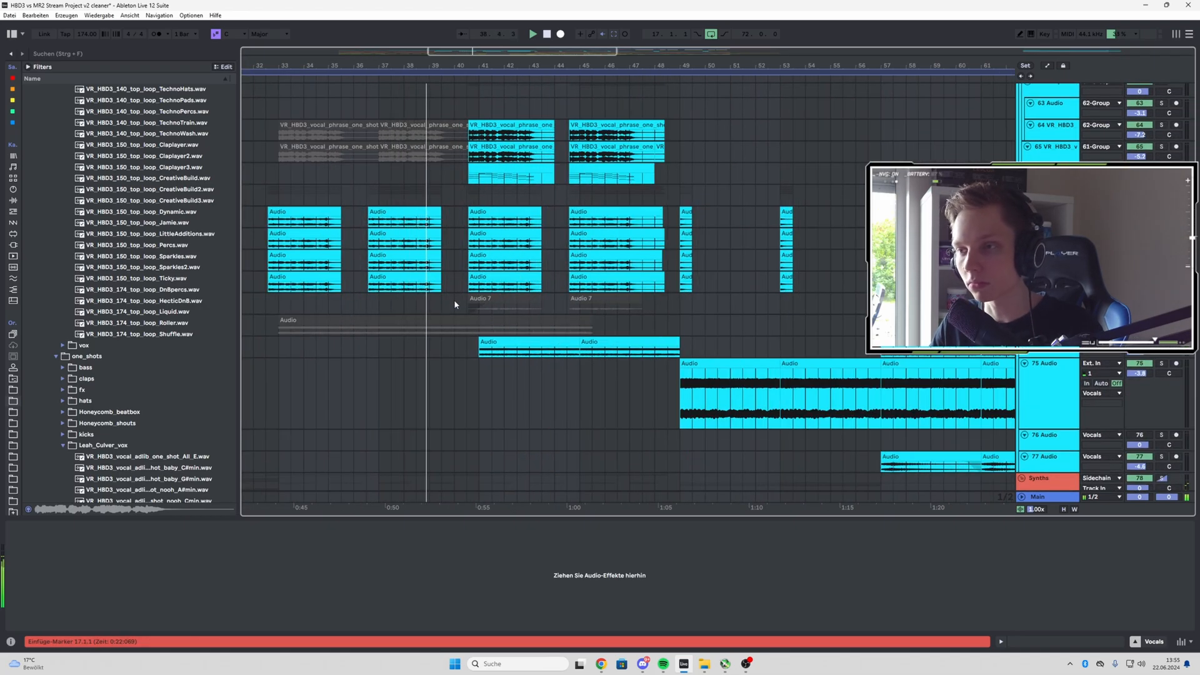
pyautogui.scroll(-5, 499, 306)
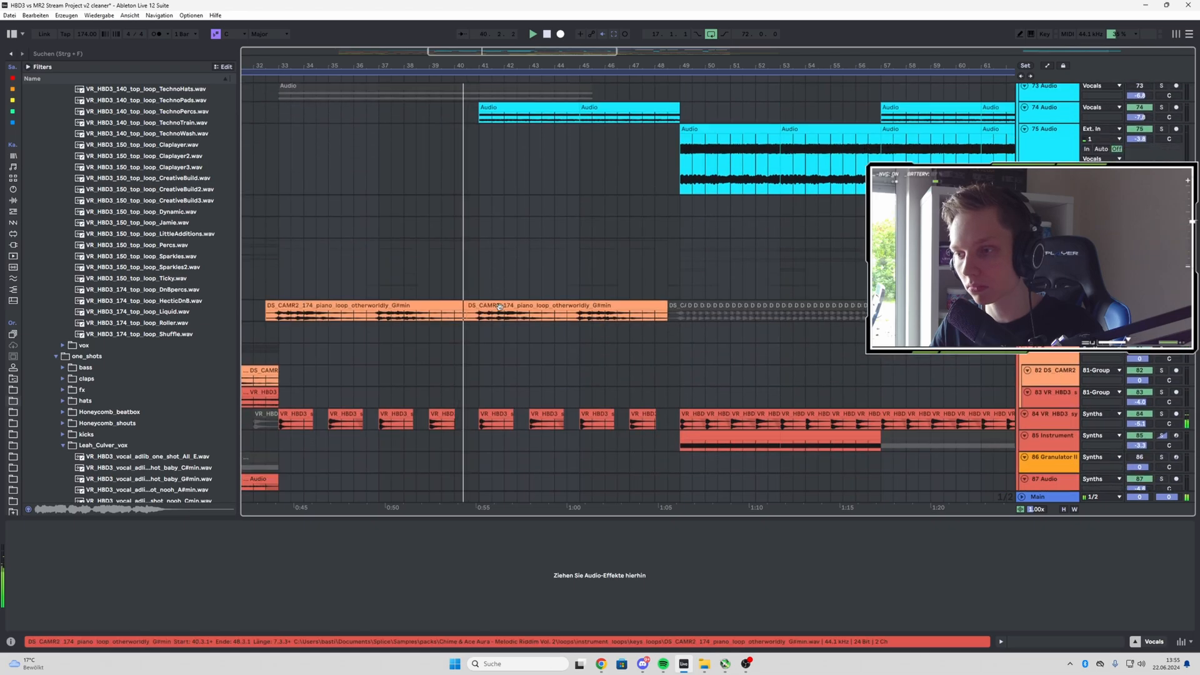
pyautogui.scroll(-5, 500, 306)
pyautogui.scroll(-6, 500, 306)
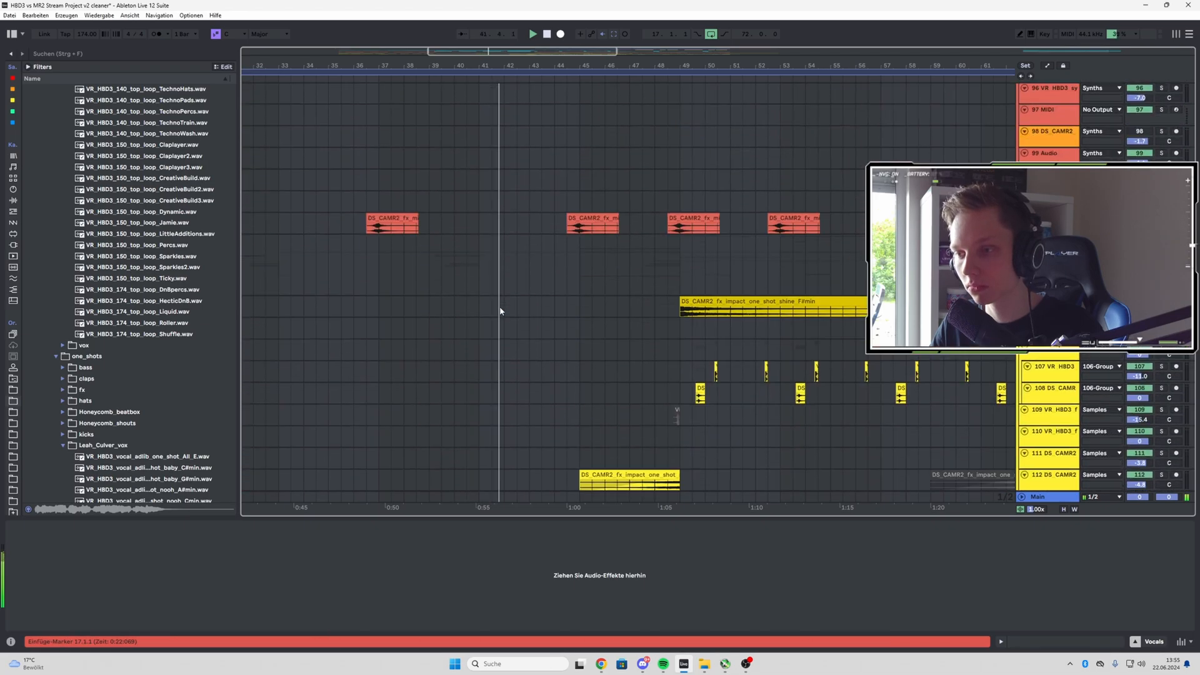
pyautogui.scroll(-5, 500, 309)
pyautogui.scroll(-4, 623, 331)
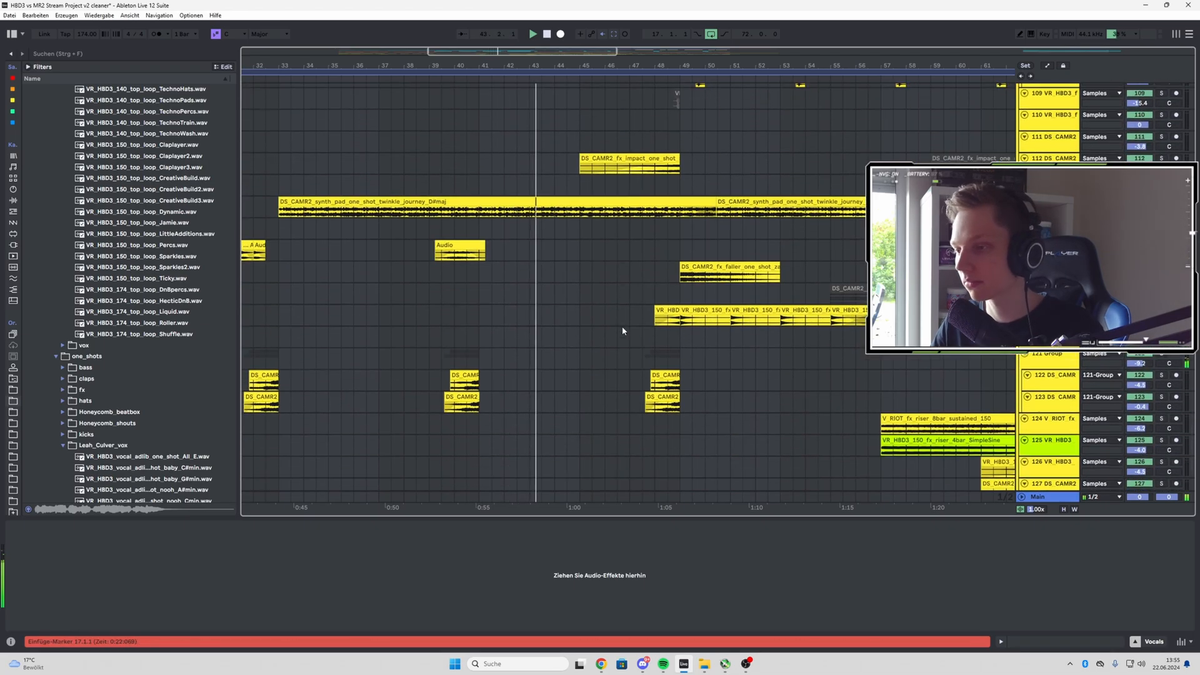
pyautogui.scroll(-5, 623, 330)
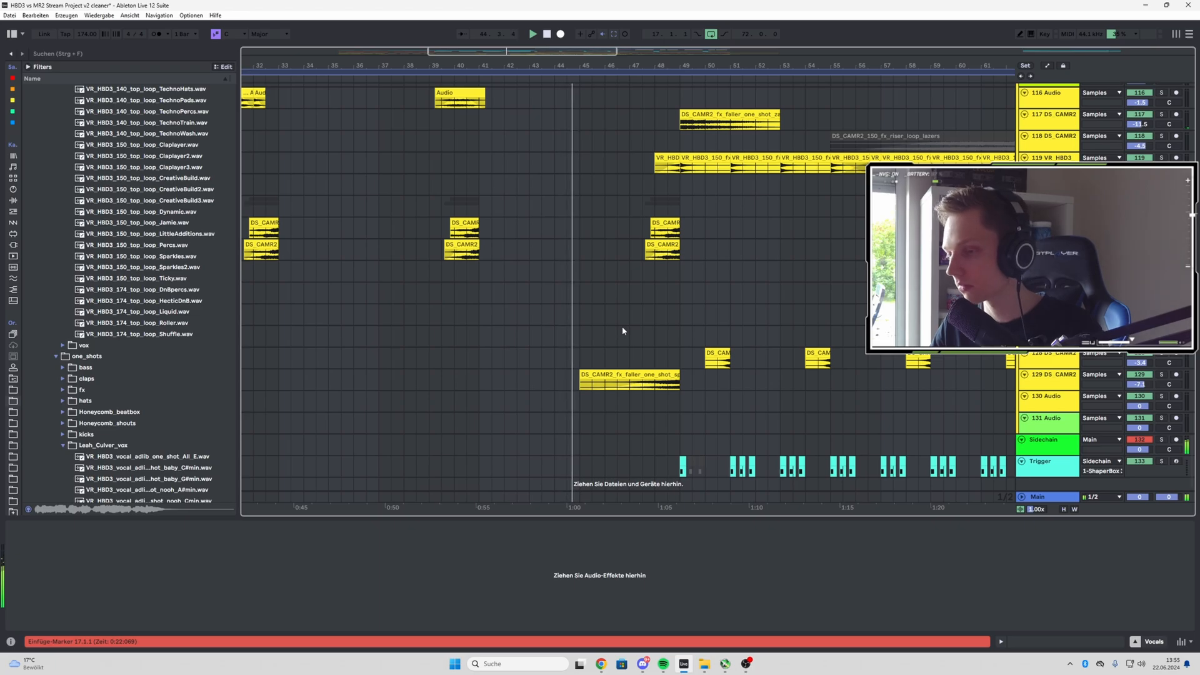
# - Examine the vocal, bass and drum tracks going into the section that starts at bar 49
pyautogui.scroll(20, 632, 339)
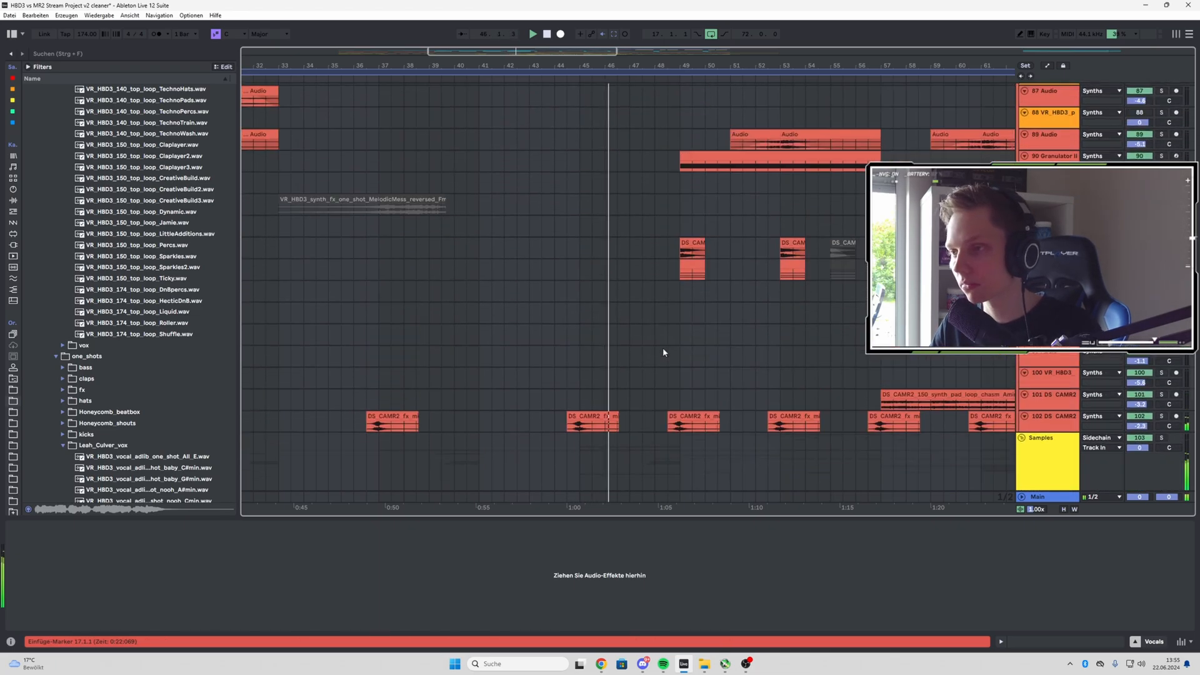
pyautogui.scroll(20, 664, 352)
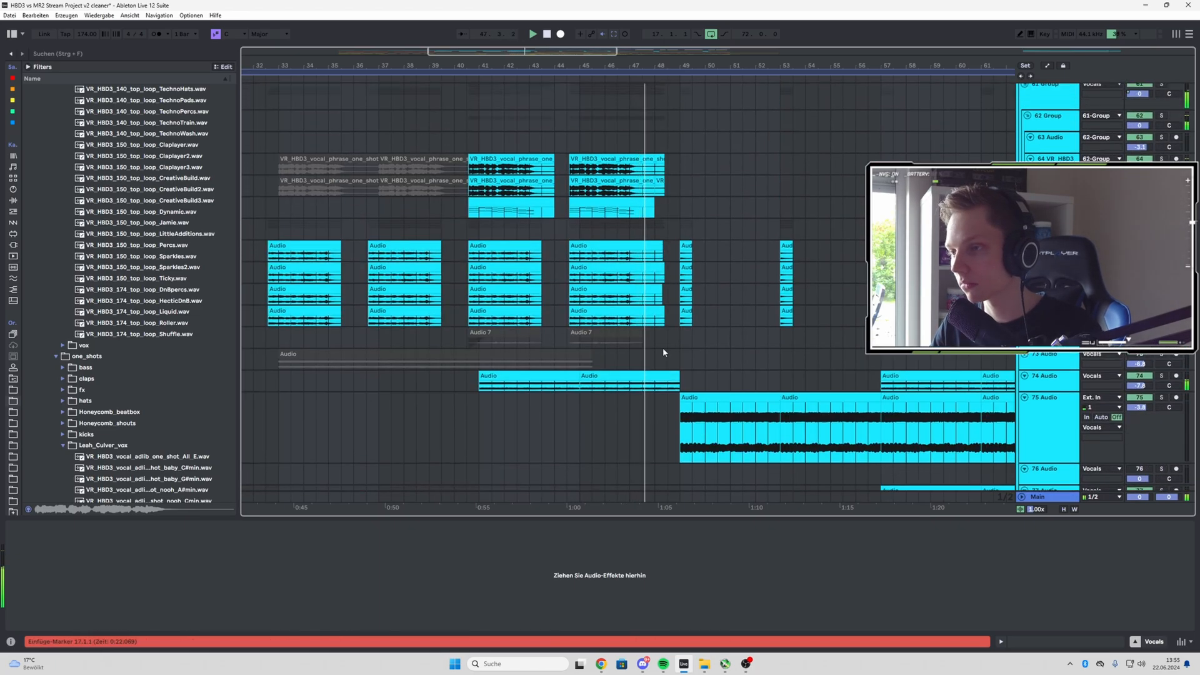
pyautogui.scroll(12, 691, 358)
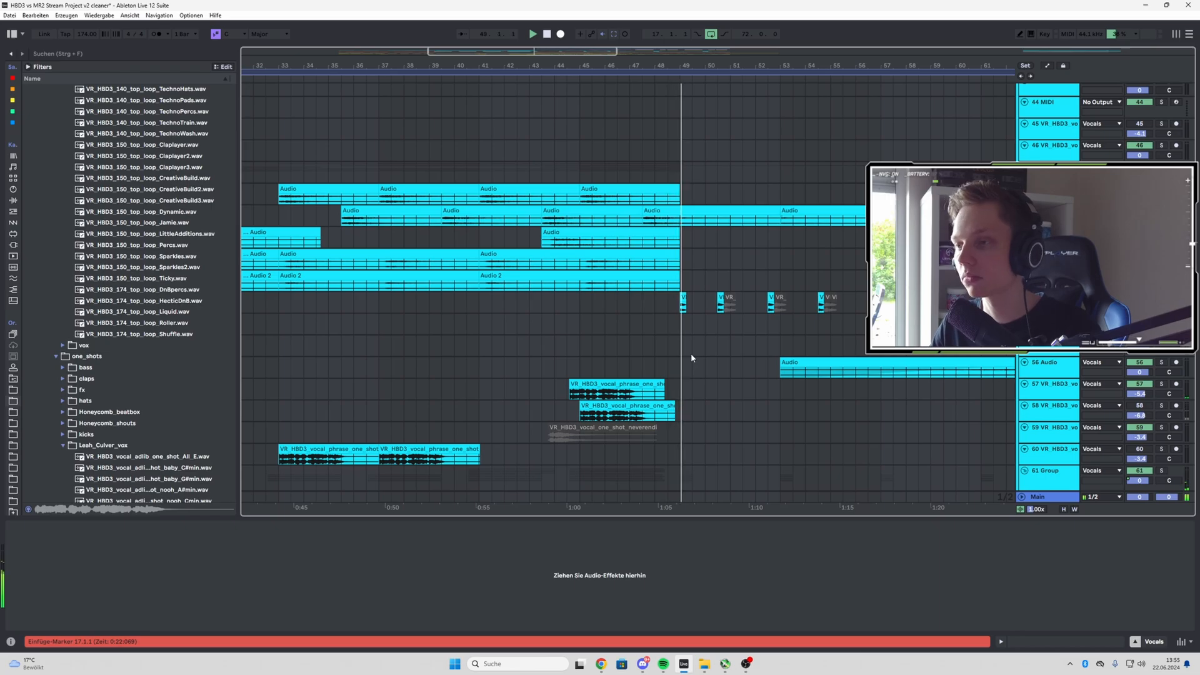
pyautogui.scroll(15, 692, 354)
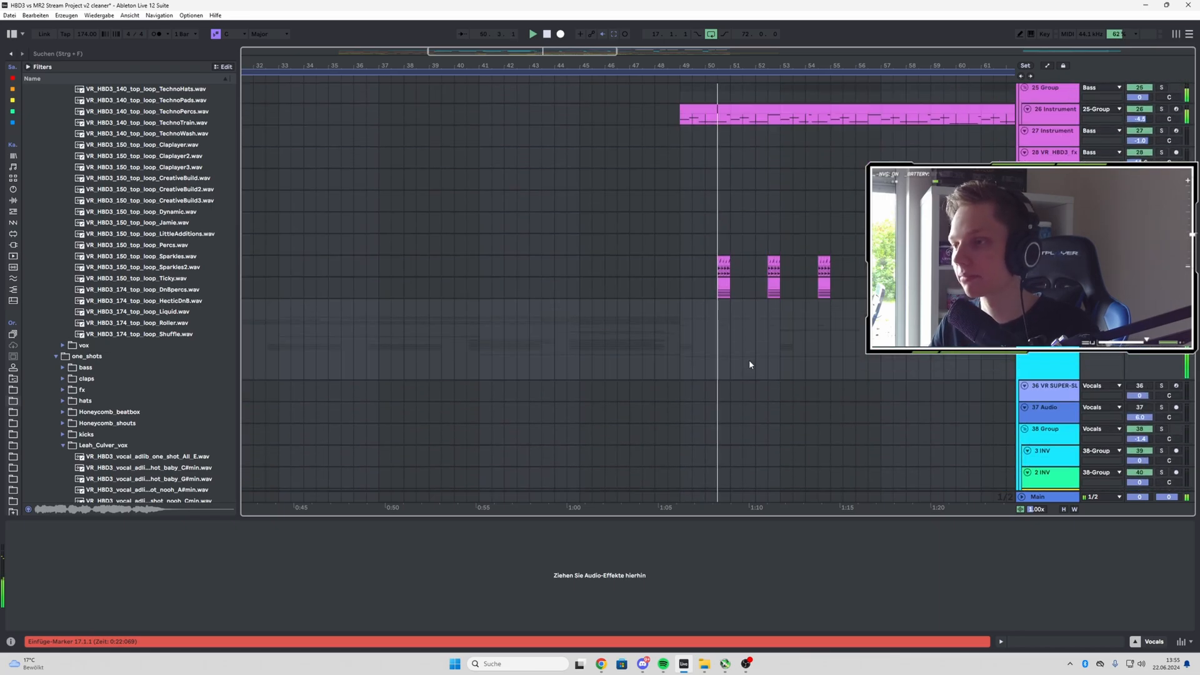
pyautogui.scroll(3, 625, 350)
pyautogui.scroll(5, 750, 340)
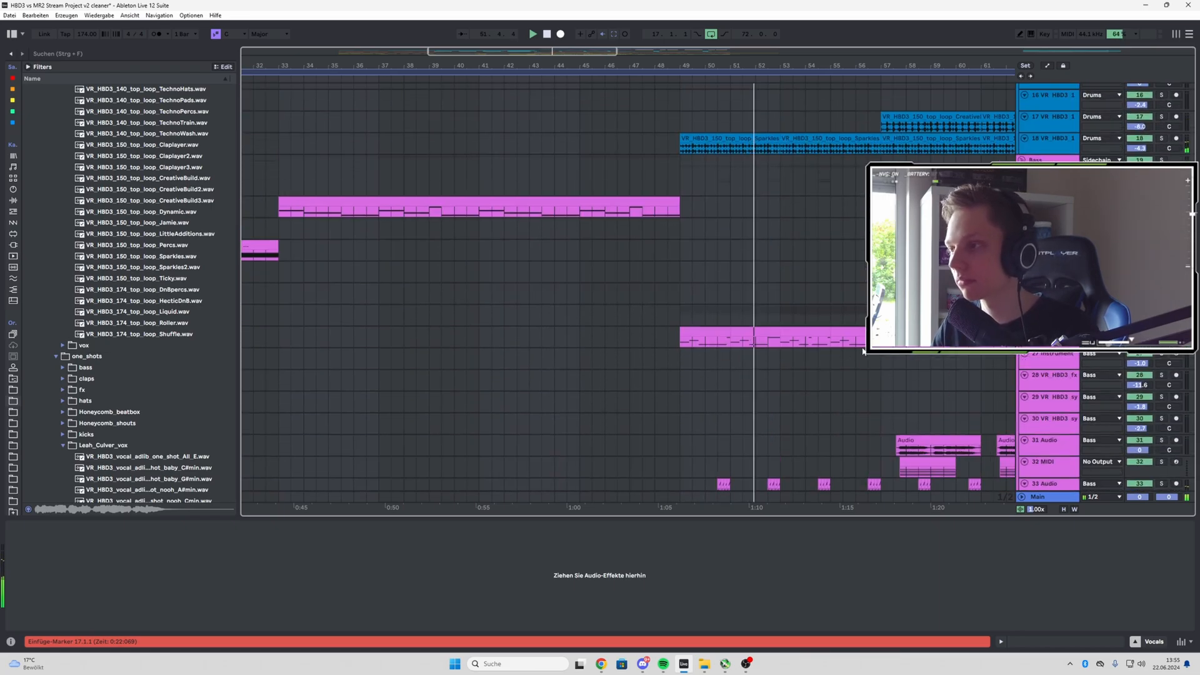
pyautogui.scroll(5, 673, 306)
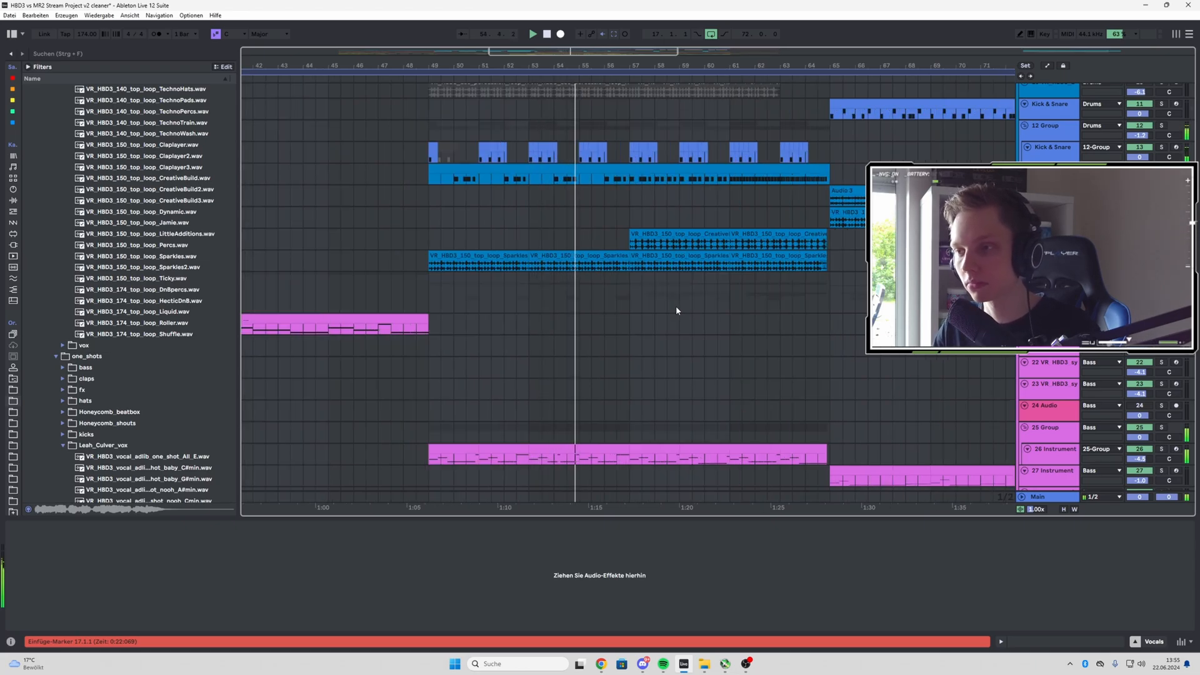
pyautogui.scroll(3, 676, 310)
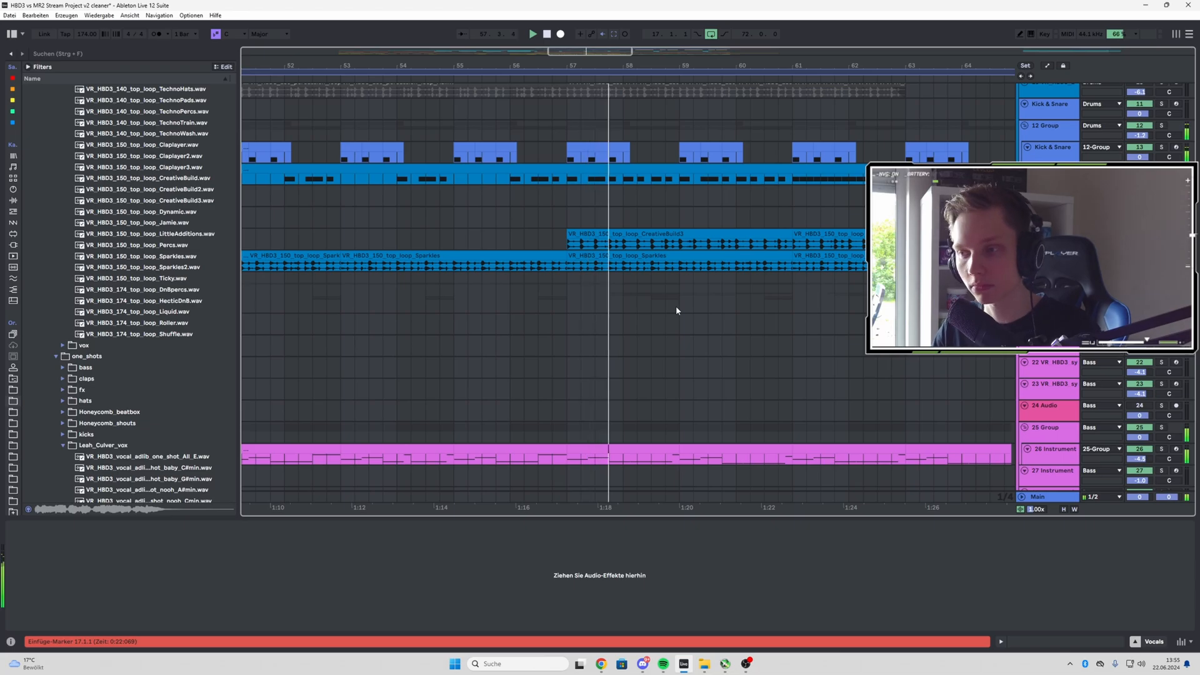
# - Hide the device view below the arrangement so that more tracks fit on screen
pyautogui.scroll(-2, 676, 308)
pyautogui.scroll(-5, 676, 307)
pyautogui.scroll(-2, 678, 309)
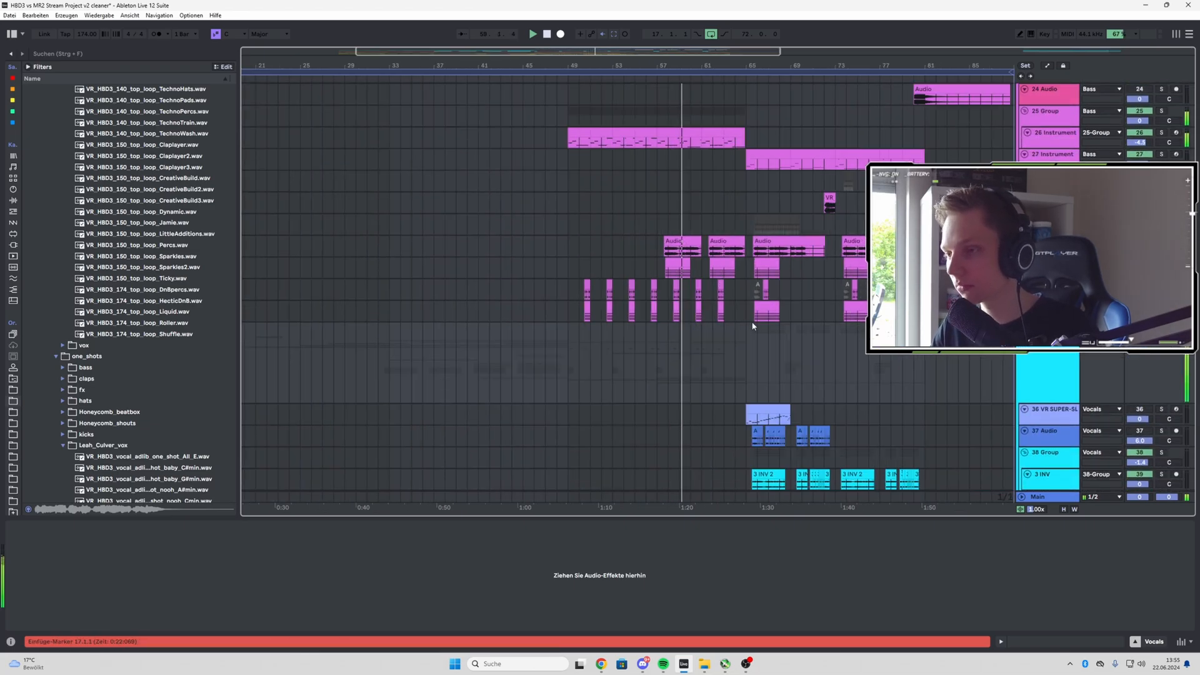
pyautogui.scroll(2, 752, 326)
pyautogui.moveTo(728, 568); pyautogui.dragTo(725, 600)
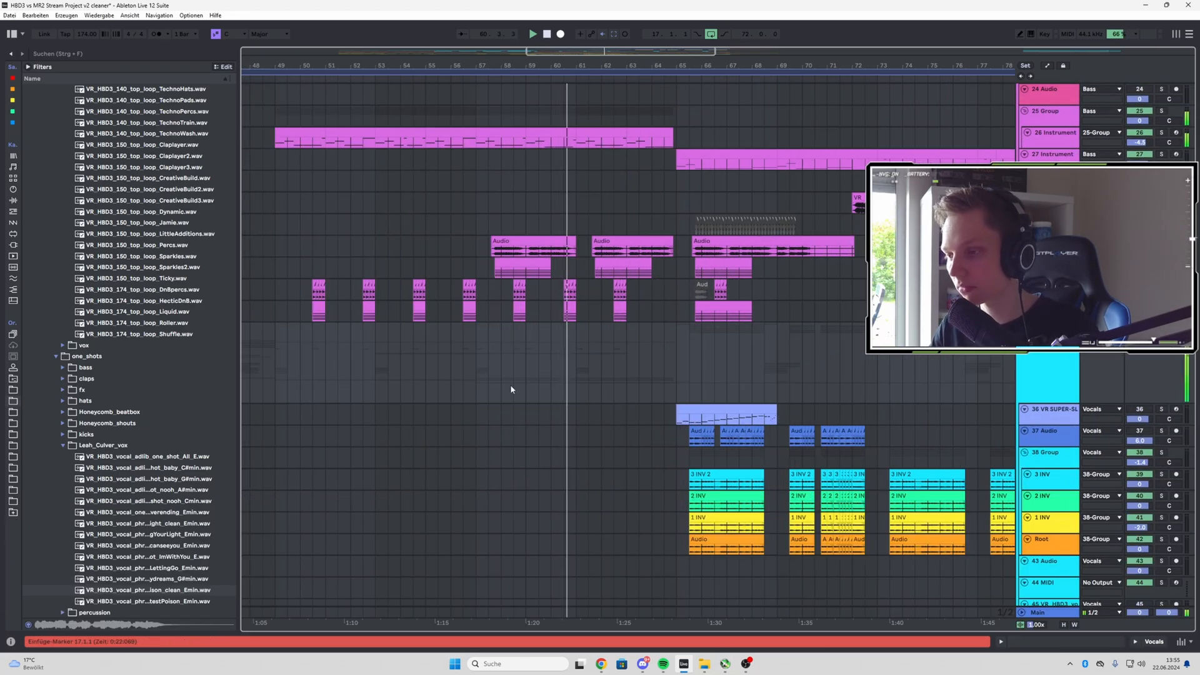
# - Examine the bass, vocal and synth layers of the section starting at bar 65 during playback
pyautogui.scroll(-2, 515, 336)
pyautogui.scroll(2, 608, 339)
pyautogui.scroll(-3, 692, 348)
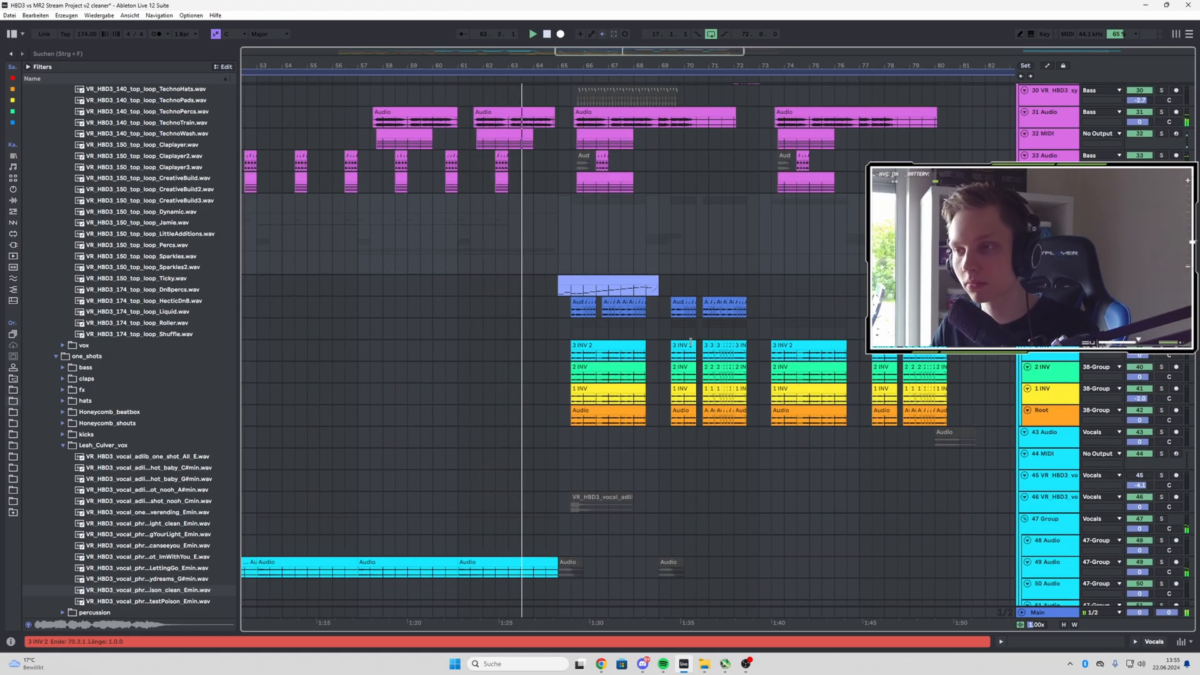
pyautogui.scroll(-15, 611, 337)
pyautogui.scroll(-3, 565, 330)
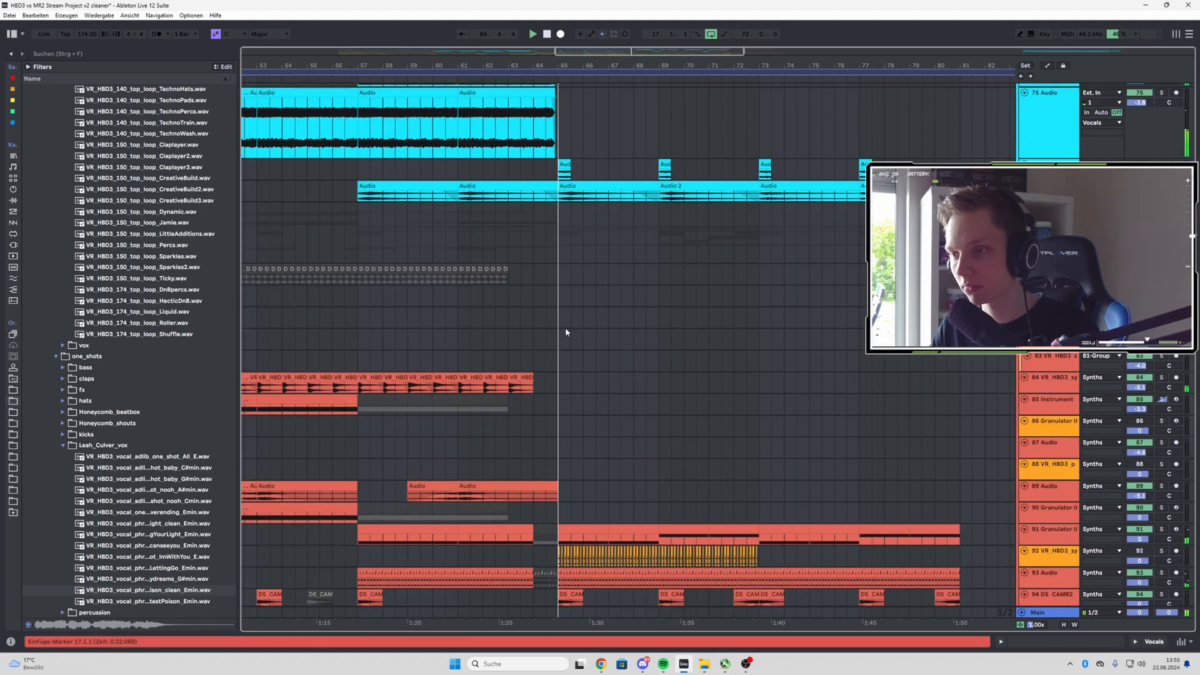
pyautogui.scroll(-3, 597, 336)
pyautogui.scroll(-3, 716, 350)
pyautogui.scroll(-1, 716, 351)
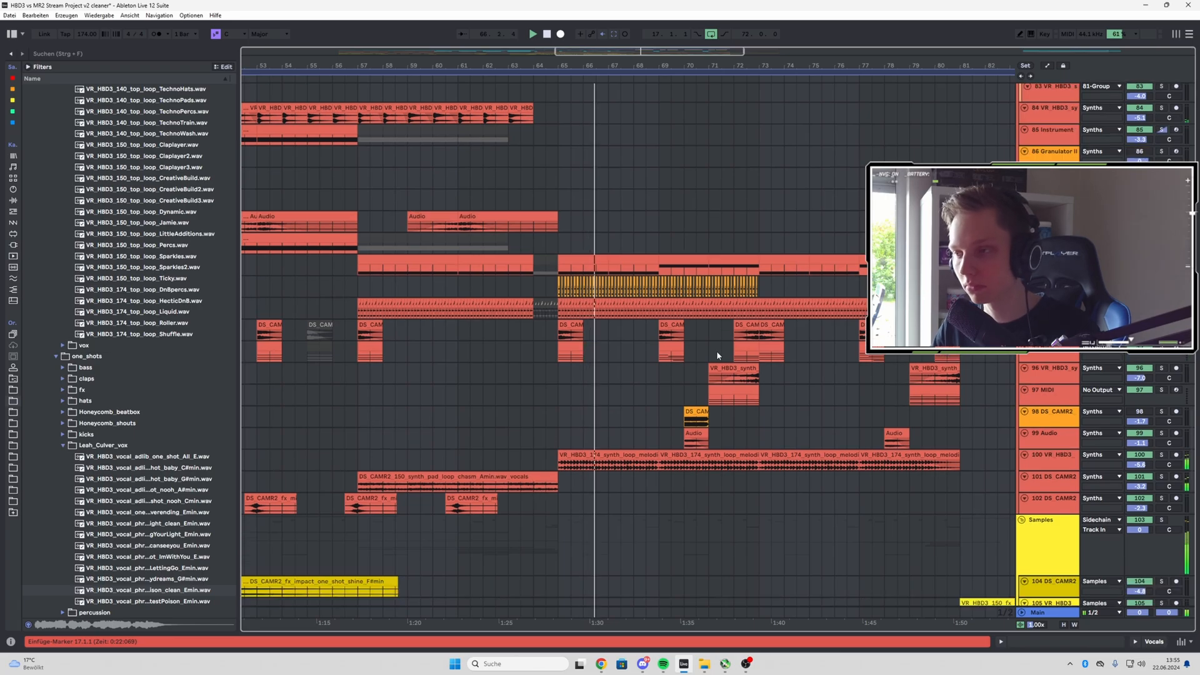
pyautogui.scroll(10, 716, 351)
pyautogui.scroll(10, 716, 350)
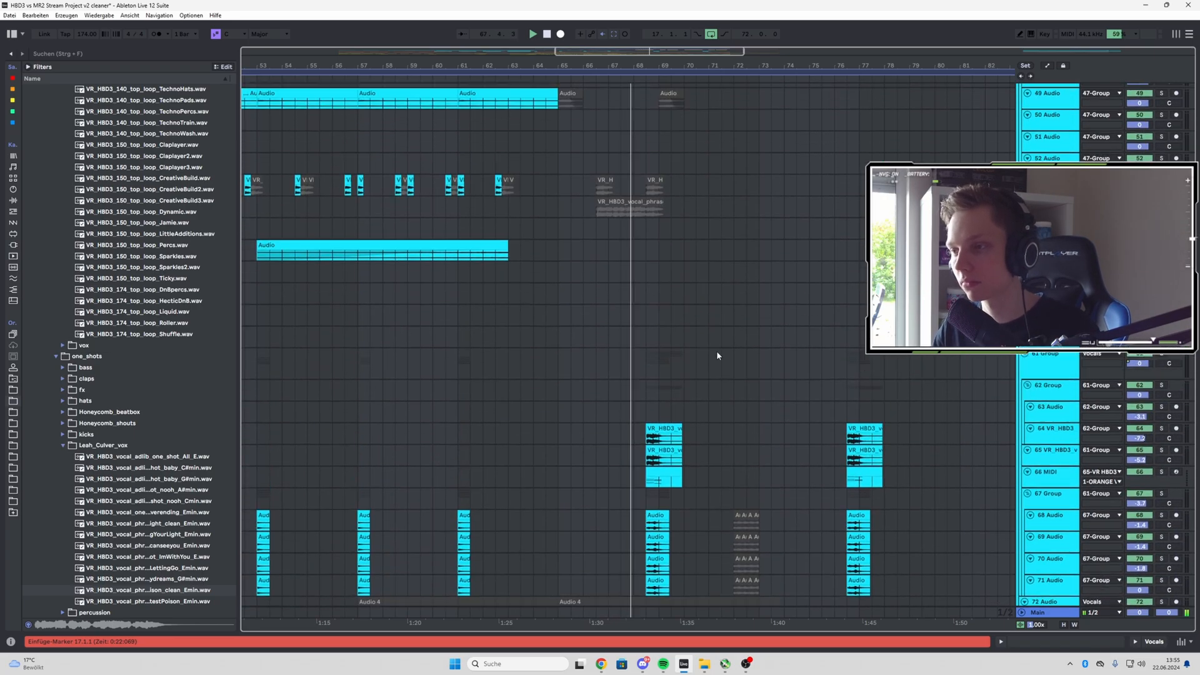
pyautogui.scroll(3, 716, 351)
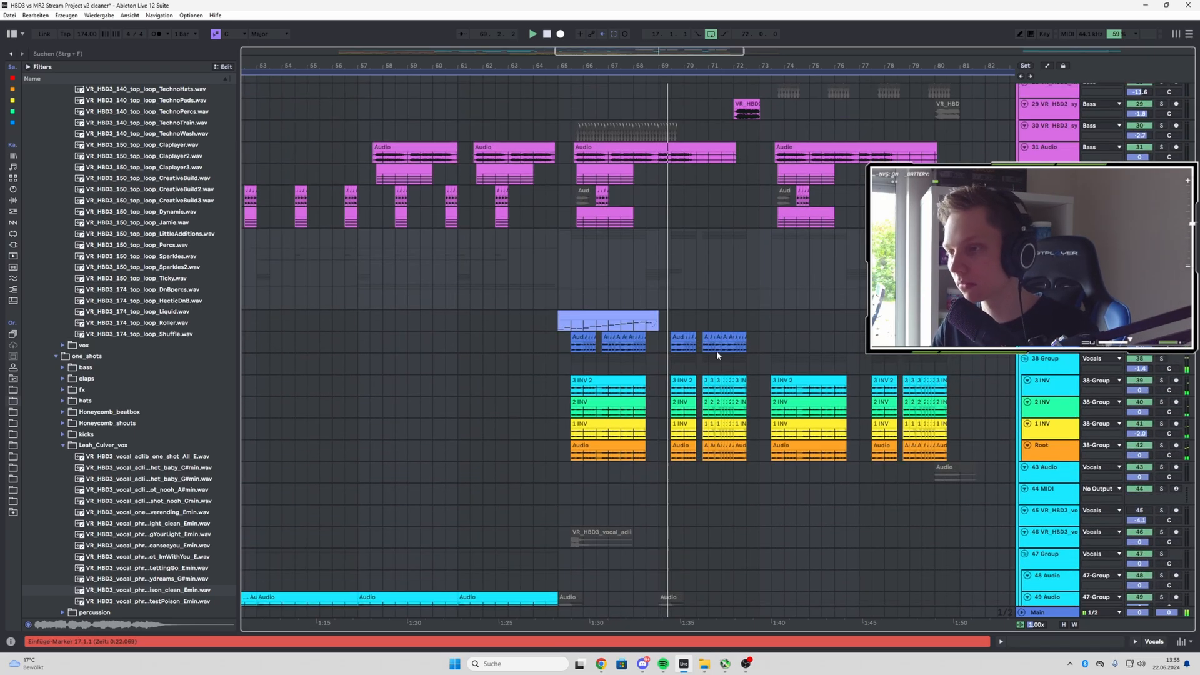
# - Examine the drum, bass and vocal tracks of the section between bars 65 and 81 while it plays through
pyautogui.scroll(1, 716, 351)
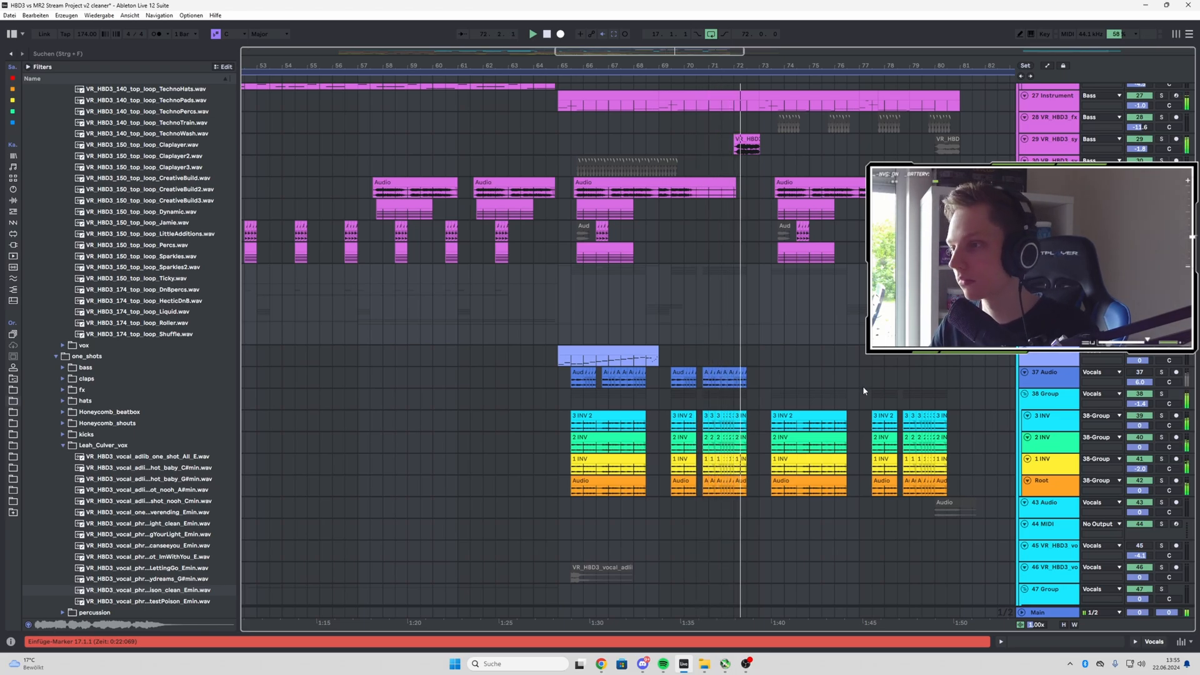
pyautogui.scroll(1, 862, 385)
pyautogui.scroll(8, 943, 391)
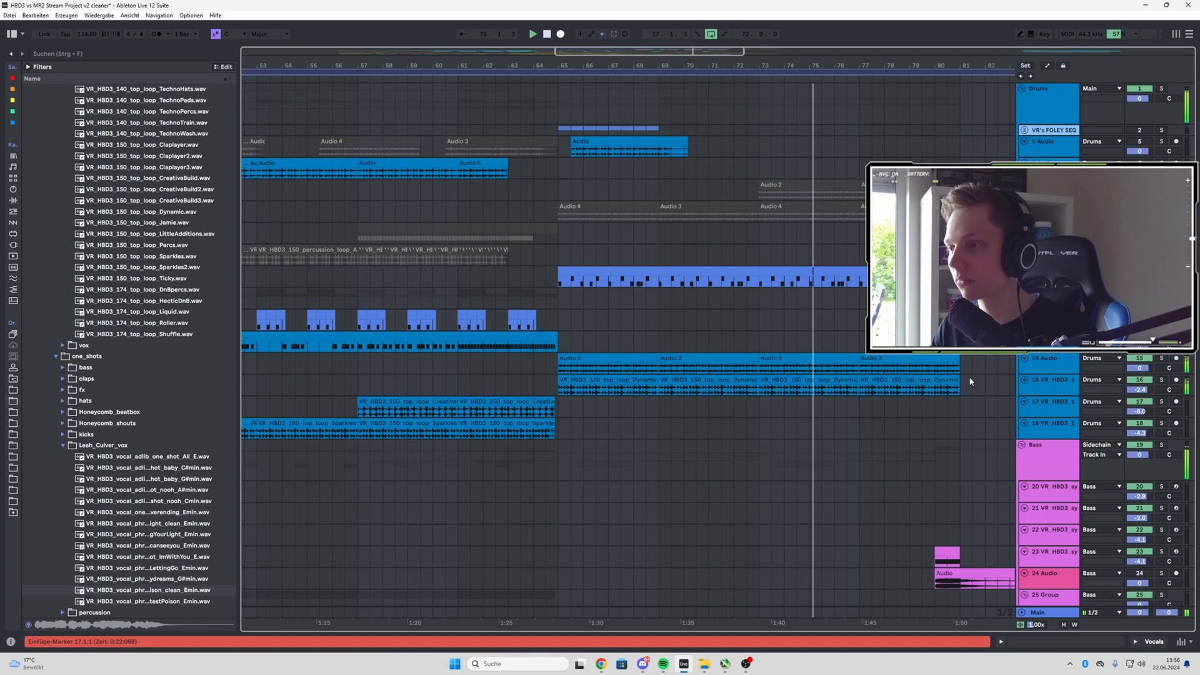
pyautogui.scroll(-3, 970, 380)
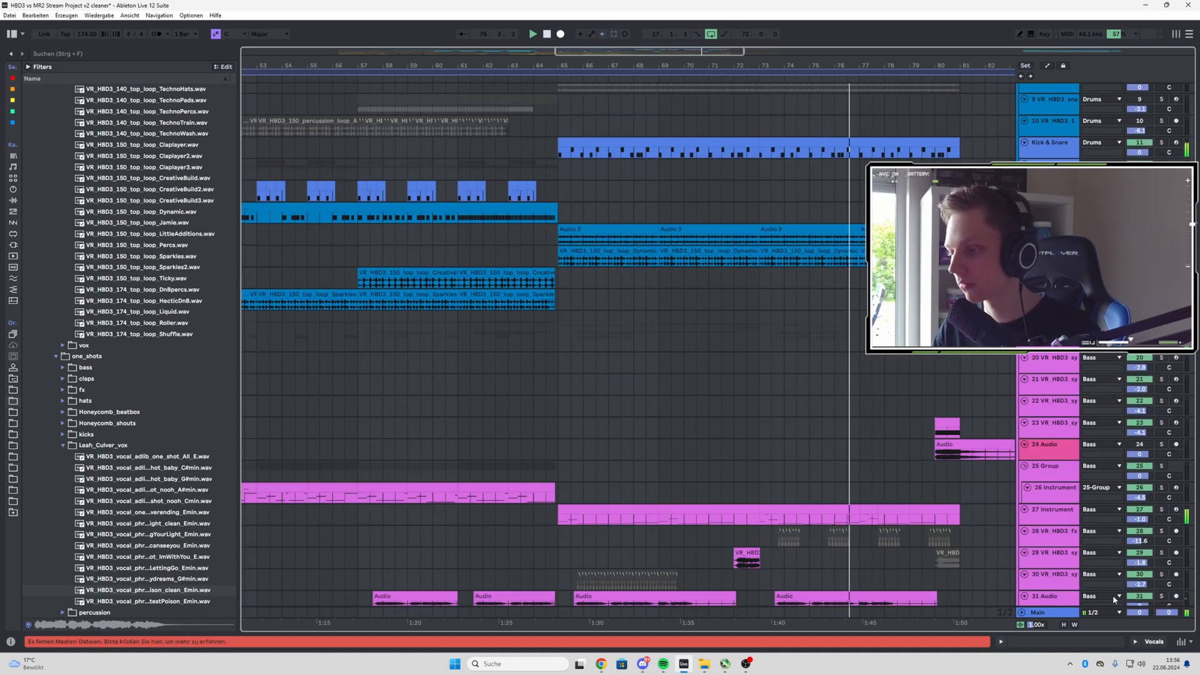
pyautogui.scroll(-4, 830, 483)
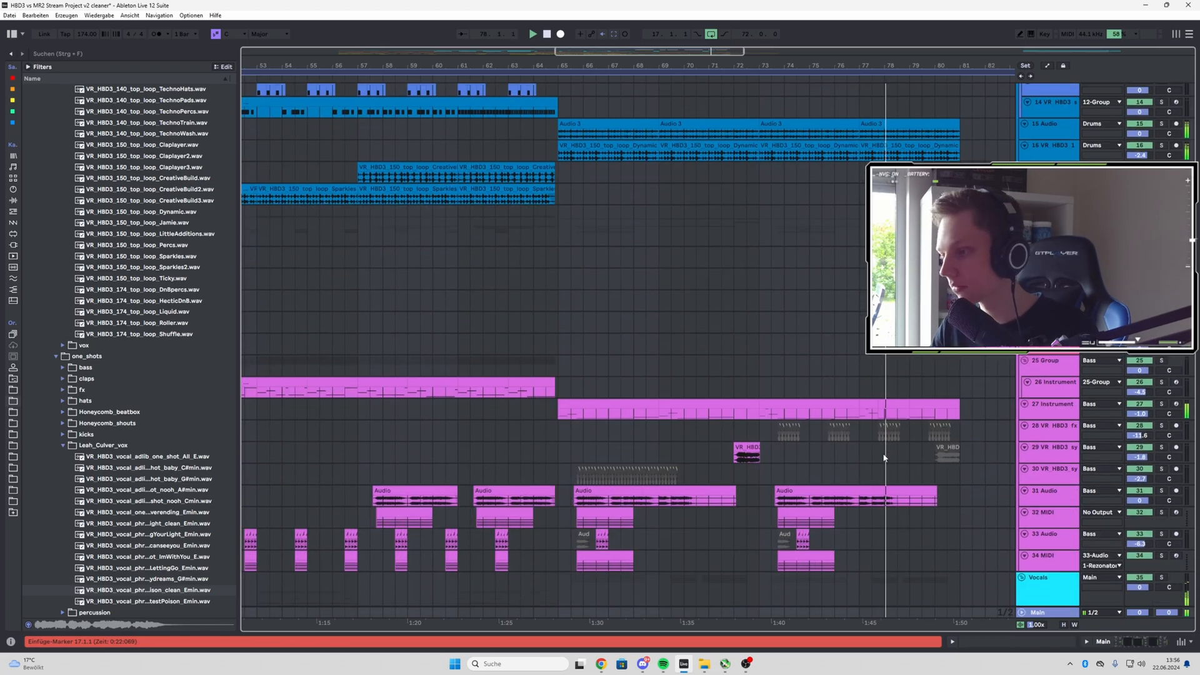
pyautogui.scroll(-2, 884, 457)
pyautogui.scroll(-8, 753, 420)
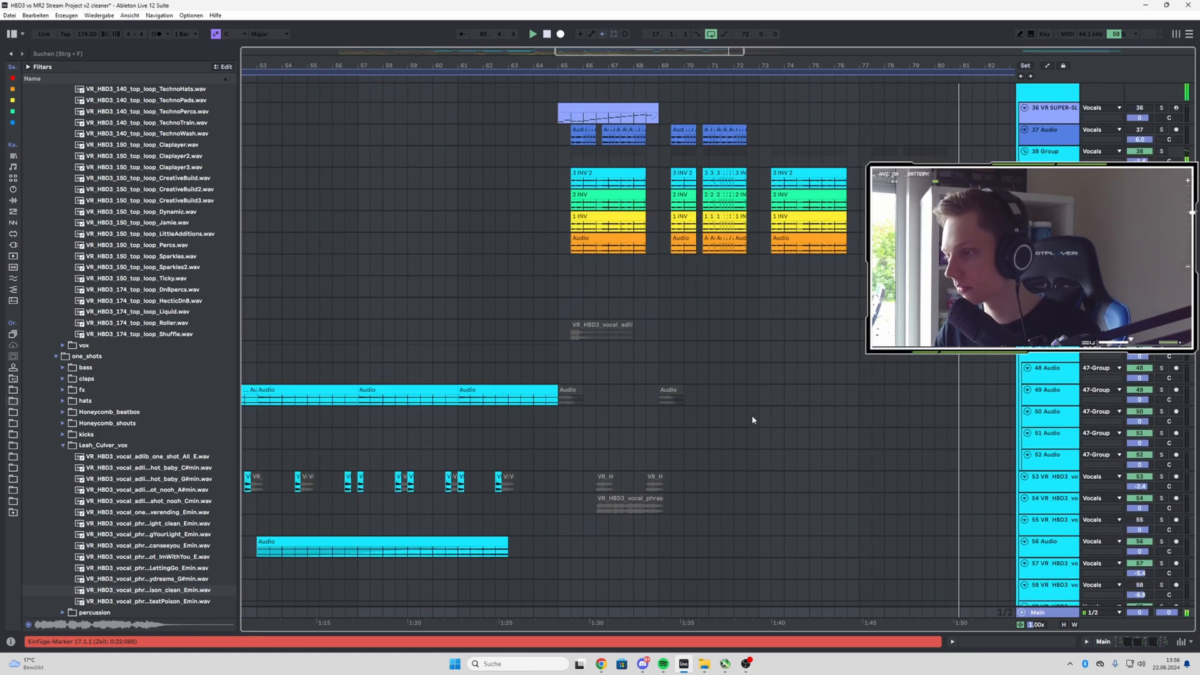
pyautogui.scroll(-7, 747, 415)
pyautogui.scroll(-1, 737, 407)
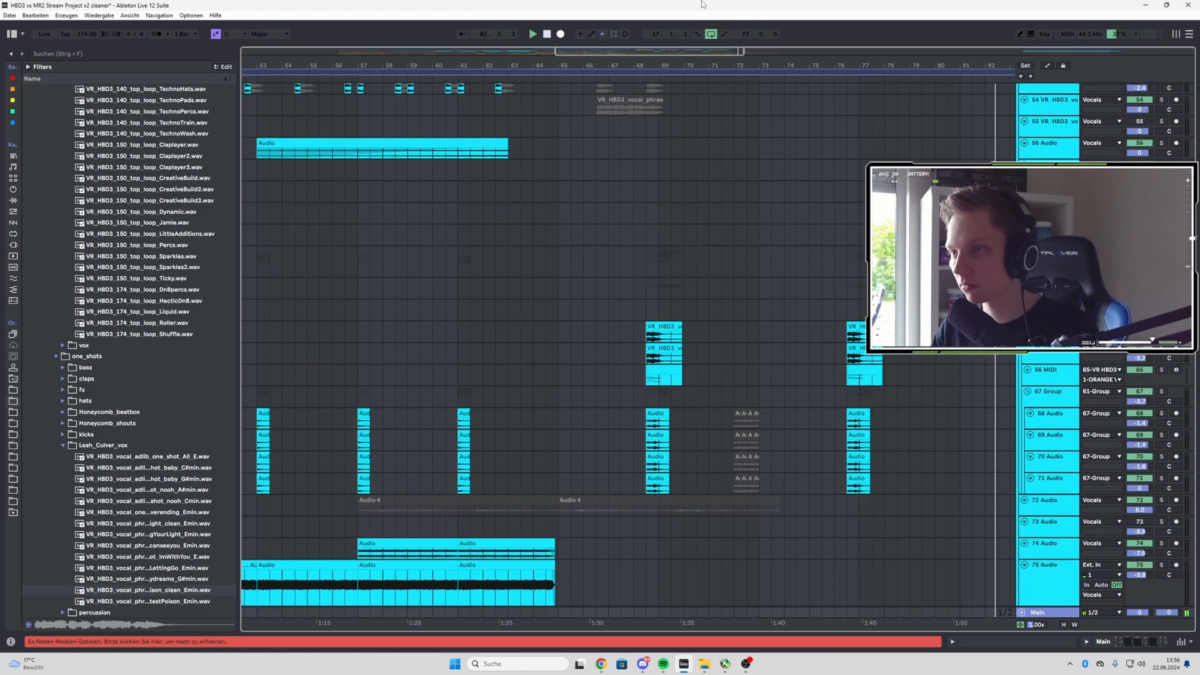
pyautogui.scroll(-3, 562, 304)
# - Look through the vocal tracks and their grouped layers across the build-up between bars 17 and 49
pyautogui.hscroll(-5, 475, 301)
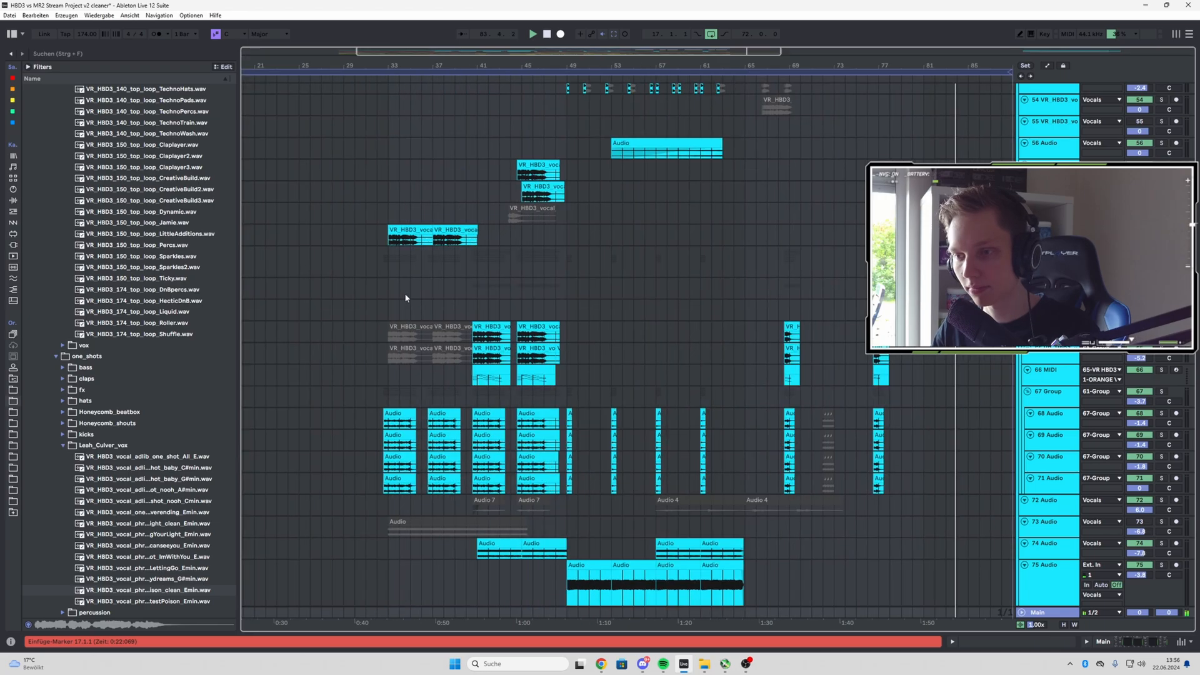
pyautogui.scroll(-3, 453, 244)
pyautogui.scroll(6, 385, 300)
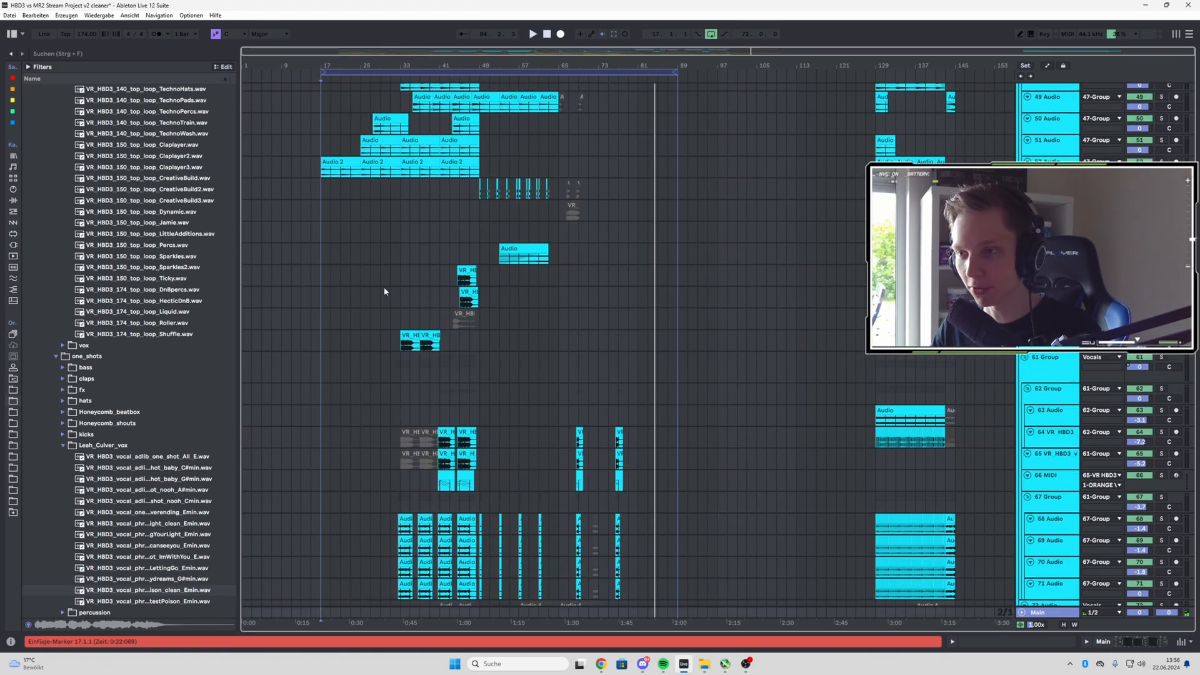
pyautogui.scroll(3, 385, 312)
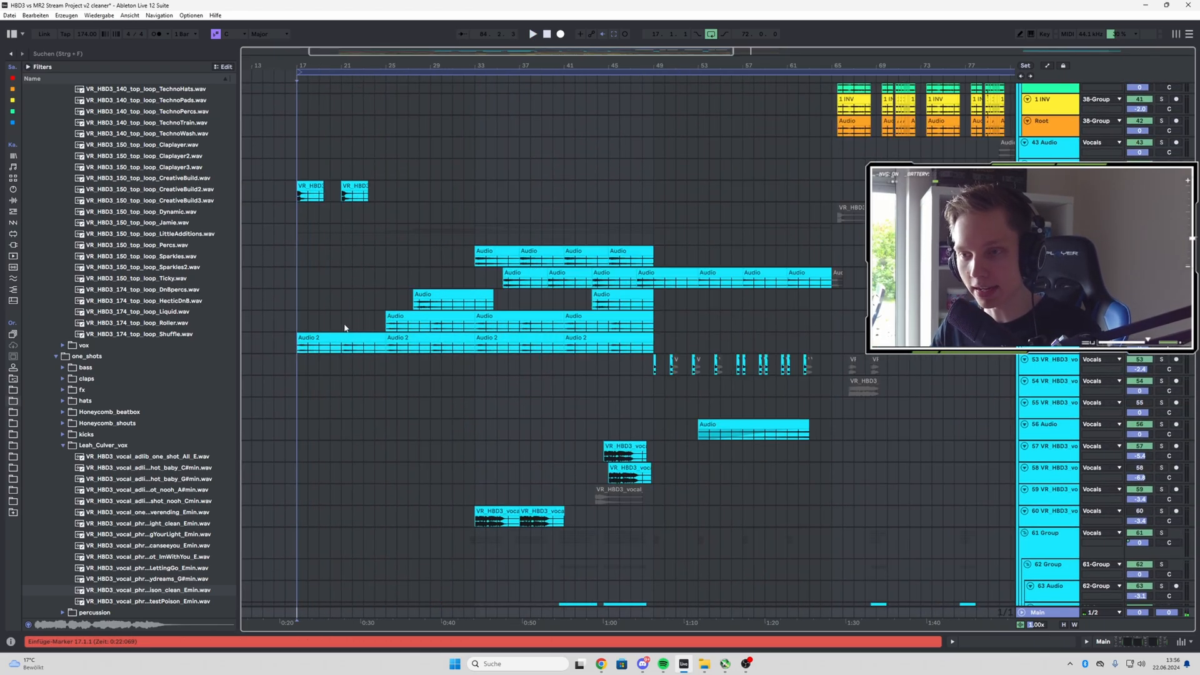
pyautogui.scroll(4, 471, 330)
pyautogui.scroll(3, 472, 330)
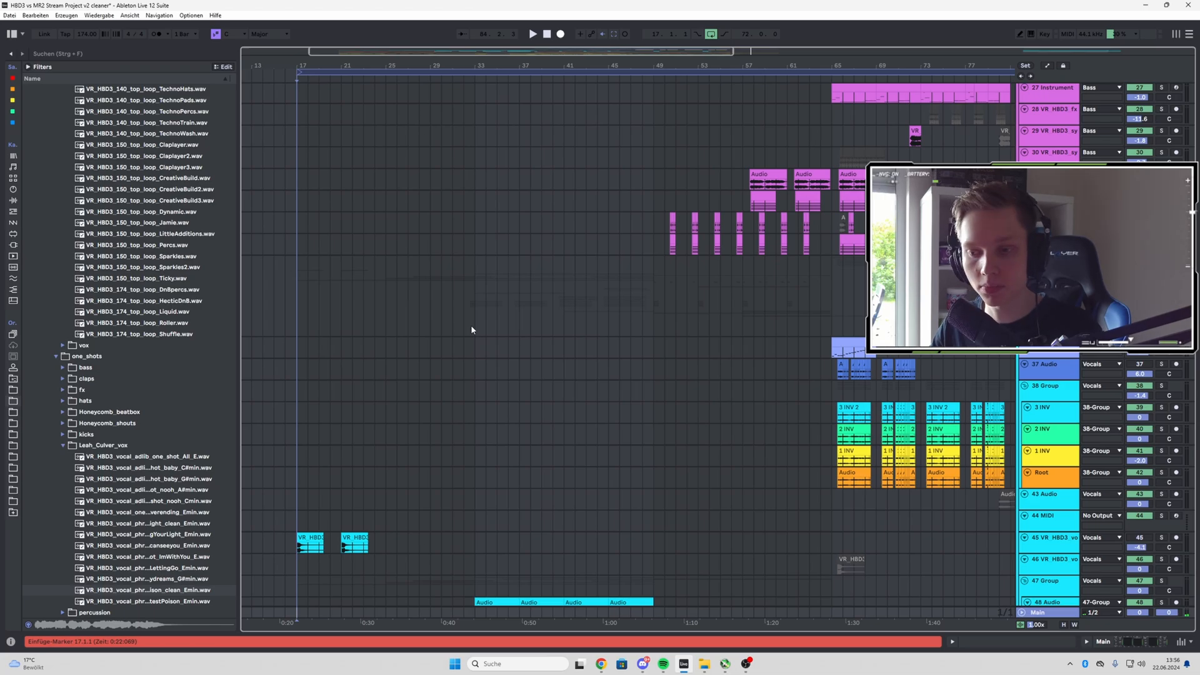
pyautogui.scroll(-3, 471, 331)
pyautogui.scroll(-3, 310, 375)
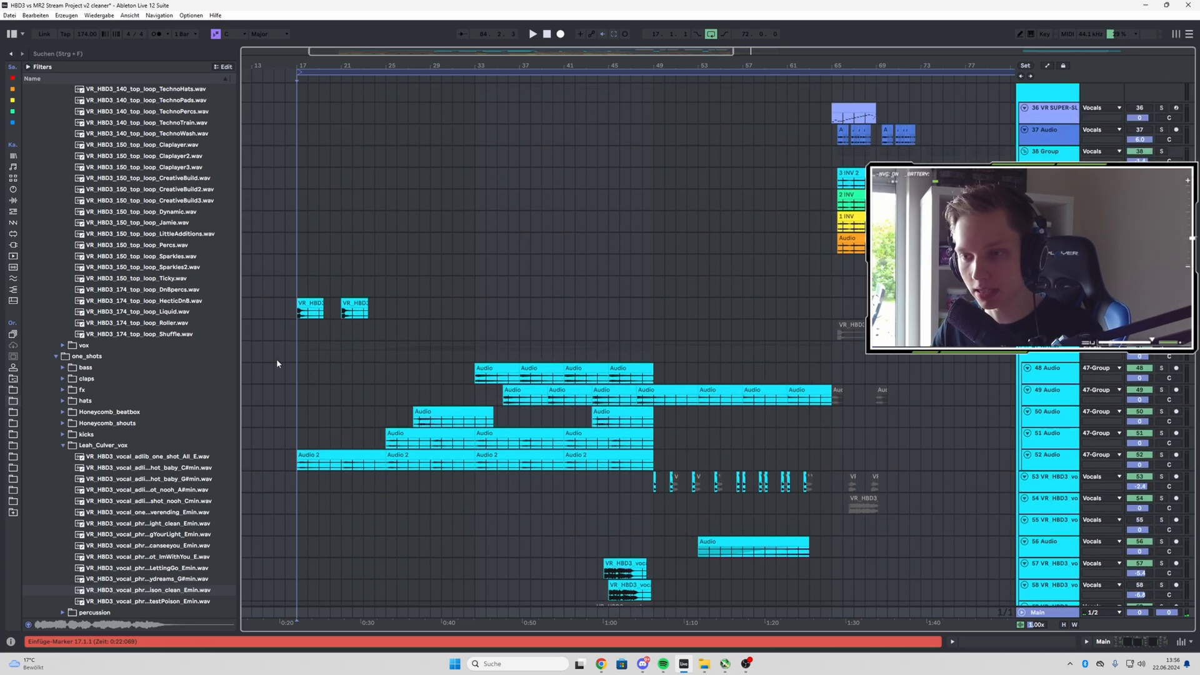
pyautogui.scroll(3, 277, 363)
pyautogui.scroll(-2, 358, 324)
pyautogui.scroll(-3, 358, 325)
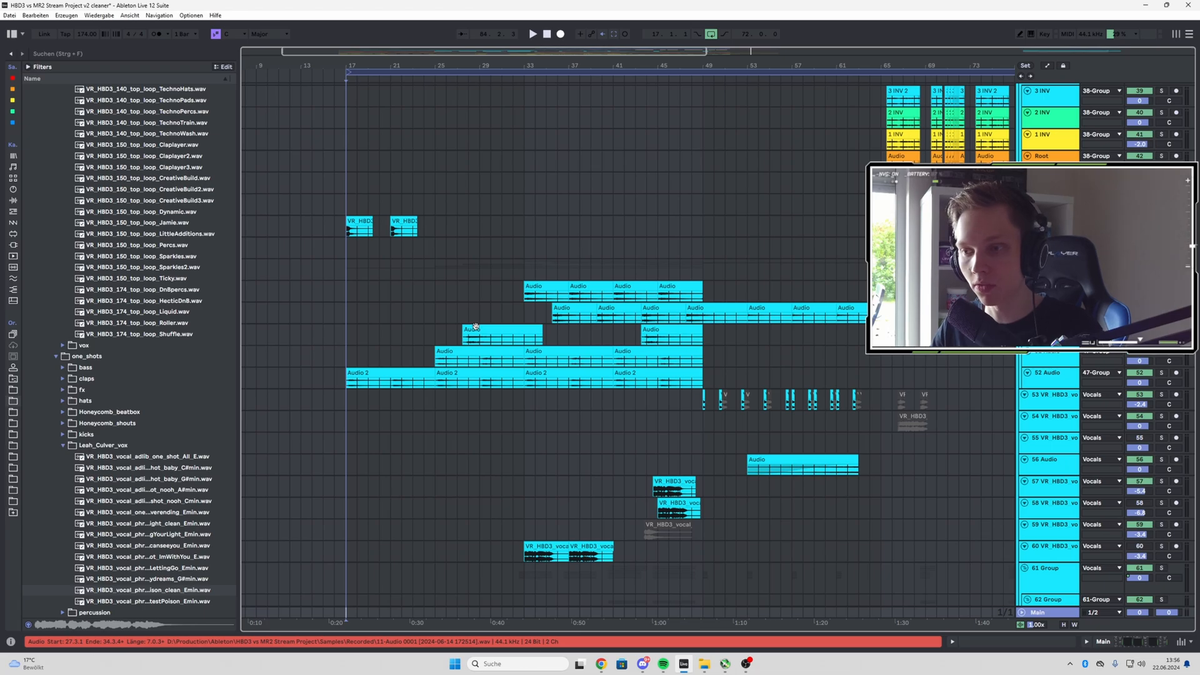
pyautogui.scroll(-5, 476, 326)
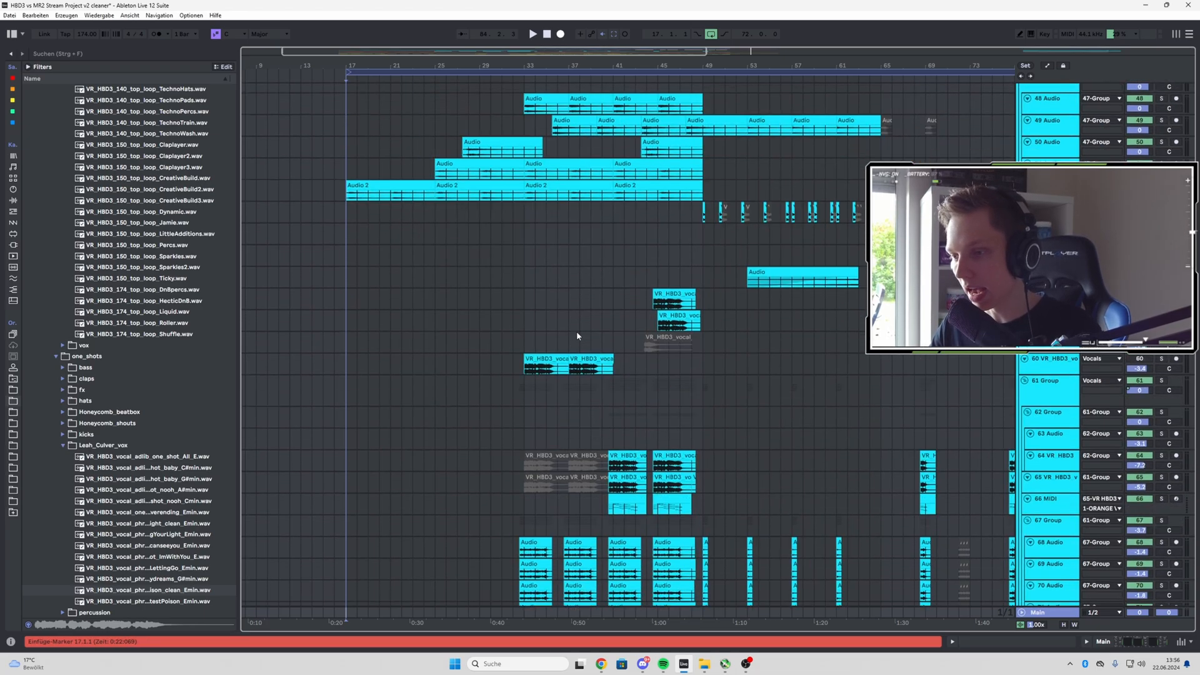
# - Solo the SweetestPoison vocal on track 60, play it from bar 33, and select its first clip
pyautogui.scroll(5, 528, 371)
pyautogui.click(526, 370)
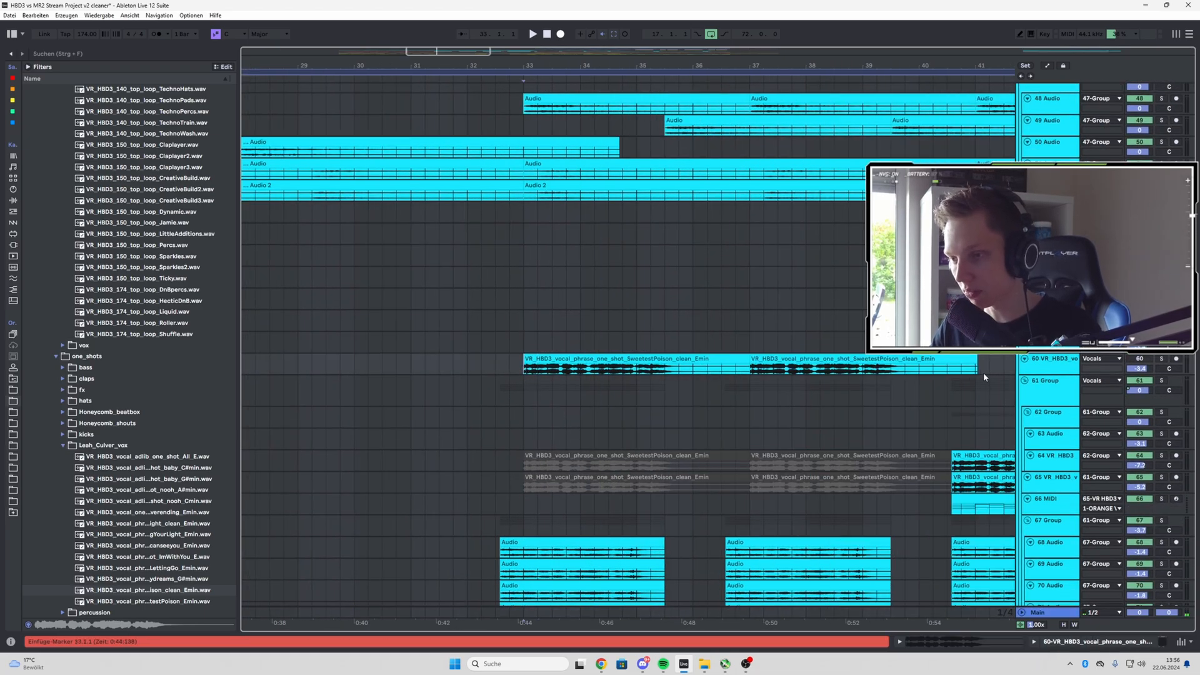
pyautogui.click(1161, 358)
pyautogui.press('space')
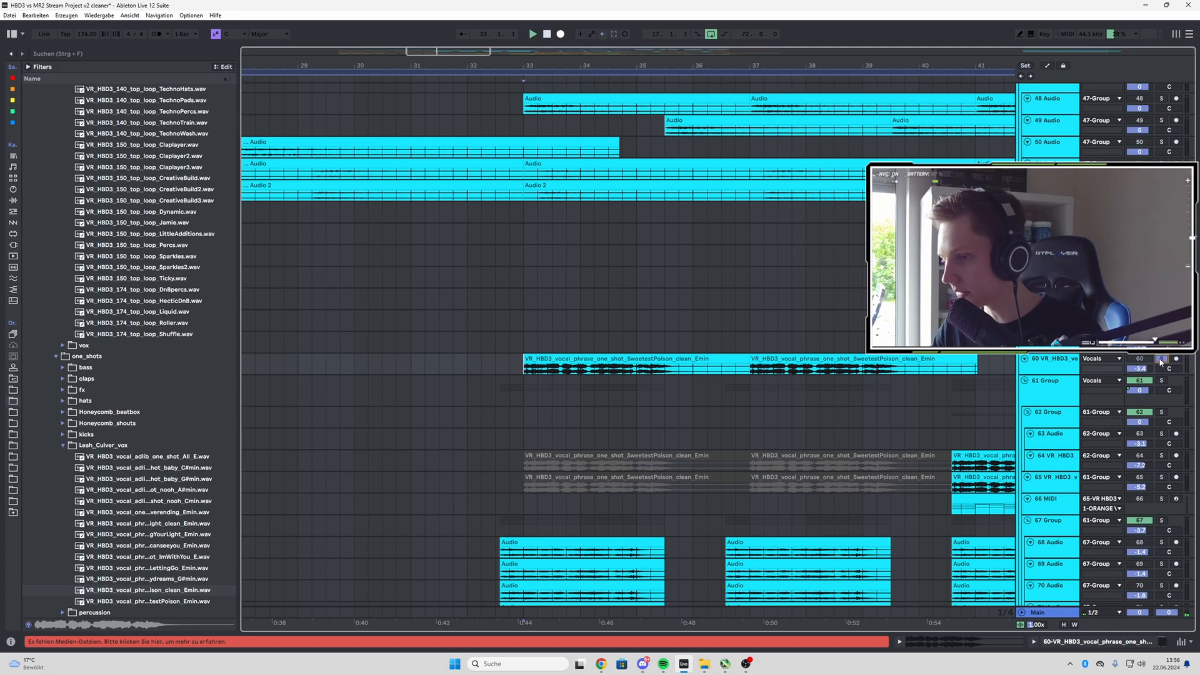
pyautogui.click(659, 356)
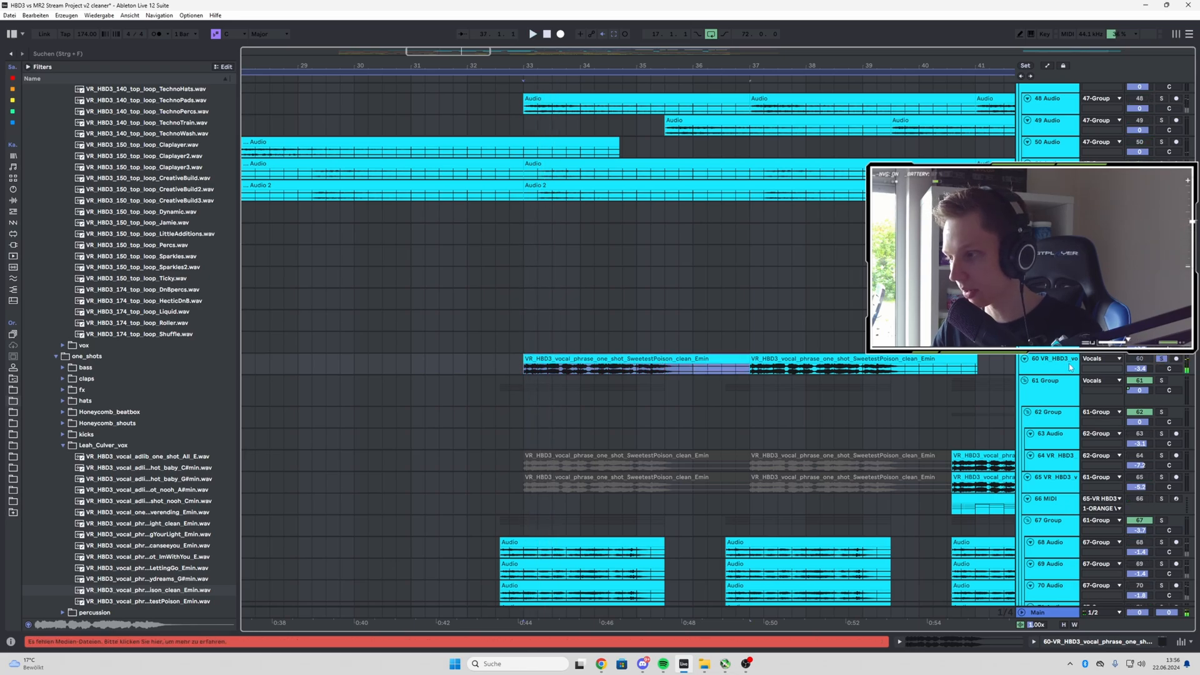
# - Show the devices of track 60 and reveal the source sample of its first SweetestPoison clip in the browser
pyautogui.doubleClick(1051, 361)
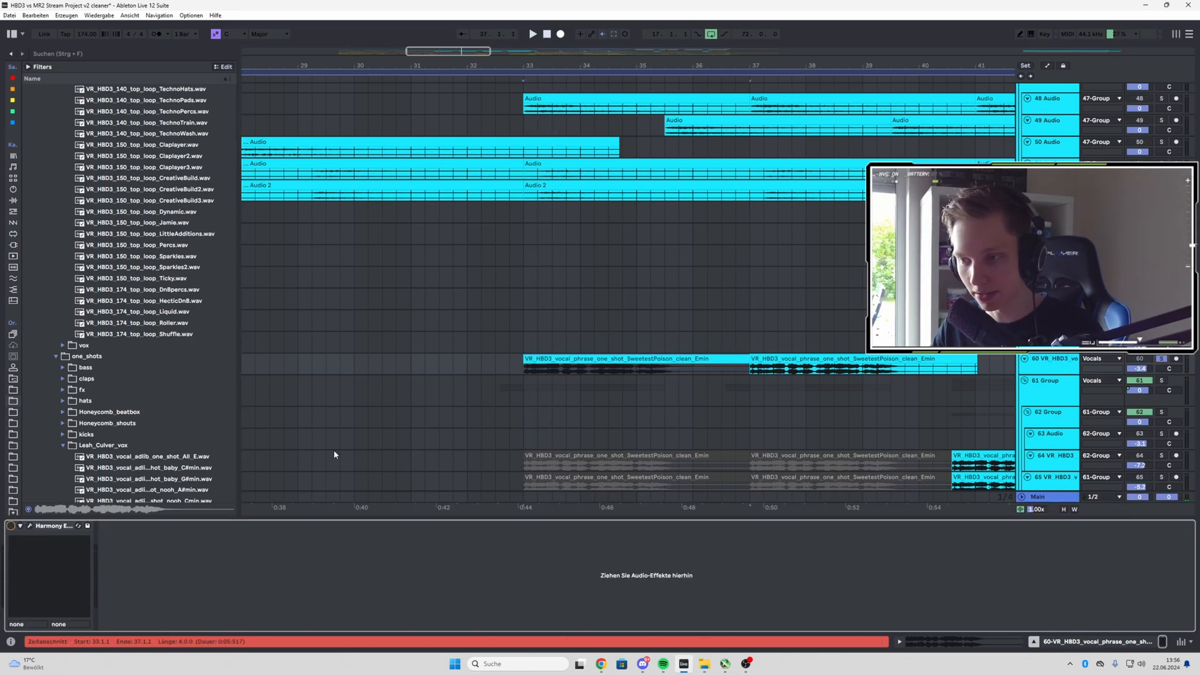
pyautogui.rightClick(604, 366)
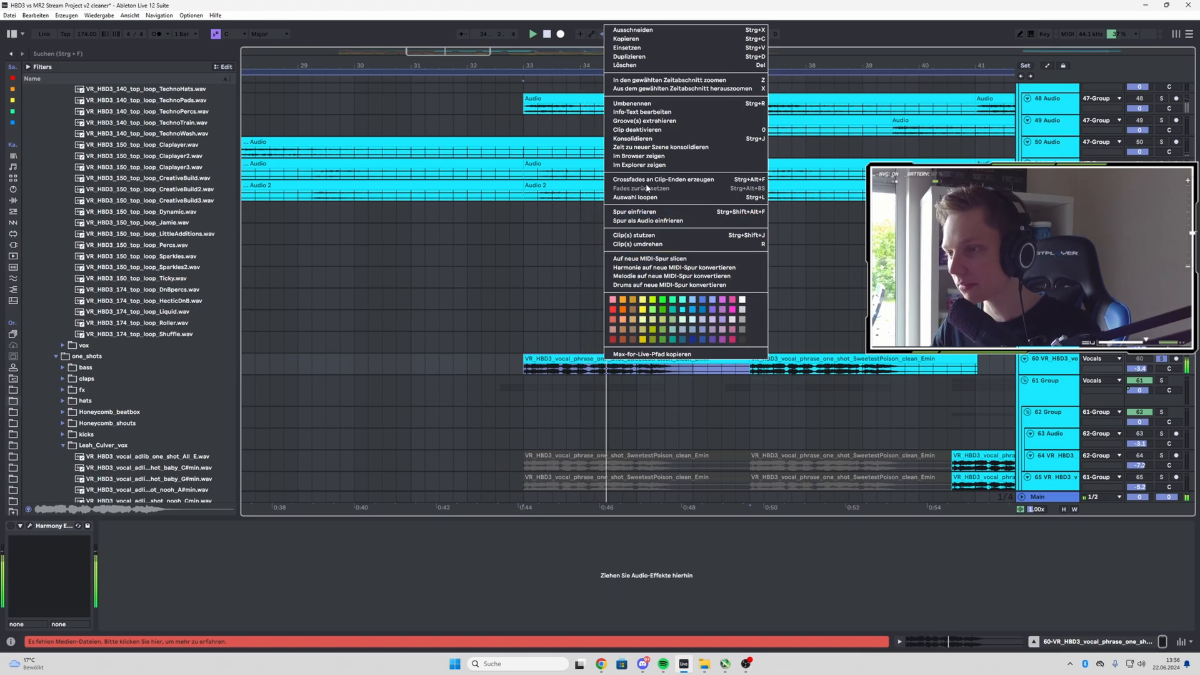
pyautogui.click(638, 156)
pyautogui.scroll(-2, 183, 457)
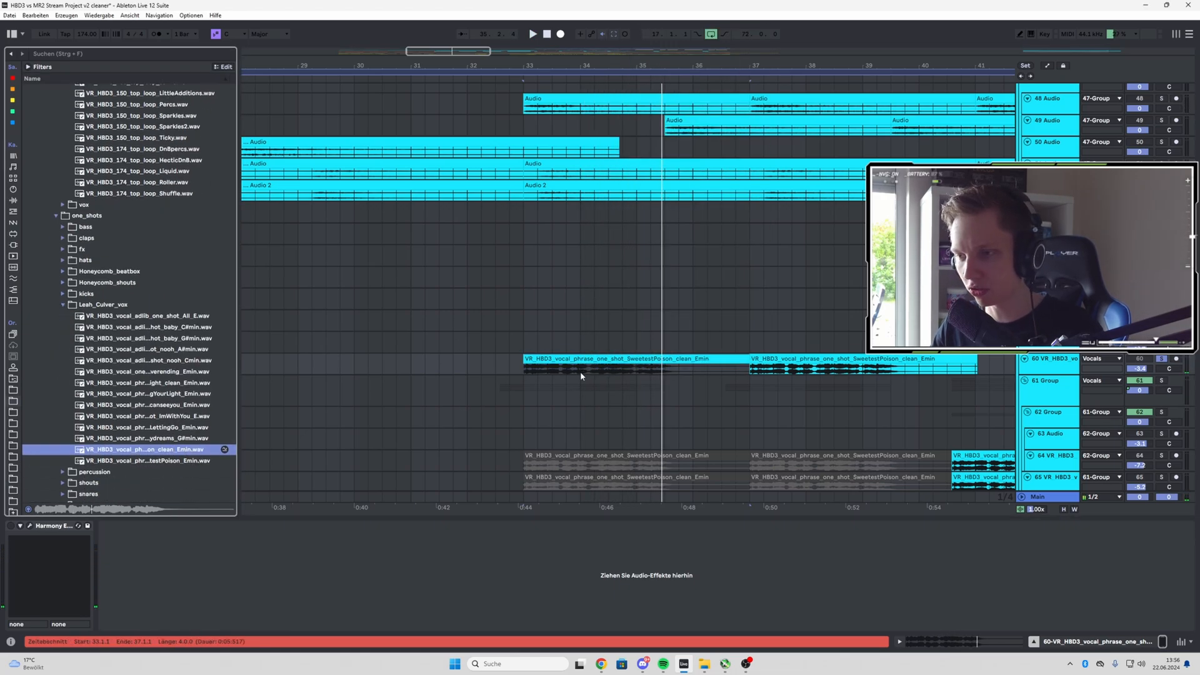
# - Turn on the Harmony Engine device on the SweetestPoison vocal track
pyautogui.scroll(-2, 523, 382)
pyautogui.click(524, 372)
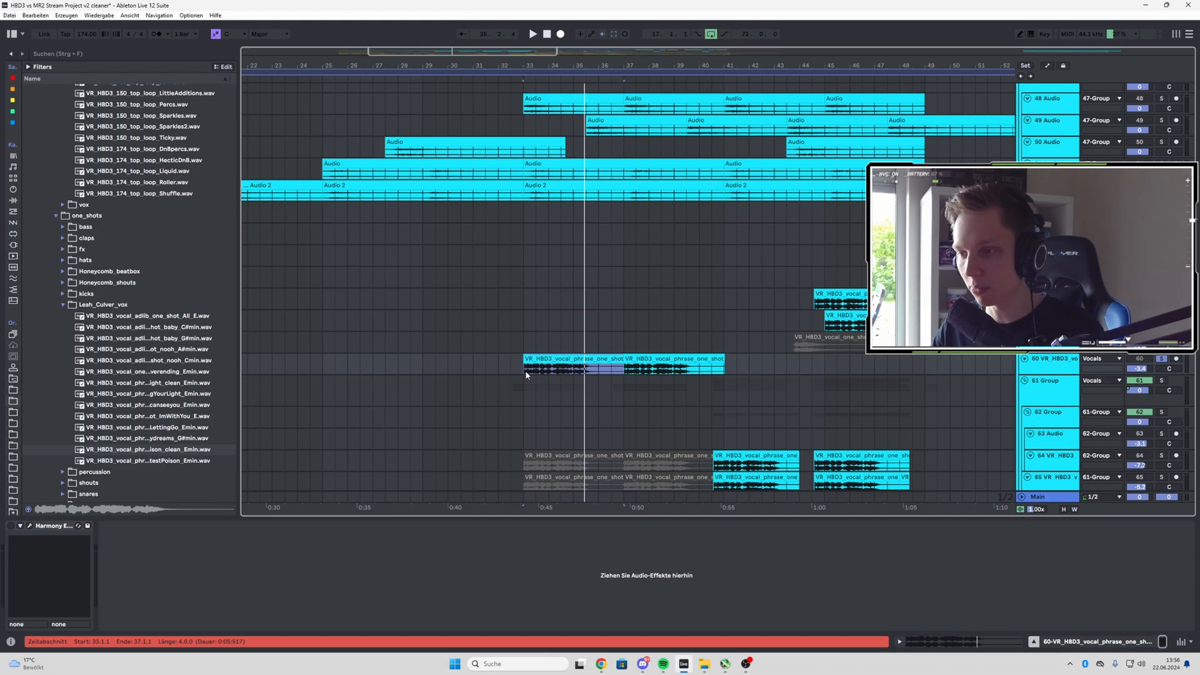
pyautogui.scroll(-3, 575, 325)
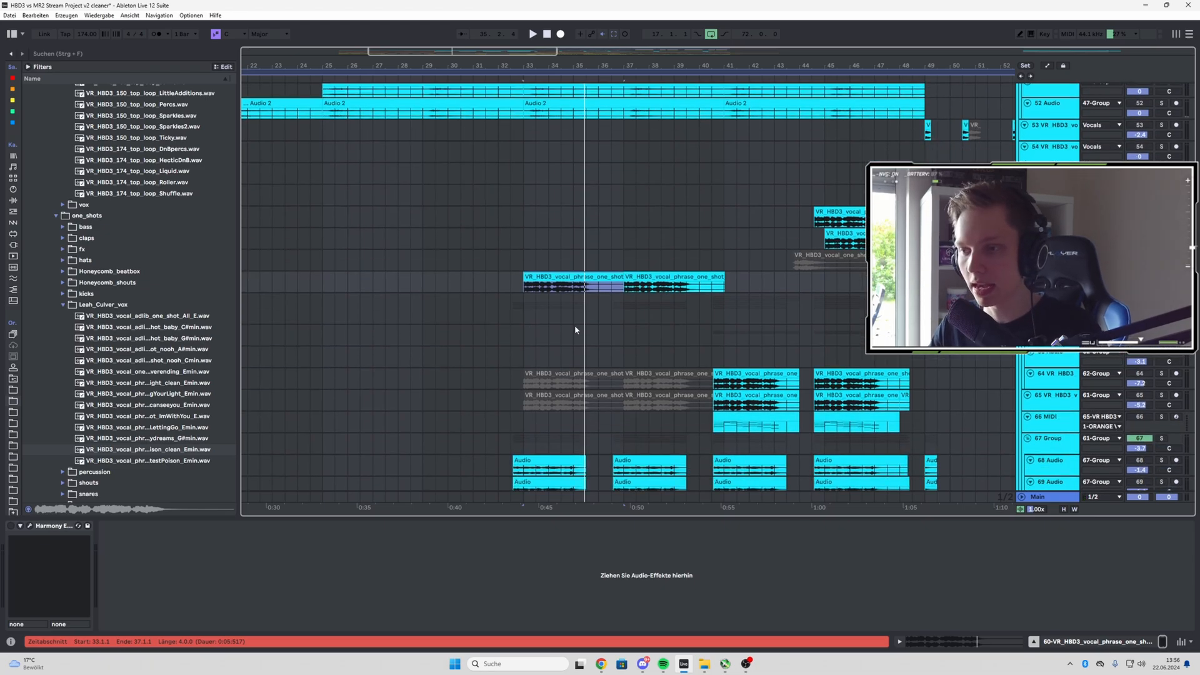
pyautogui.click(13, 528)
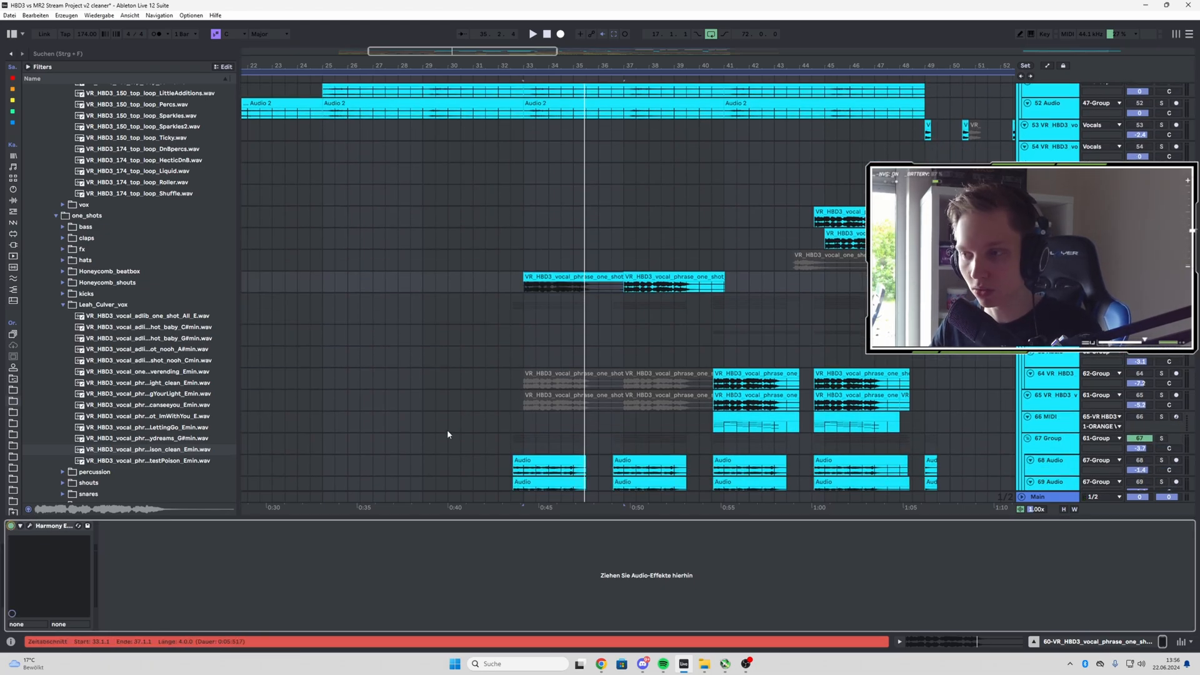
# - Solo the 67 Group of stacked vocal layers and play it from just before bar 33
pyautogui.scroll(-4, 447, 433)
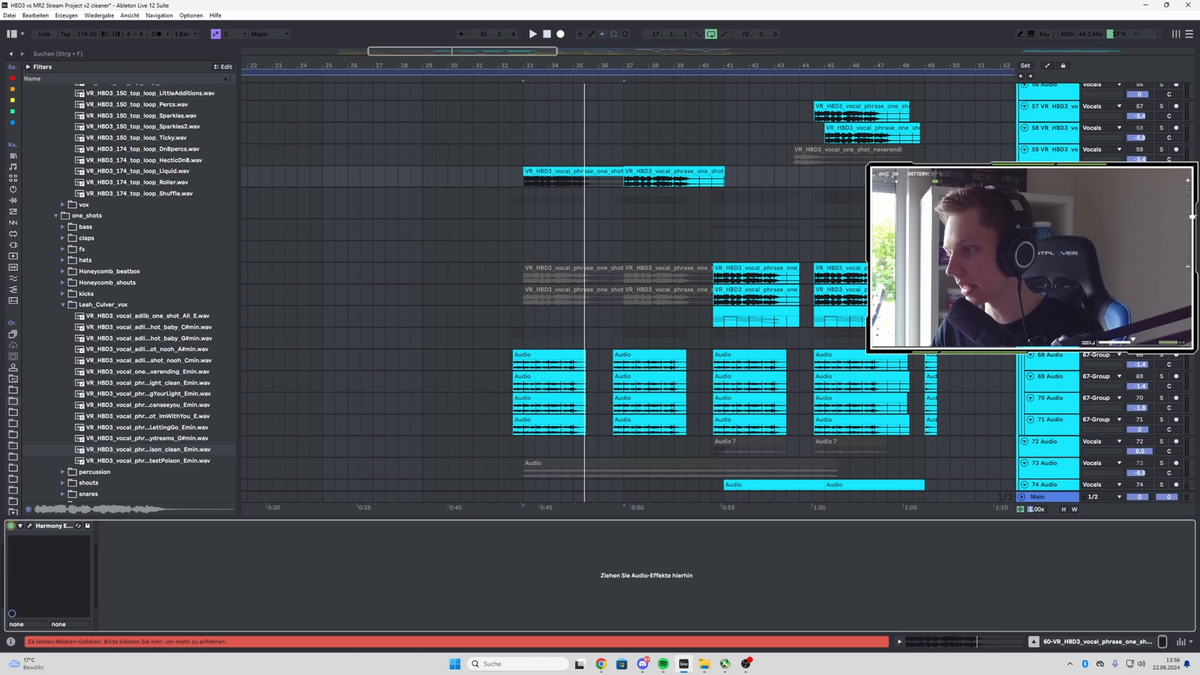
pyautogui.scroll(-2, 855, 333)
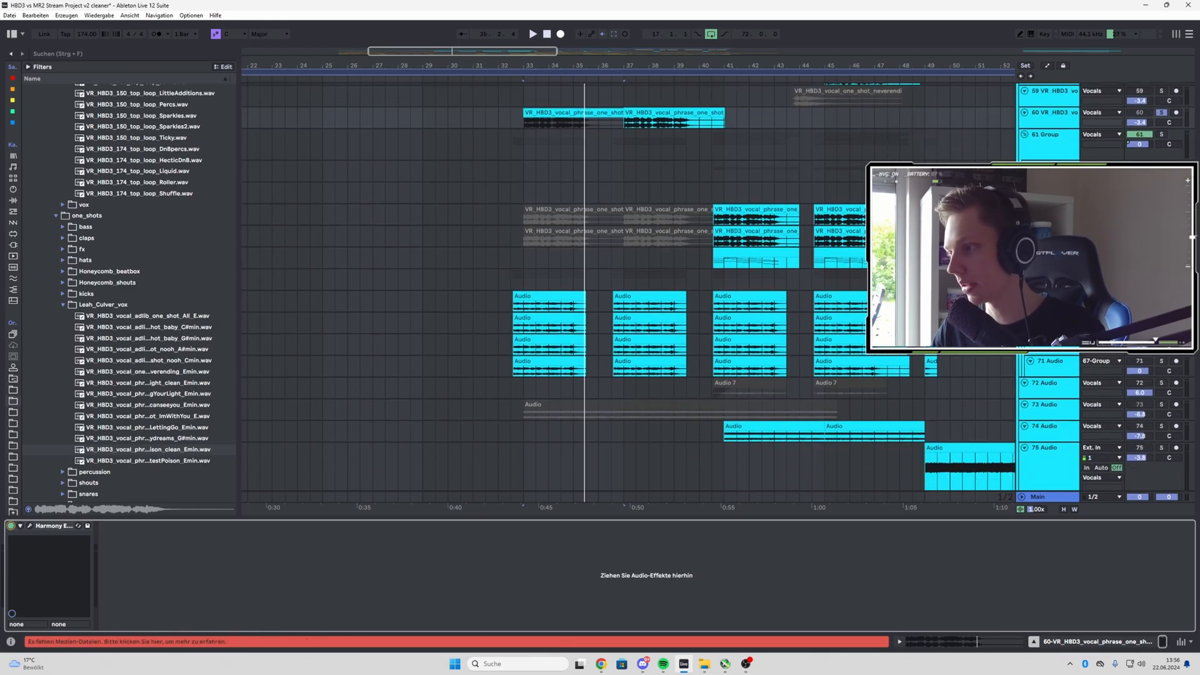
pyautogui.click(1161, 274)
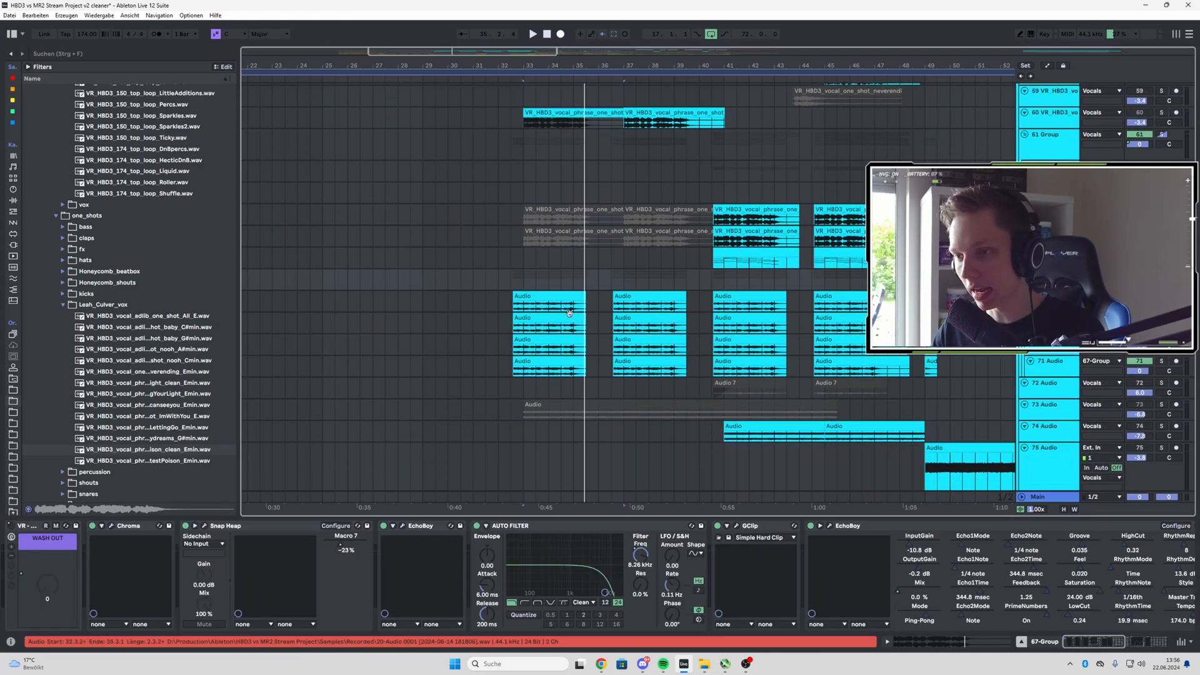
pyautogui.scroll(2, 549, 312)
pyautogui.click(477, 278)
pyautogui.press('space')
pyautogui.scroll(-2, 508, 306)
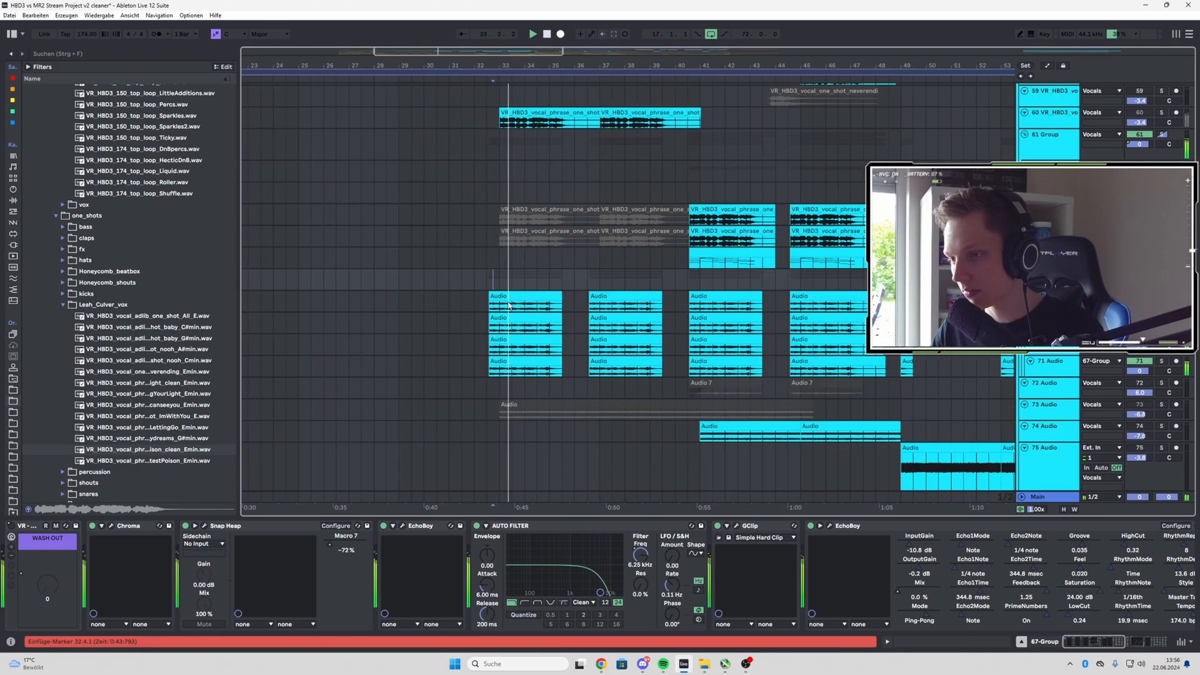
# - Audition the third set of clips in the 67 Group, starting playback just before bar 41
pyautogui.scroll(2, 688, 297)
pyautogui.click(690, 280)
pyautogui.press('space')
pyautogui.press('space')
pyautogui.scroll(-2, 716, 300)
pyautogui.scroll(2, 853, 308)
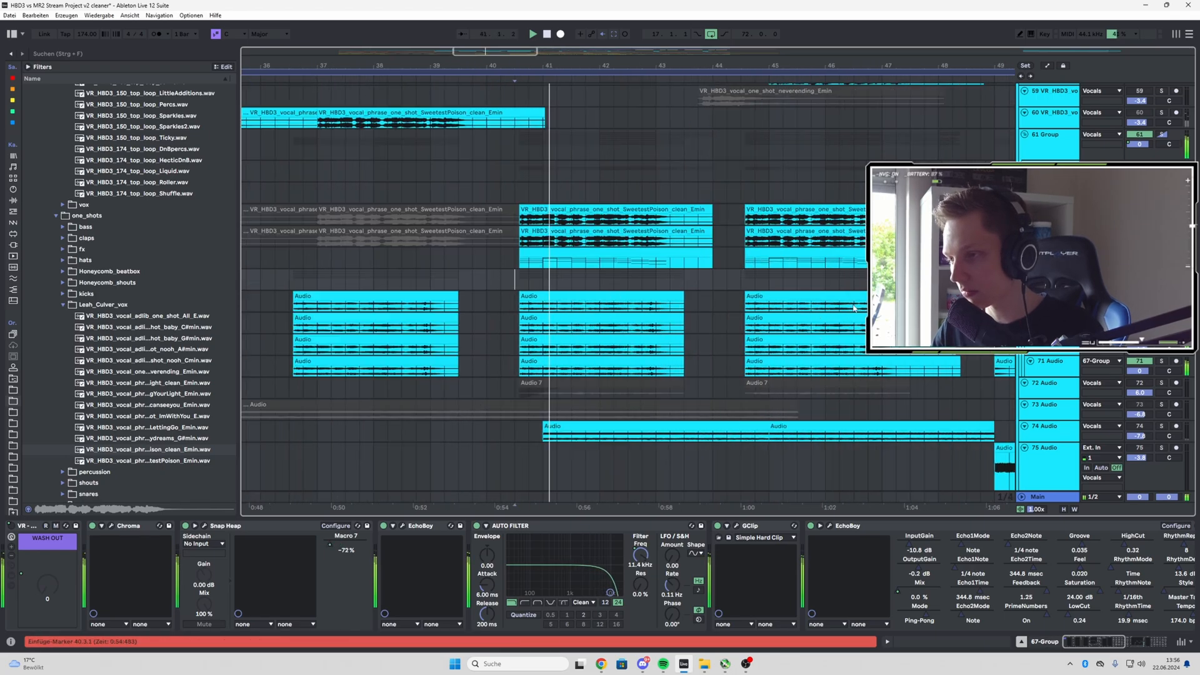
# - Audition the fourth set of clips in the 67 Group from just before bar 45, and stop playback
pyautogui.click(753, 280)
pyautogui.press('space')
pyautogui.press('space')
pyautogui.scroll(-2, 800, 287)
pyautogui.scroll(3, 596, 288)
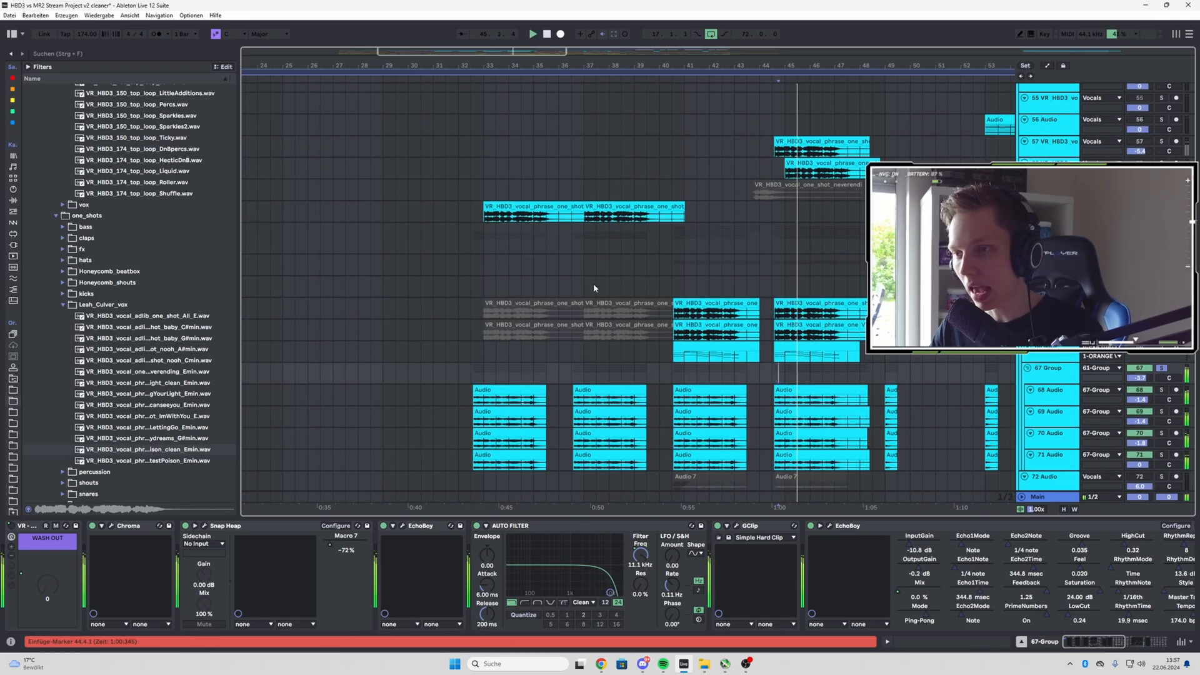
pyautogui.press('space')
# - Open the Harmony Engine plug-in of track 60, look at its chord inversion options, and close its window
pyautogui.click(1050, 207)
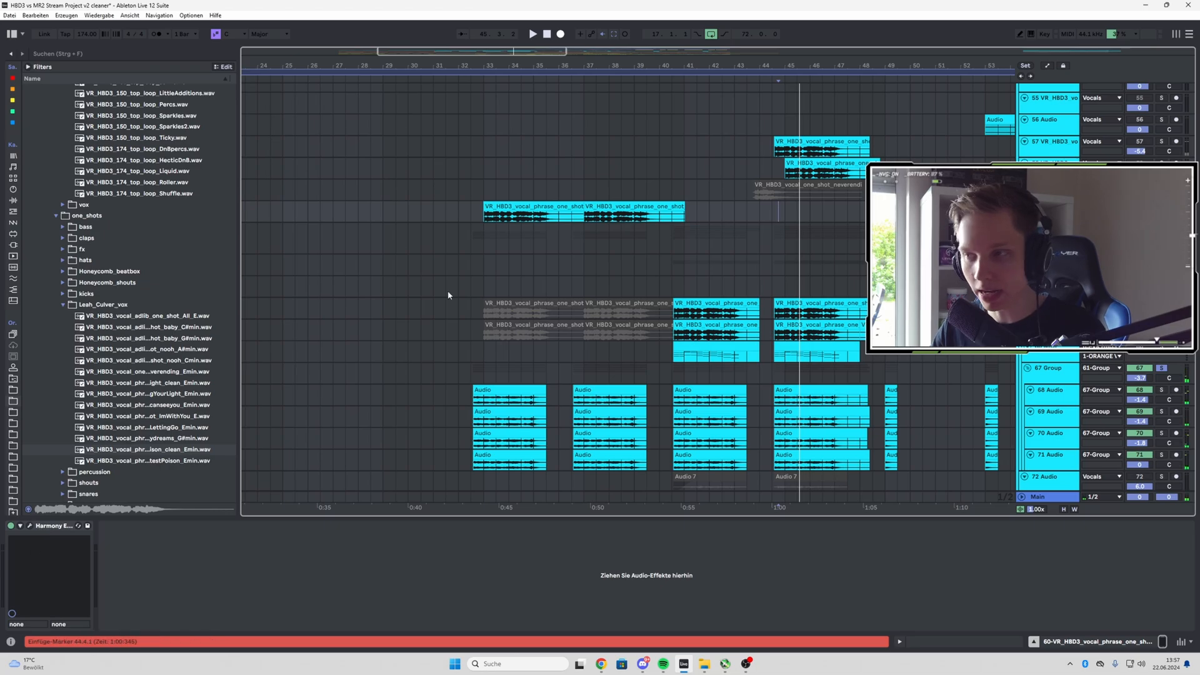
pyautogui.click(483, 219)
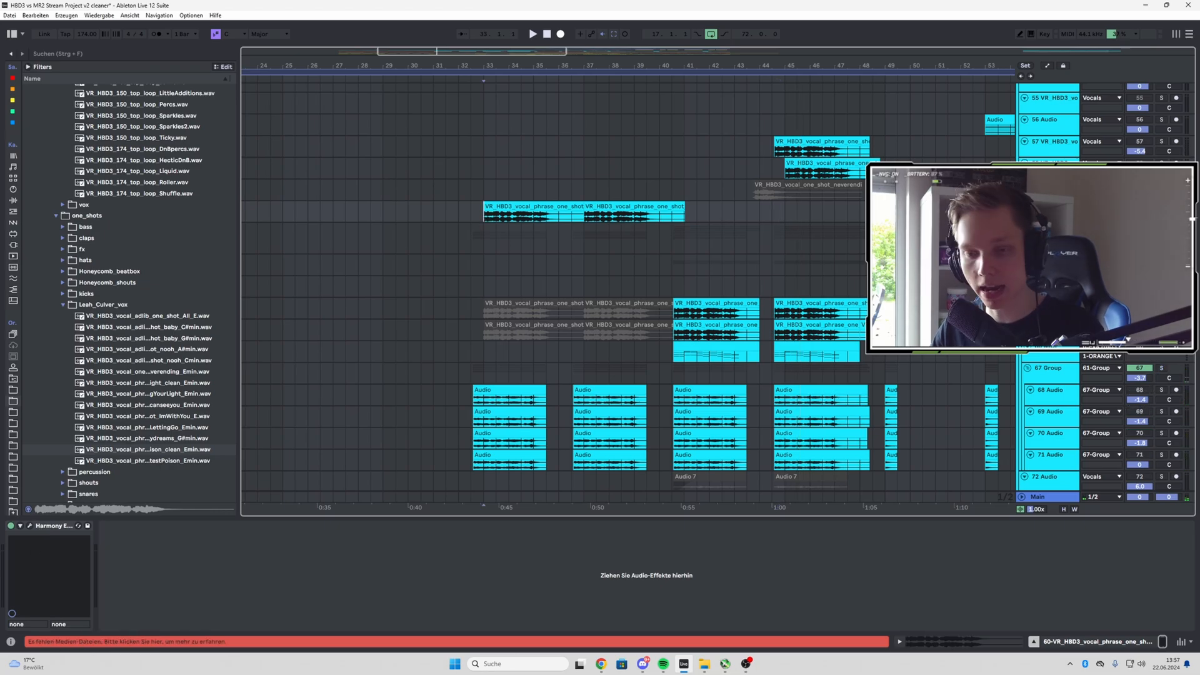
pyautogui.click(30, 527)
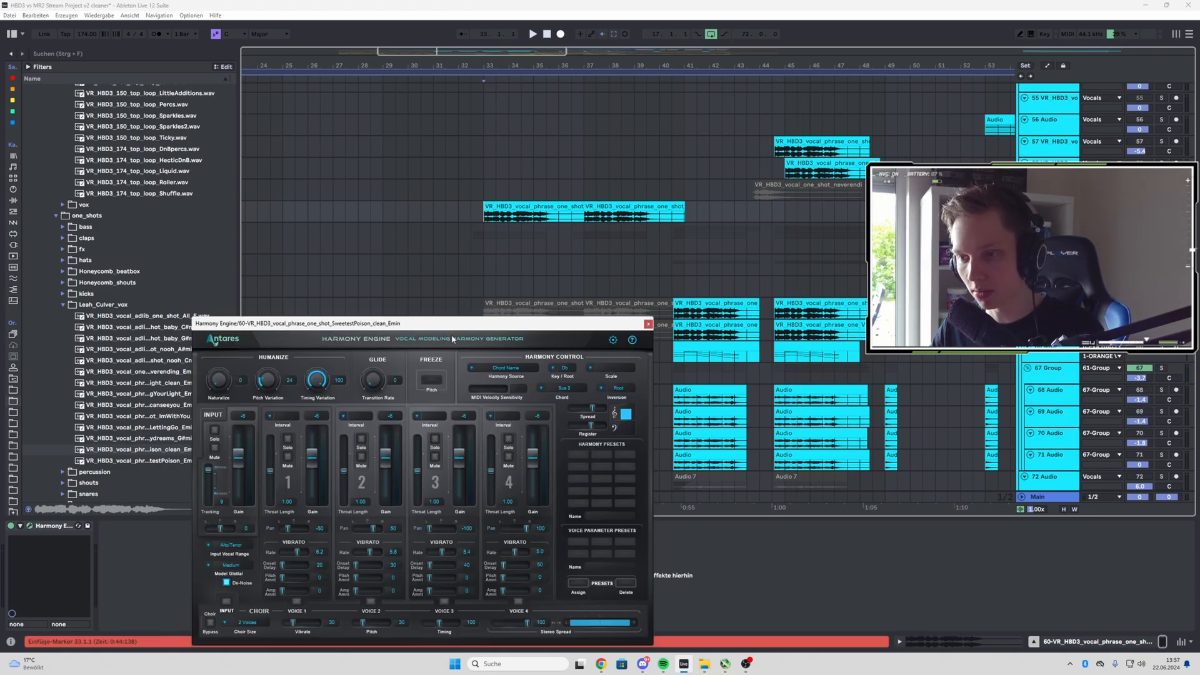
pyautogui.moveTo(444, 323); pyautogui.dragTo(446, 280)
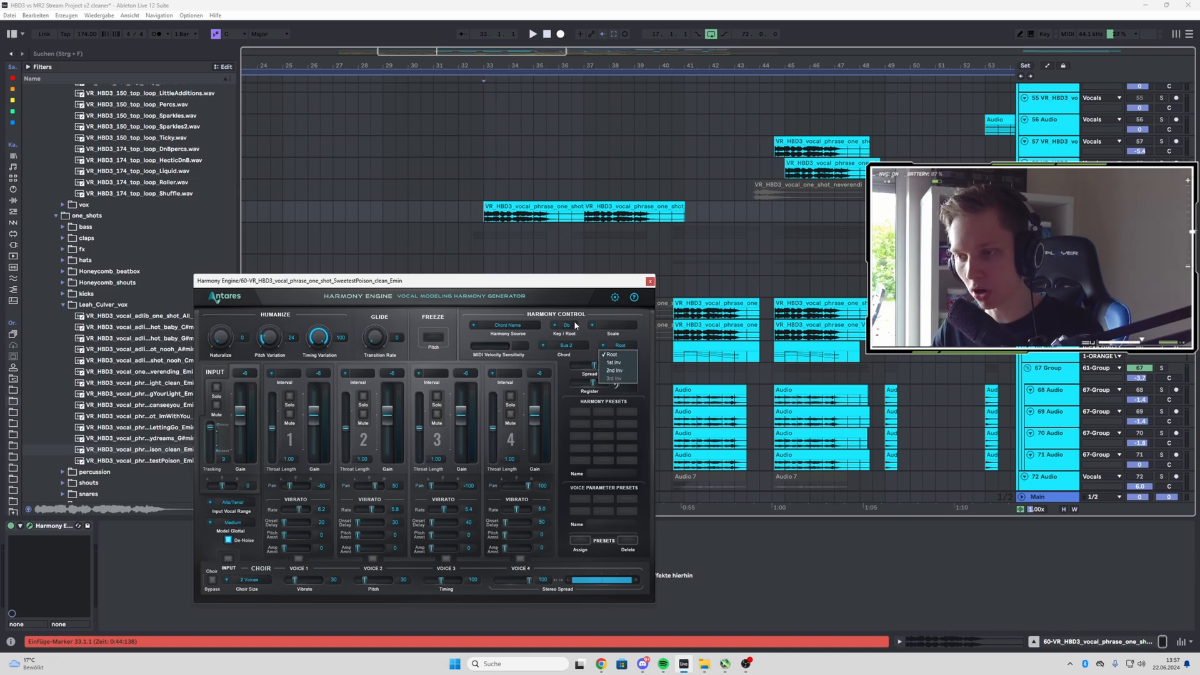
pyautogui.click(650, 282)
# - Examine the four stacked audio layers of the 67 Group beneath the SweetestPoison vocal around bars 33 to 41
pyautogui.scroll(-3, 581, 352)
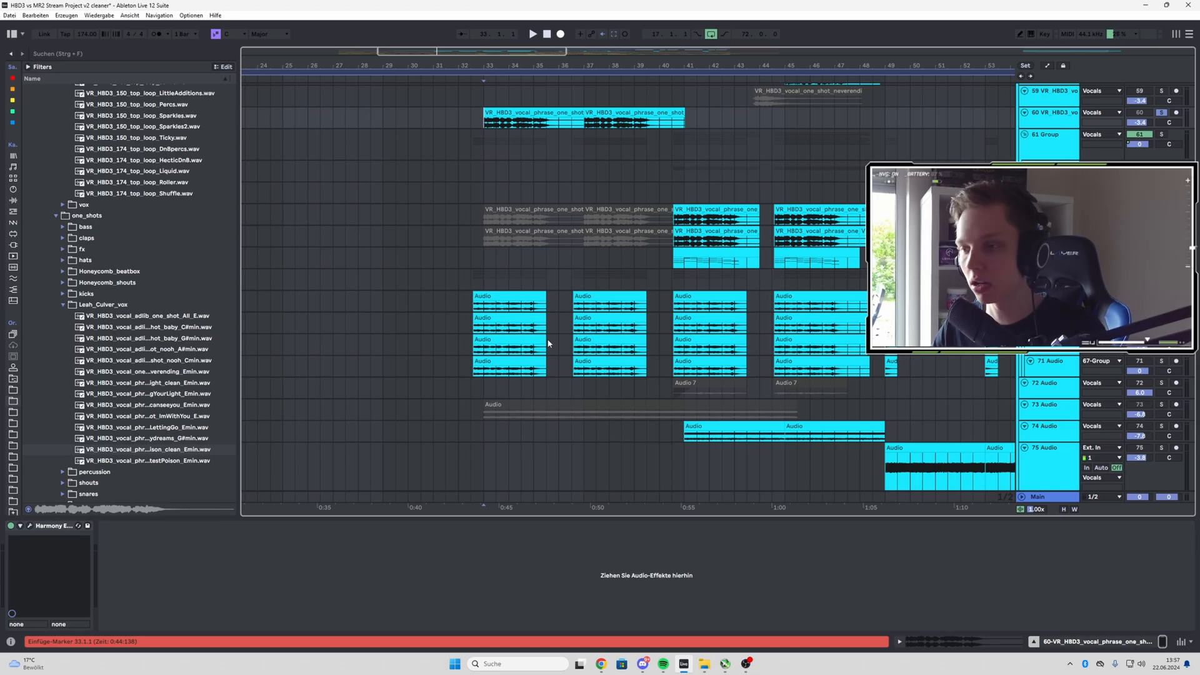
pyautogui.scroll(3, 501, 335)
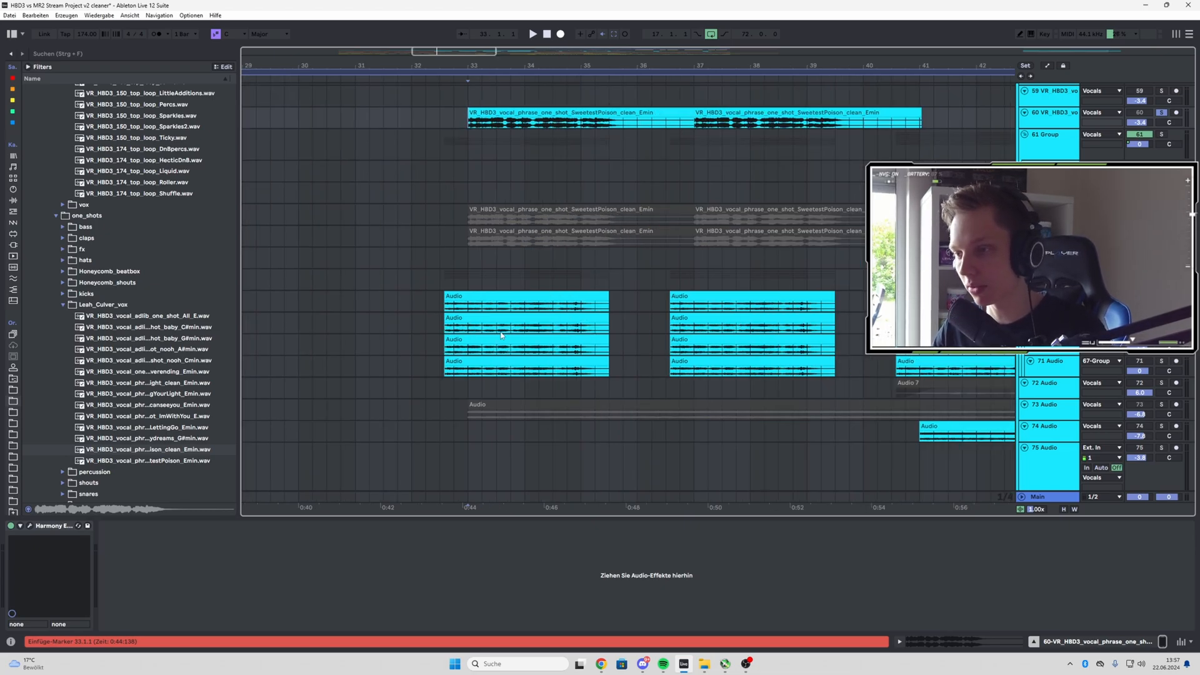
pyautogui.scroll(-3, 501, 335)
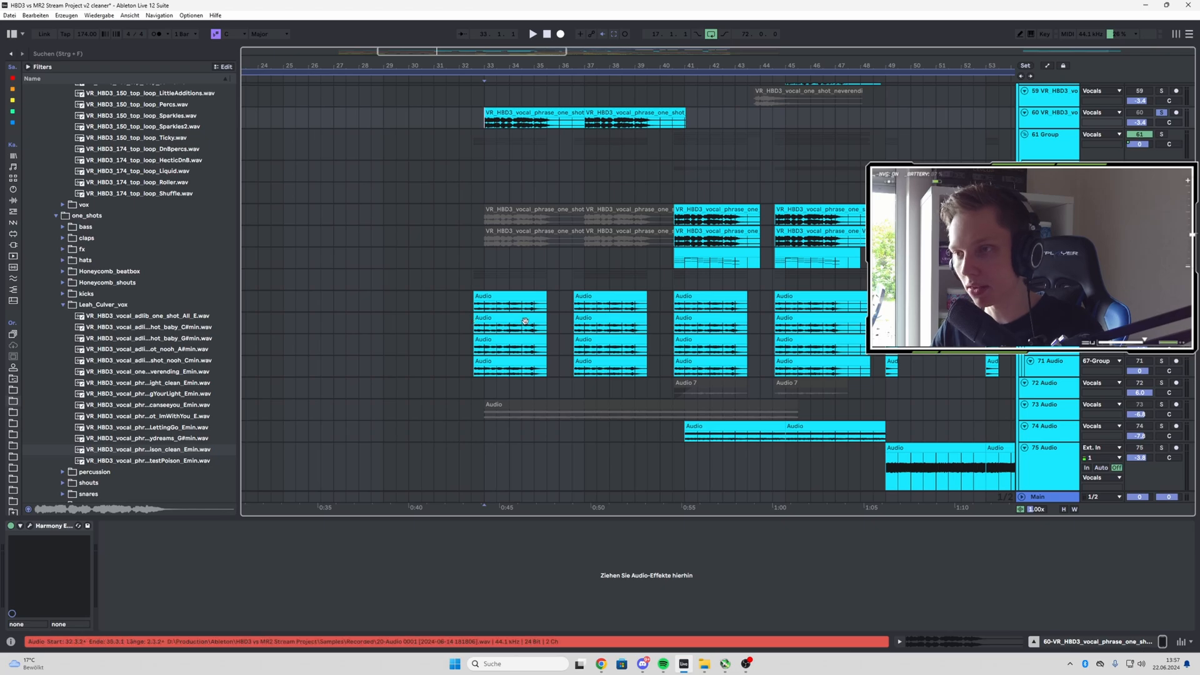
# - Audition the vocal layers from bar 40.3 while looking through the tracks of the Vocals group, and stop playback
pyautogui.scroll(2, 575, 326)
pyautogui.hscroll(3, 575, 326)
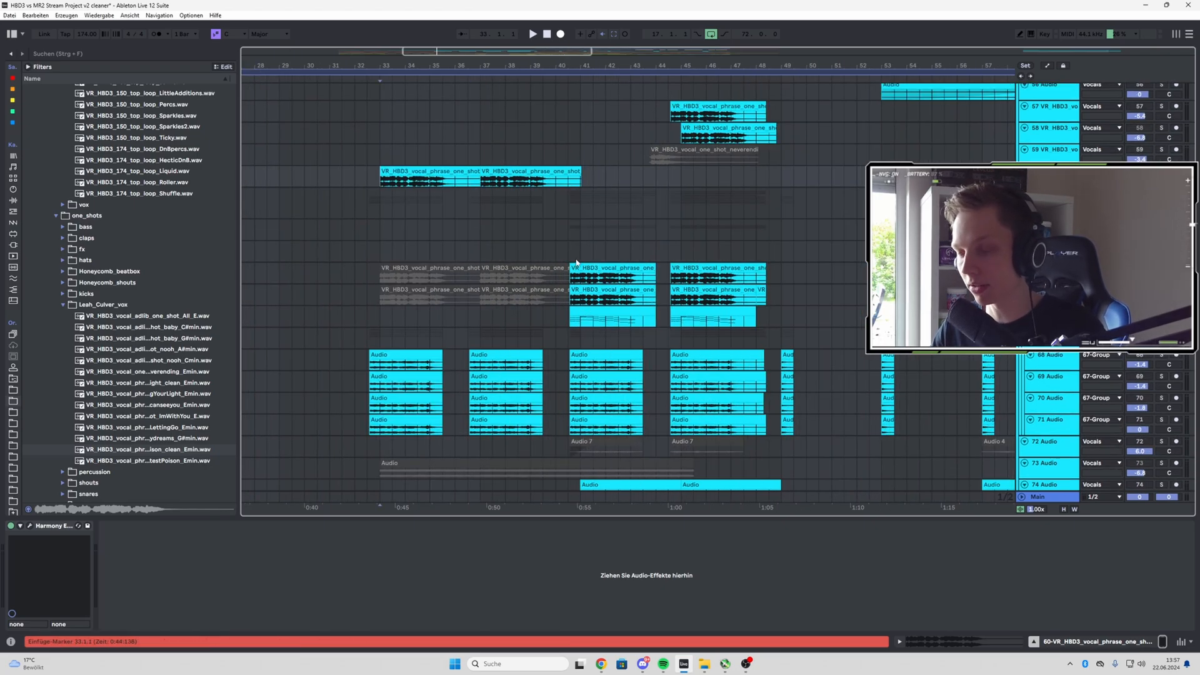
pyautogui.scroll(3, 576, 262)
pyautogui.click(553, 250)
pyautogui.press('space')
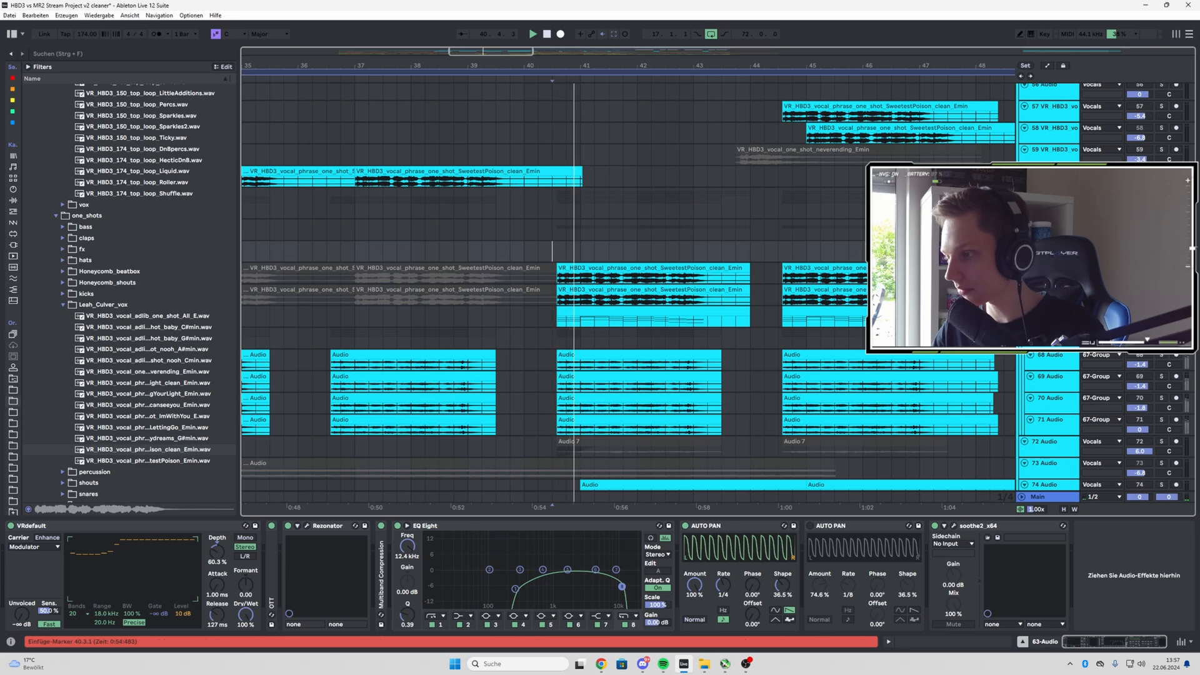
pyautogui.scroll(10, 624, 281)
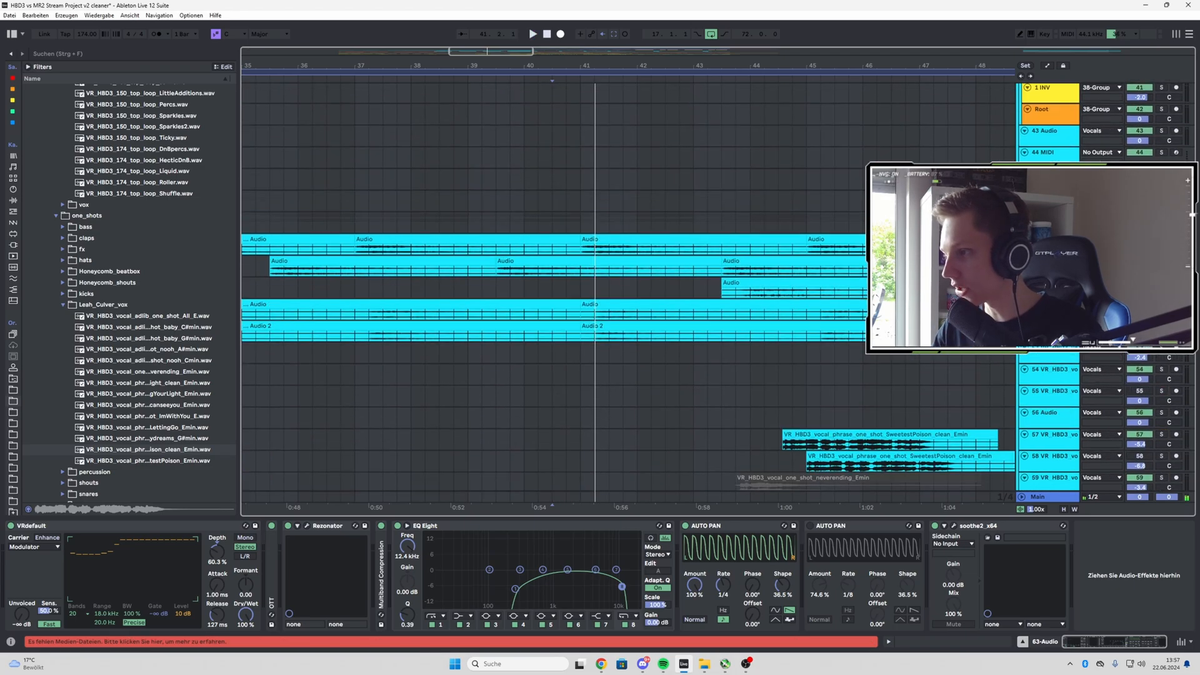
pyautogui.scroll(-10, 642, 284)
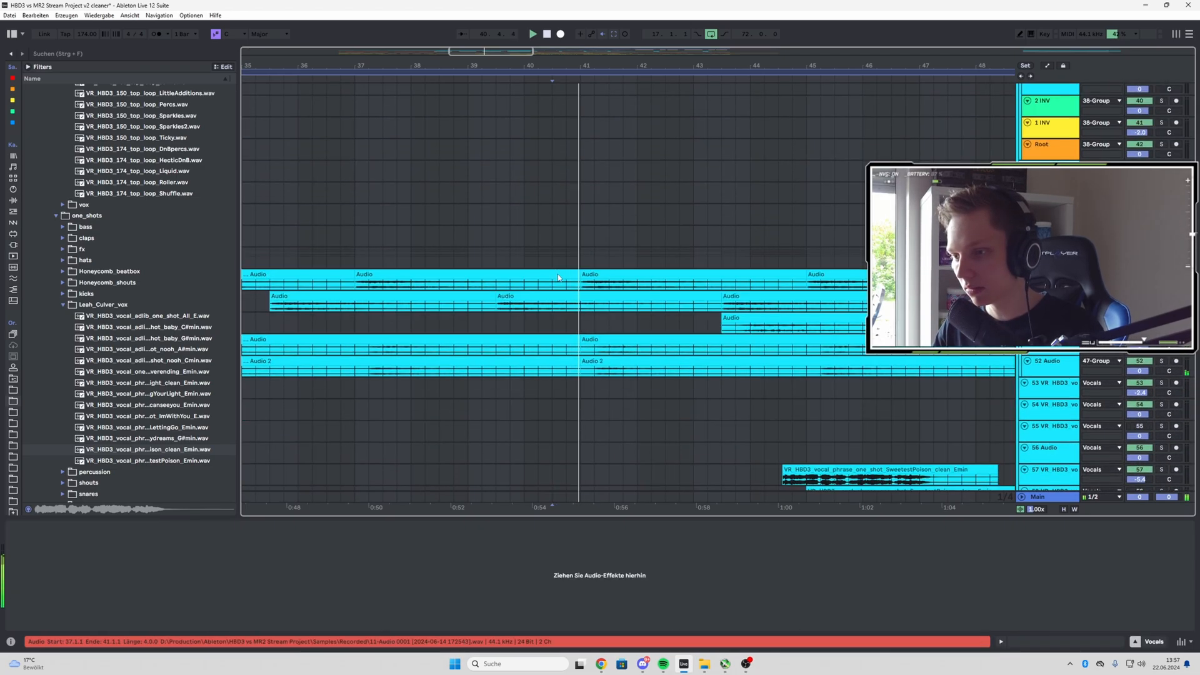
pyautogui.scroll(-3, 566, 276)
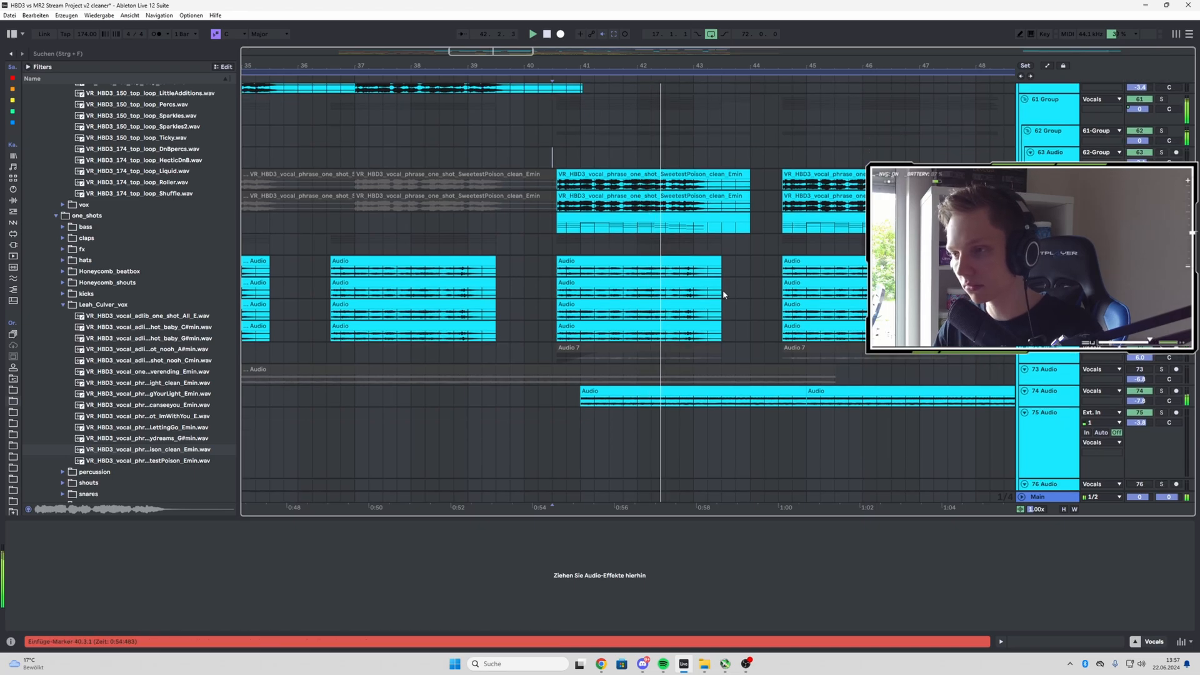
pyautogui.scroll(3, 570, 288)
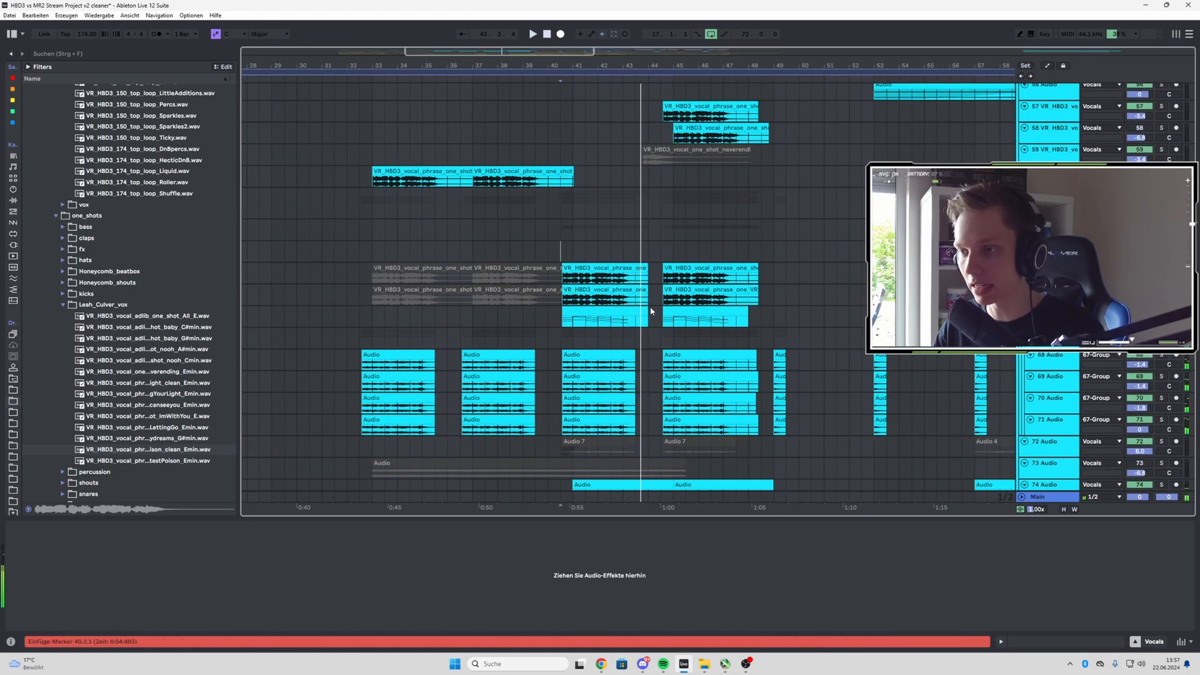
# - Reveal the source sample of the vocal adlib clip at bar 17 on track 45 in the sample browser
pyautogui.scroll(-3, 653, 303)
pyautogui.scroll(3, 658, 300)
pyautogui.scroll(-5, 608, 305)
pyautogui.scroll(4, 600, 303)
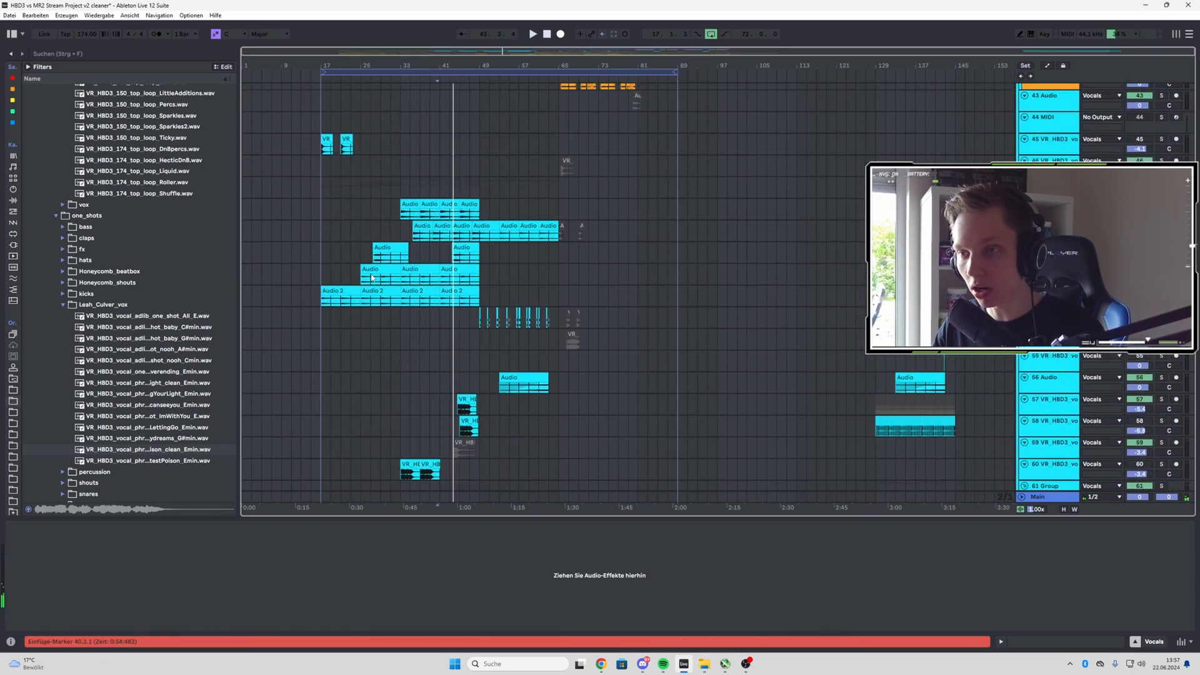
pyautogui.scroll(3, 307, 247)
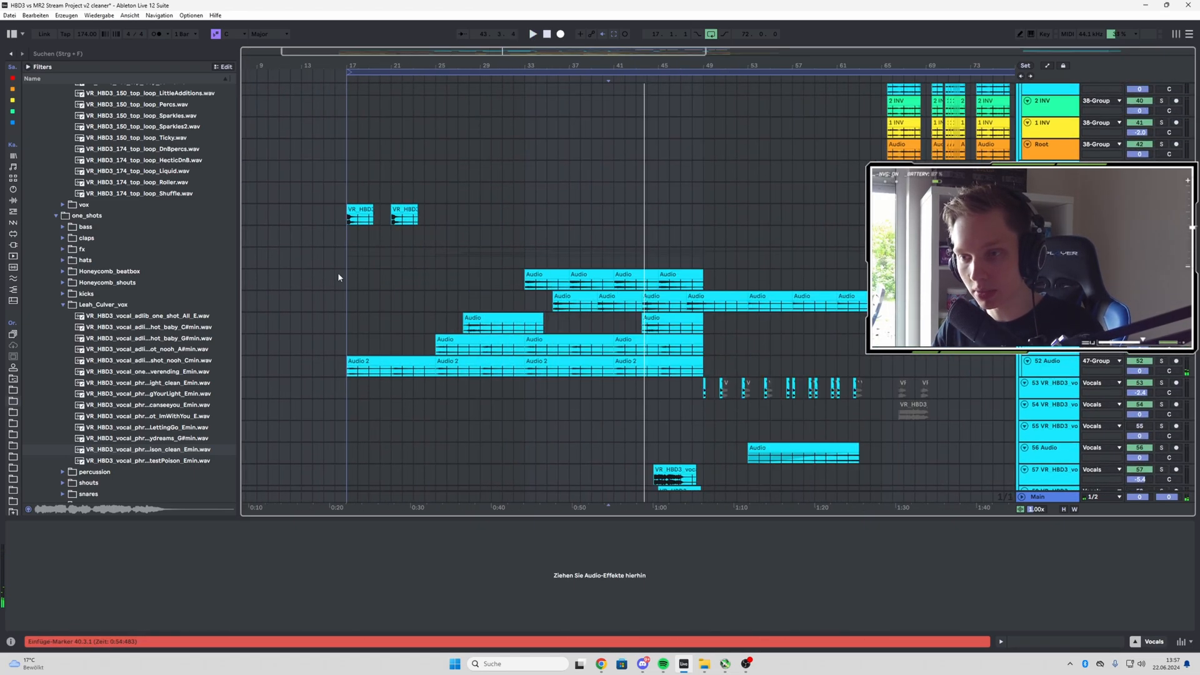
pyautogui.click(360, 224)
pyautogui.scroll(3, 381, 213)
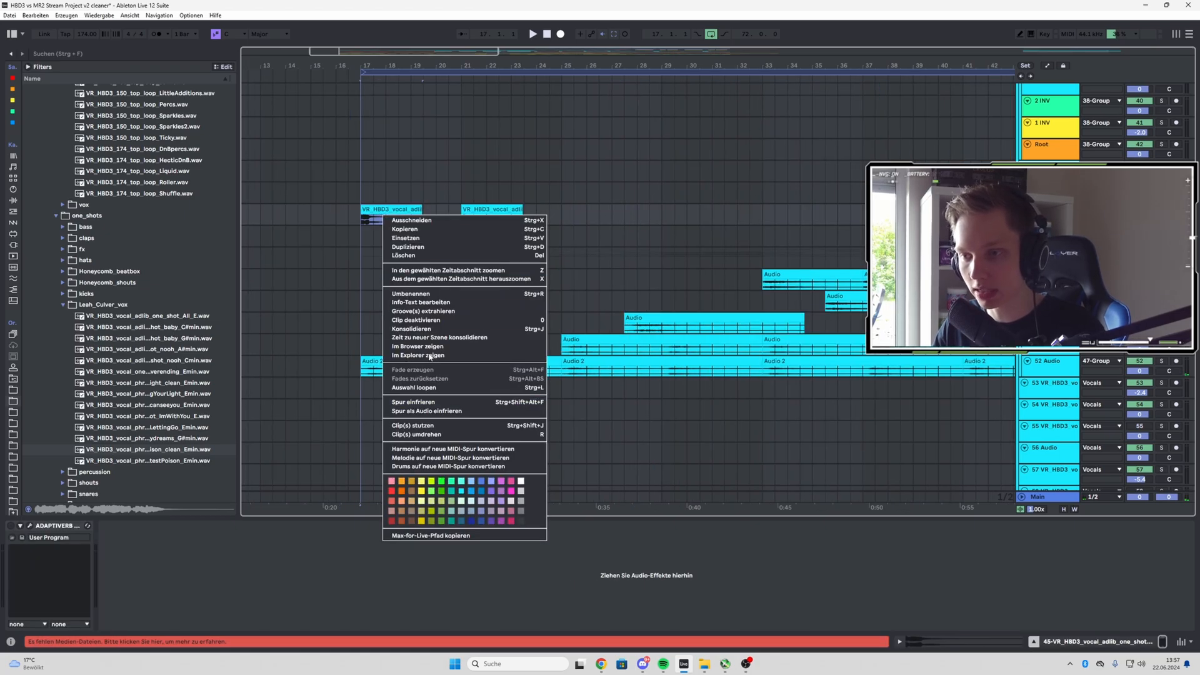
pyautogui.click(417, 346)
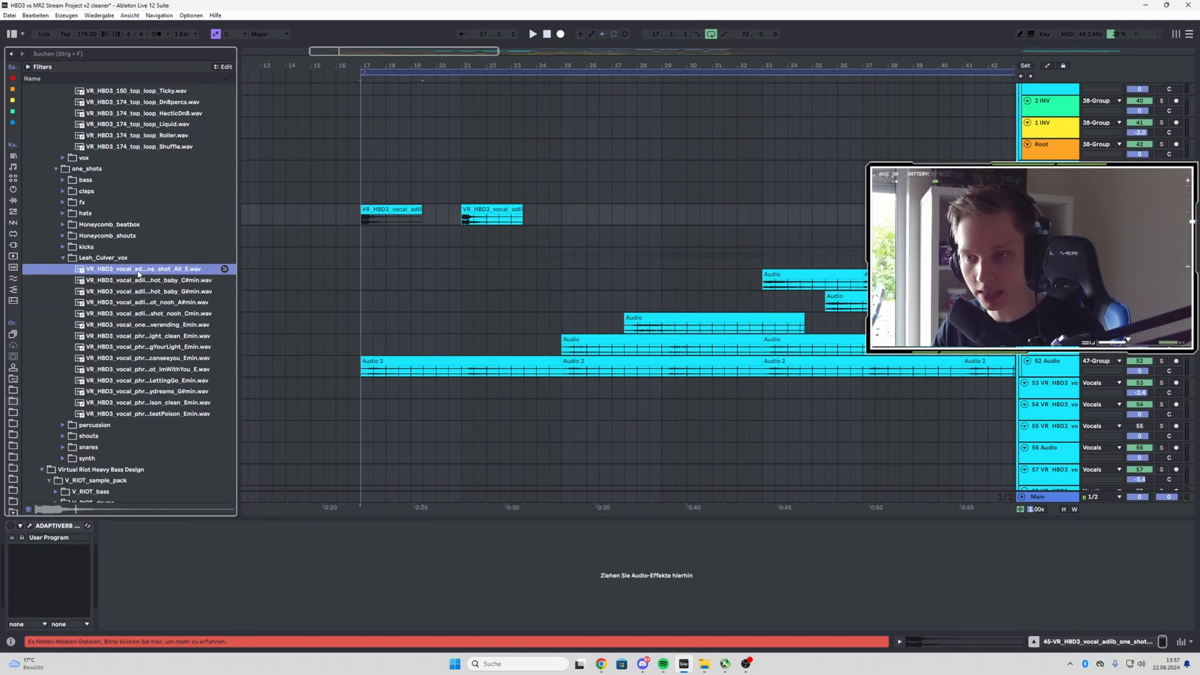
pyautogui.doubleClick(392, 210)
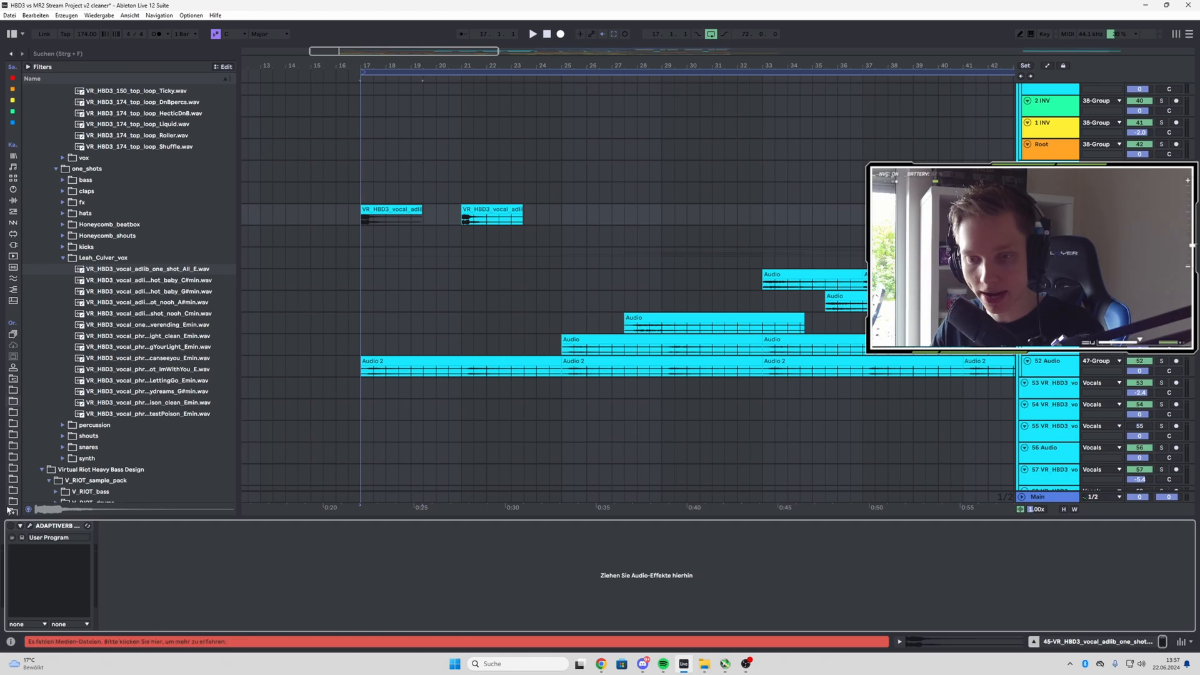
# - Audition the staggered audio layers of the 47 Group from bar 33 and from bar 35.3, and stop playback
pyautogui.scroll(-3, 659, 321)
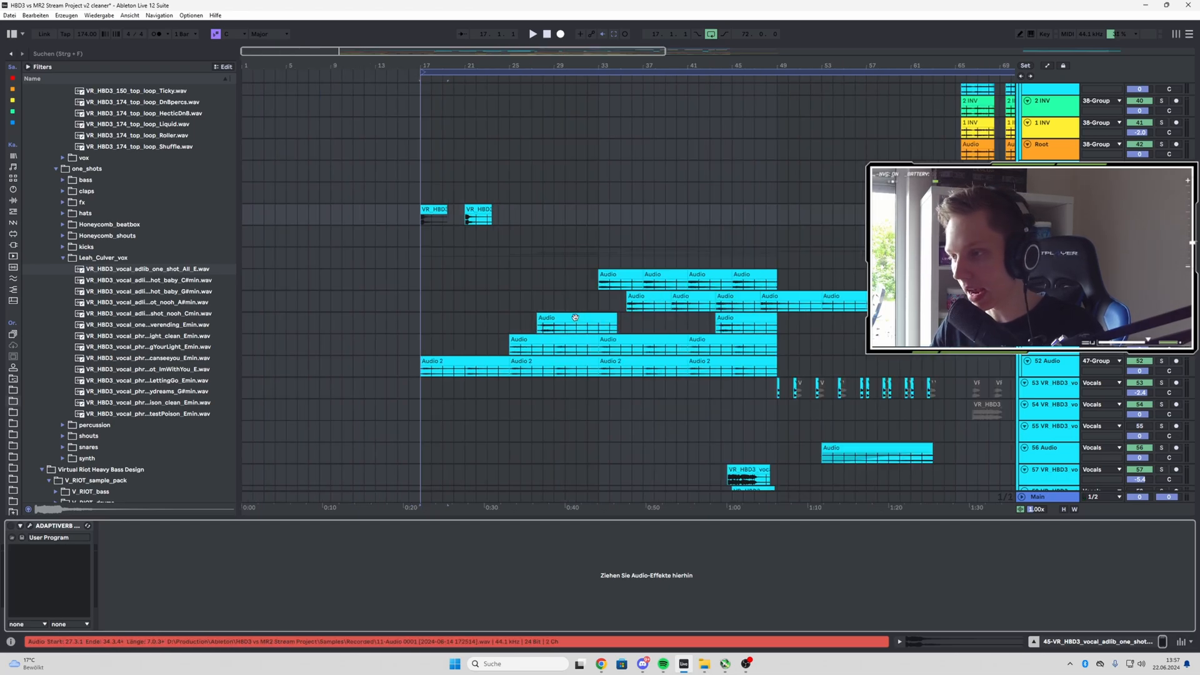
pyautogui.click(604, 286)
pyautogui.press('space')
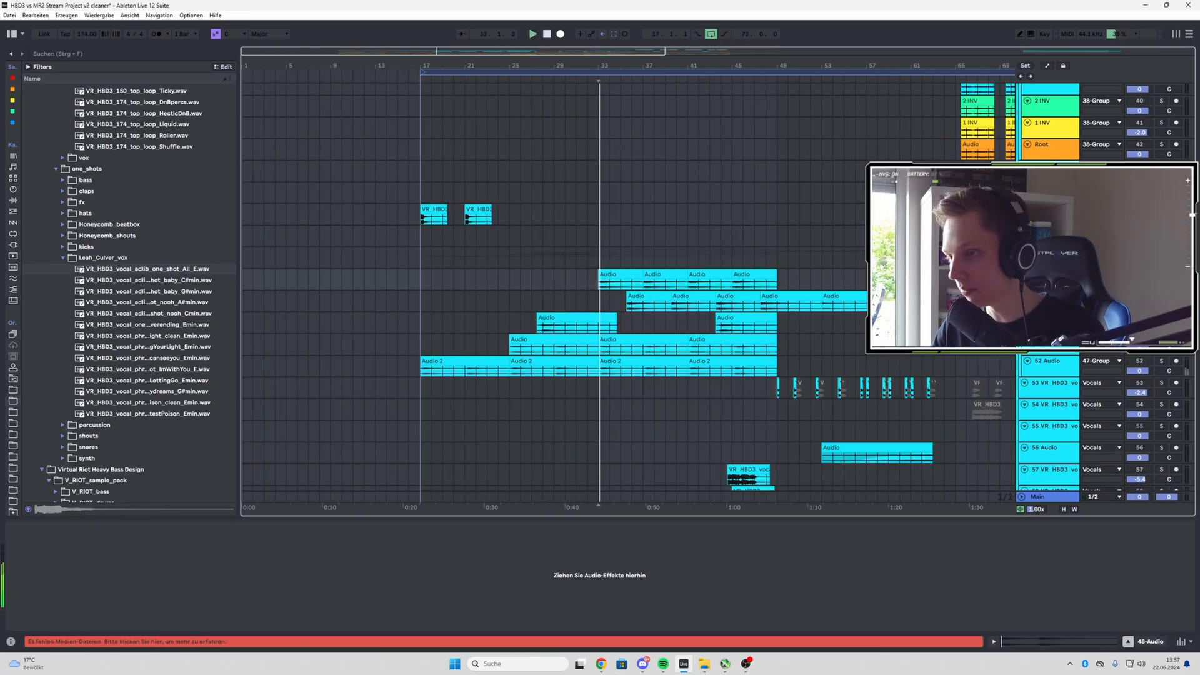
pyautogui.click(625, 309)
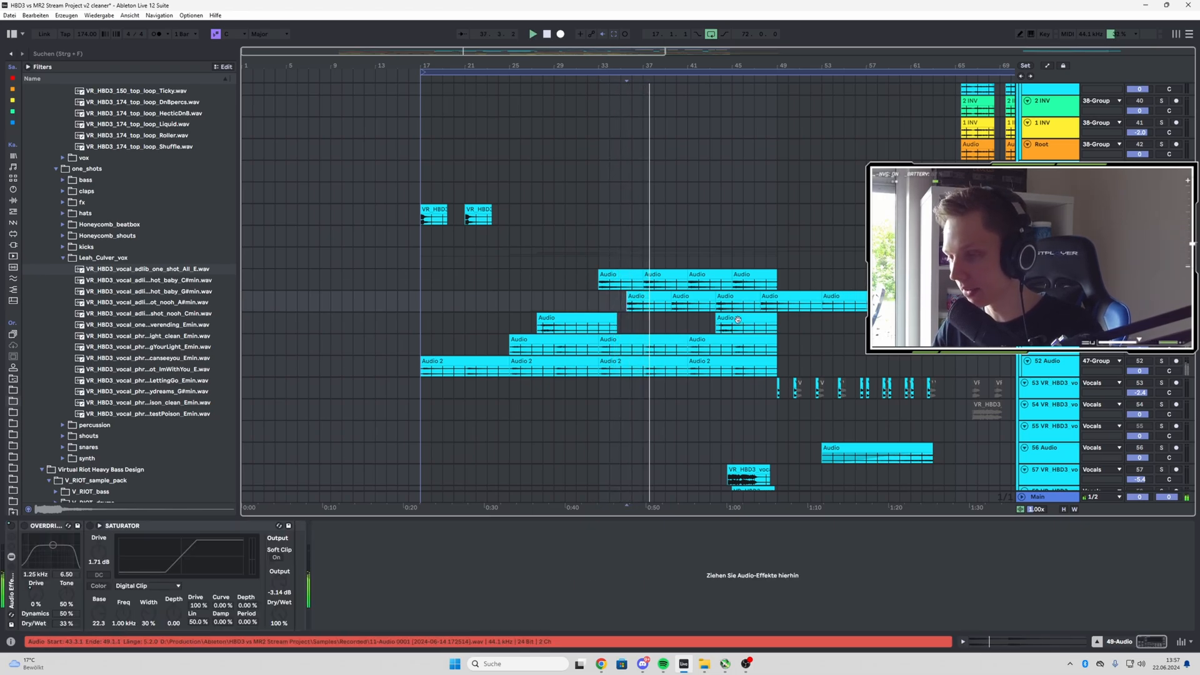
pyautogui.scroll(-8, 706, 325)
pyautogui.scroll(-10, 662, 341)
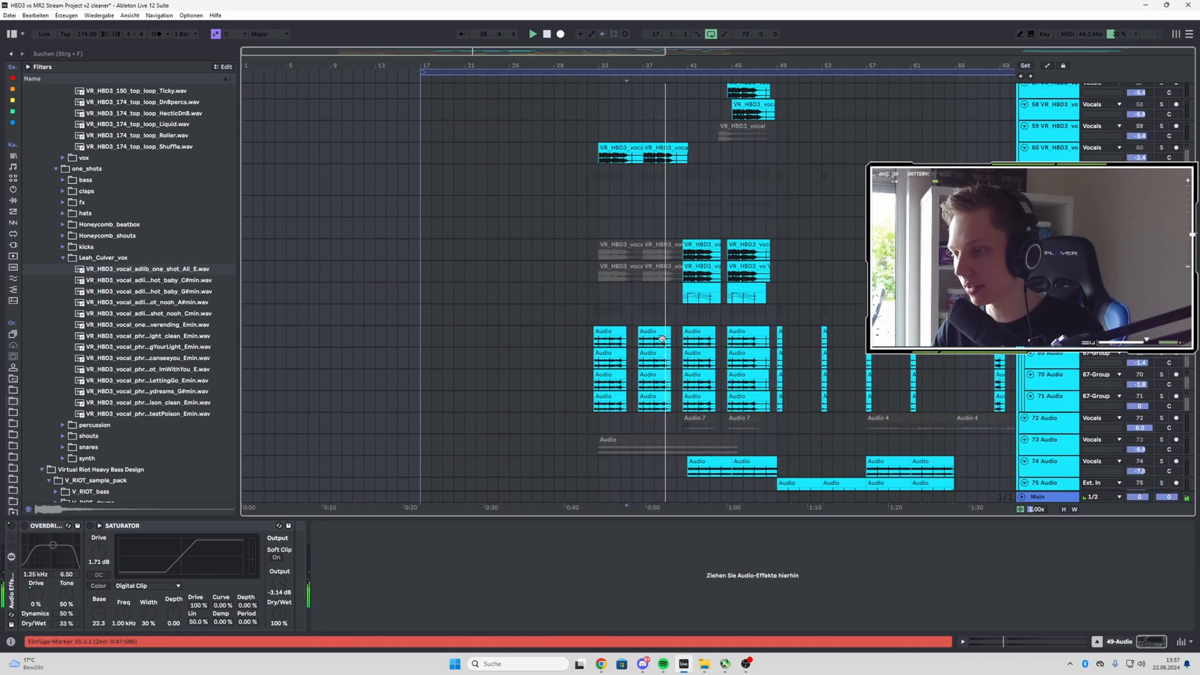
pyautogui.scroll(3, 670, 340)
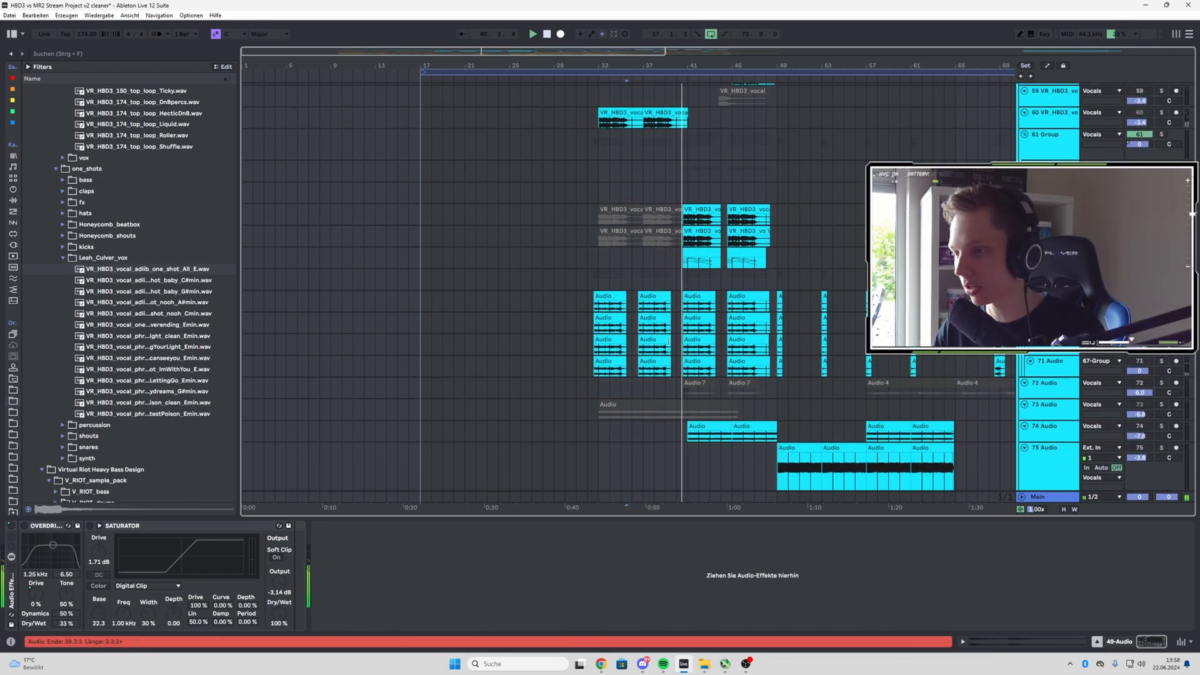
pyautogui.keyDown('ctrl'); pyautogui.scroll(4, 710, 300); pyautogui.keyUp('ctrl')
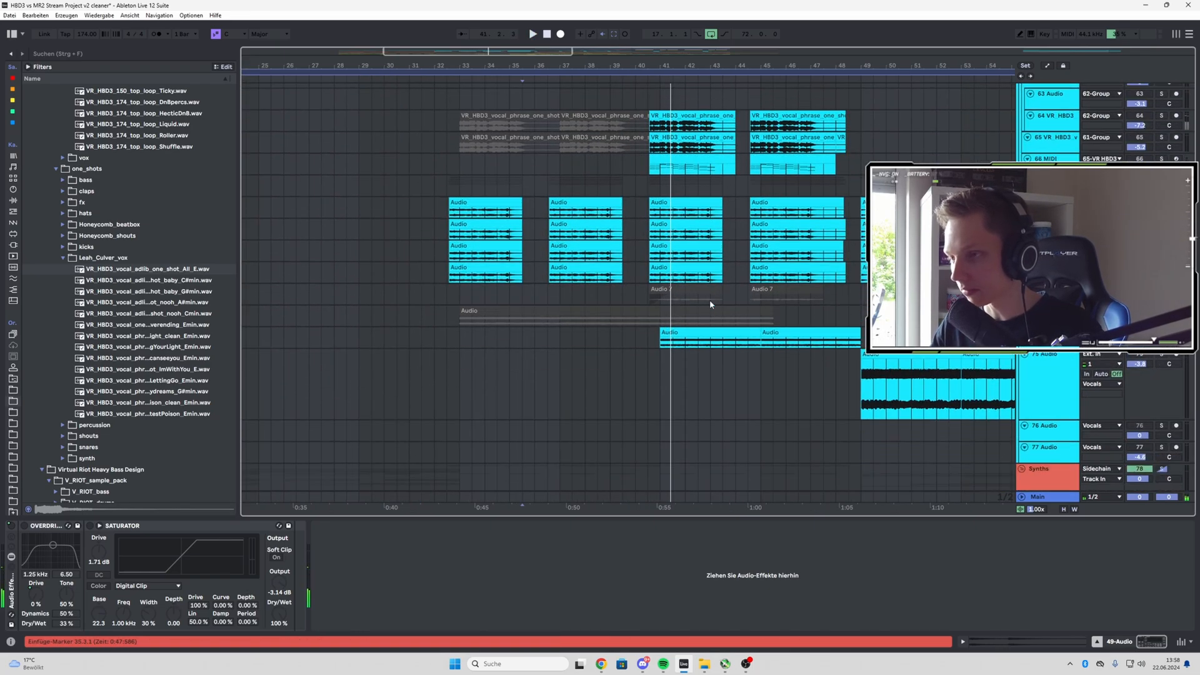
# - Open the Orange Vocoder plug-in of track 65, watch its keyboard during playback from bar 40.3, and close its window
pyautogui.click(663, 239)
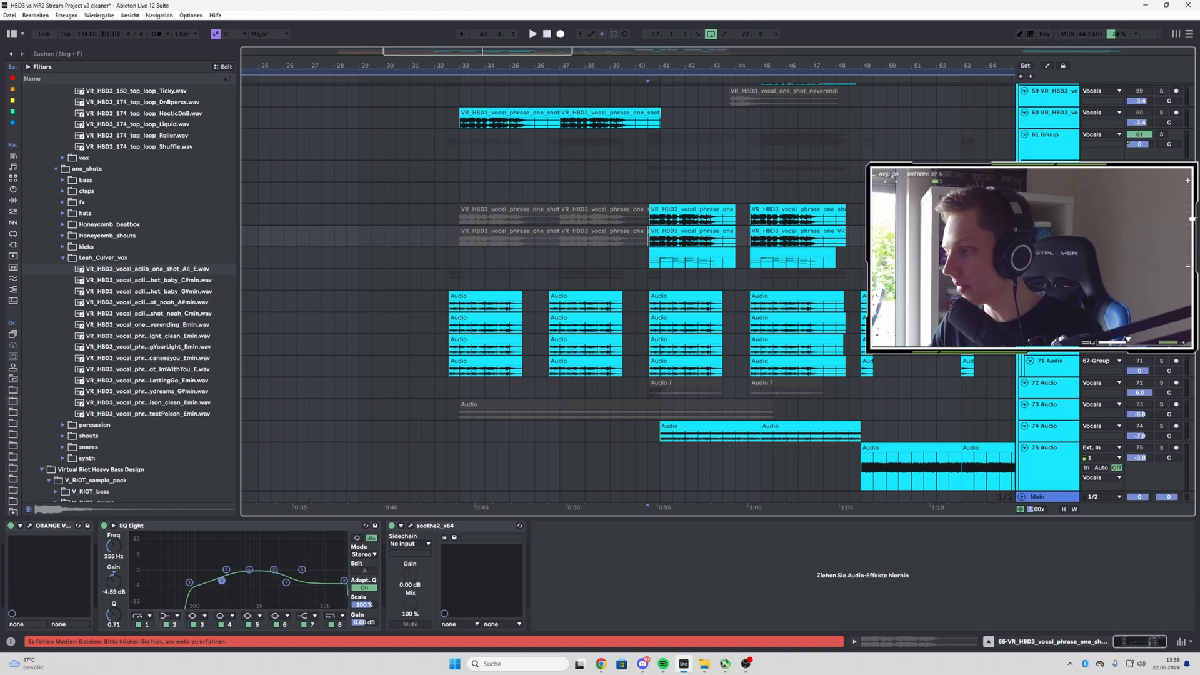
pyautogui.click(30, 527)
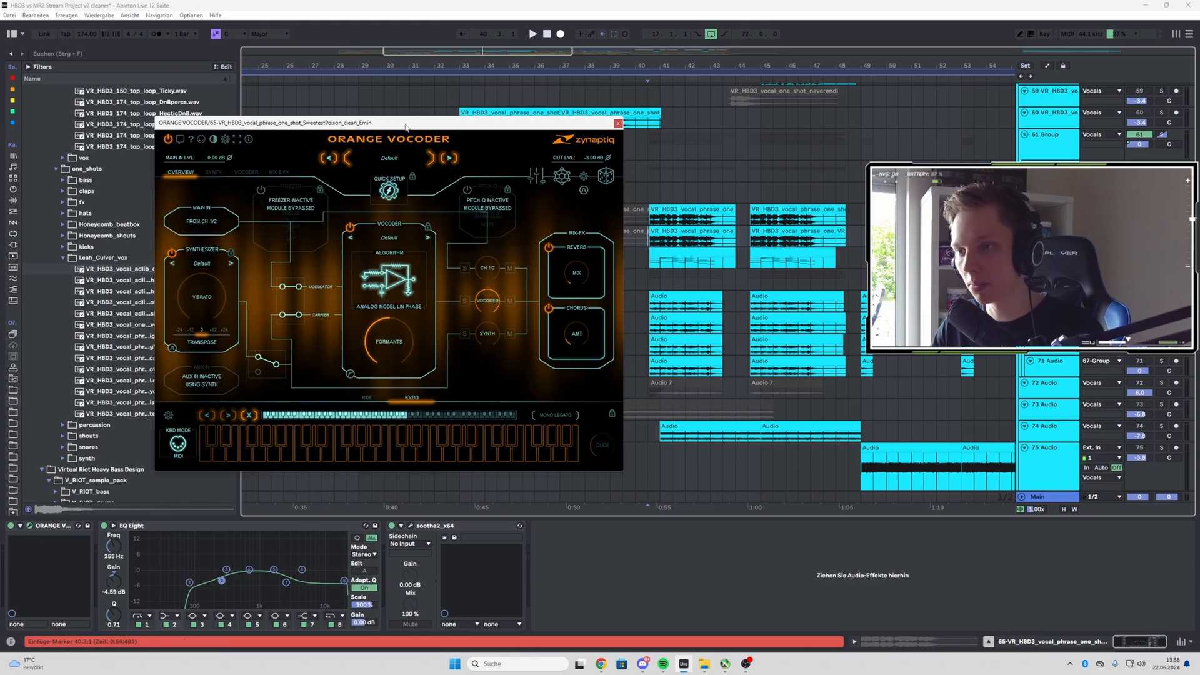
pyautogui.press('space')
pyautogui.moveTo(405, 125); pyautogui.dragTo(405, 219)
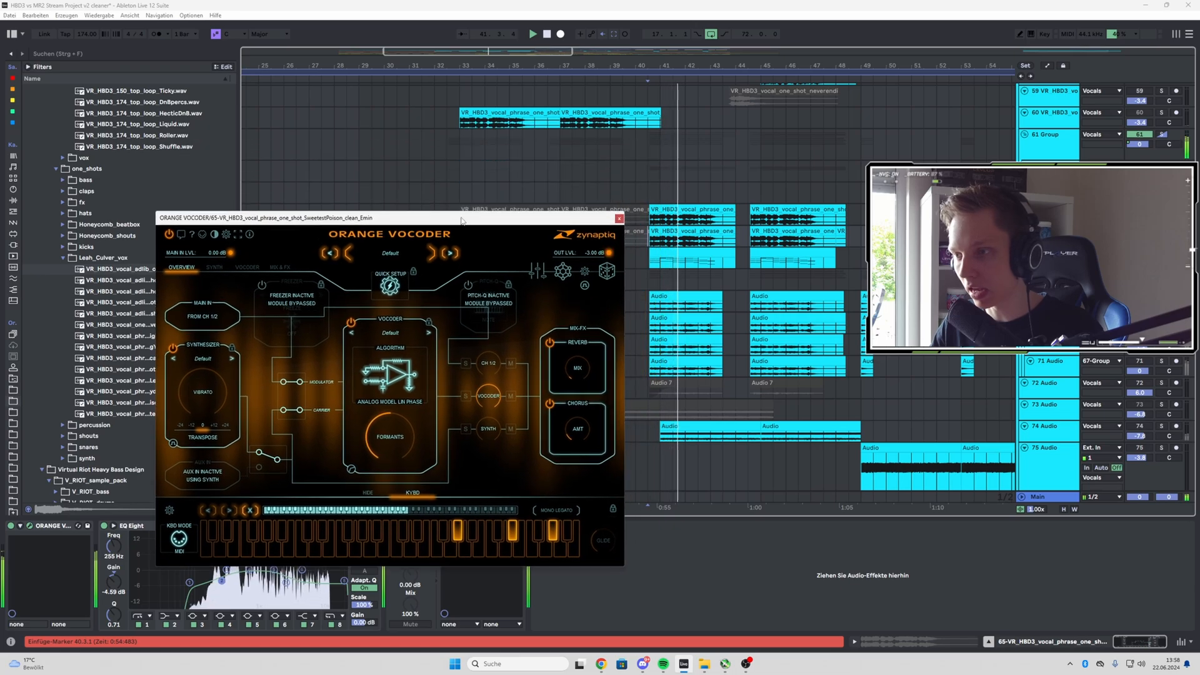
pyautogui.click(618, 217)
# - Audition the second vocoded SweetestPoison phrase on track 65, starting playback at about bar 44.3
pyautogui.scroll(2, 767, 272)
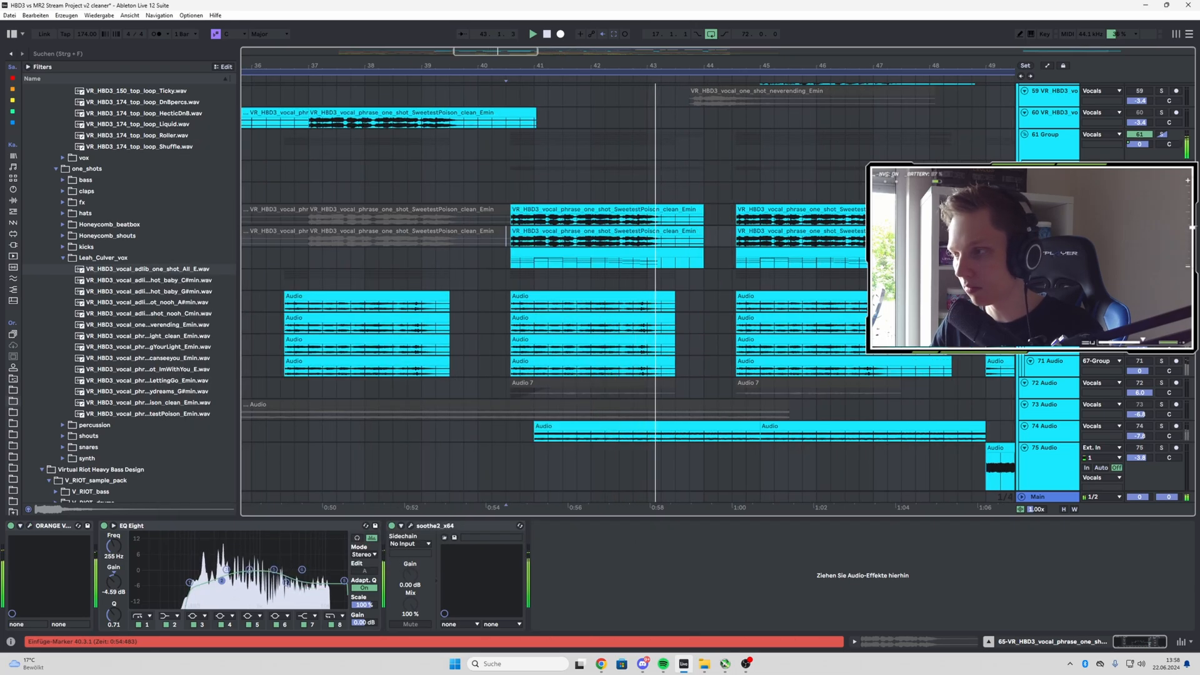
pyautogui.press('space')
pyautogui.click(738, 239)
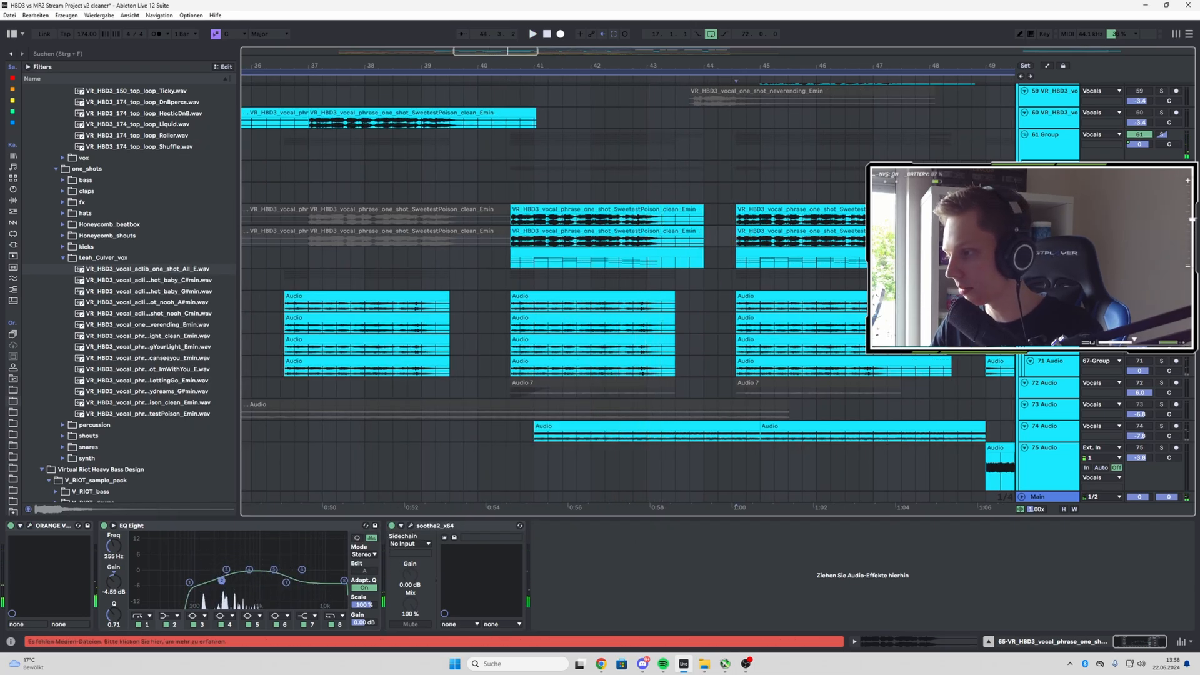
pyautogui.scroll(-3, 770, 272)
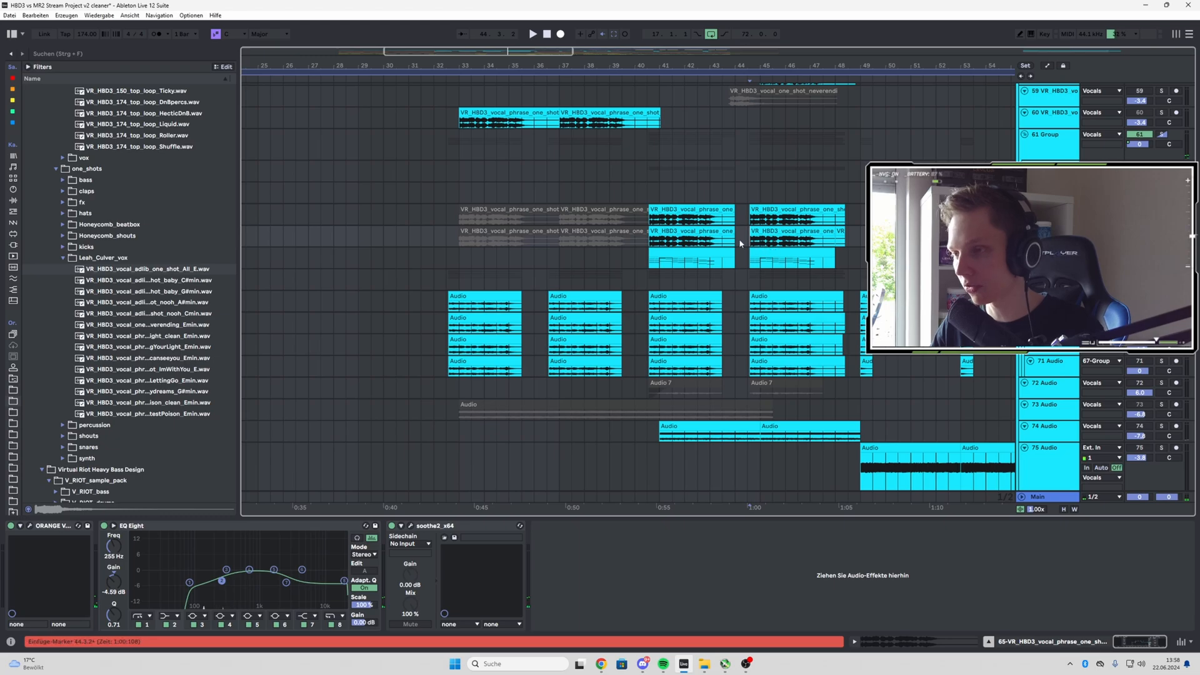
pyautogui.press('space')
pyautogui.scroll(5, 740, 243)
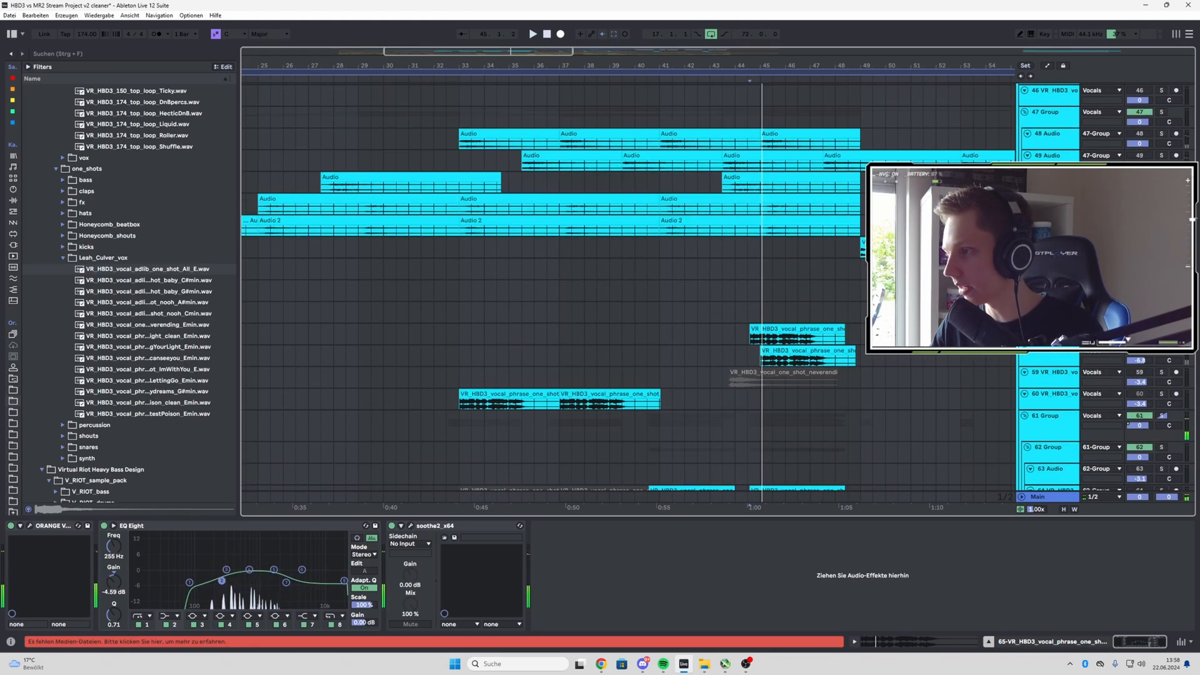
# - Select the Vocals group and look over its clips during playback from around bar 45
pyautogui.scroll(7, 1049, 237)
pyautogui.click(1049, 195)
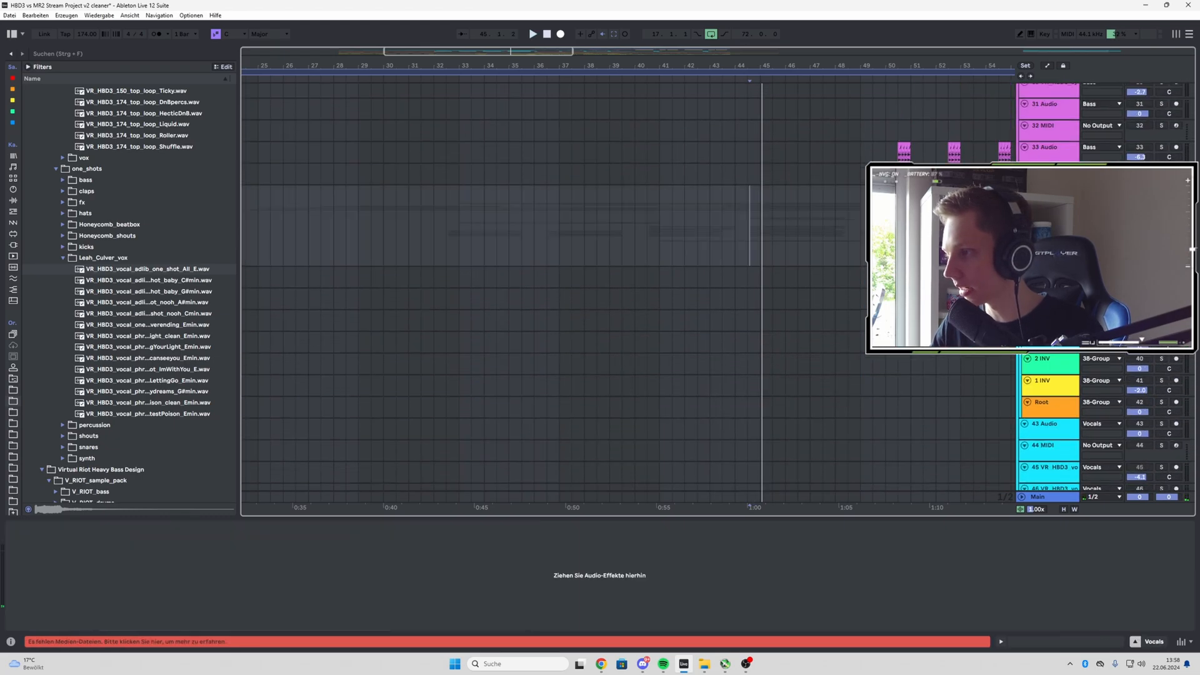
pyautogui.scroll(-5, 828, 287)
pyautogui.scroll(-5, 780, 290)
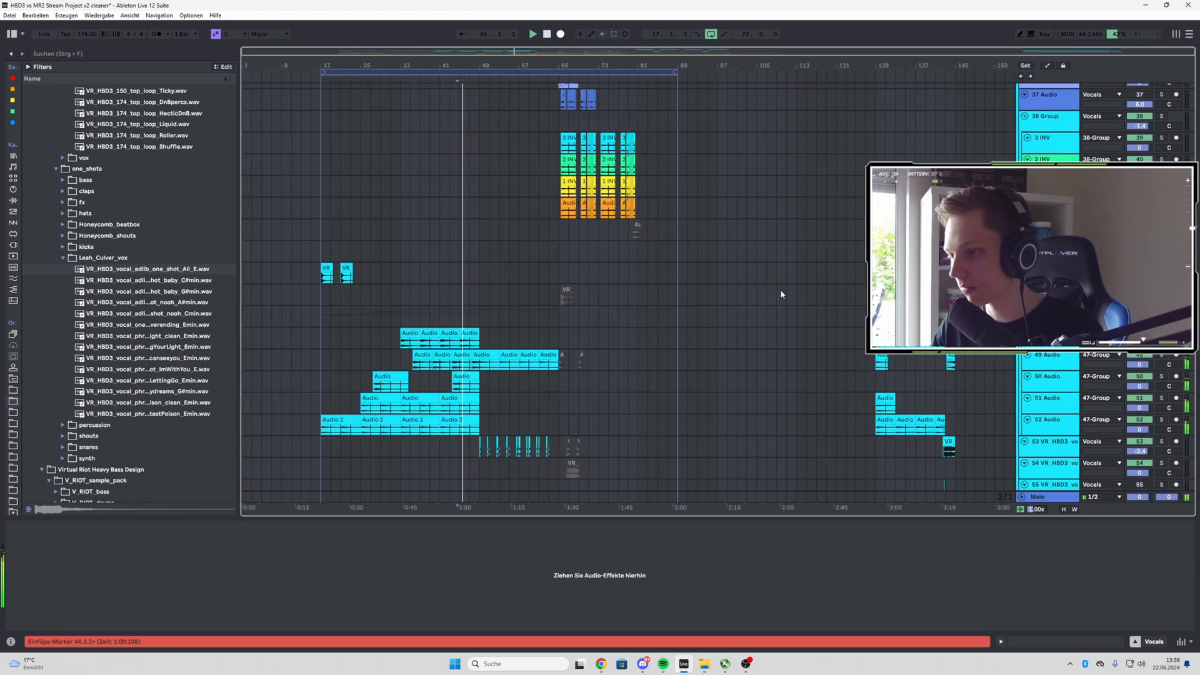
pyautogui.scroll(5, 488, 288)
pyautogui.scroll(-5, 513, 285)
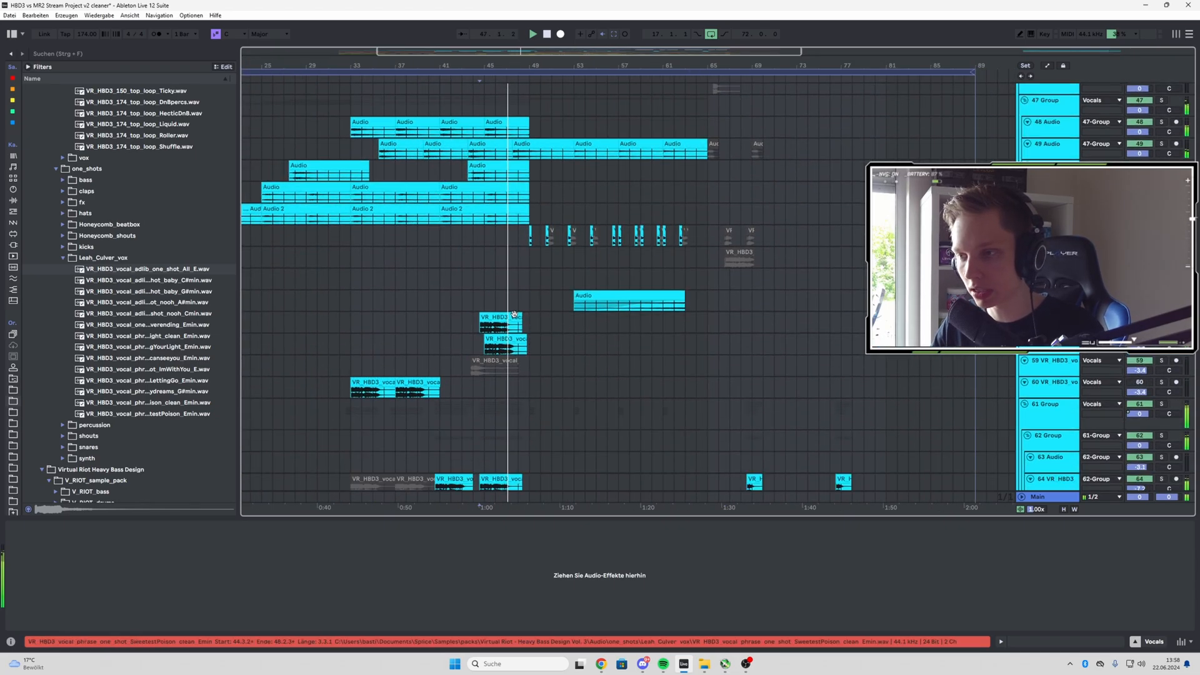
# - Reactivate the deactivated audio clip on track 73 at bar 33 and play it from its start
pyautogui.scroll(-4, 493, 289)
pyautogui.scroll(-6, 443, 312)
pyautogui.scroll(8, 441, 350)
pyautogui.click(415, 356)
pyautogui.scroll(-3, 485, 359)
pyautogui.press('space')
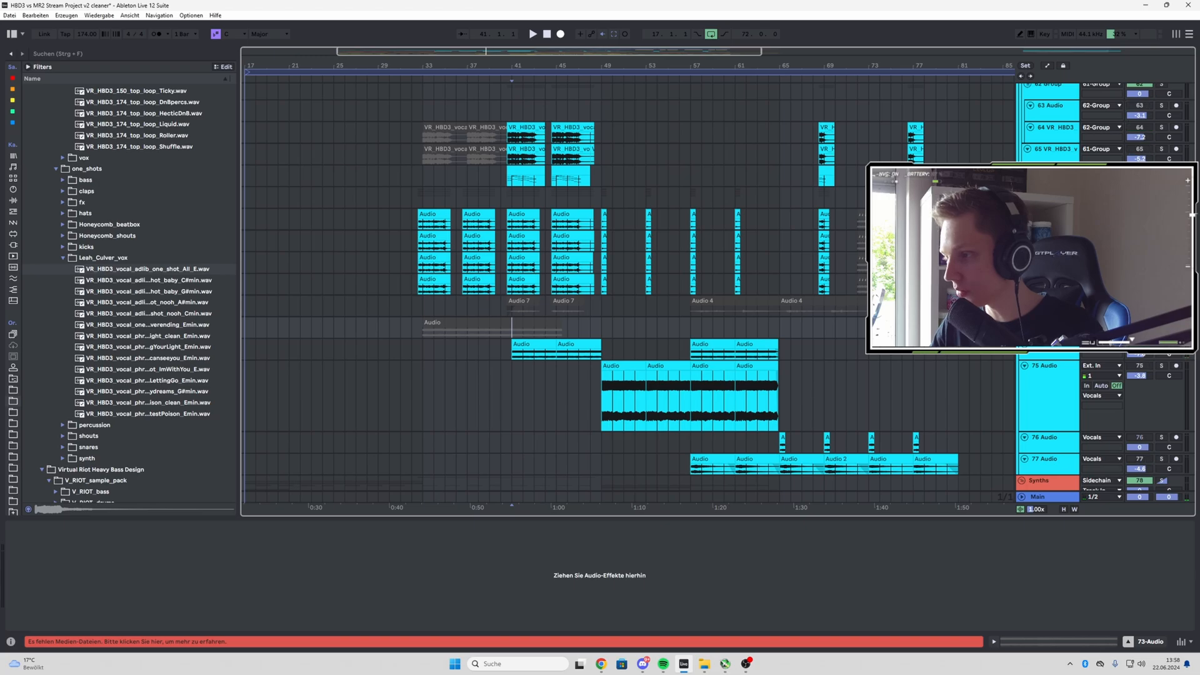
pyautogui.click(463, 325)
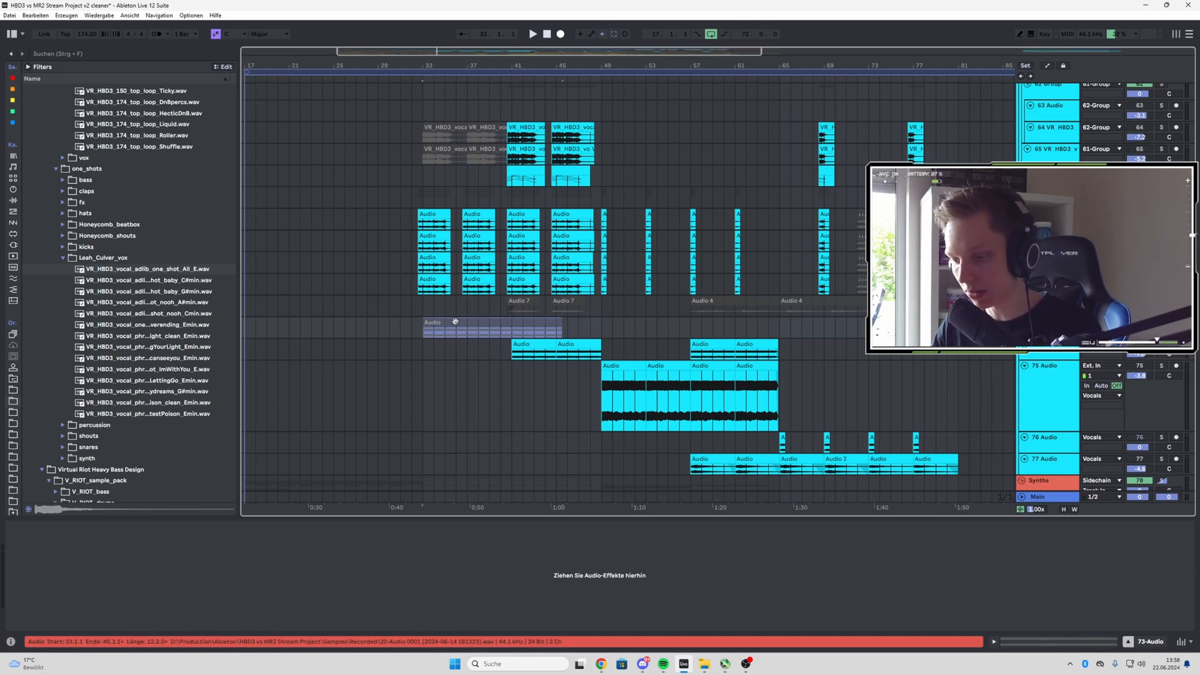
pyautogui.press('0')
pyautogui.press('space')
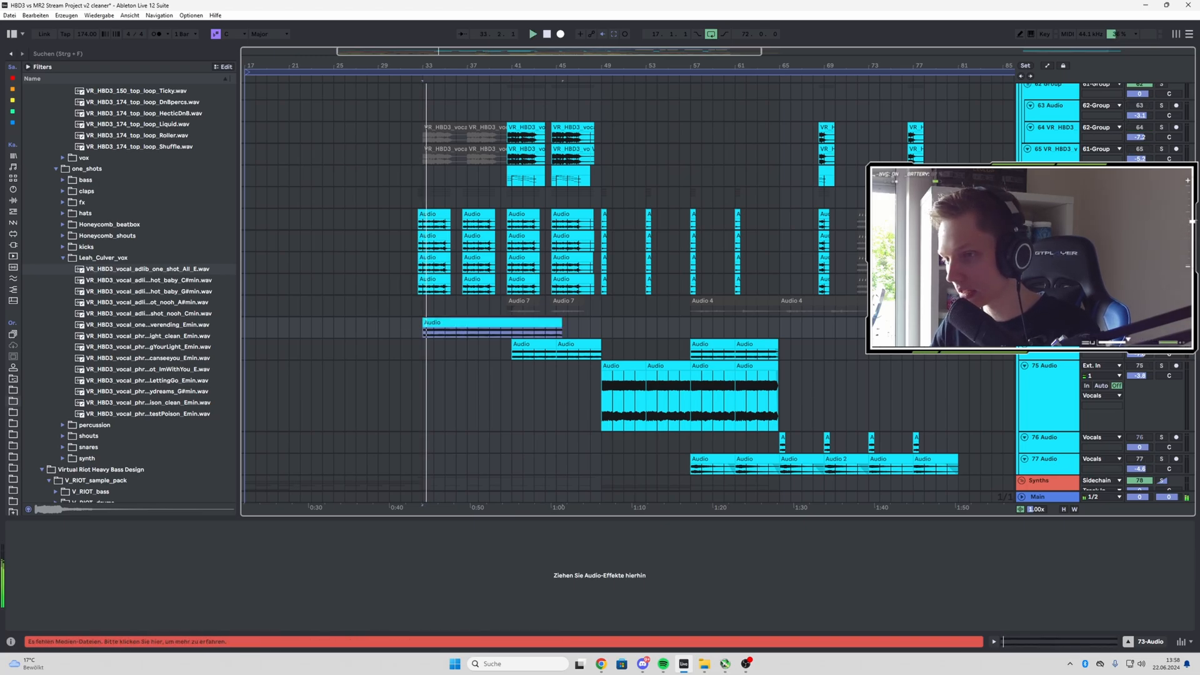
# - Audition the reactivated clip on track 73 from bar 40 and again from about bar 44, and stop playback
pyautogui.click(481, 332)
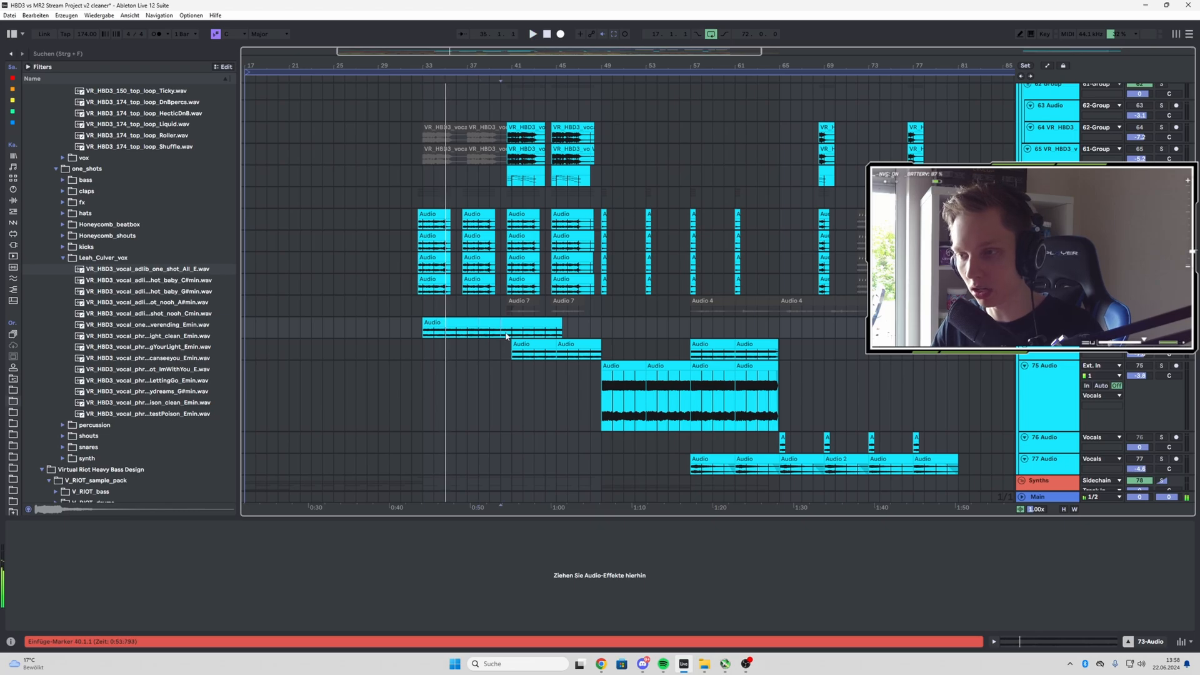
pyautogui.press('space')
pyautogui.click(546, 332)
pyautogui.press('space')
pyautogui.press('space')
pyautogui.press('space')
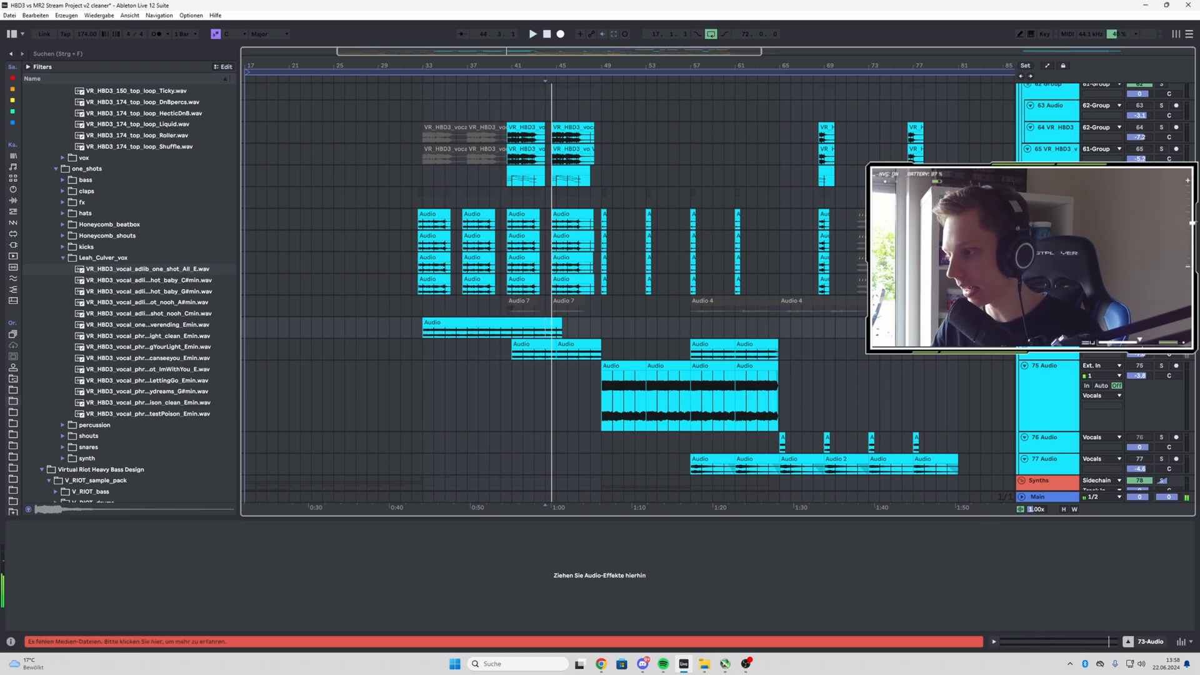
# - Solo track 75 and play its audio clips from bar 49
pyautogui.click(617, 394)
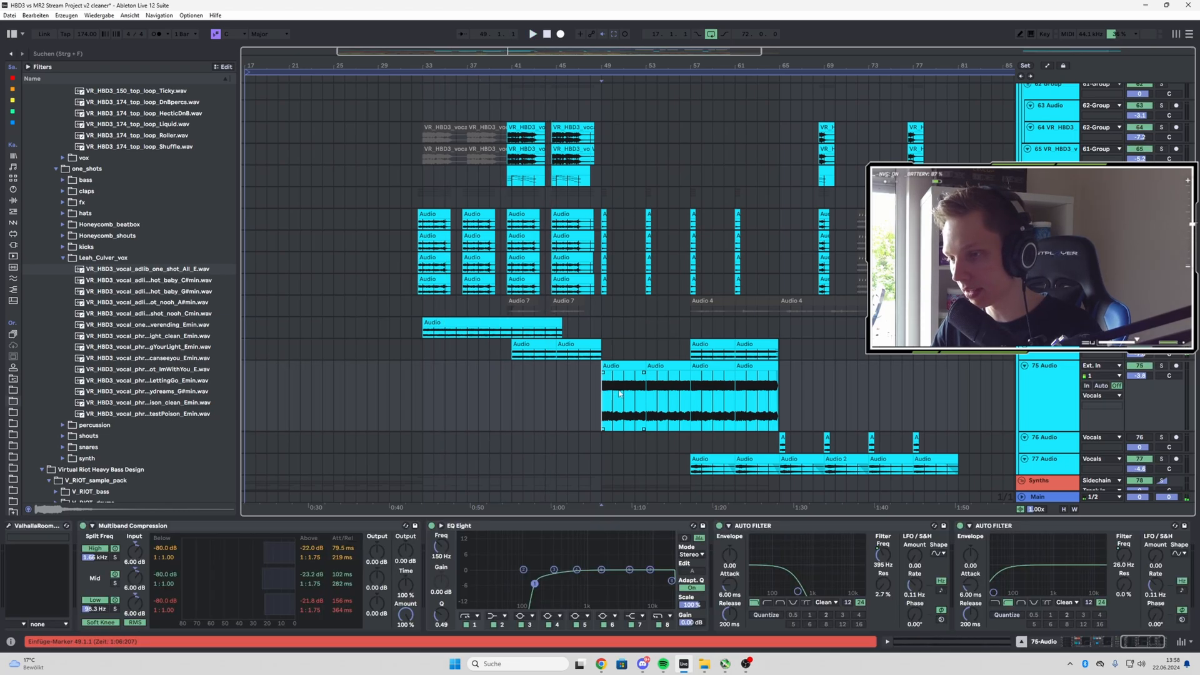
pyautogui.click(1162, 366)
pyautogui.press('space')
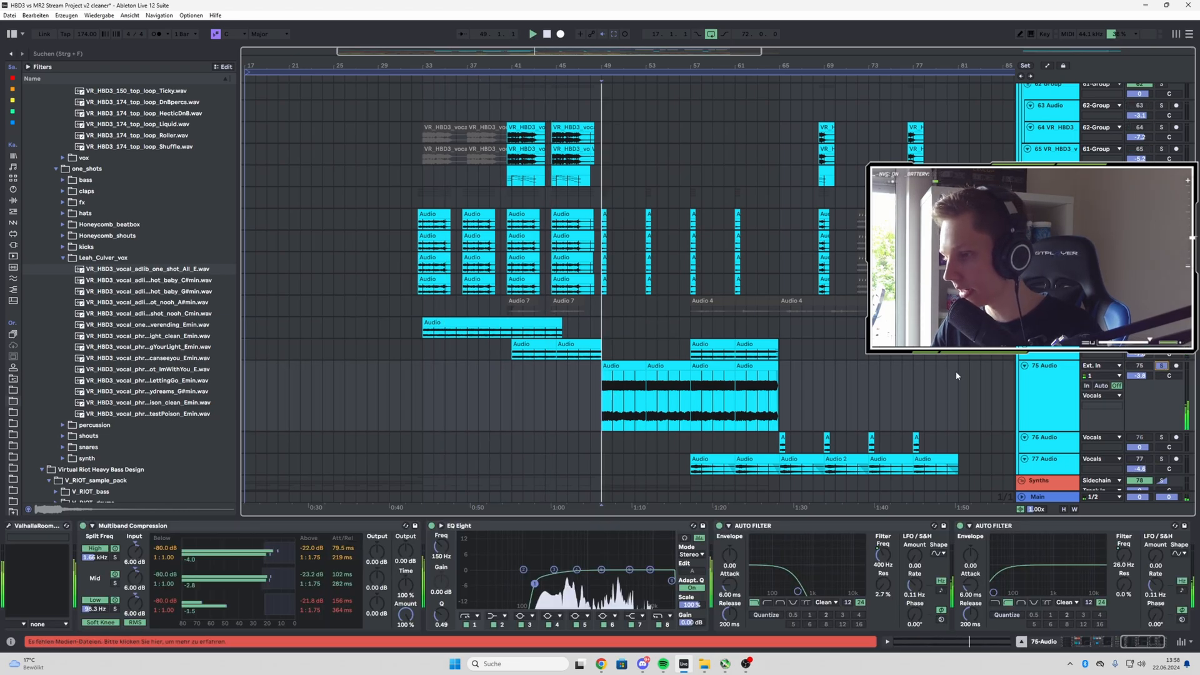
# - Audition the last clip on the soloed track 75 by restarting playback from bar 61
pyautogui.click(691, 395)
pyautogui.click(736, 394)
pyautogui.press('space')
pyautogui.press('space')
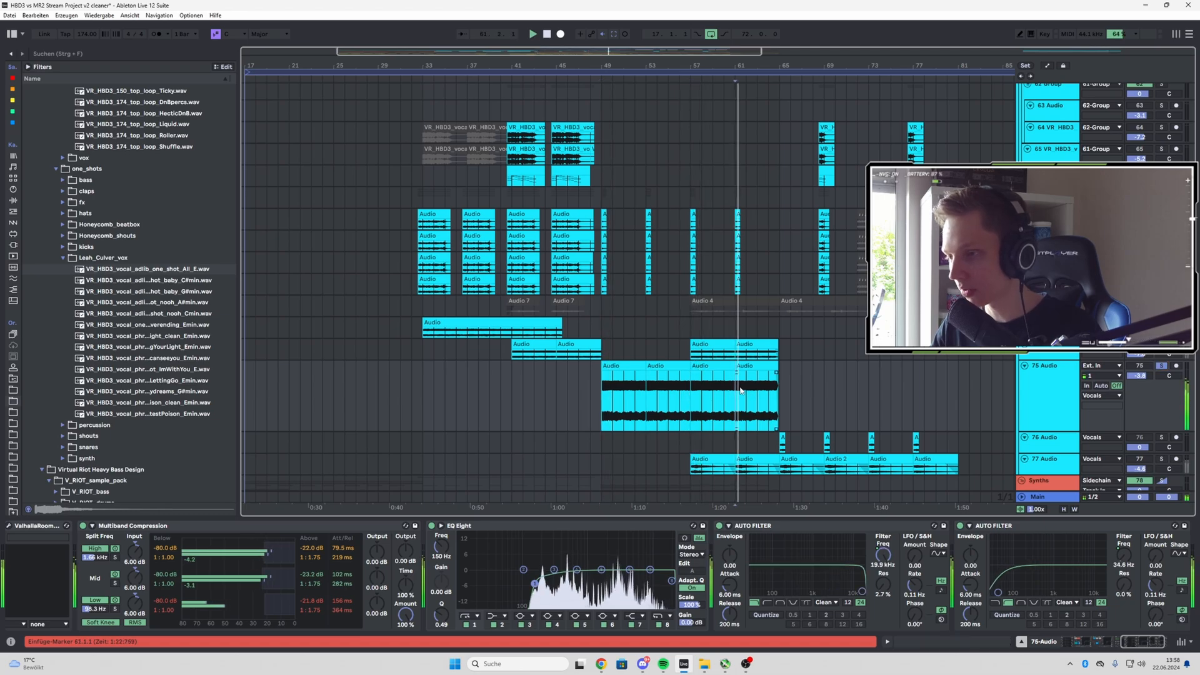
# - Audition the audio clips on track 74 and stop playback
pyautogui.click(515, 360)
pyautogui.press('space')
pyautogui.press('space')
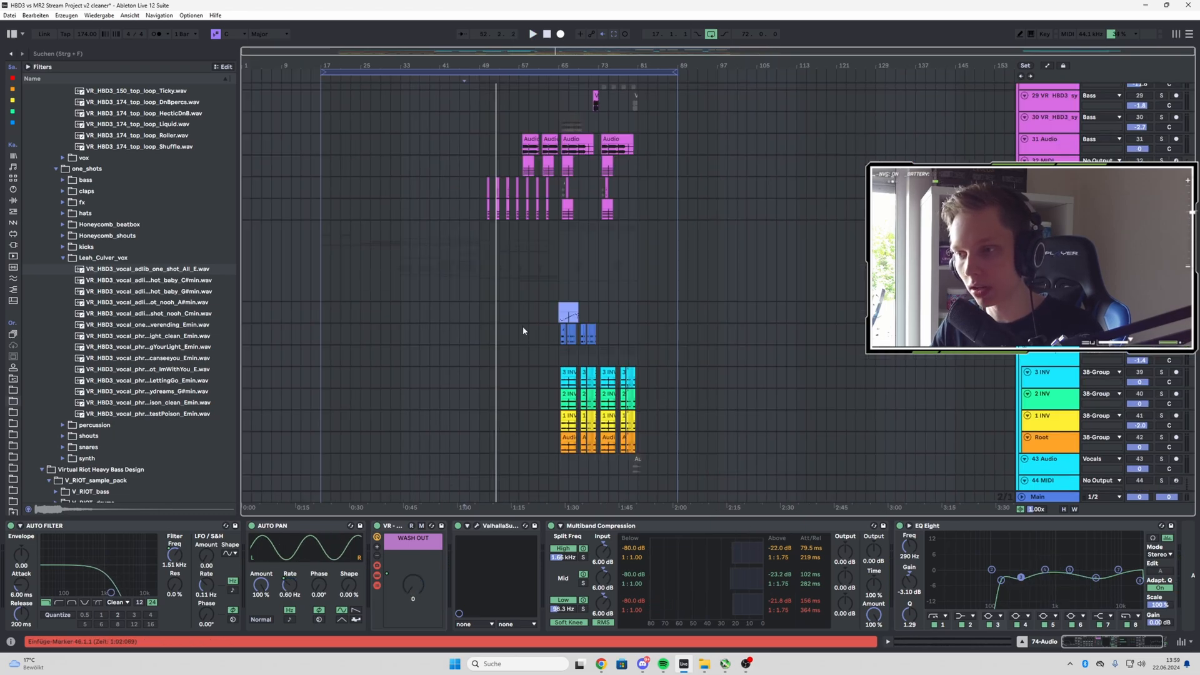
# - Locate the VR SUPER-SLICER track in the Vocals group and show its device chain at the bar 65 clip
pyautogui.scroll(3, 524, 331)
pyautogui.scroll(-4, 523, 330)
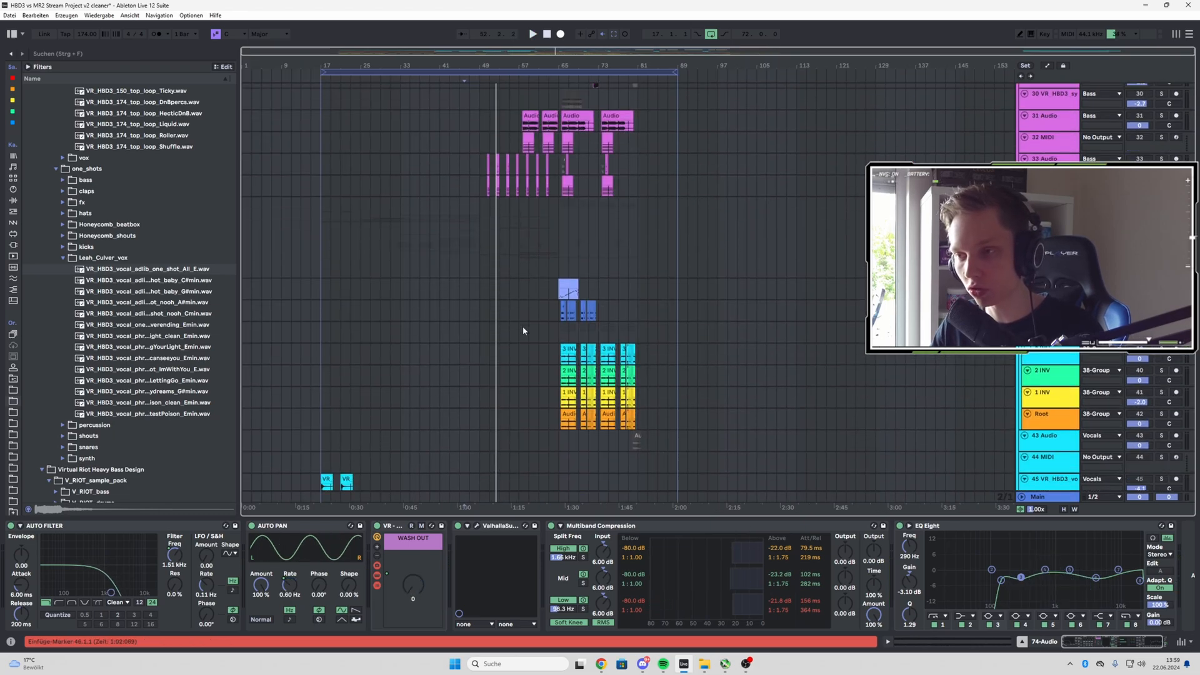
pyautogui.scroll(-4, 524, 331)
pyautogui.scroll(4, 553, 210)
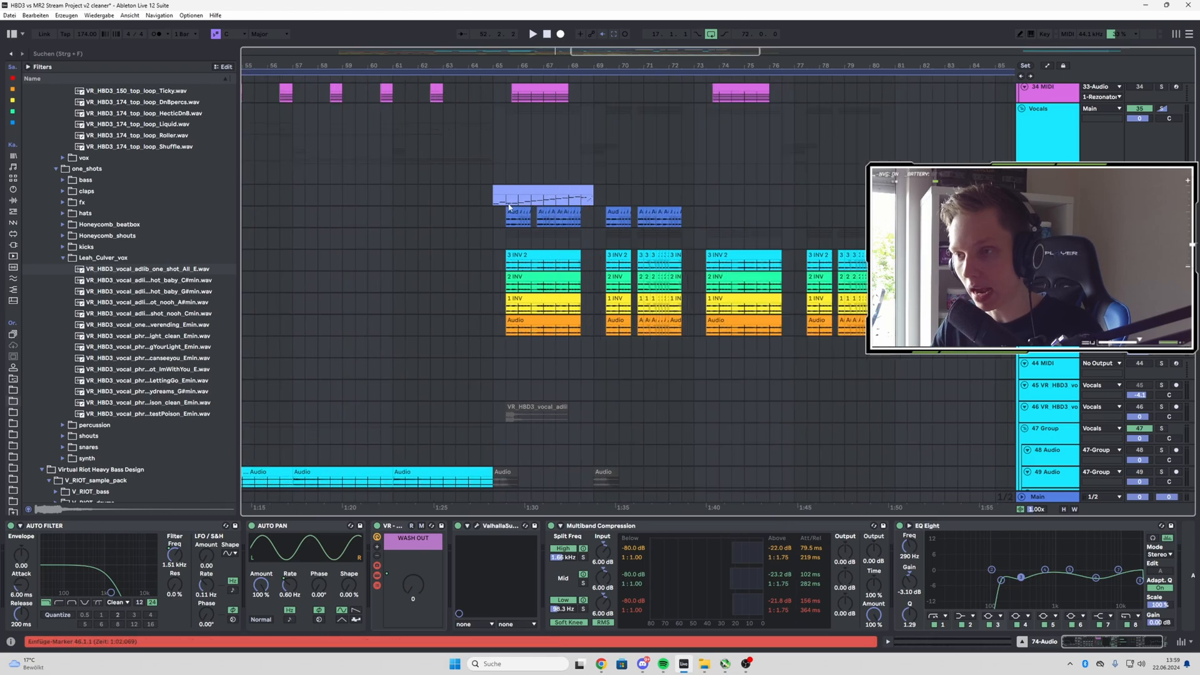
pyautogui.click(493, 199)
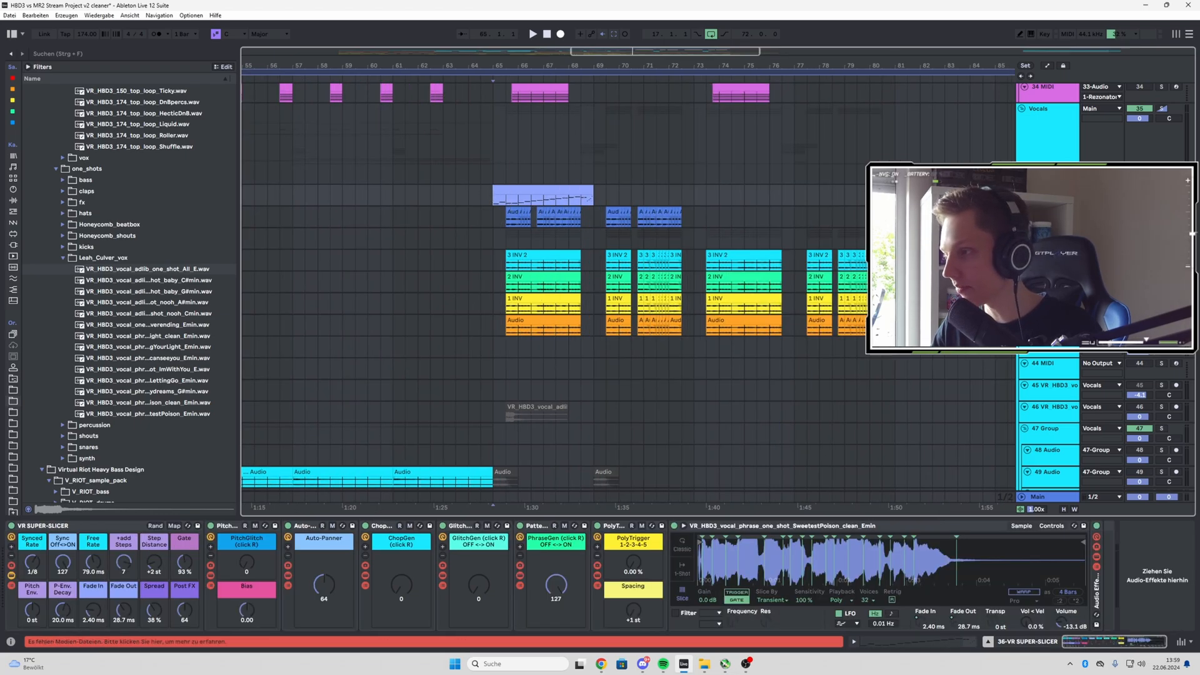
# - Play the resampled audio clips on track 37 from bar 65.3 and stop playback
pyautogui.scroll(1, 537, 289)
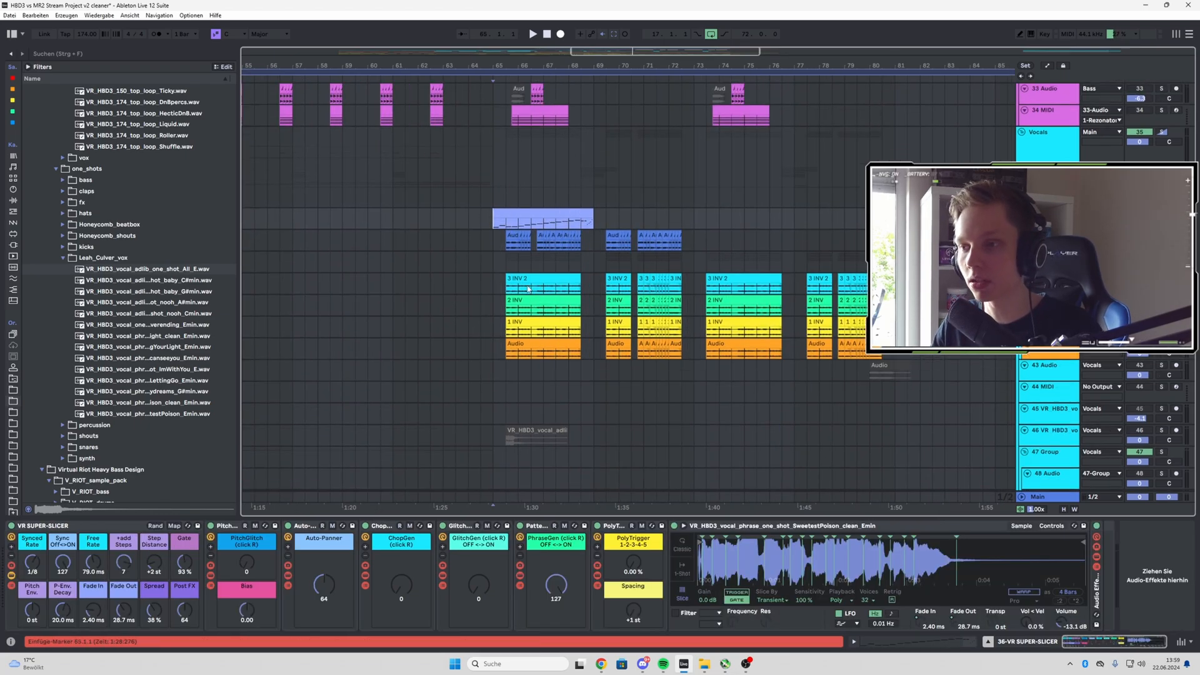
pyautogui.scroll(3, 509, 248)
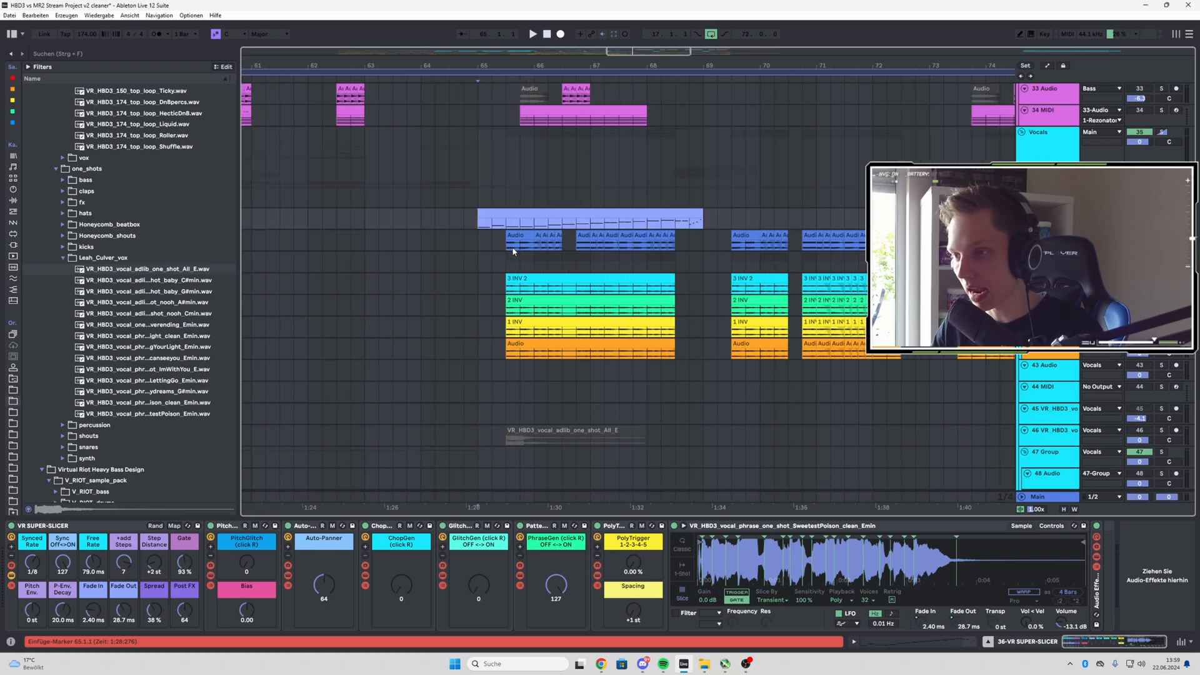
pyautogui.click(509, 249)
pyautogui.press('space')
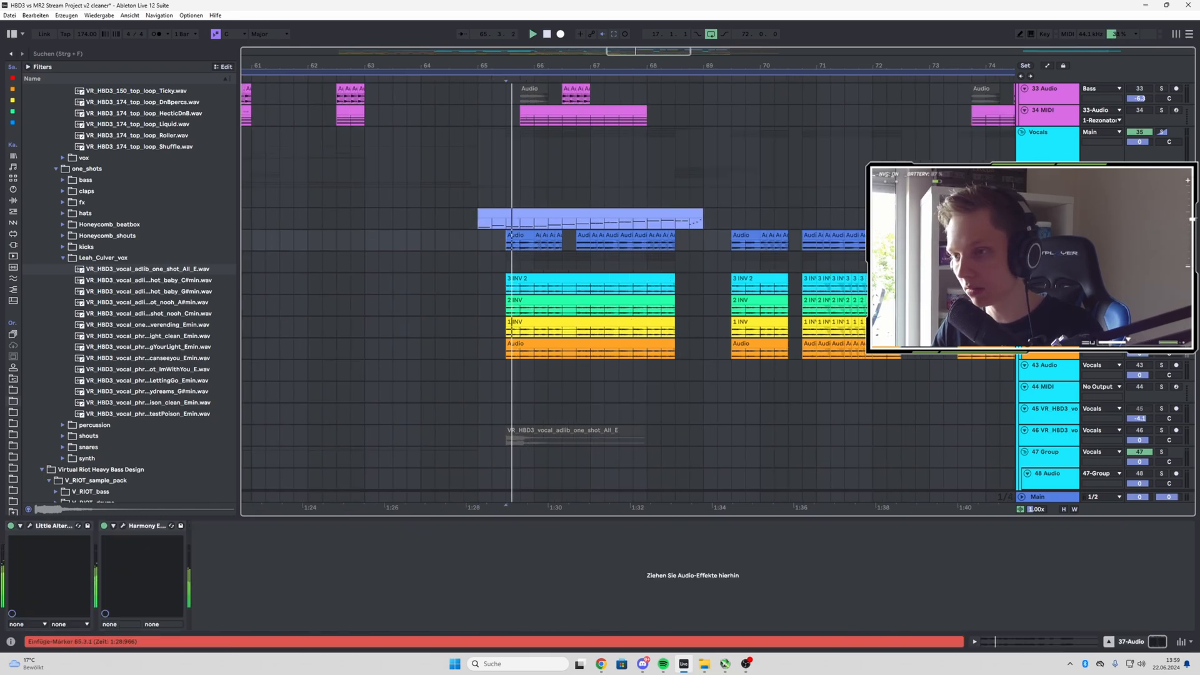
pyautogui.press('space')
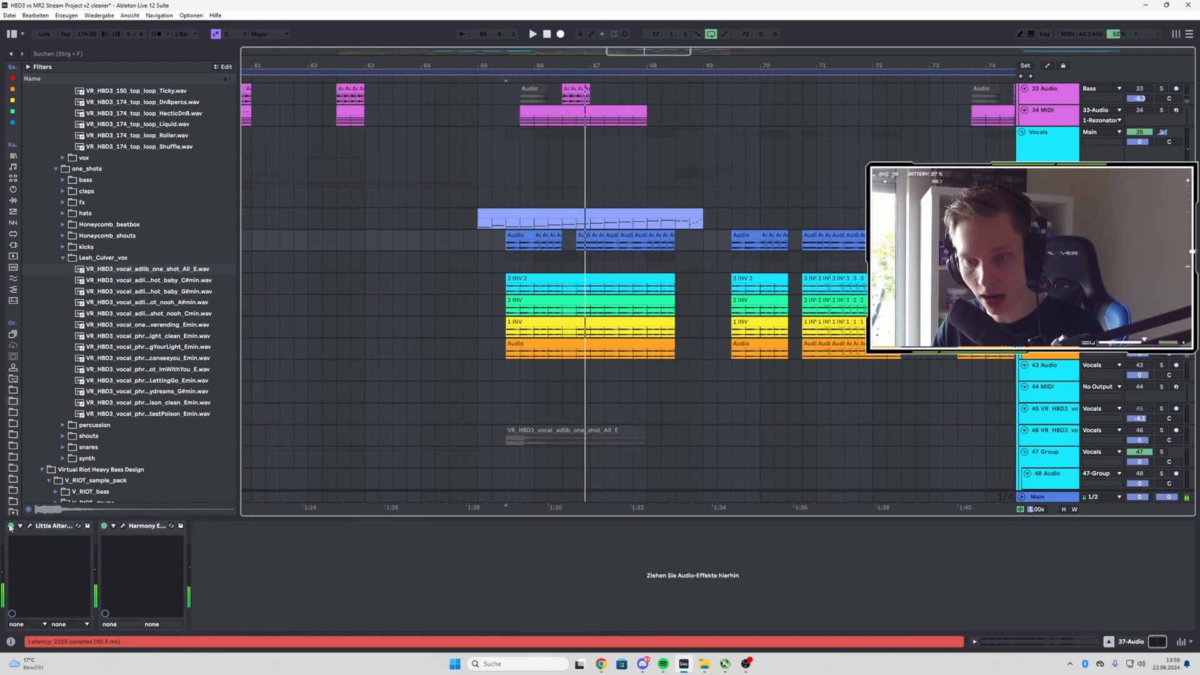
# - Bypass both plug-ins on track 37 and play its clips dry from bar 65.3
pyautogui.click(11, 526)
pyautogui.click(105, 526)
pyautogui.press('space')
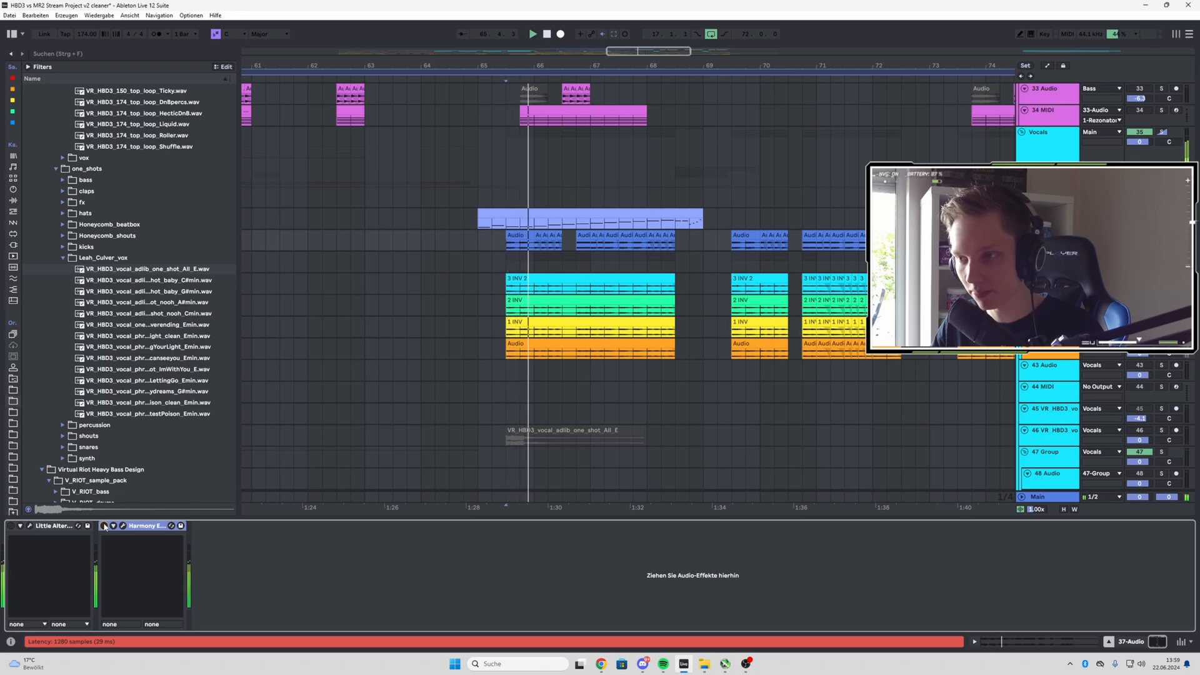
# - Re-enable Little AlterBoy on track 37, view its settings in the plug-in window, and close the window
pyautogui.click(12, 527)
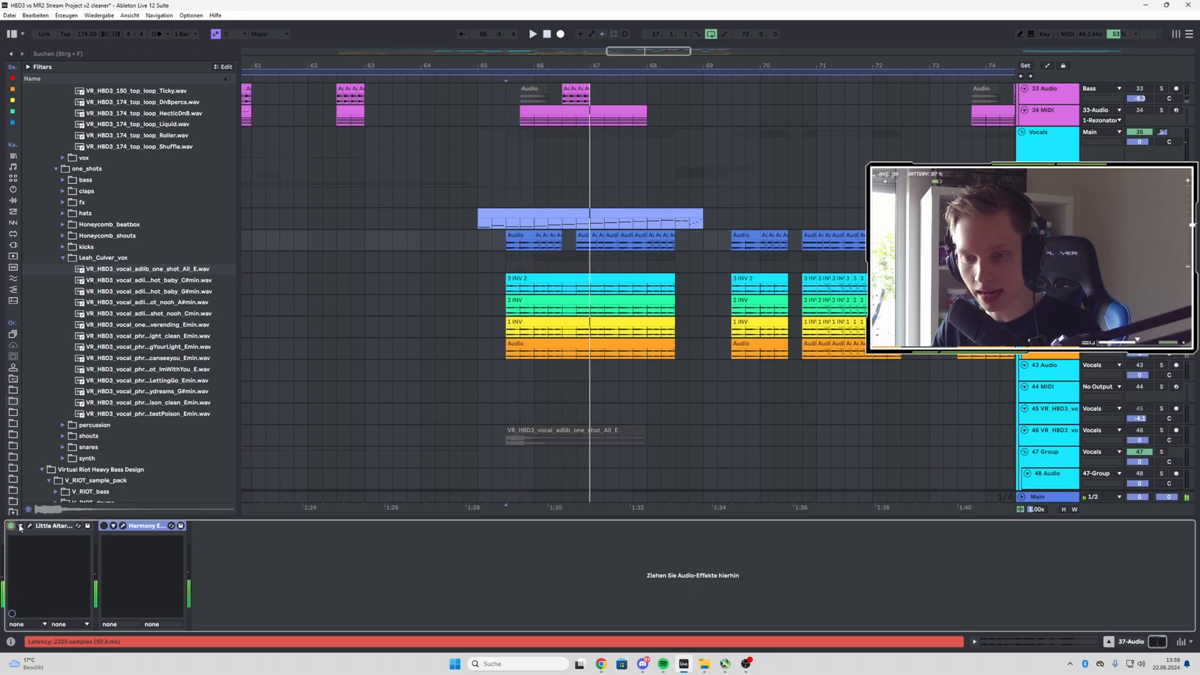
pyautogui.click(31, 526)
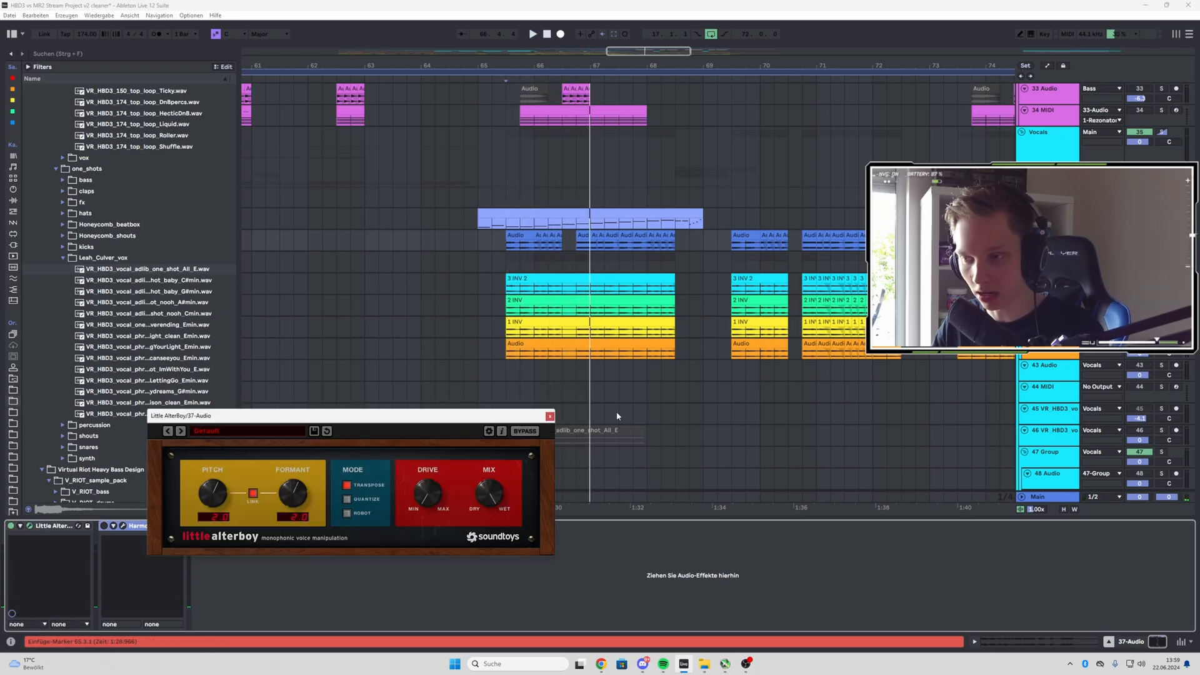
pyautogui.click(550, 417)
# - Show the effect chain of the 38 group and play its stacked inversion and root clips from bar 65.3
pyautogui.click(503, 293)
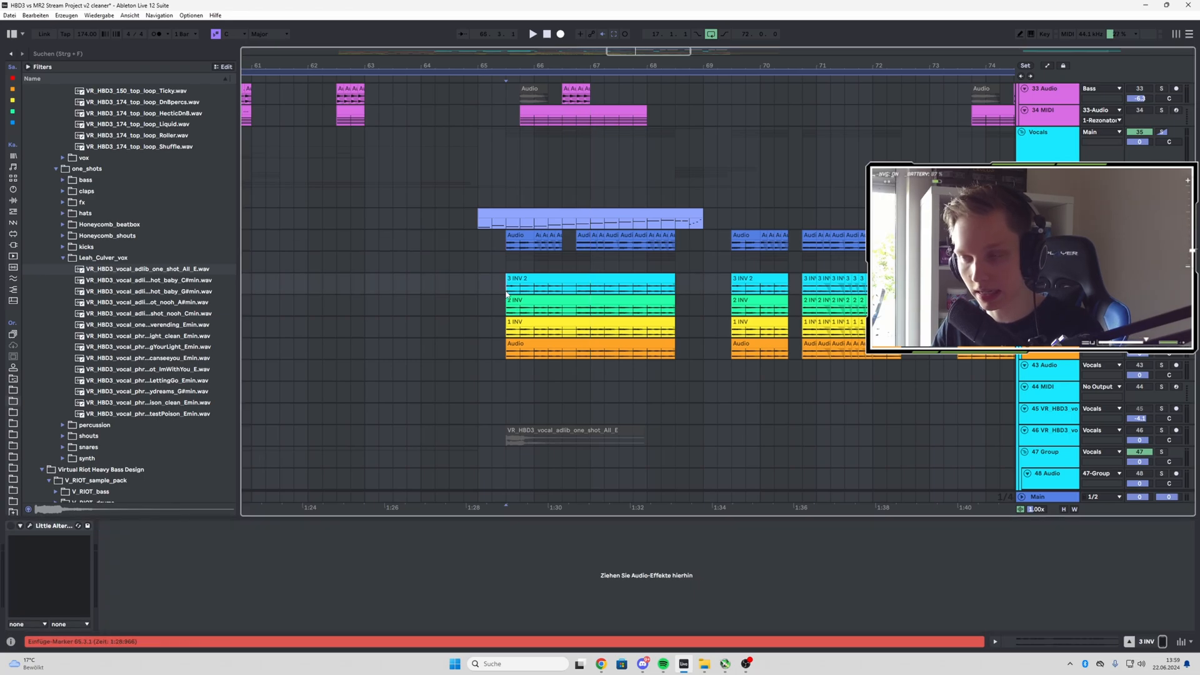
pyautogui.click(1049, 257)
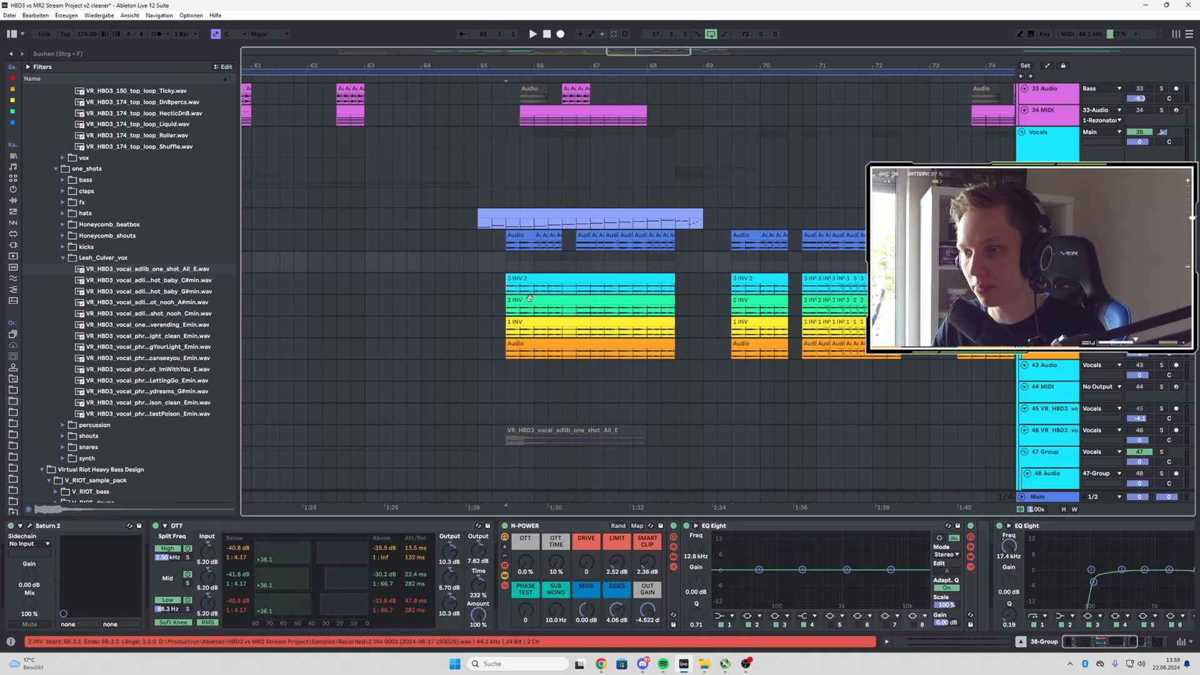
pyautogui.press('space')
pyautogui.scroll(-3, 540, 300)
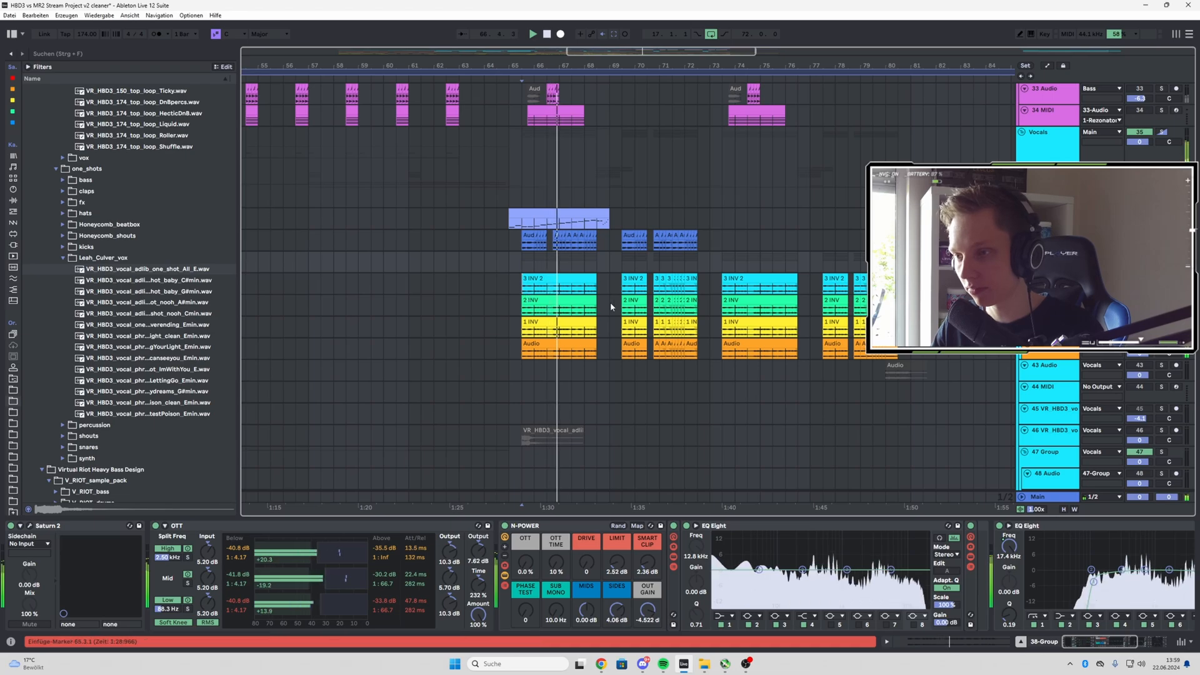
pyautogui.scroll(3, 610, 302)
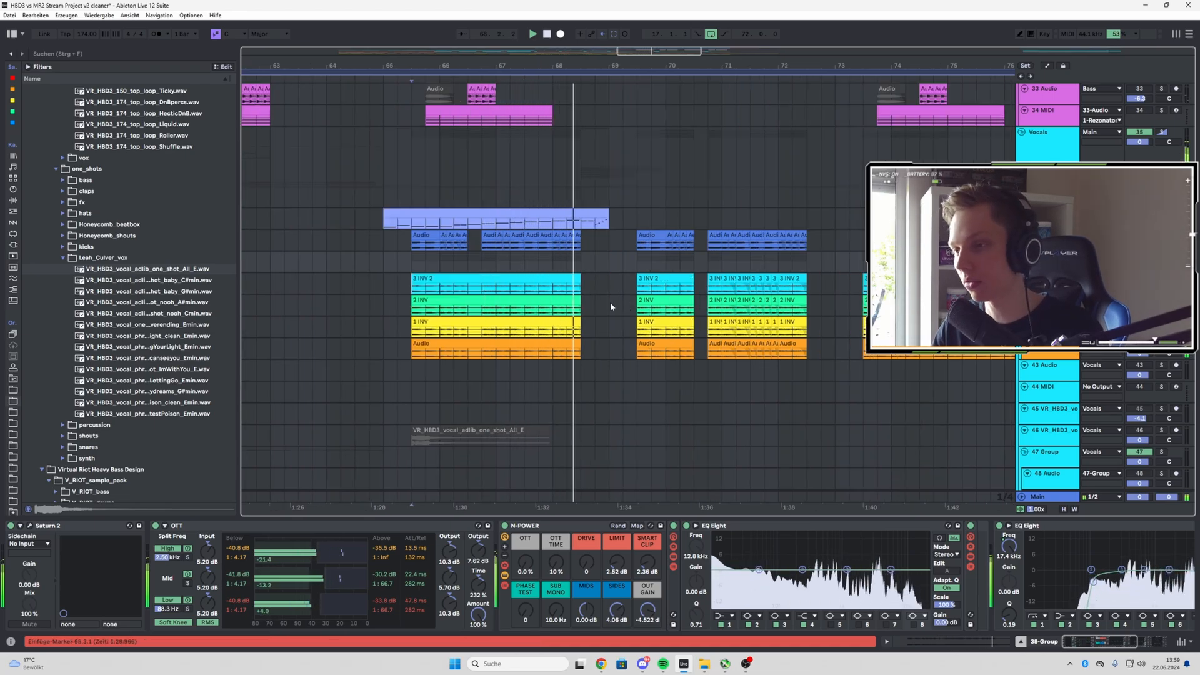
pyautogui.scroll(-3, 619, 315)
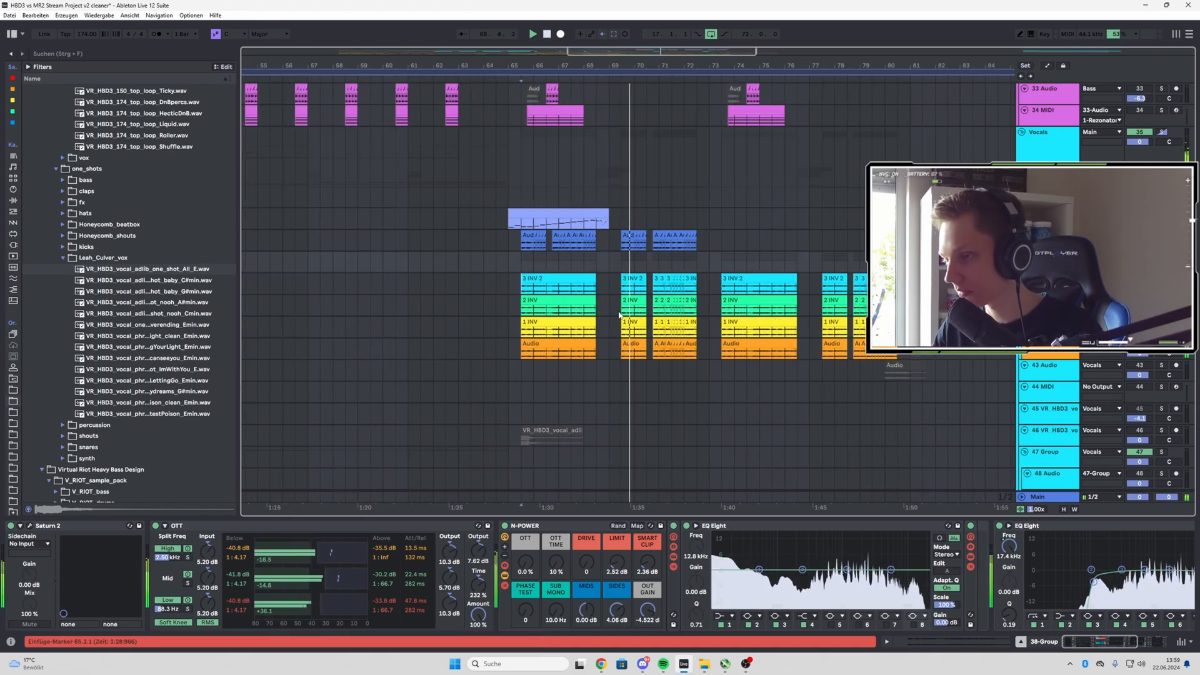
pyautogui.scroll(3, 725, 313)
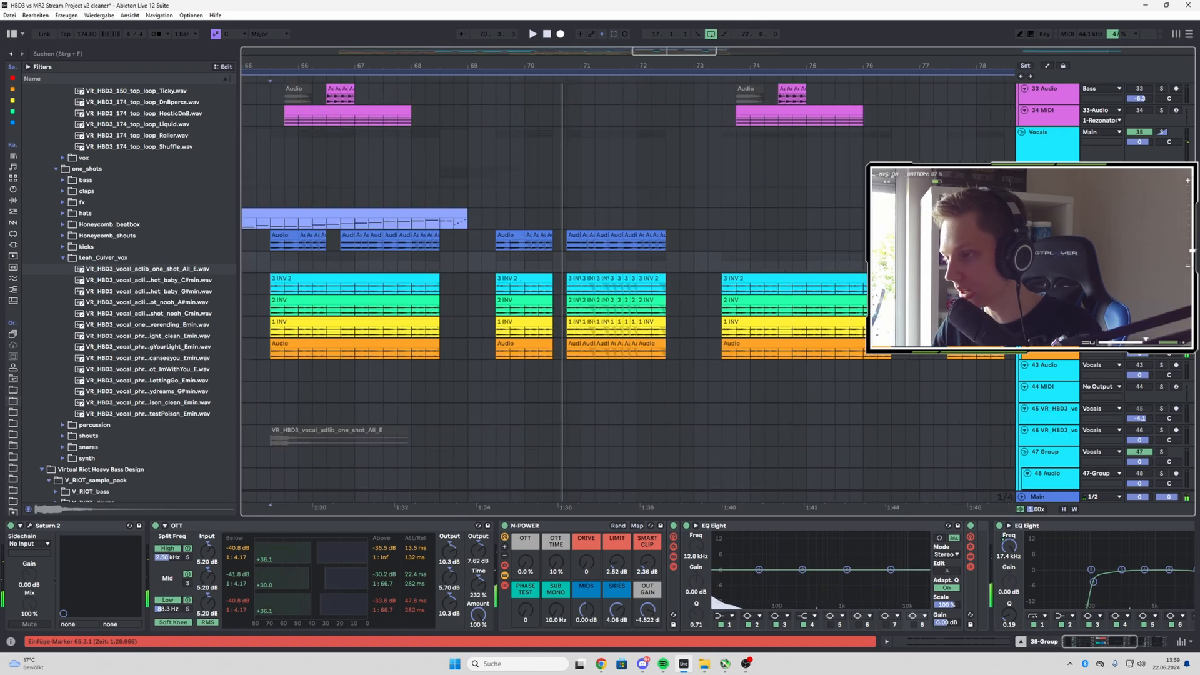
# - Audition the last chopped section of the inversion layers from bar 78.4 and stop playback
pyautogui.scroll(-3, 811, 289)
pyautogui.click(811, 289)
pyautogui.scroll(3, 811, 289)
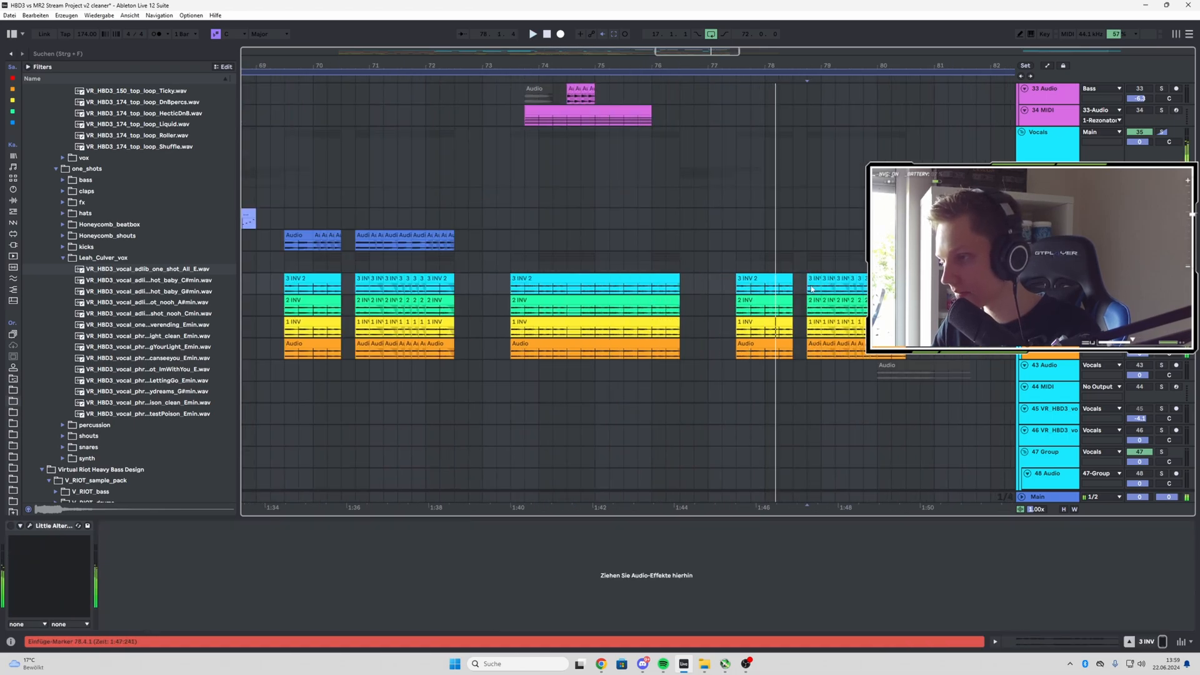
pyautogui.scroll(-3, 830, 310)
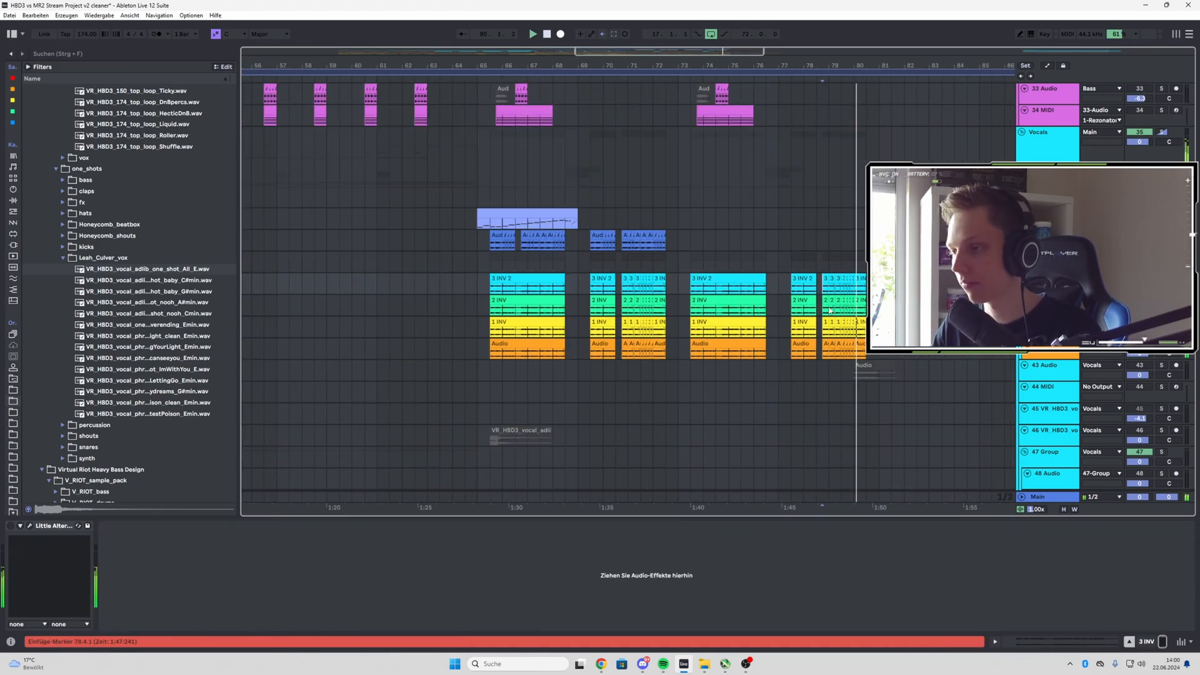
pyautogui.scroll(-5, 830, 310)
pyautogui.scroll(-5, 557, 310)
pyautogui.press('space')
# - Go to the bass tracks and show the devices of track 23 at its BestSub Saw clip at bar 80
pyautogui.scroll(3, 558, 310)
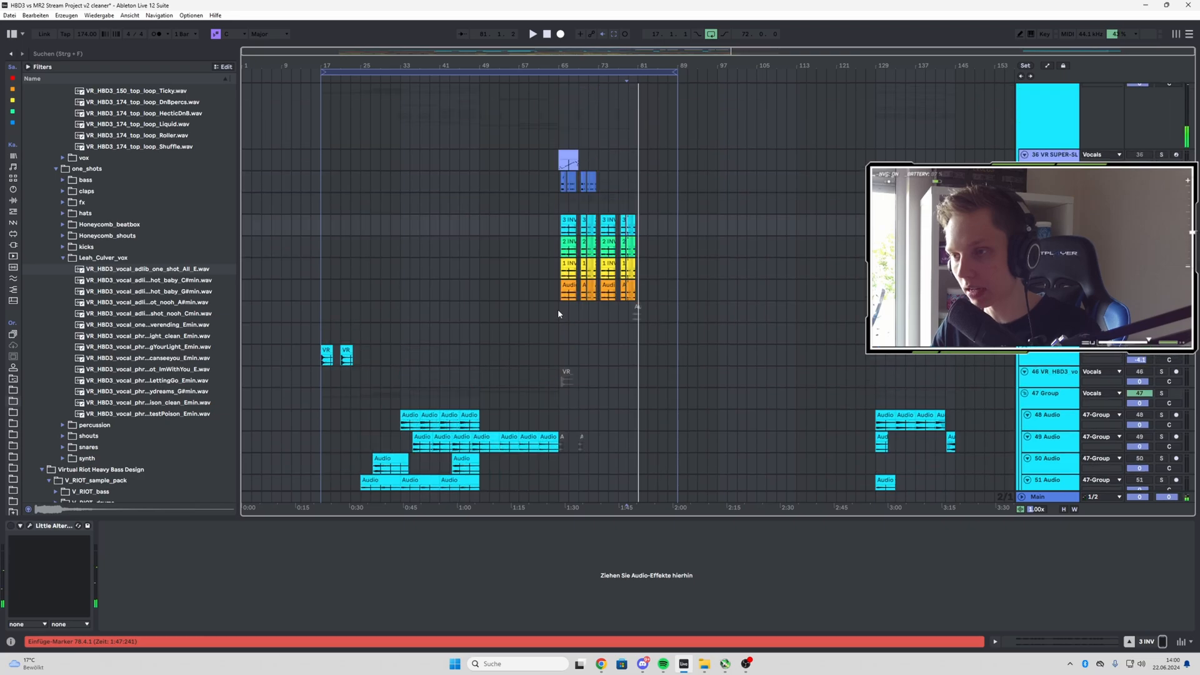
pyautogui.scroll(12, 558, 308)
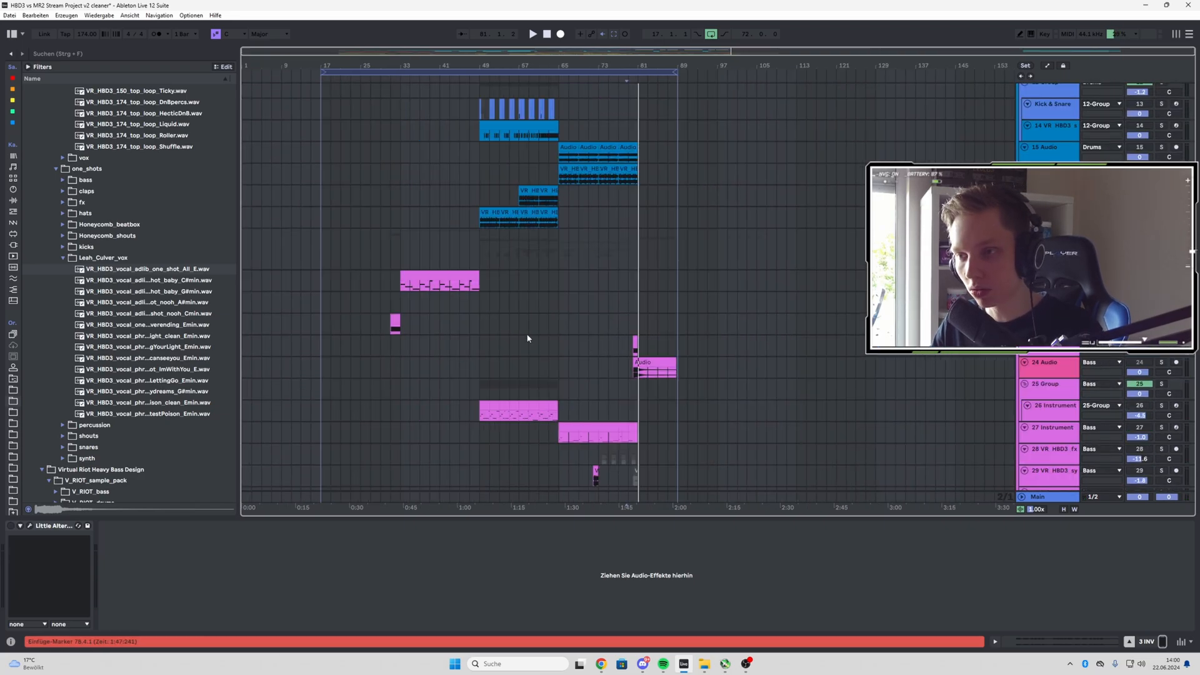
pyautogui.scroll(1, 528, 339)
pyautogui.scroll(-2, 581, 338)
pyautogui.scroll(5, 636, 314)
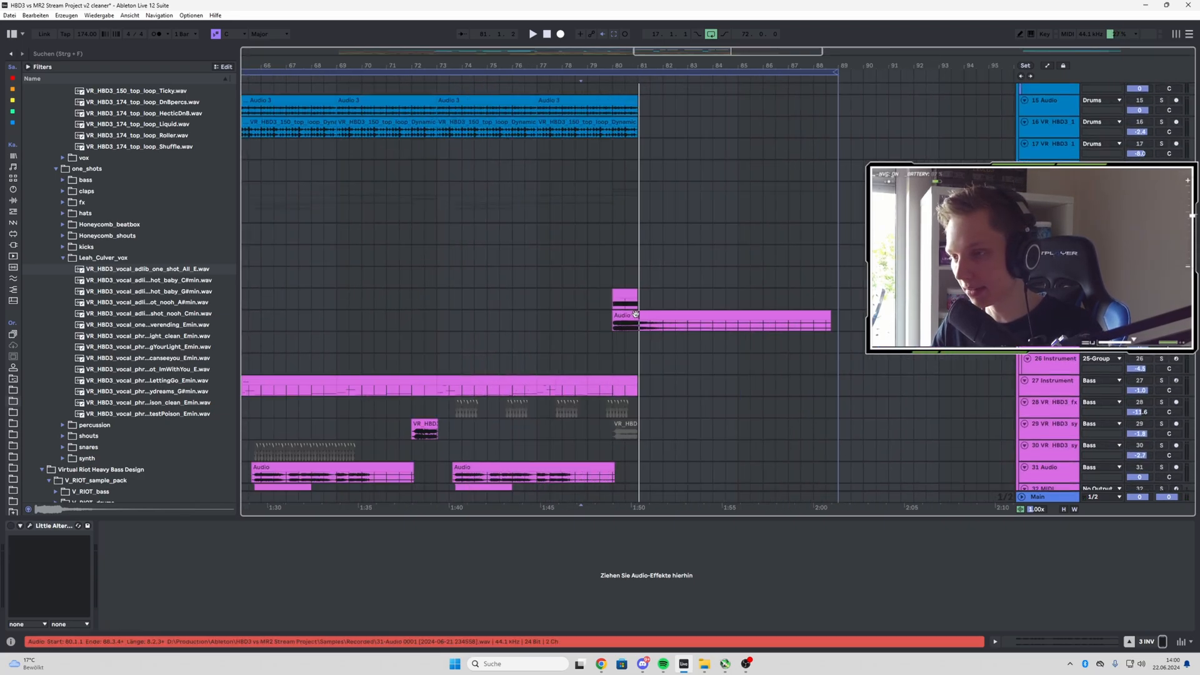
pyautogui.scroll(3, 636, 314)
pyautogui.click(623, 315)
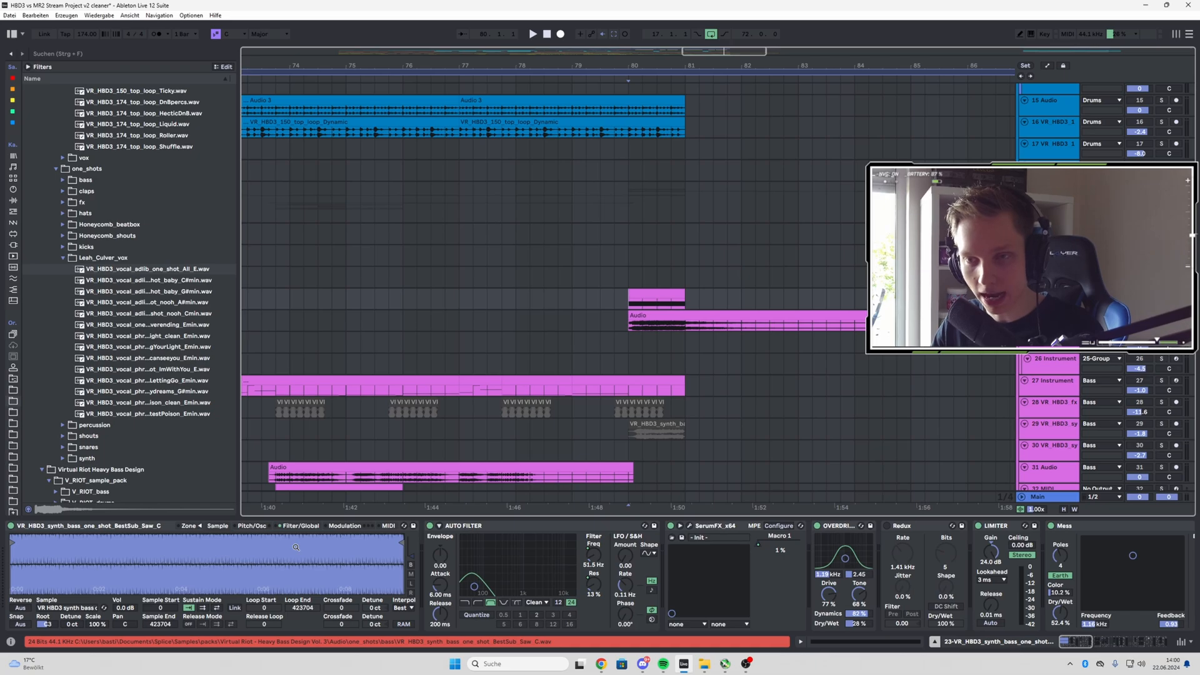
# - Bypass all effects after the sampler on track 23 and play its bar 80 clip dry
pyautogui.scroll(-3, 572, 392)
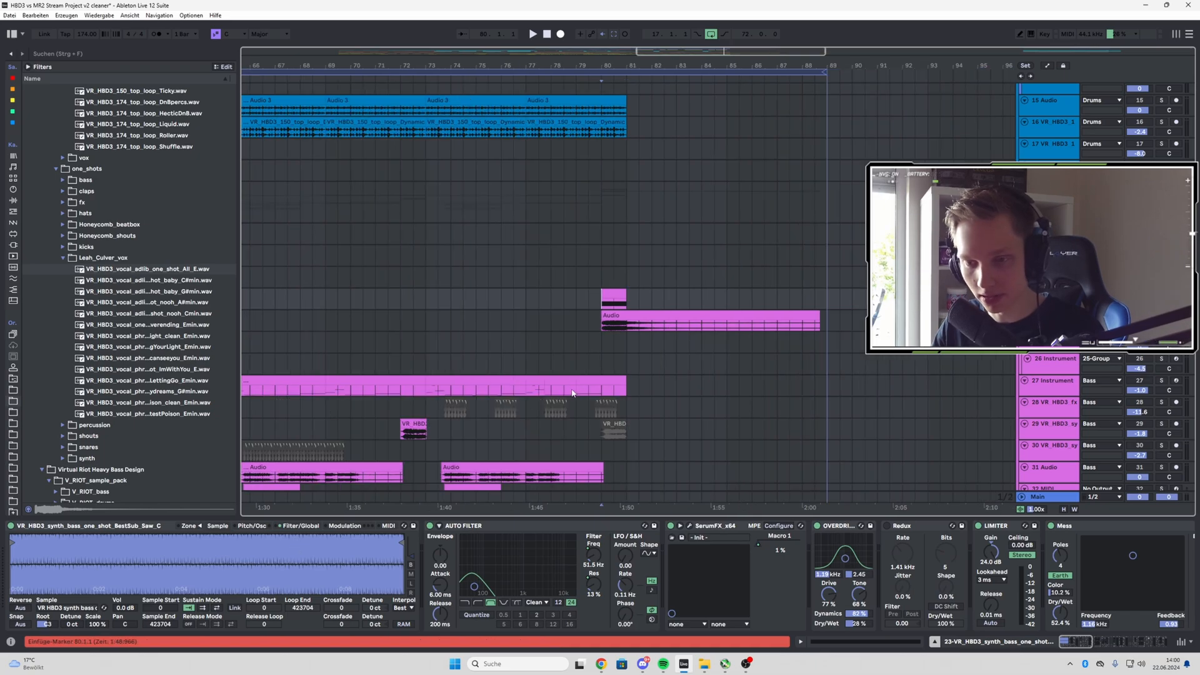
pyautogui.click(507, 526)
pyautogui.keyDown('alt'); pyautogui.click(10, 526); pyautogui.keyUp('alt')
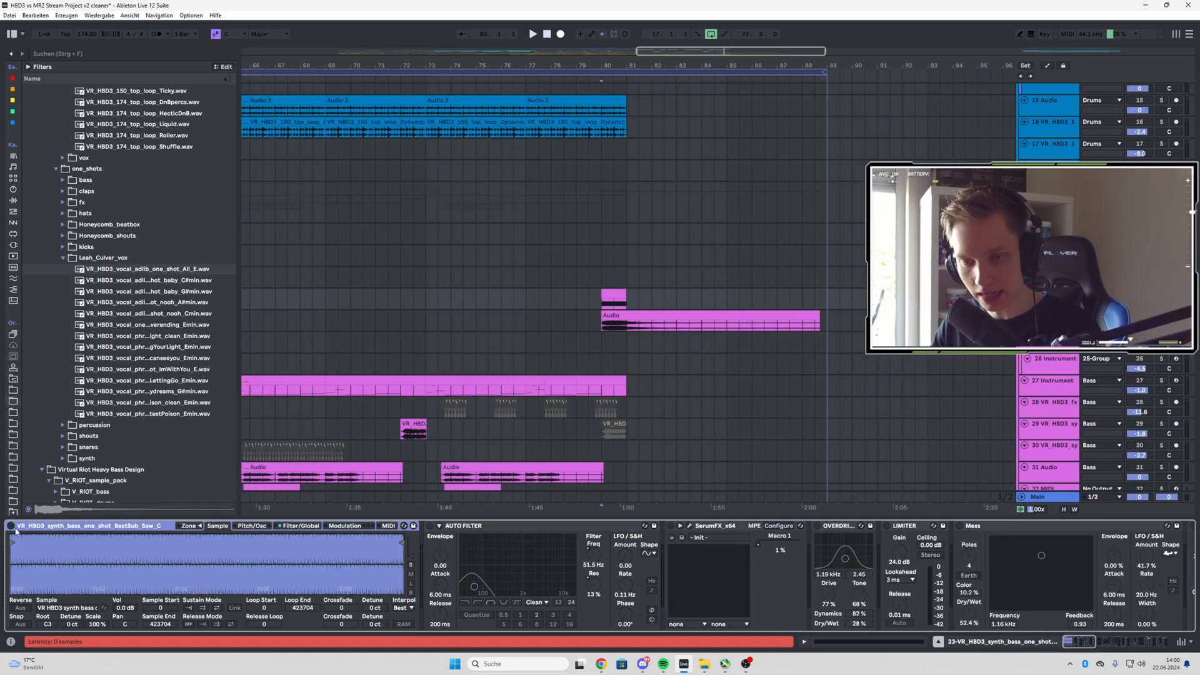
pyautogui.click(607, 311)
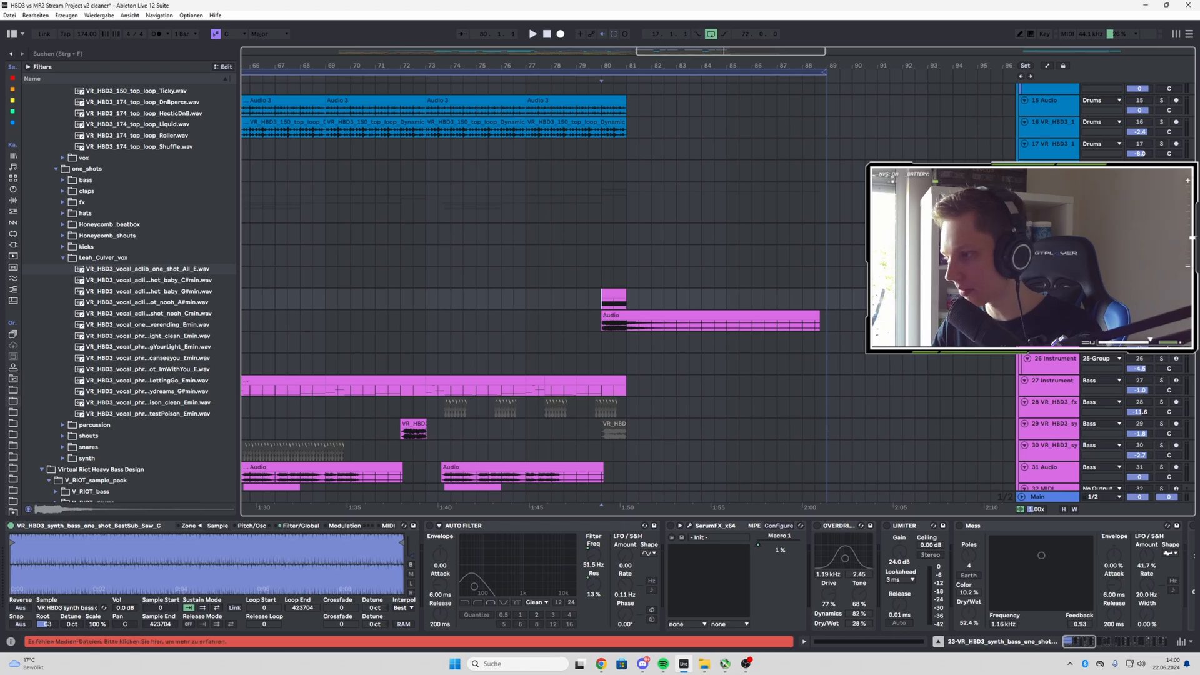
pyautogui.press('space')
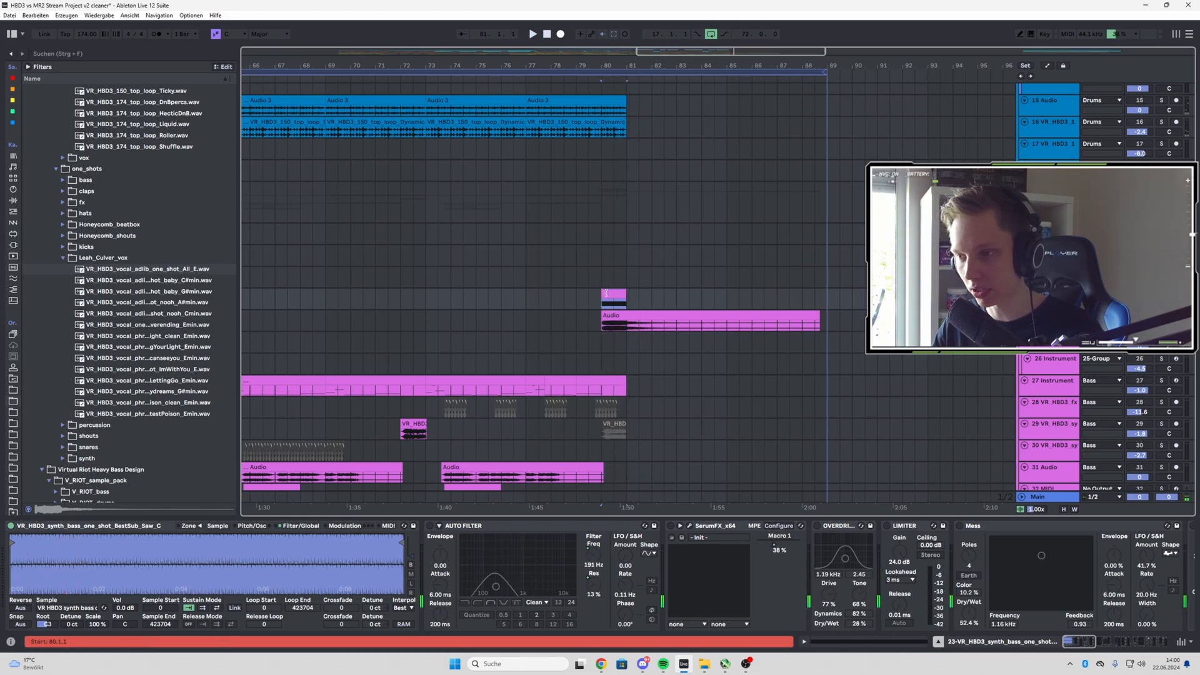
# - Inspect the envelopes of track 23's bar 80 clip, return to the device chain, and replay the clip
pyautogui.doubleClick(606, 294)
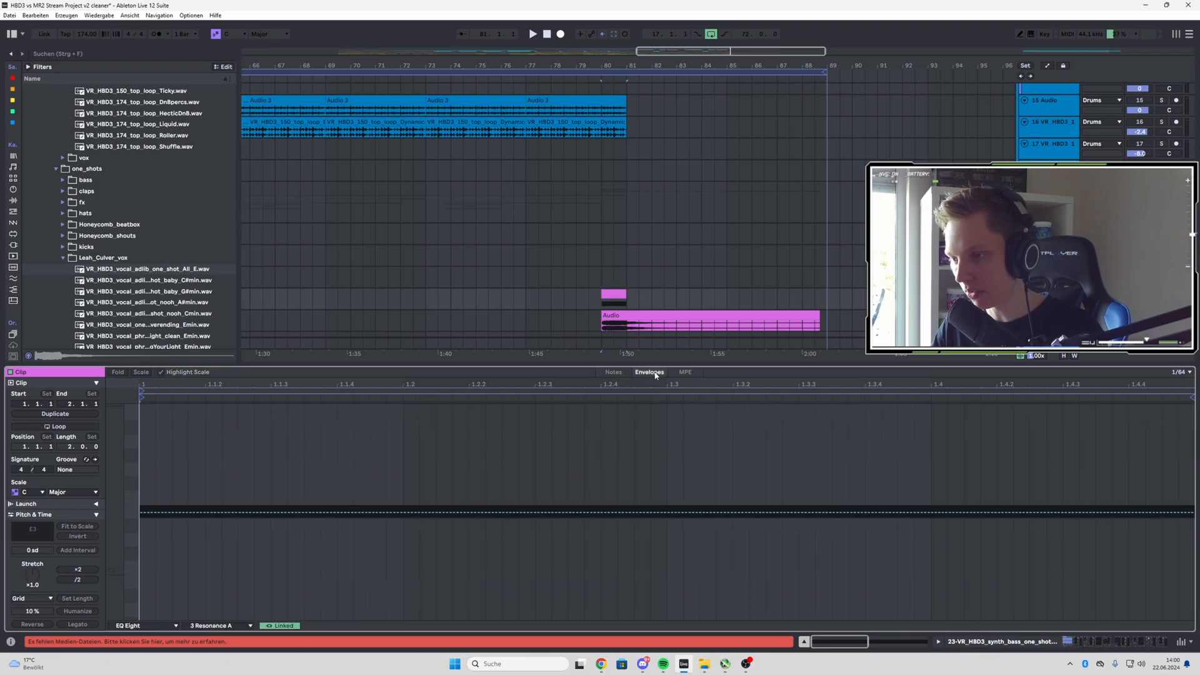
pyautogui.hotkey('shift', 'Tab')
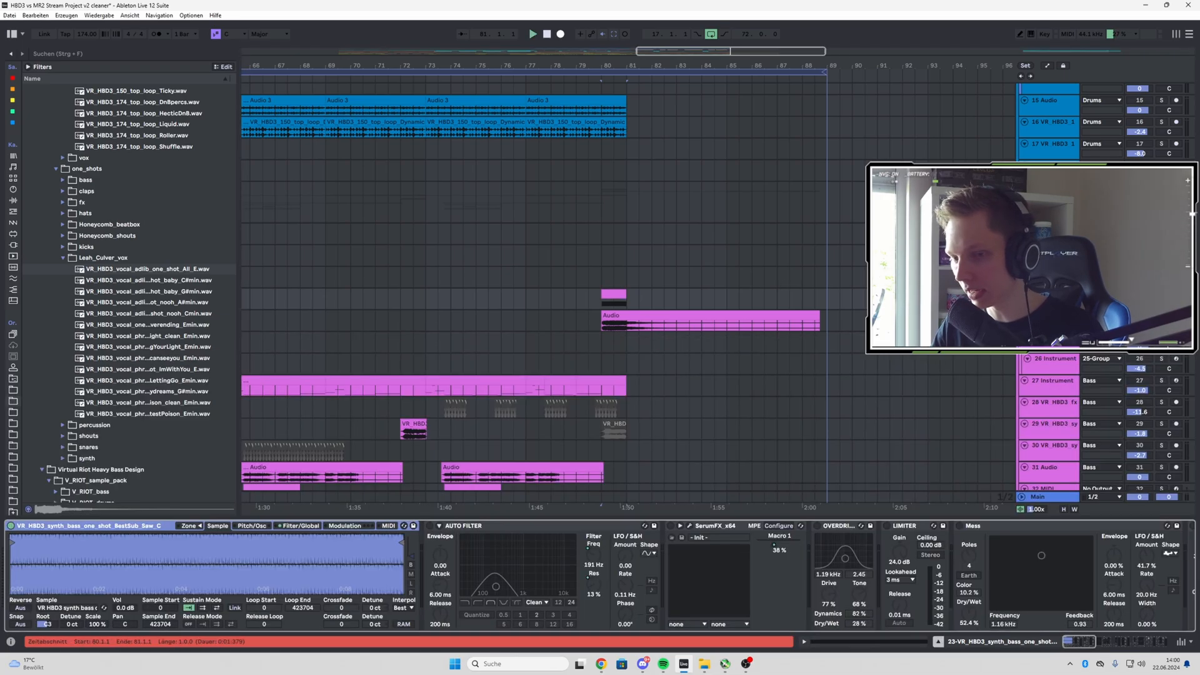
pyautogui.press('space')
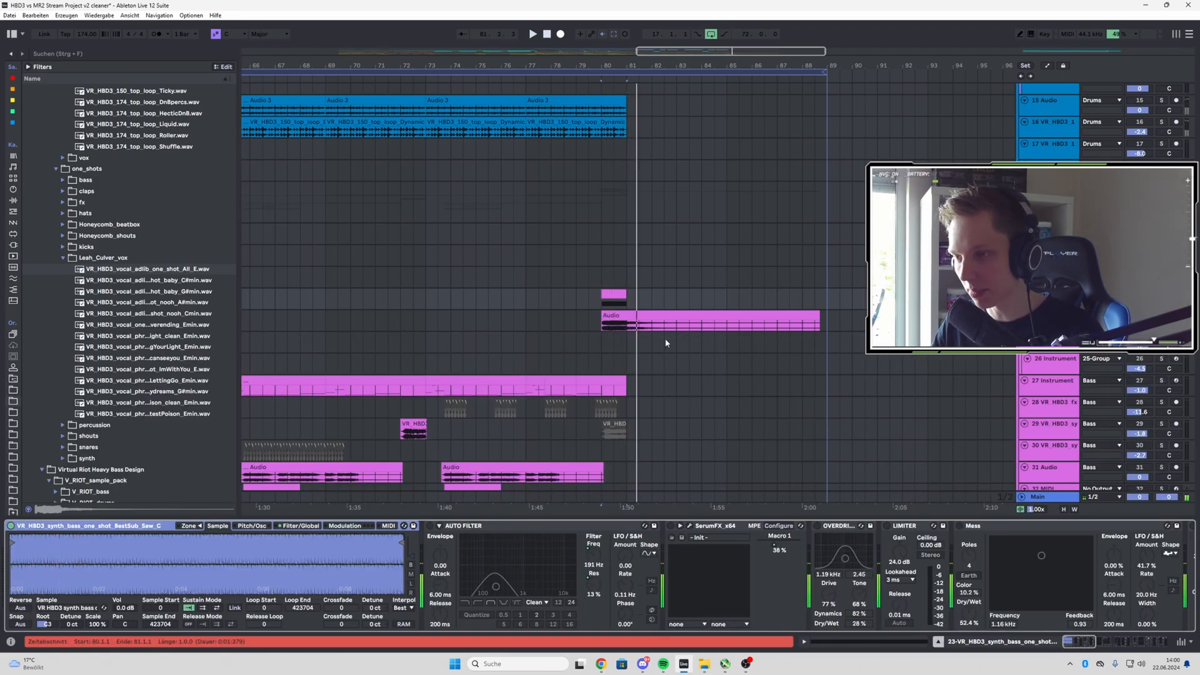
# - Reactivate all effect devices on track 23 and play the processed bass clip from bar 80
pyautogui.click(449, 528)
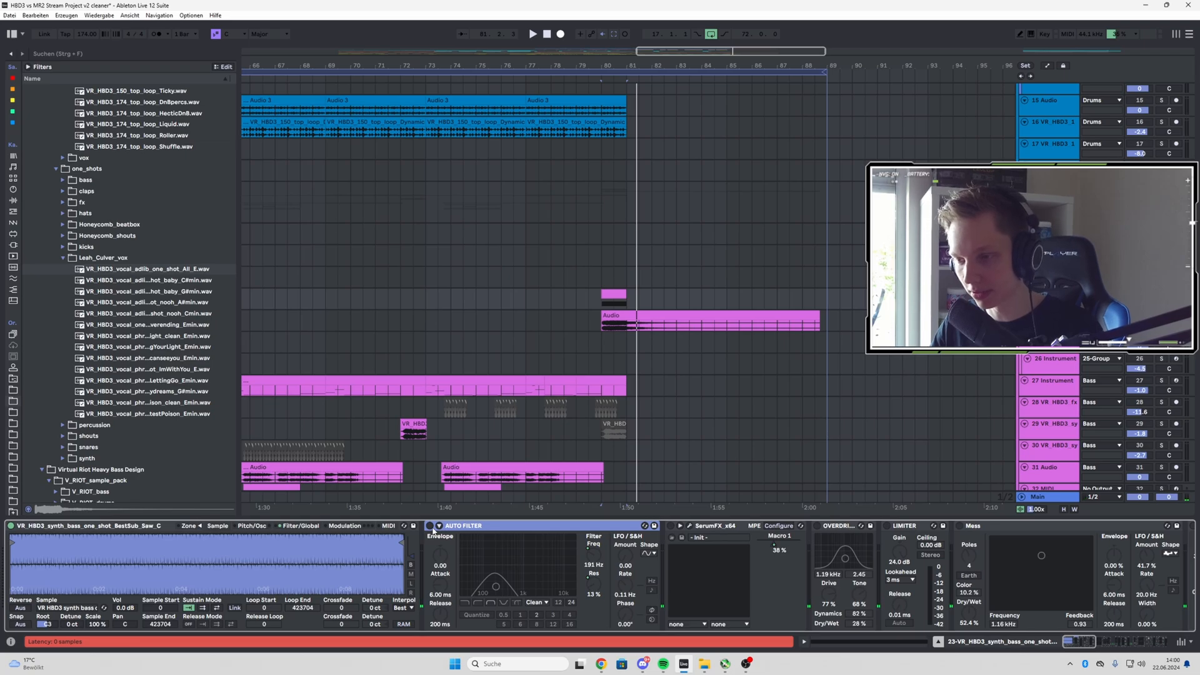
pyautogui.hotkey('ctrl', 'a')
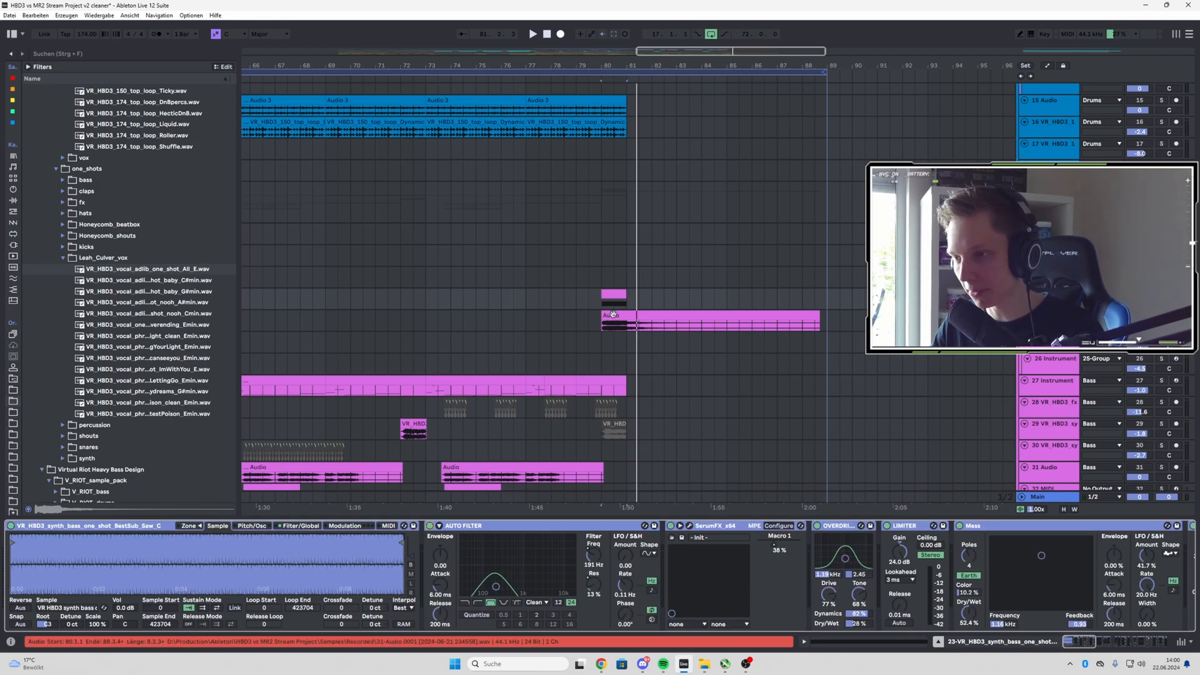
pyautogui.click(603, 305)
pyautogui.press('space')
pyautogui.press('space')
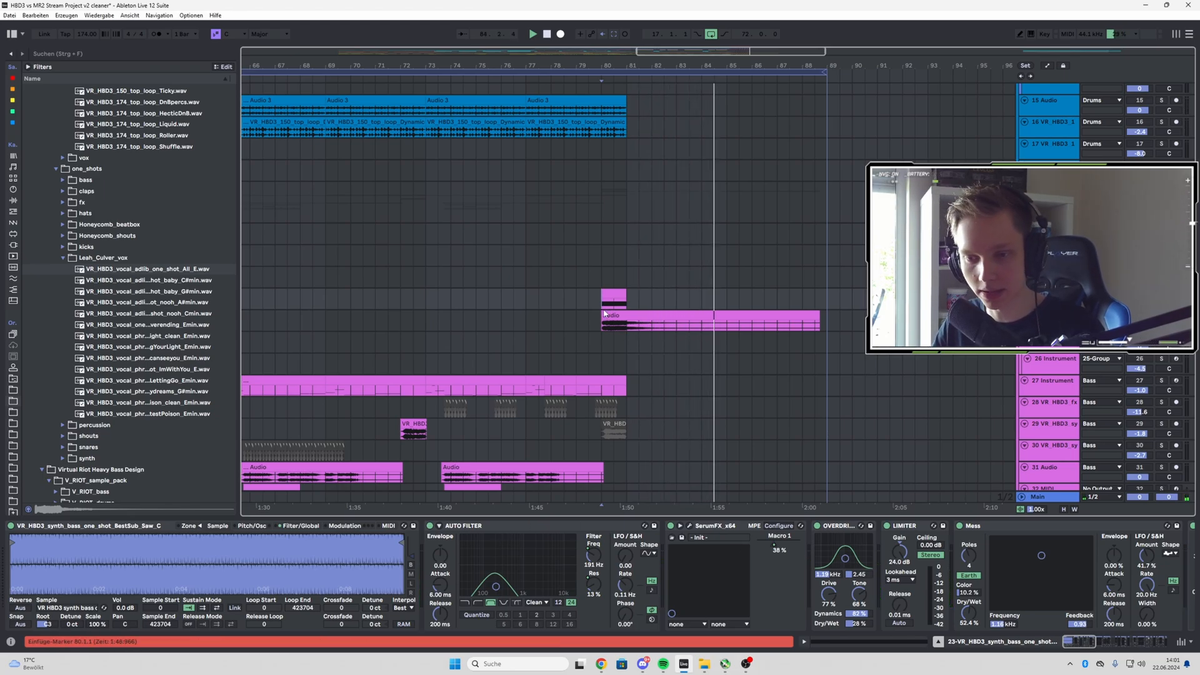
# - Replay track 23 from bar 80 to examine how the Auto Filter moves during the clip
pyautogui.click(603, 314)
pyautogui.click(601, 305)
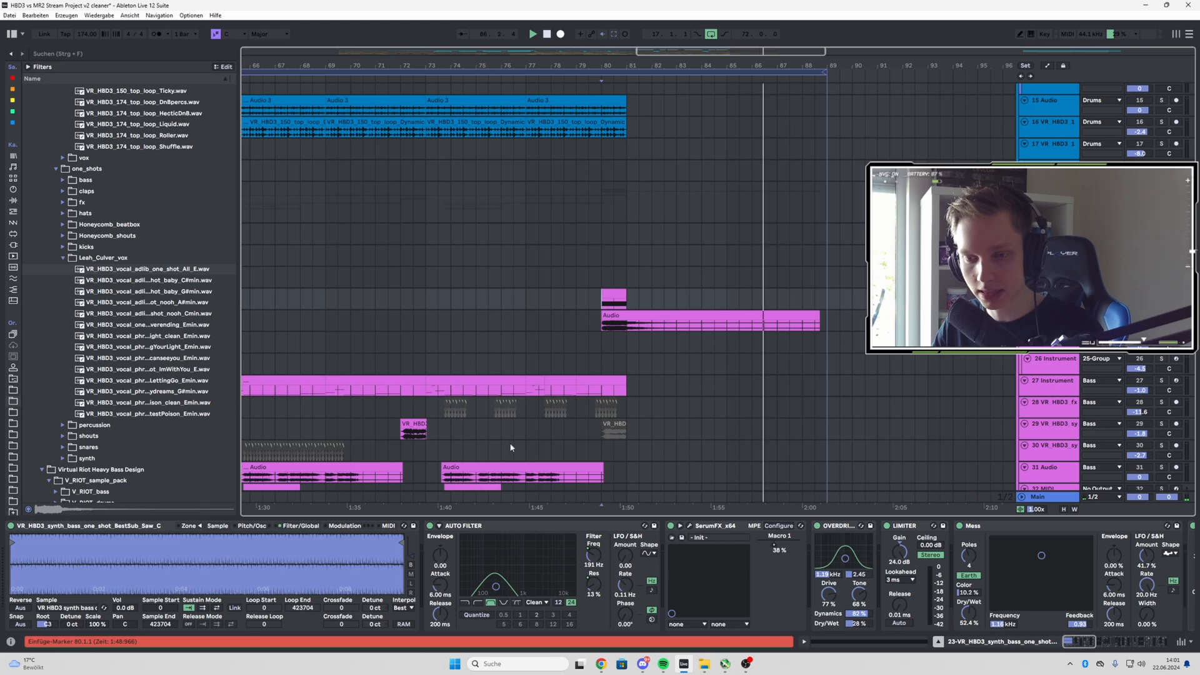
pyautogui.scroll(3, 616, 341)
pyautogui.press('space')
pyautogui.moveTo(496, 586); pyautogui.dragTo(524, 544)
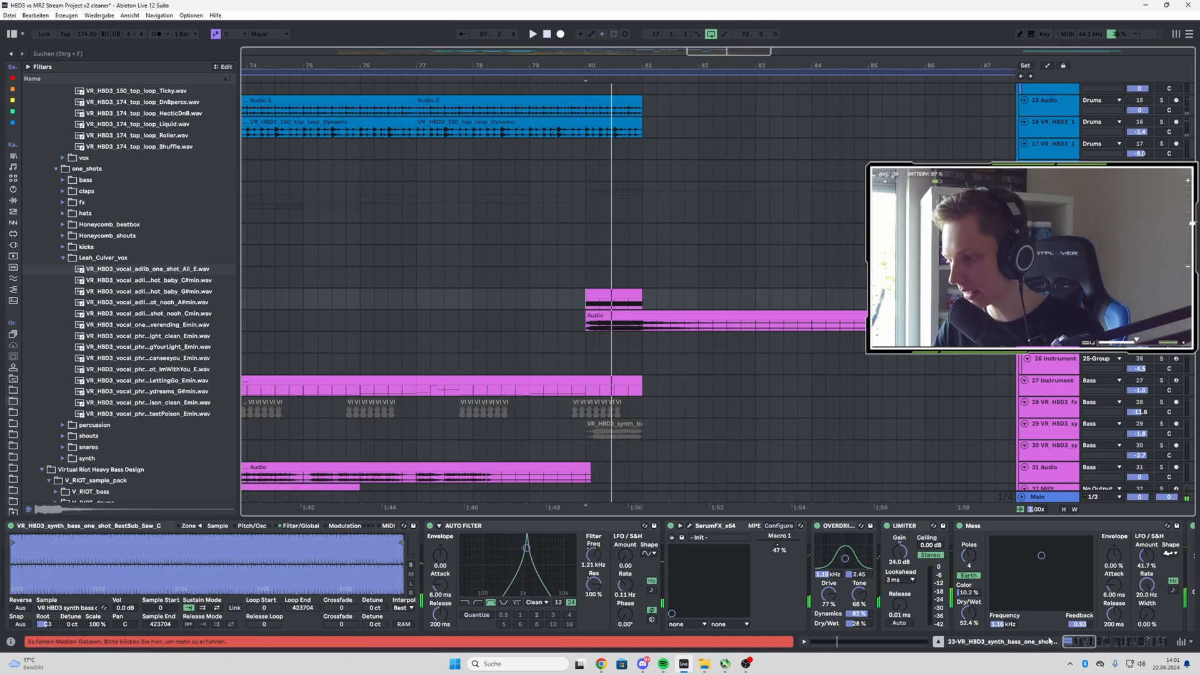
# - Play track 23's bass clip from bar 80 while examining the middle and final devices of its effect chain
pyautogui.moveTo(1049, 640); pyautogui.dragTo(1118, 642)
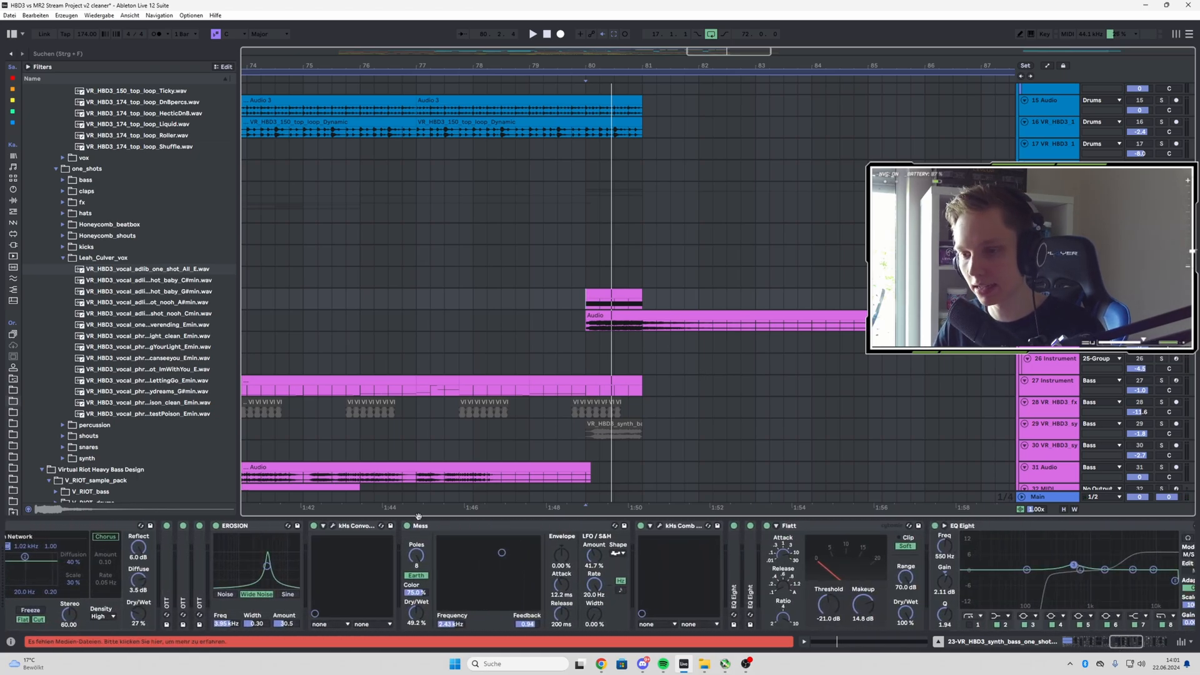
pyautogui.press('space')
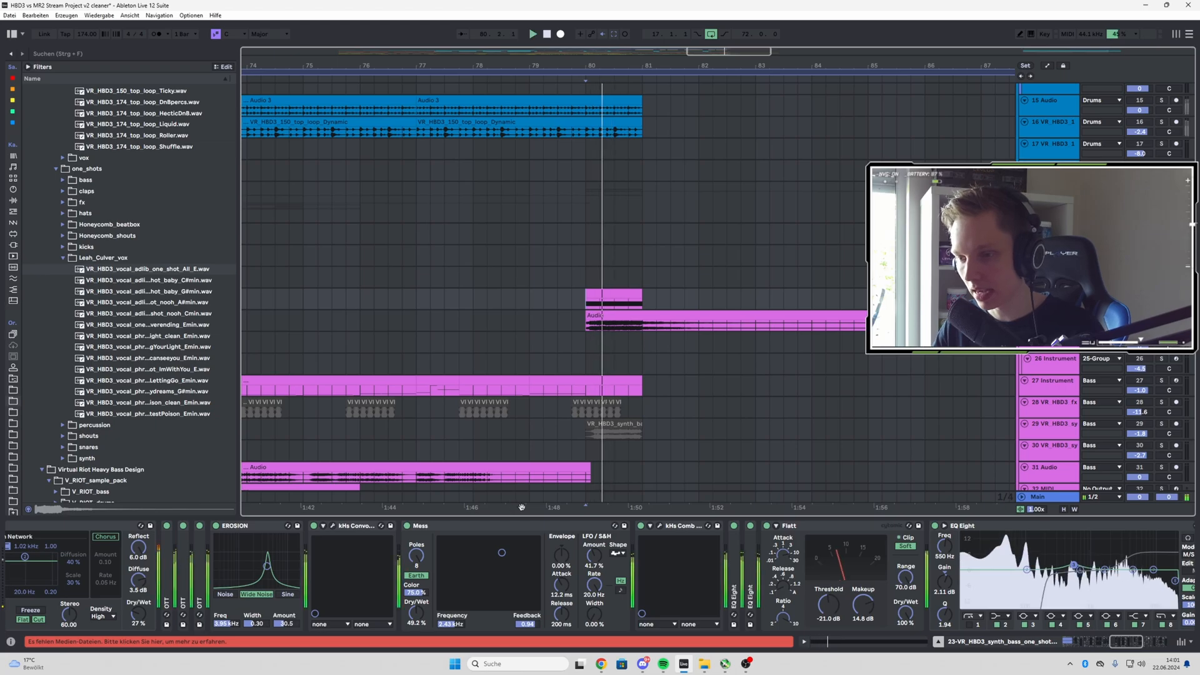
pyautogui.press('space')
pyautogui.moveTo(1123, 643); pyautogui.dragTo(1150, 647)
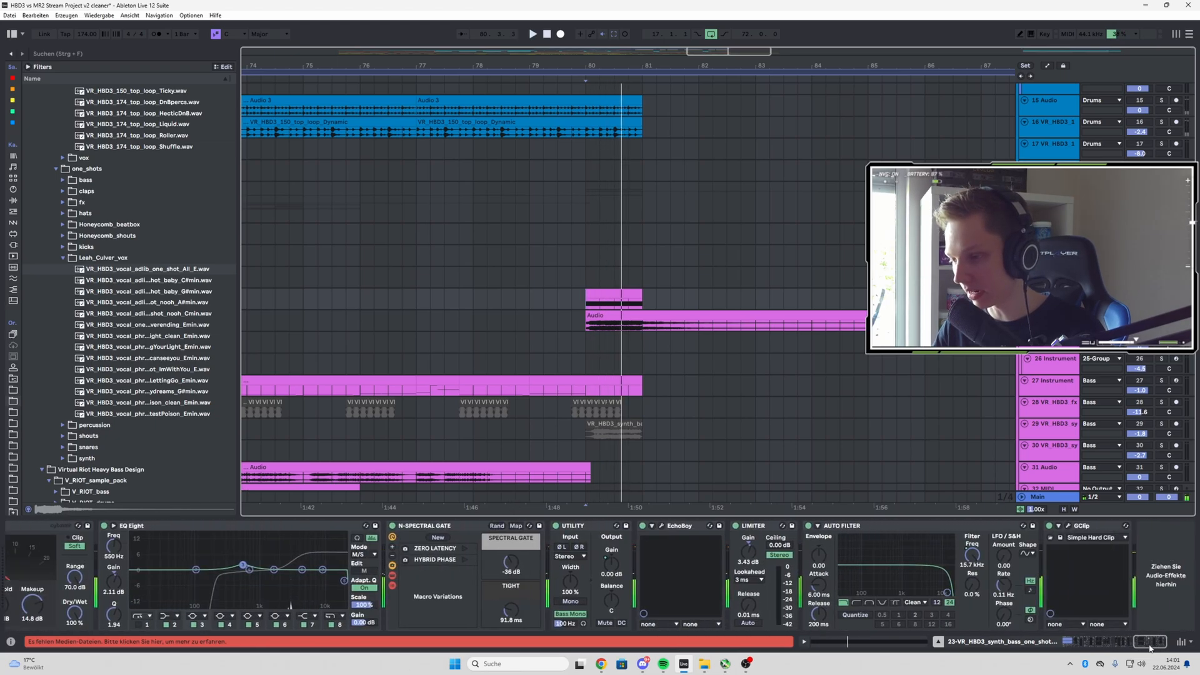
pyautogui.press('space')
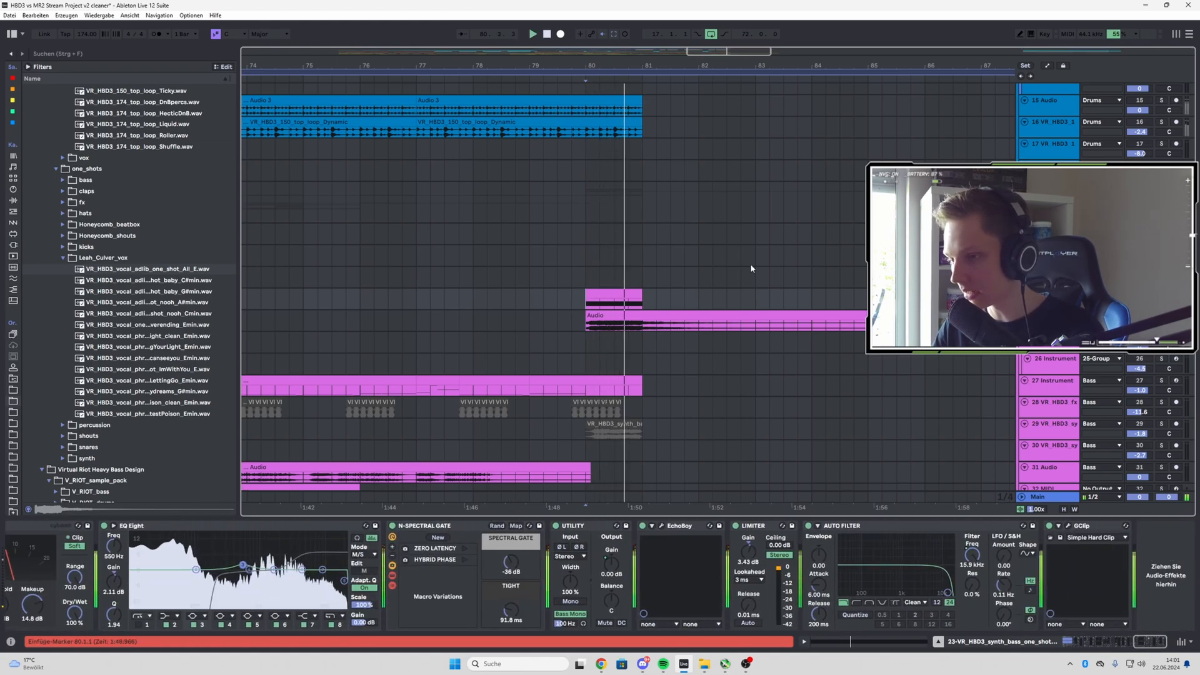
# - Play track 22's bass clip at bar 31, examine its effect chain, and return to track 23 at bar 80
pyautogui.scroll(-5, 755, 262)
pyautogui.scroll(-3, 388, 246)
pyautogui.scroll(4, 335, 262)
pyautogui.click(479, 282)
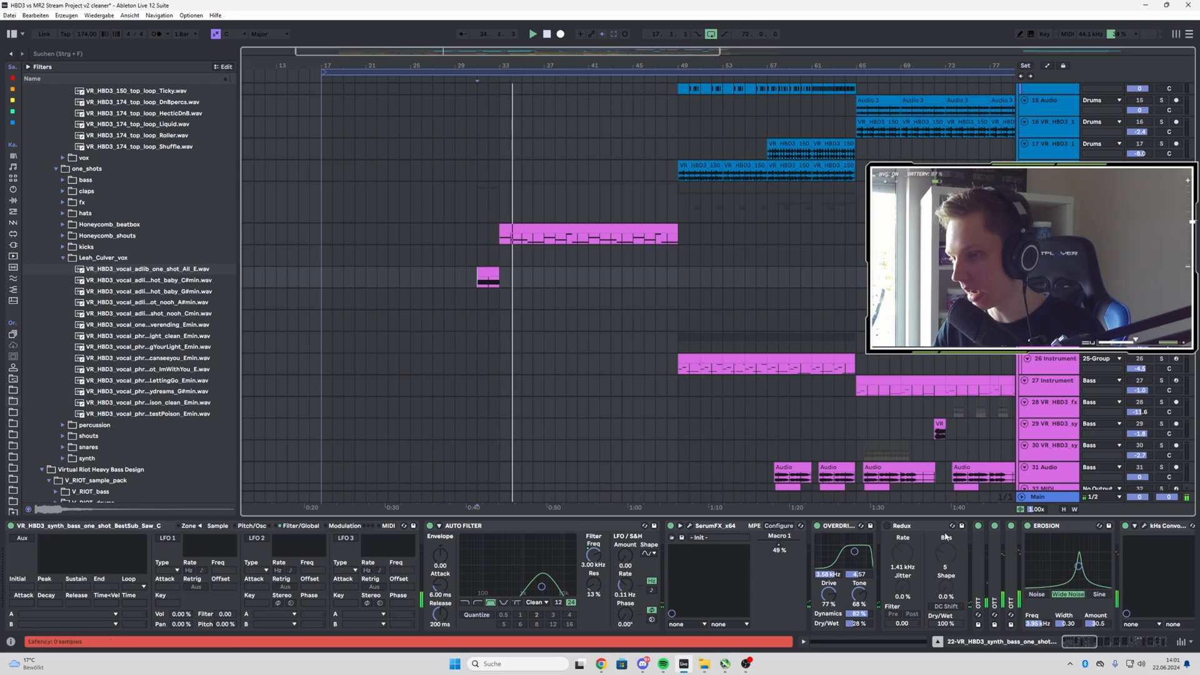
pyautogui.moveTo(1081, 643); pyautogui.dragTo(1106, 643)
pyautogui.hscroll(4, 469, 286)
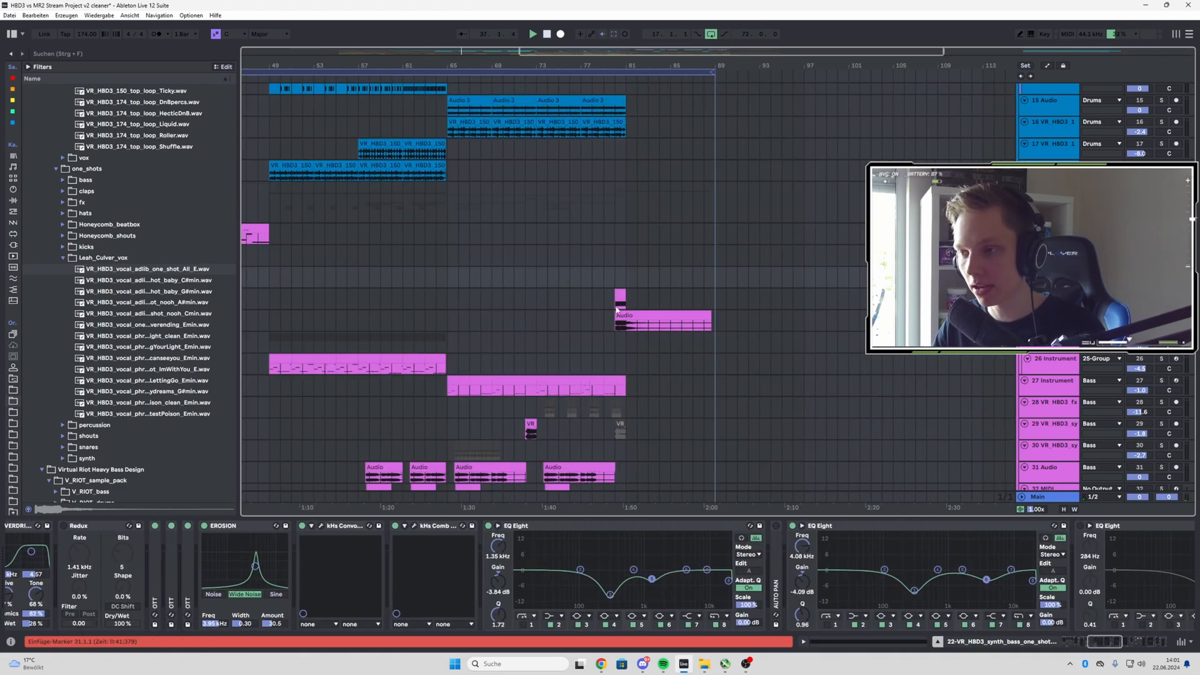
pyautogui.scroll(3, 616, 308)
pyautogui.click(616, 309)
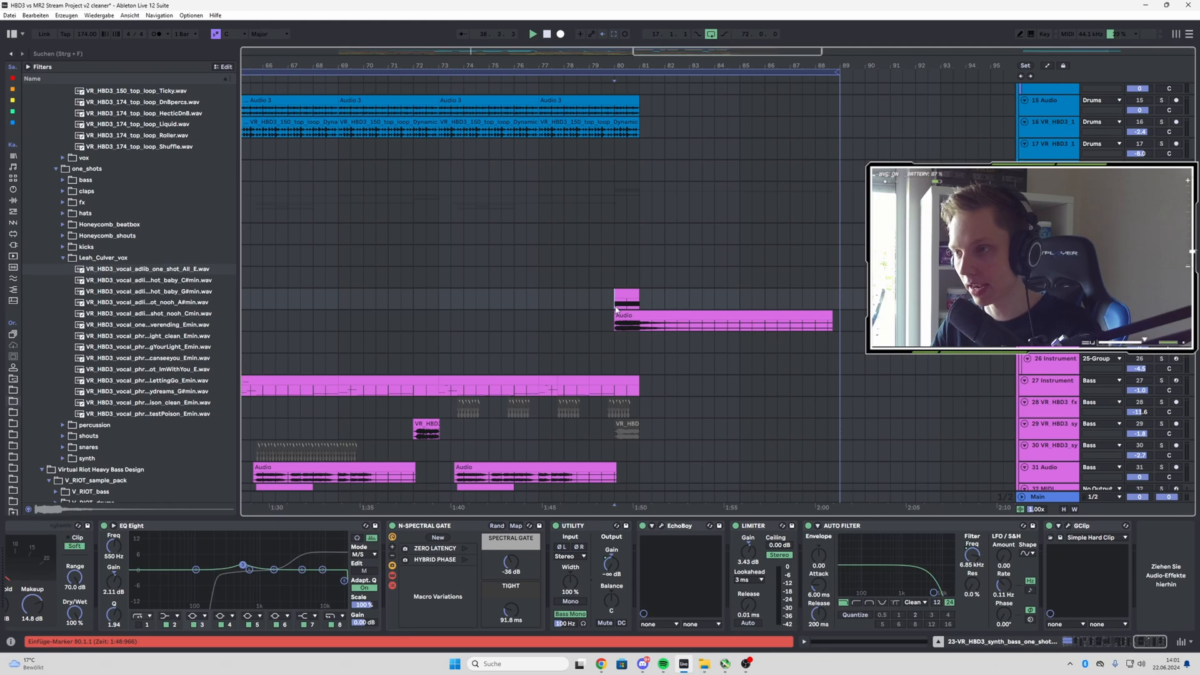
# - Find track 94's synth one-shot clip at bar 65 and show its source sample in the browser
pyautogui.scroll(-5, 616, 308)
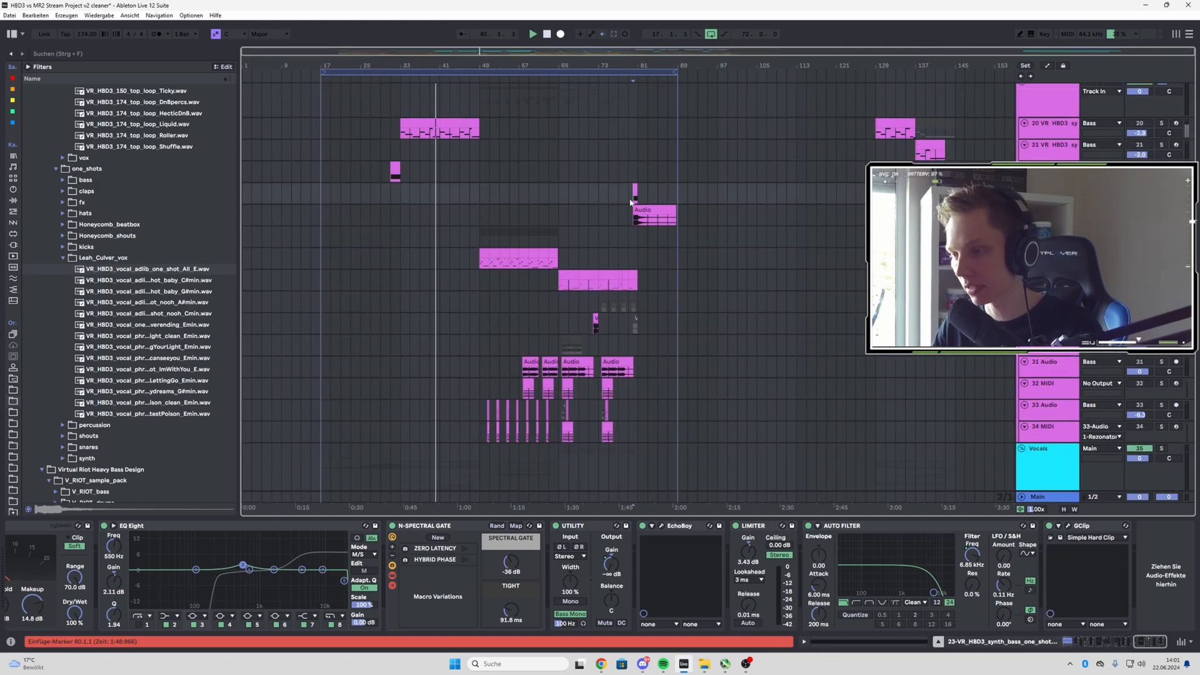
pyautogui.scroll(5, 561, 201)
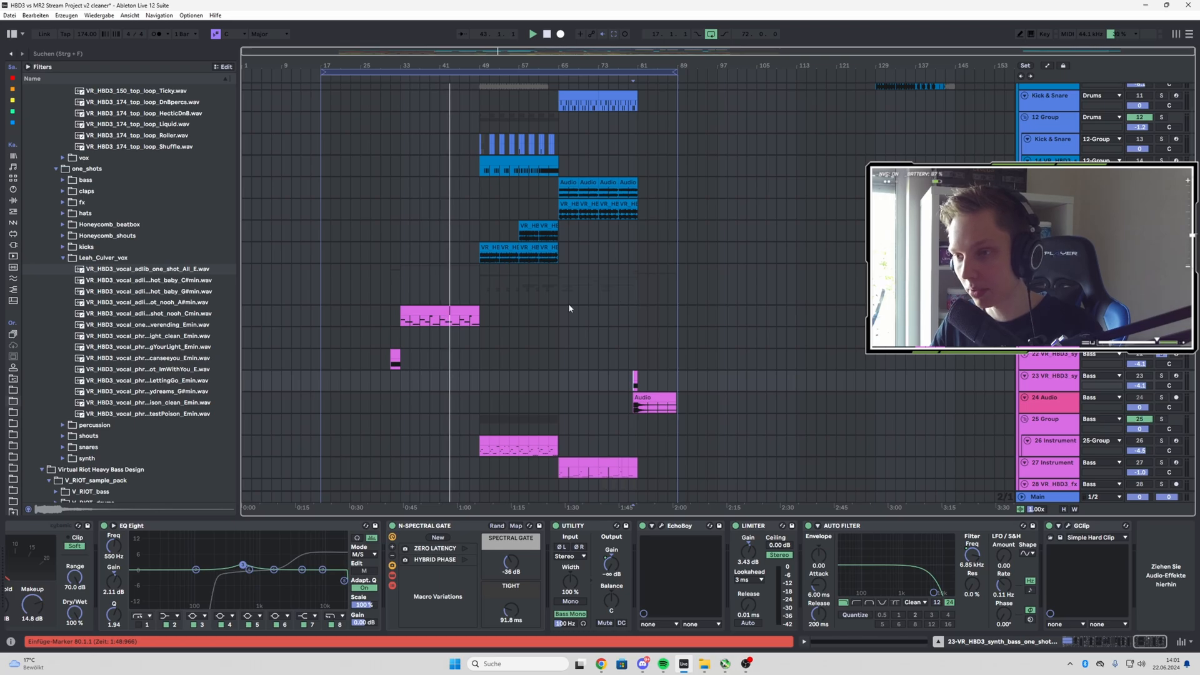
pyautogui.scroll(-10, 483, 279)
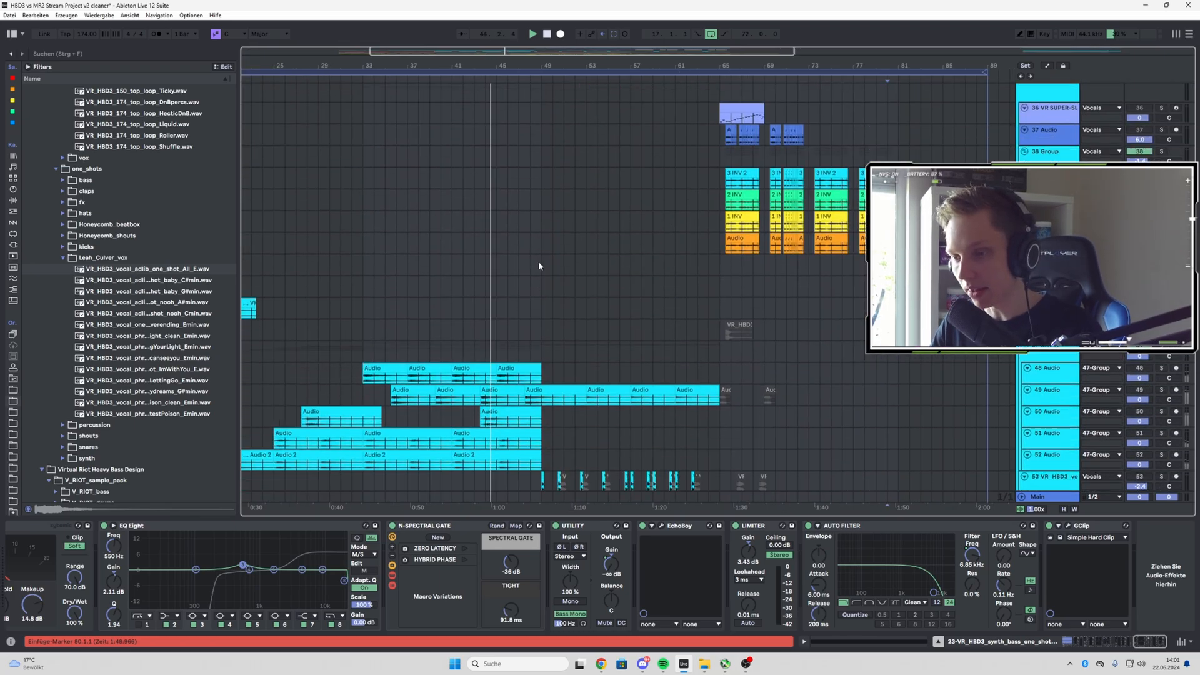
pyautogui.scroll(-15, 539, 261)
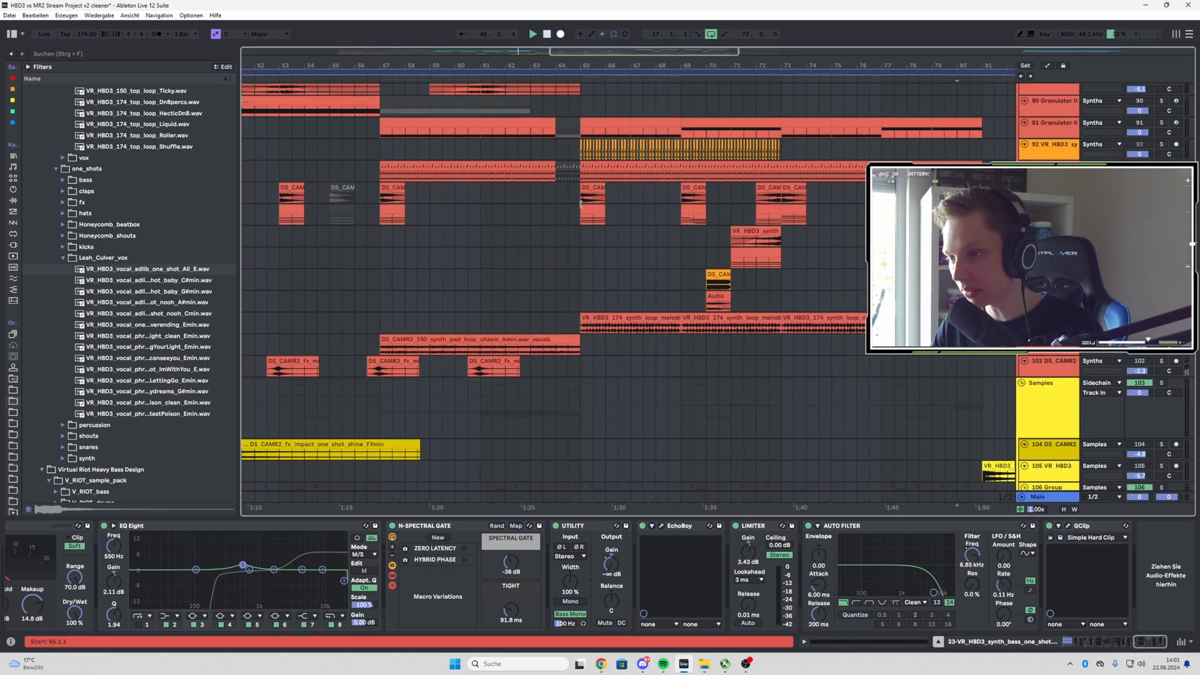
pyautogui.click(581, 205)
pyautogui.click(594, 189)
pyautogui.rightClick(597, 191)
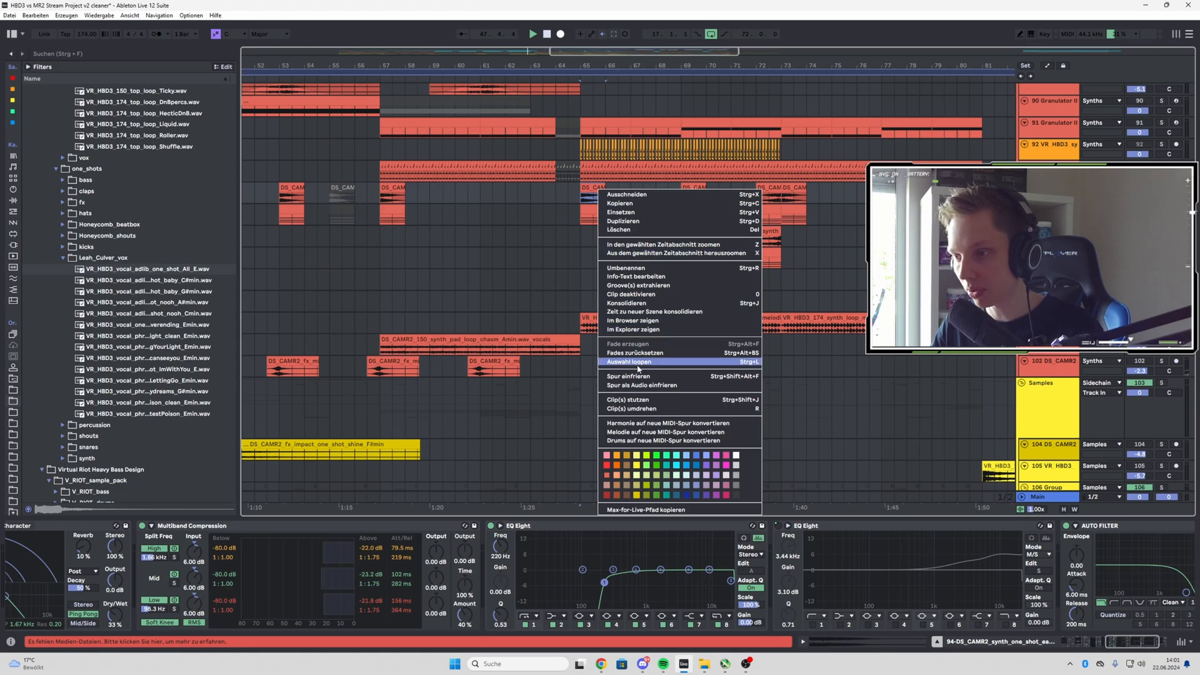
pyautogui.click(632, 319)
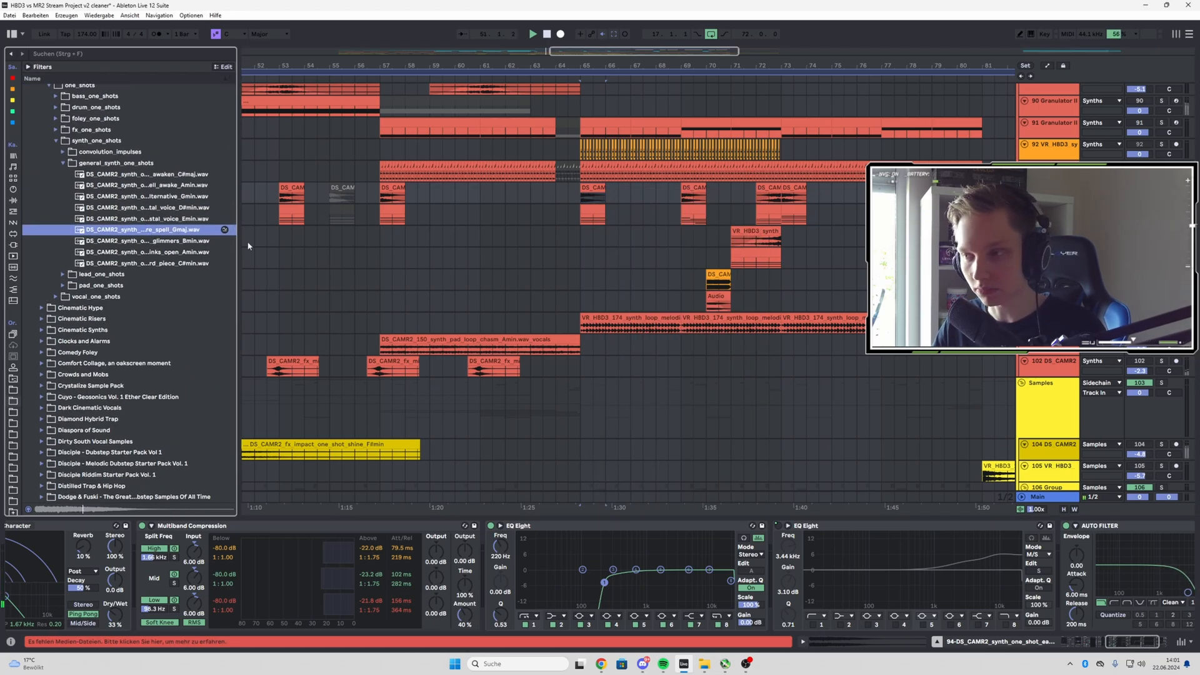
# - Play track 94's synth one-shot clips at bar 65 and bar 72
pyautogui.scroll(3, 560, 254)
pyautogui.click(589, 258)
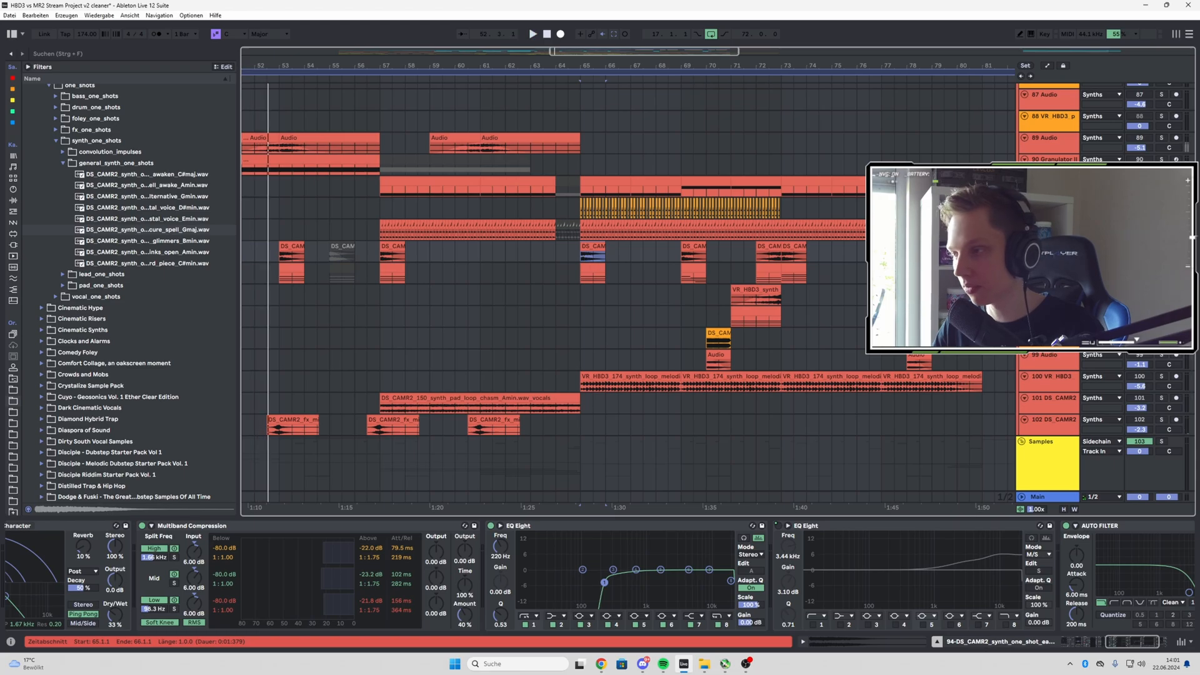
pyautogui.click(730, 250)
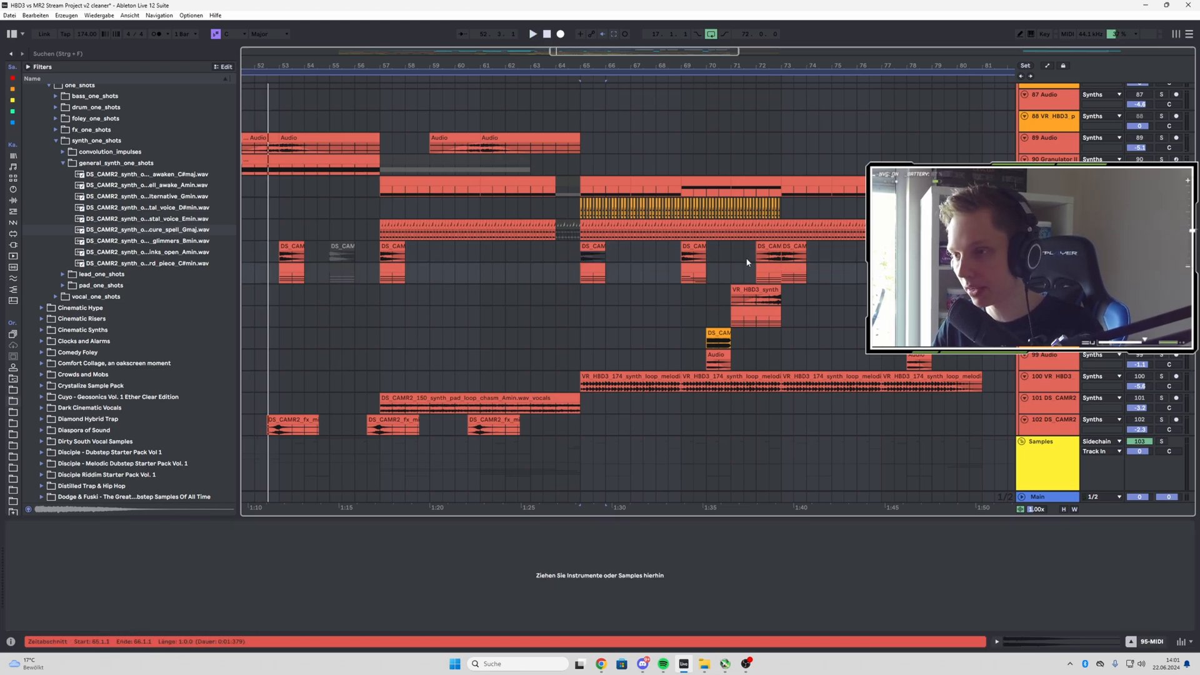
pyautogui.press('space')
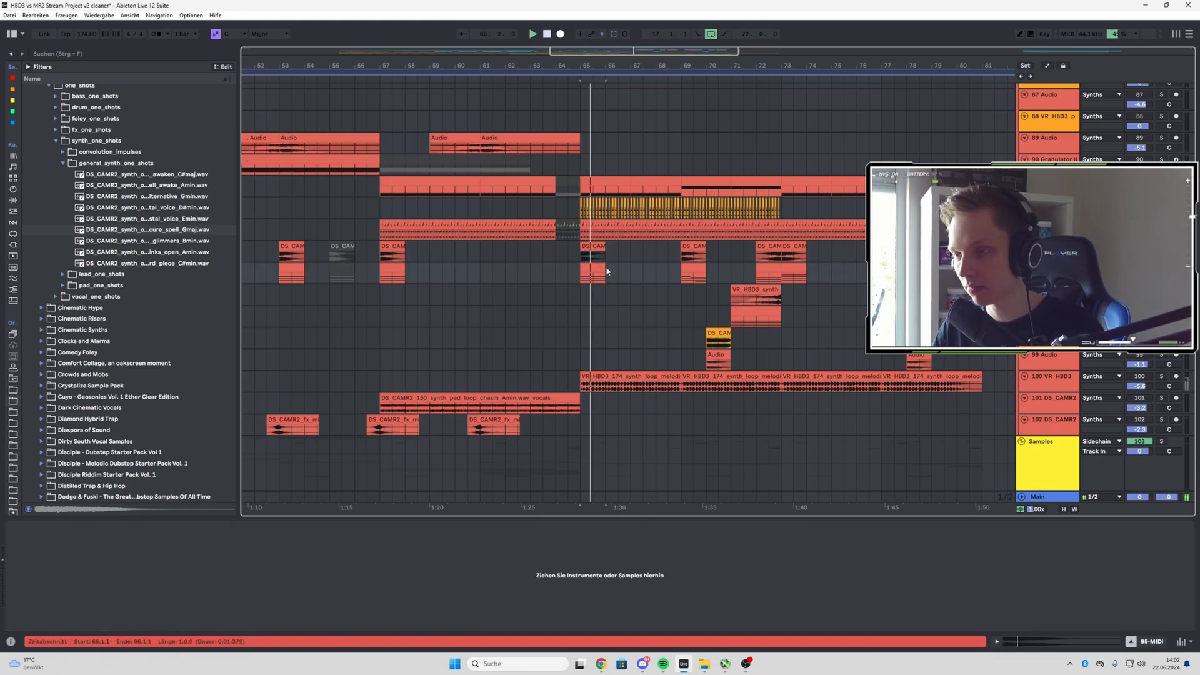
pyautogui.click(767, 259)
pyautogui.press('space')
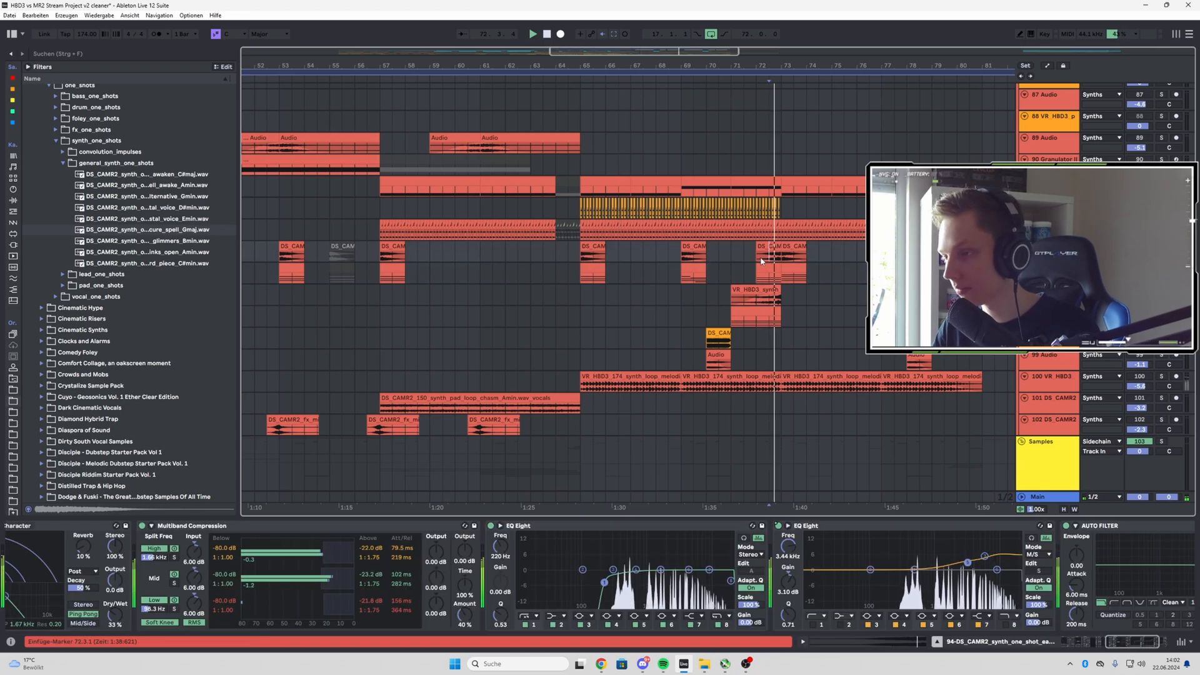
# - Play track 94's synth one-shot clip from bar 77
pyautogui.press('+')
pyautogui.press('+')
pyautogui.scroll(-3, 664, 257)
pyautogui.click(763, 258)
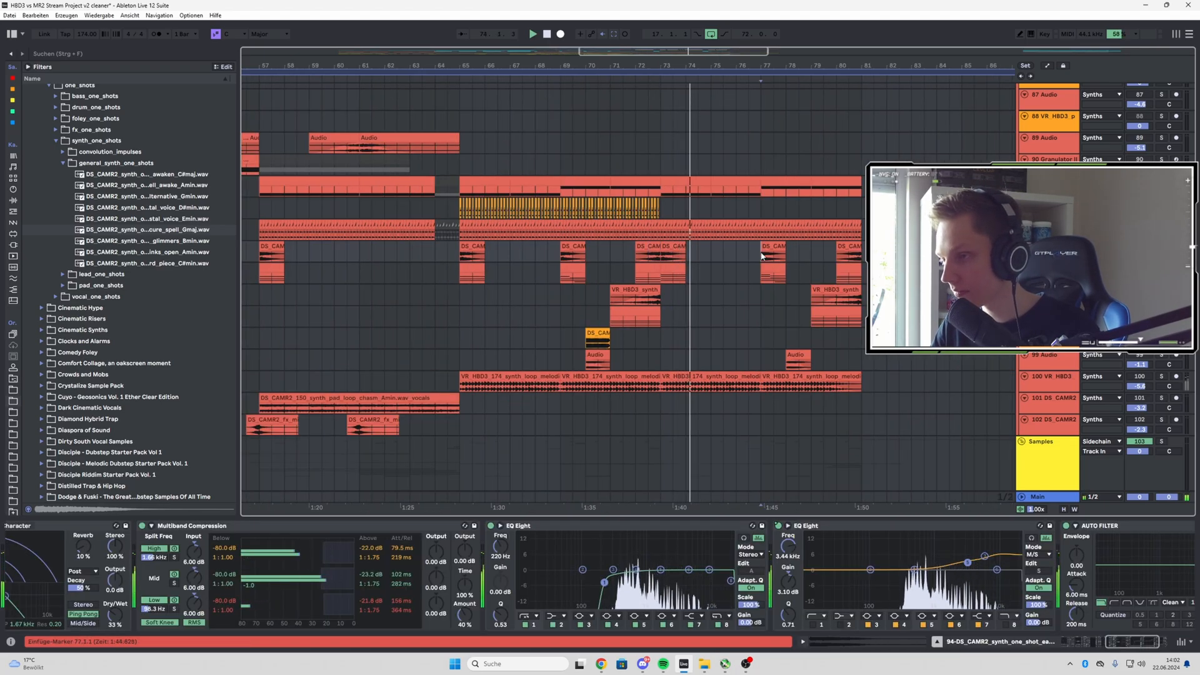
pyautogui.press('space')
pyautogui.press('space')
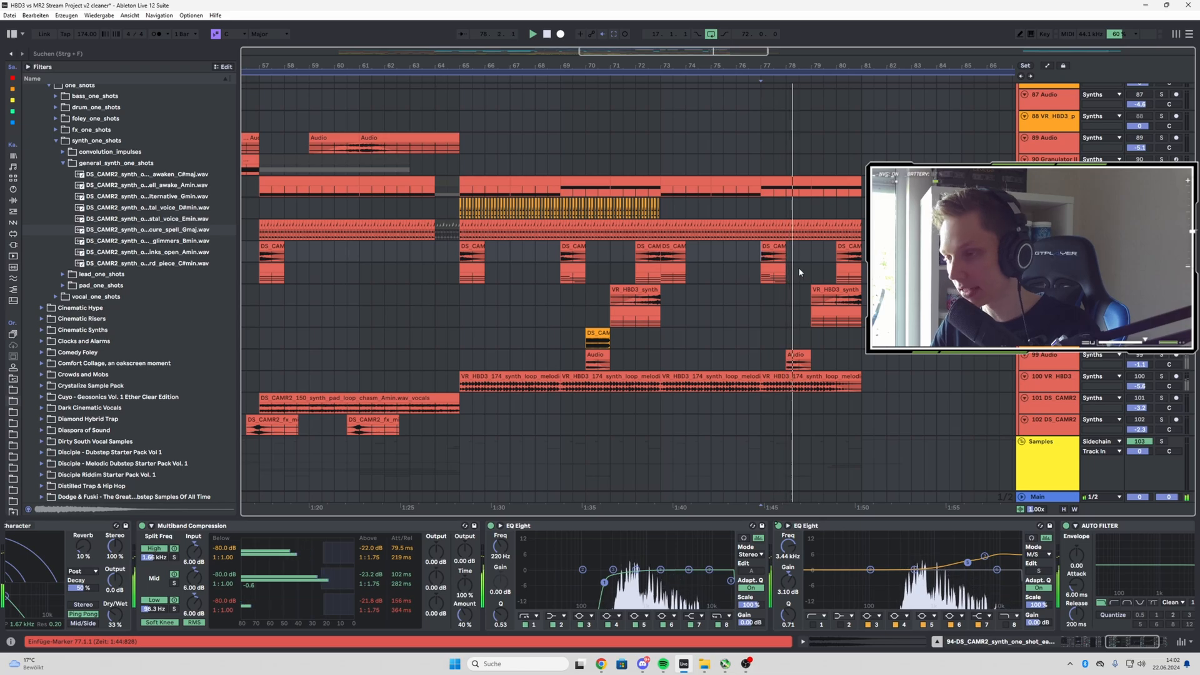
# - Inspect the notes of track 95's MIDI clip at bar 77 and return to track 94's device chain
pyautogui.scroll(3, 805, 268)
pyautogui.doubleClick(765, 265)
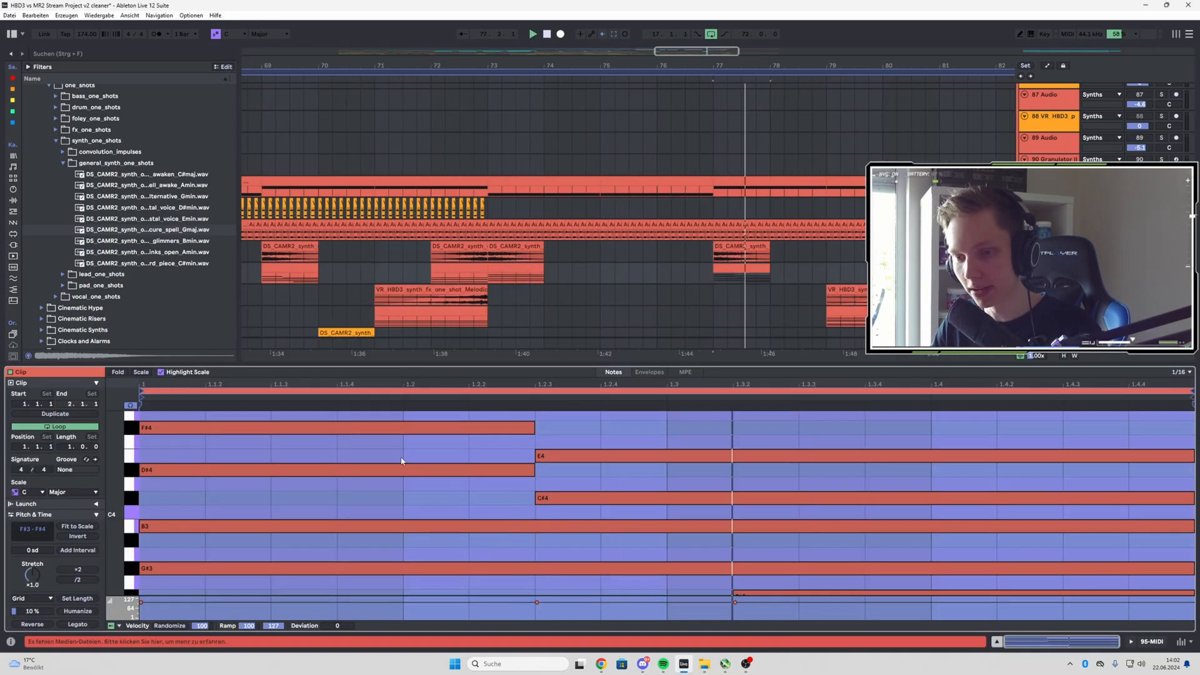
pyautogui.click(755, 247)
pyautogui.hotkey('shift', 'Tab')
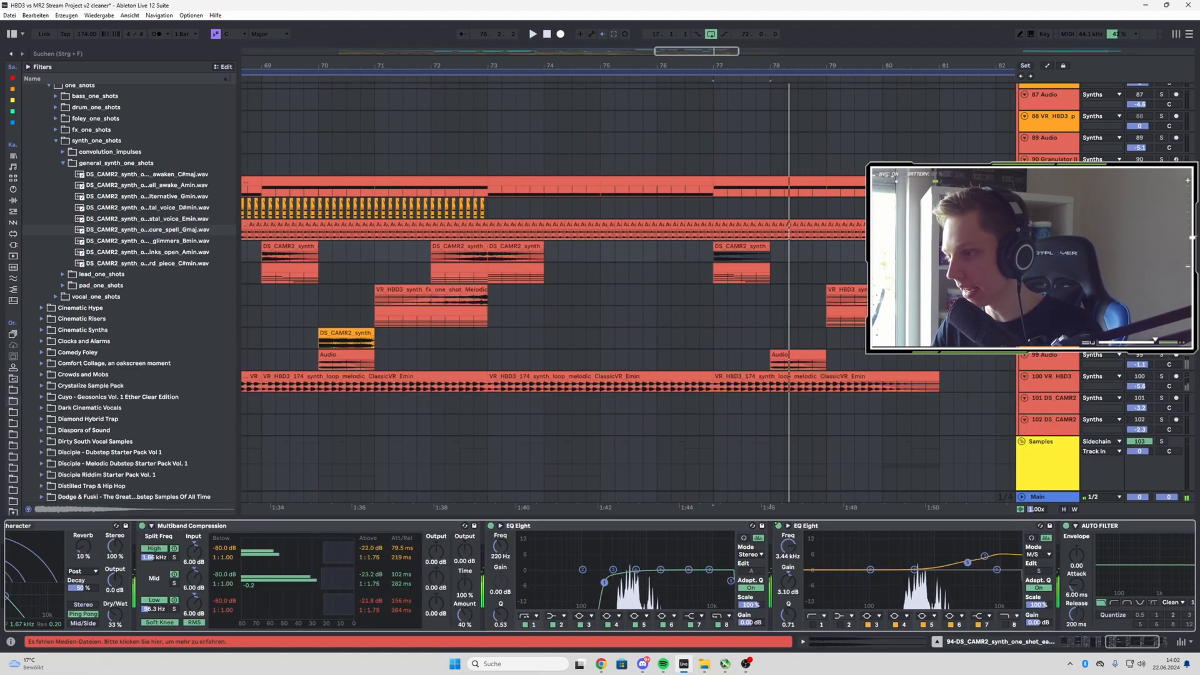
# - Enlarge the heights of tracks 94 and 95 so the waveforms and MIDI notes are readable
pyautogui.click(750, 247)
pyautogui.scroll(2, 750, 249)
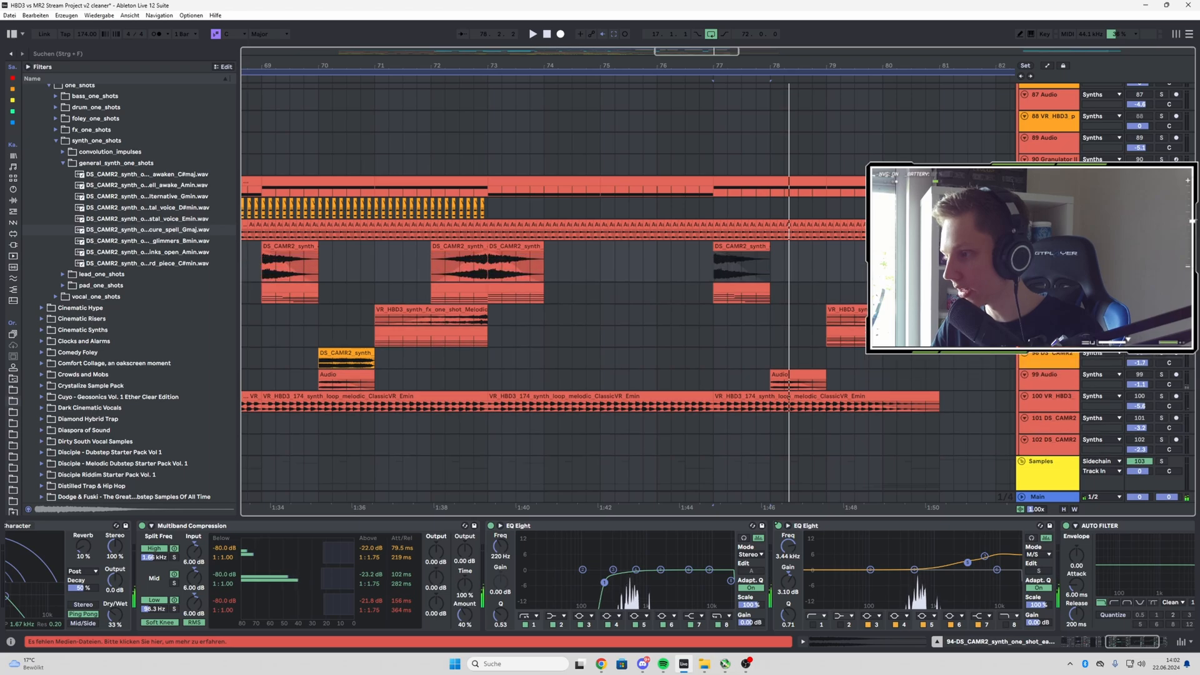
pyautogui.click(741, 288)
pyautogui.scroll(4, 741, 291)
pyautogui.scroll(-3, 738, 304)
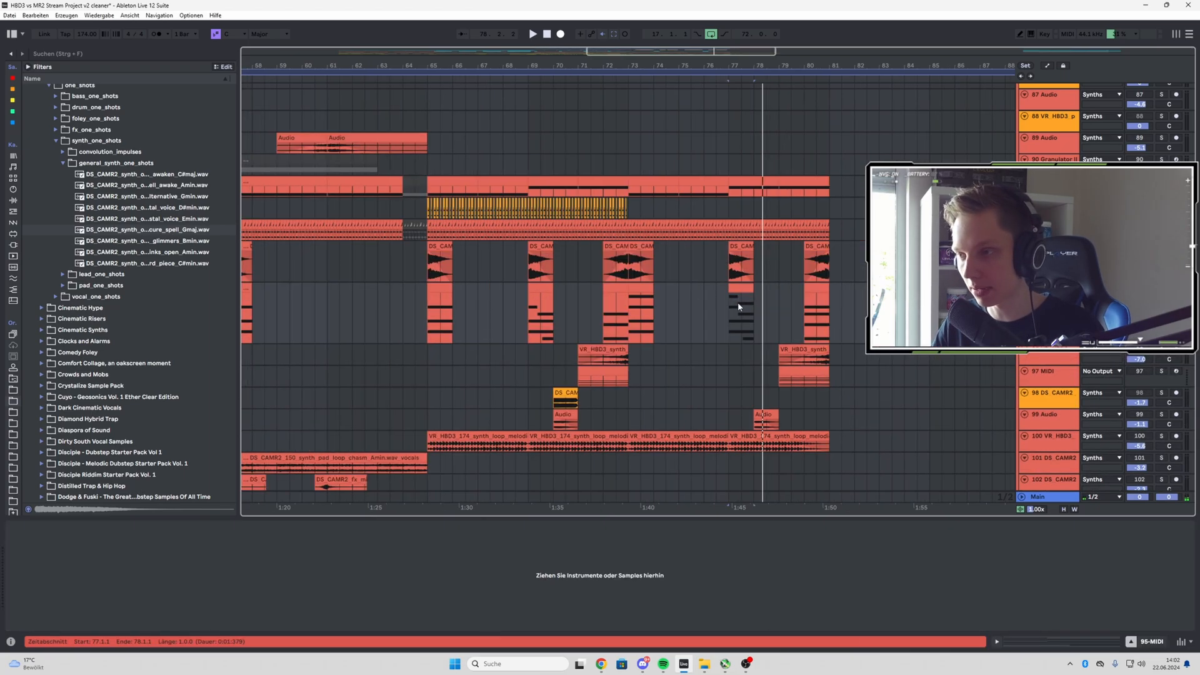
# - Examine the Spectral Resonator section of track 94's device chain, with MIDI coming from track 95
pyautogui.click(430, 275)
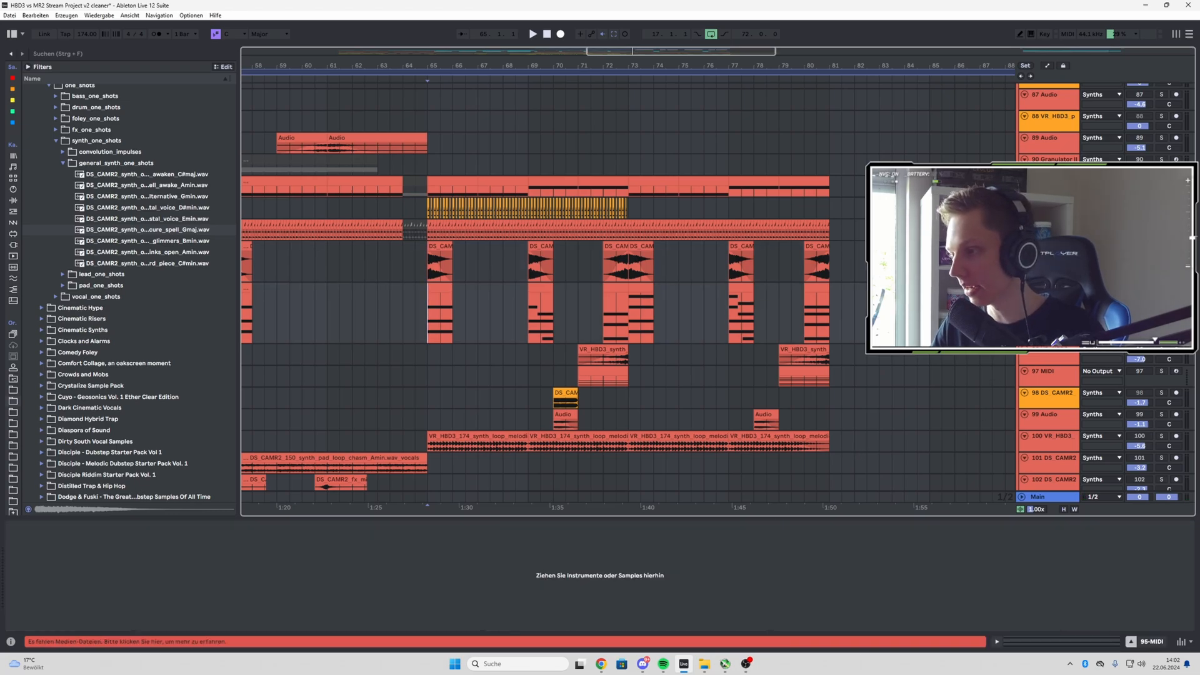
pyautogui.press('Down')
pyautogui.press('Up')
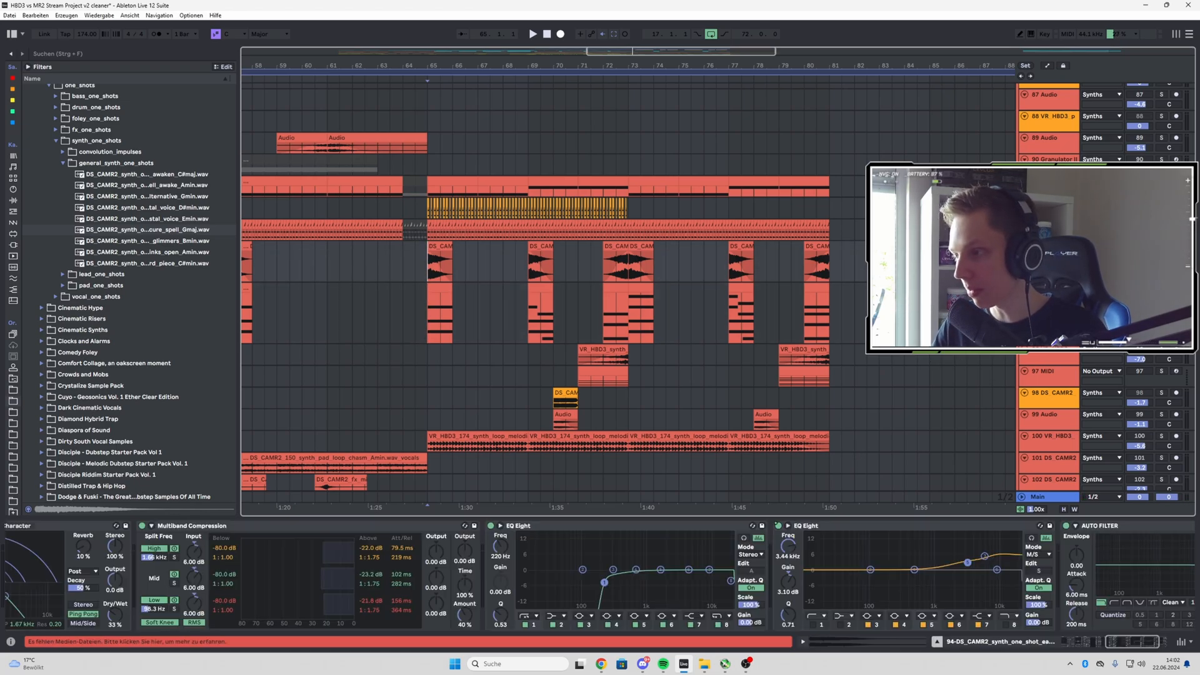
pyautogui.moveTo(1131, 643); pyautogui.dragTo(1093, 643)
# - Play the bar 77 chord change of tracks 94 and 95 to compare it with the MIDI notes
pyautogui.scroll(3, 729, 313)
pyautogui.click(729, 314)
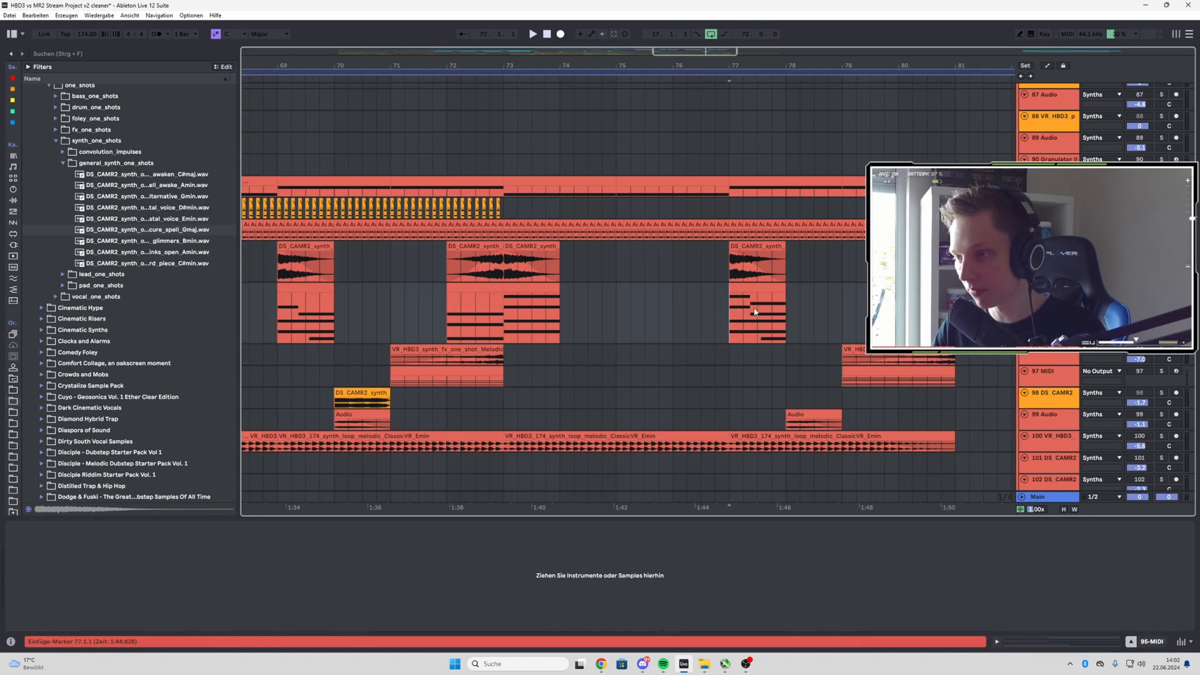
pyautogui.press('space')
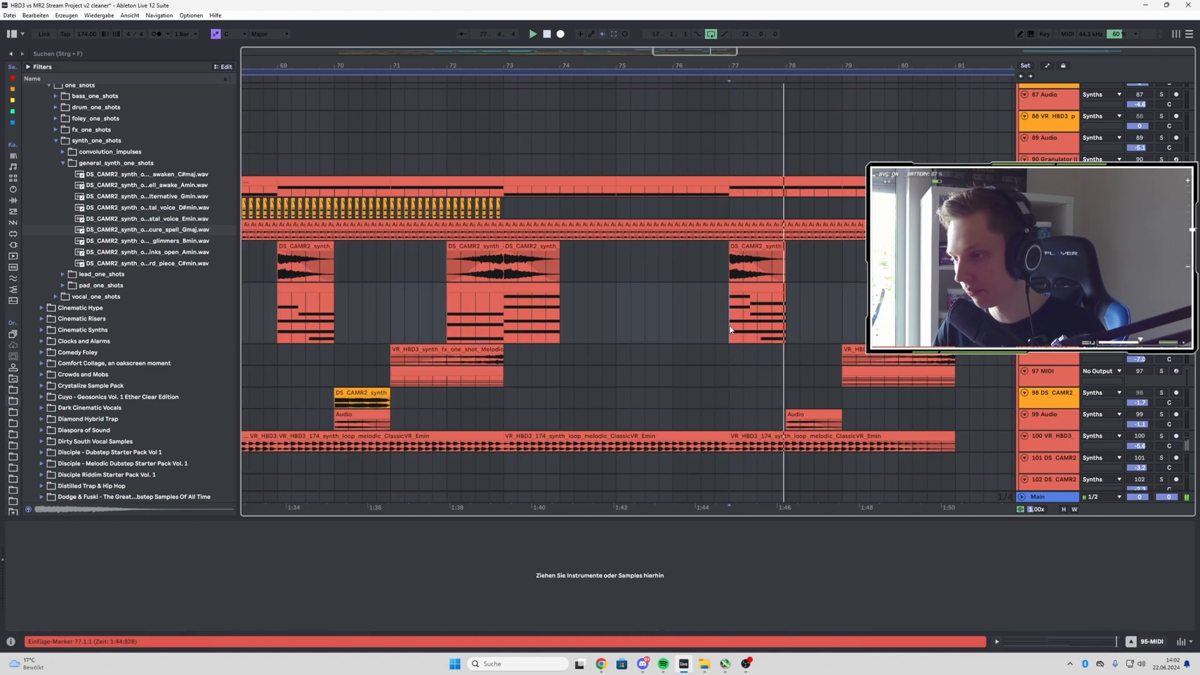
# - Play track 94 from bar 65 and examine its chain from VR Corpus through to the final Auto Filter
pyautogui.scroll(-2, 757, 310)
pyautogui.click(524, 266)
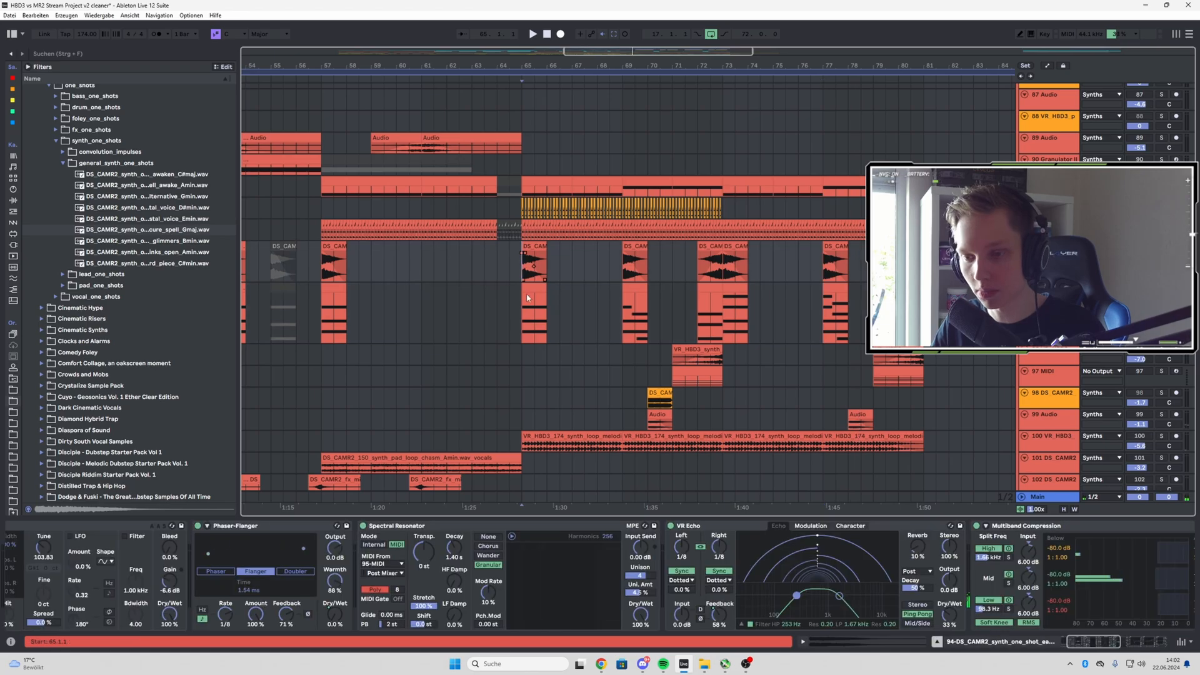
pyautogui.scroll(2, 322, 524)
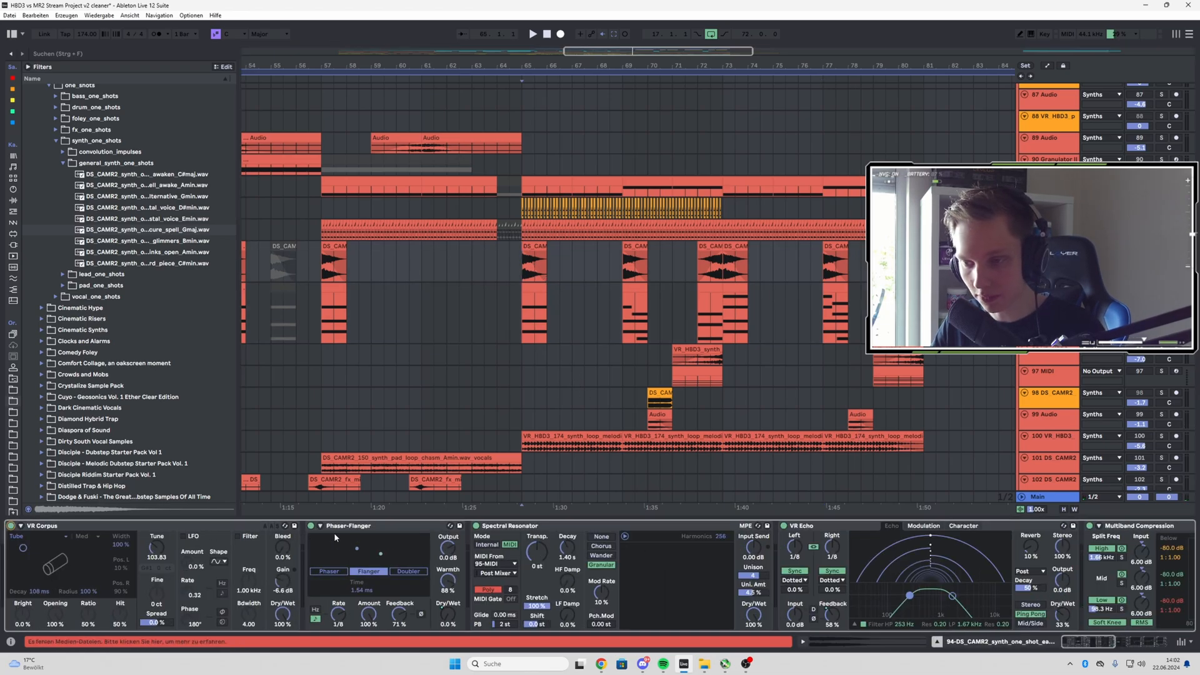
pyautogui.press('space')
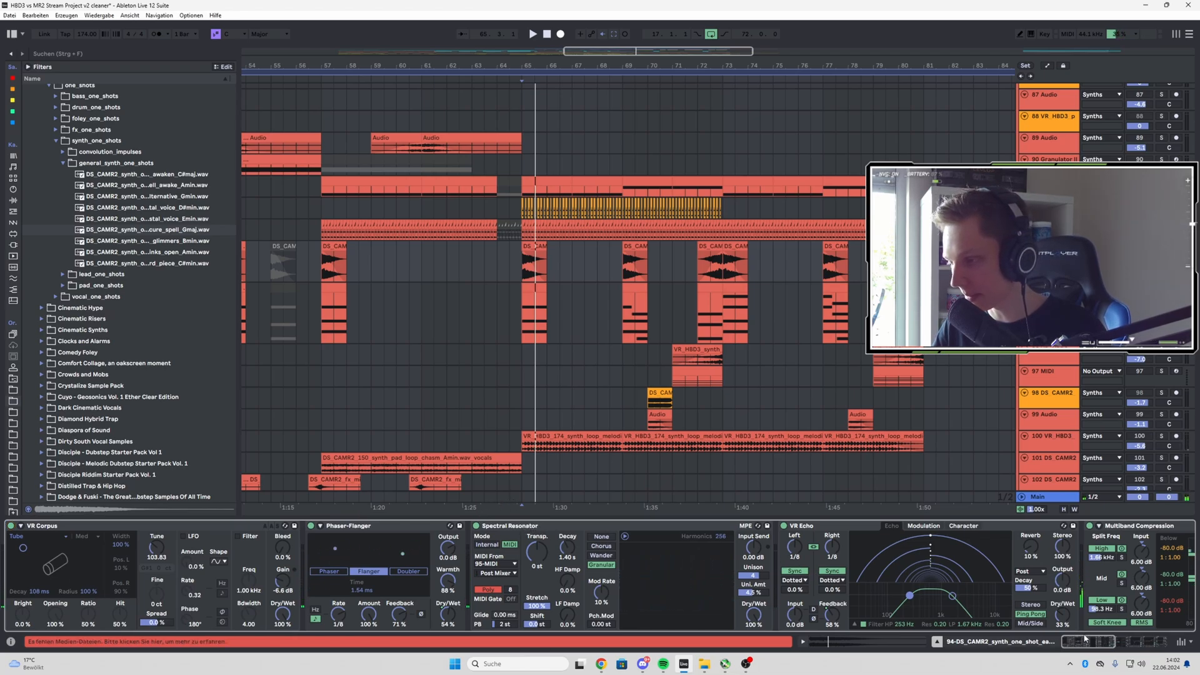
pyautogui.moveTo(1090, 642); pyautogui.dragTo(1143, 643)
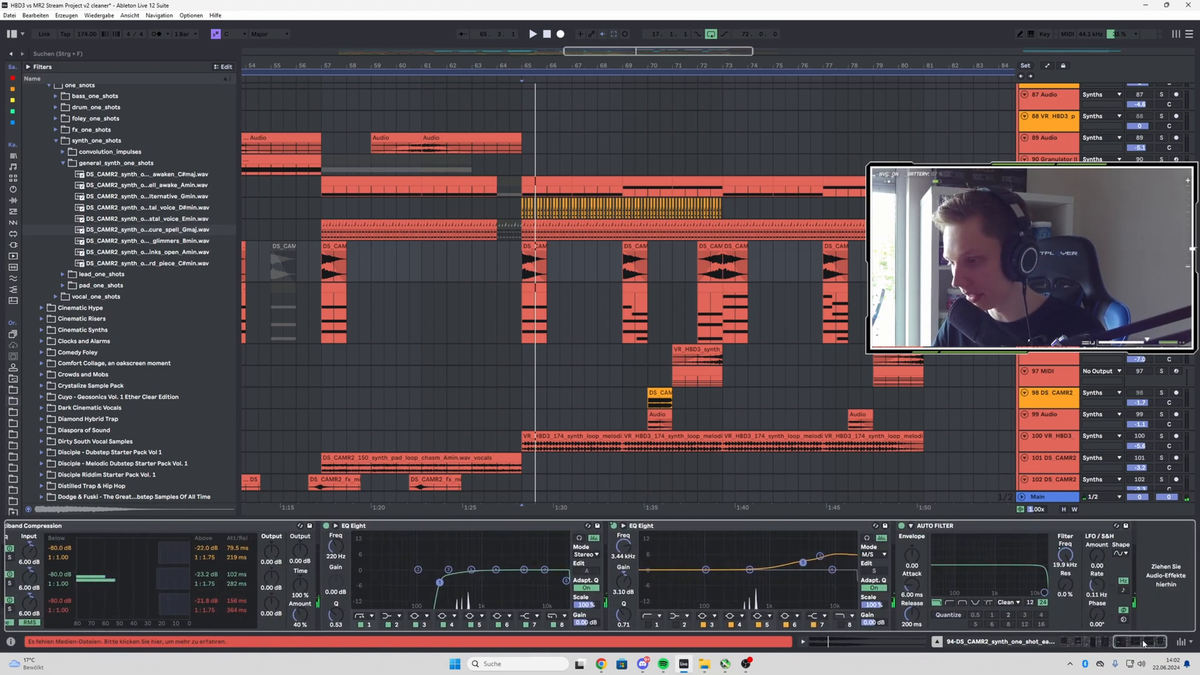
# - Play track 94 from bar 72 and bar 77 with its EQ Eights and final Auto Filter in view
pyautogui.click(696, 273)
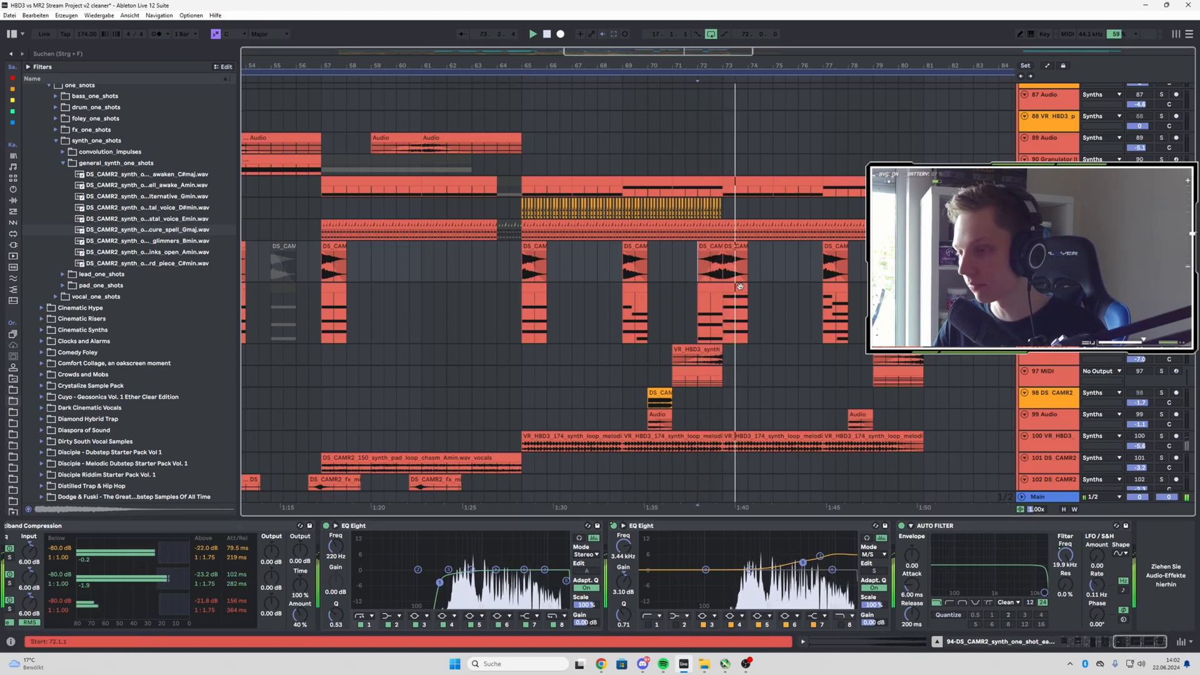
pyautogui.click(823, 276)
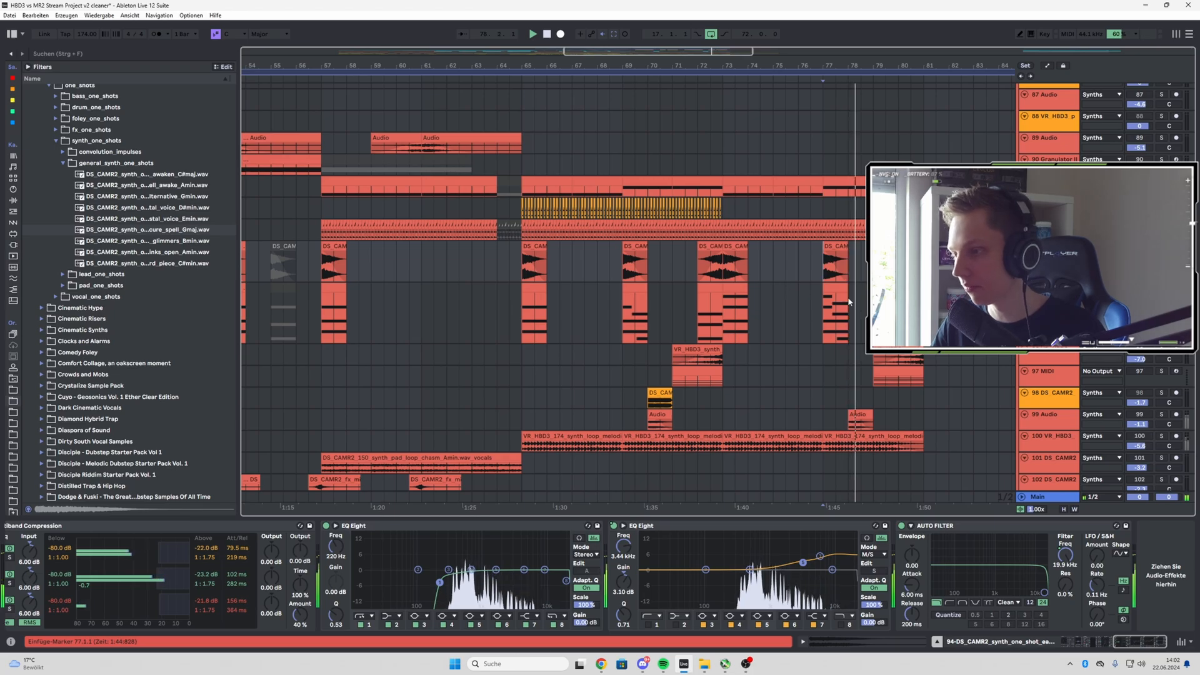
pyautogui.scroll(-3, 834, 344)
pyautogui.scroll(3, 723, 318)
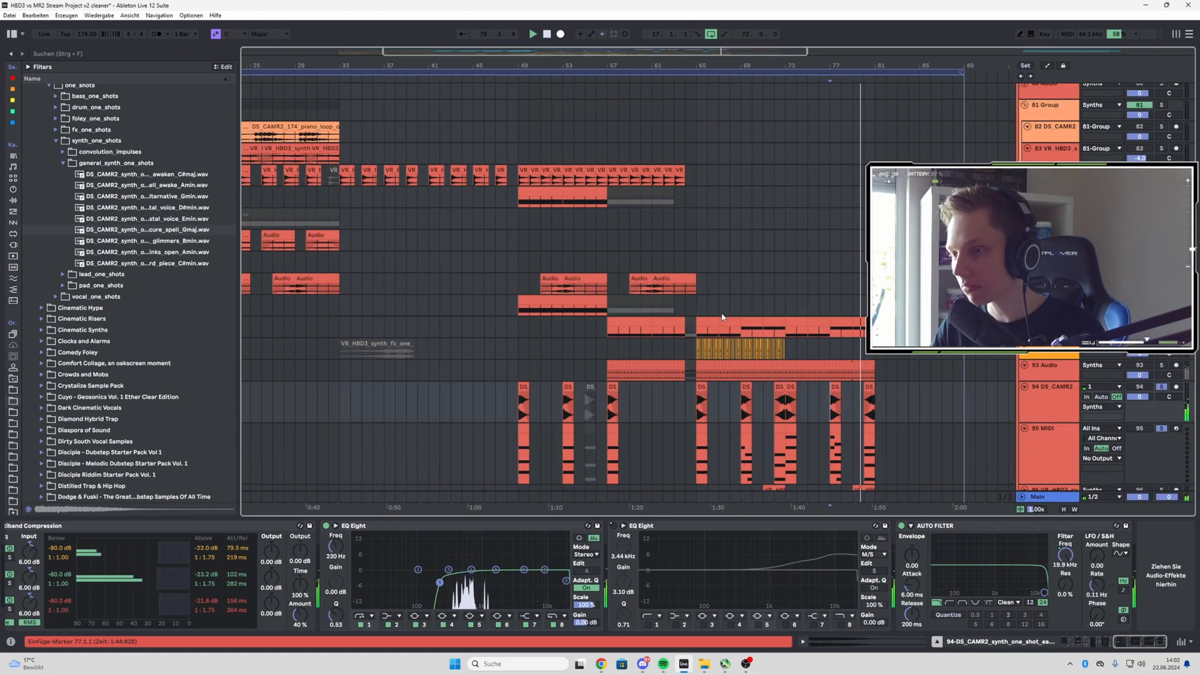
# - Play track 91 from bar 65 and set the sample position of its Granulator III to 54.3 %
pyautogui.press('space')
pyautogui.click(698, 338)
pyautogui.scroll(3, 799, 352)
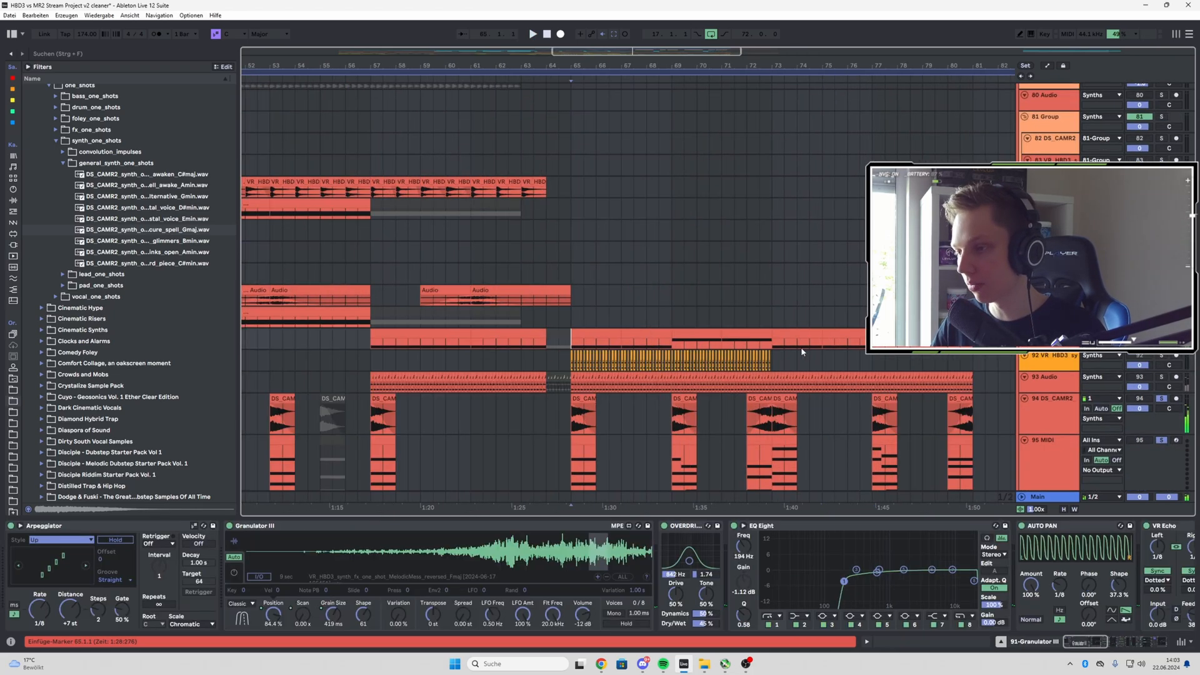
pyautogui.press('space')
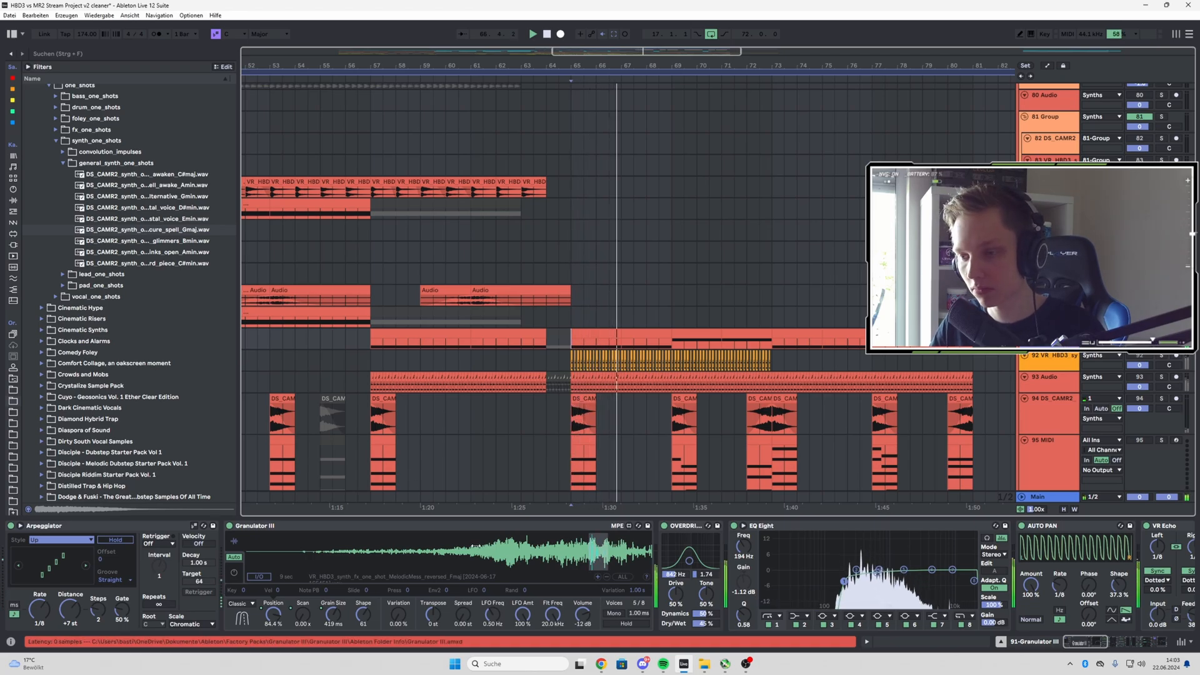
pyautogui.click(476, 546)
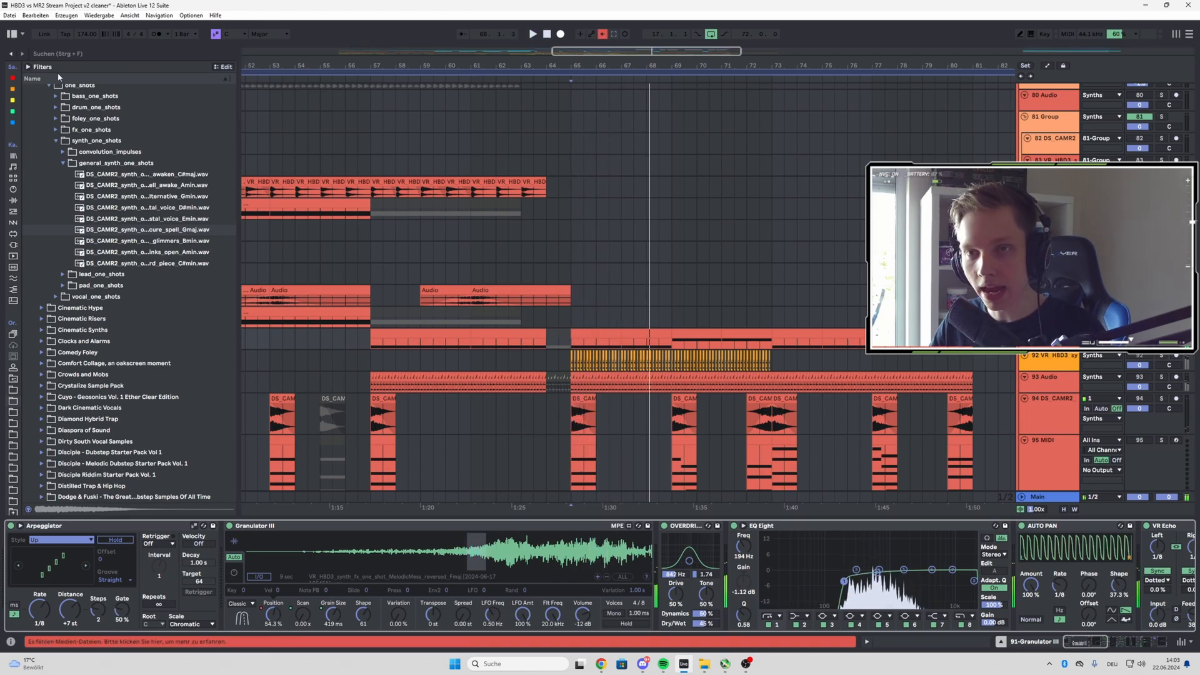
# - Search the browser for "fmaj" and preview the MelodicMess Fmaj synth one-shot and its reversed version
pyautogui.click(48, 57)
pyautogui.write('fmaj')
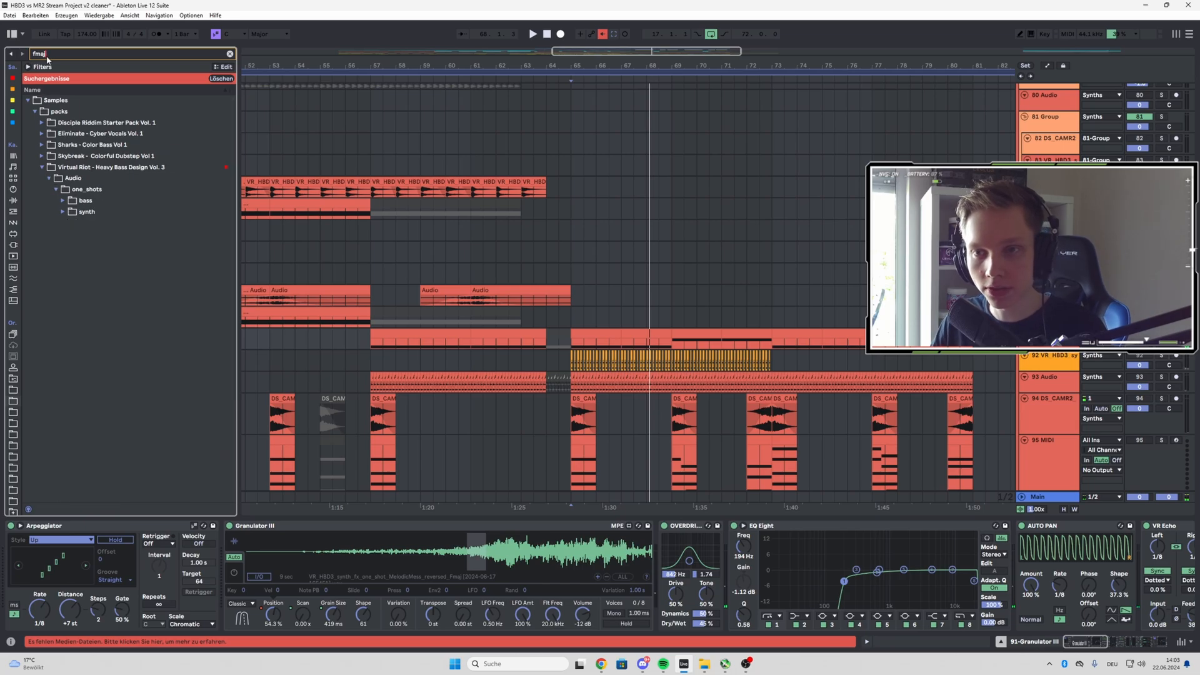
pyautogui.click(62, 212)
pyautogui.click(94, 223)
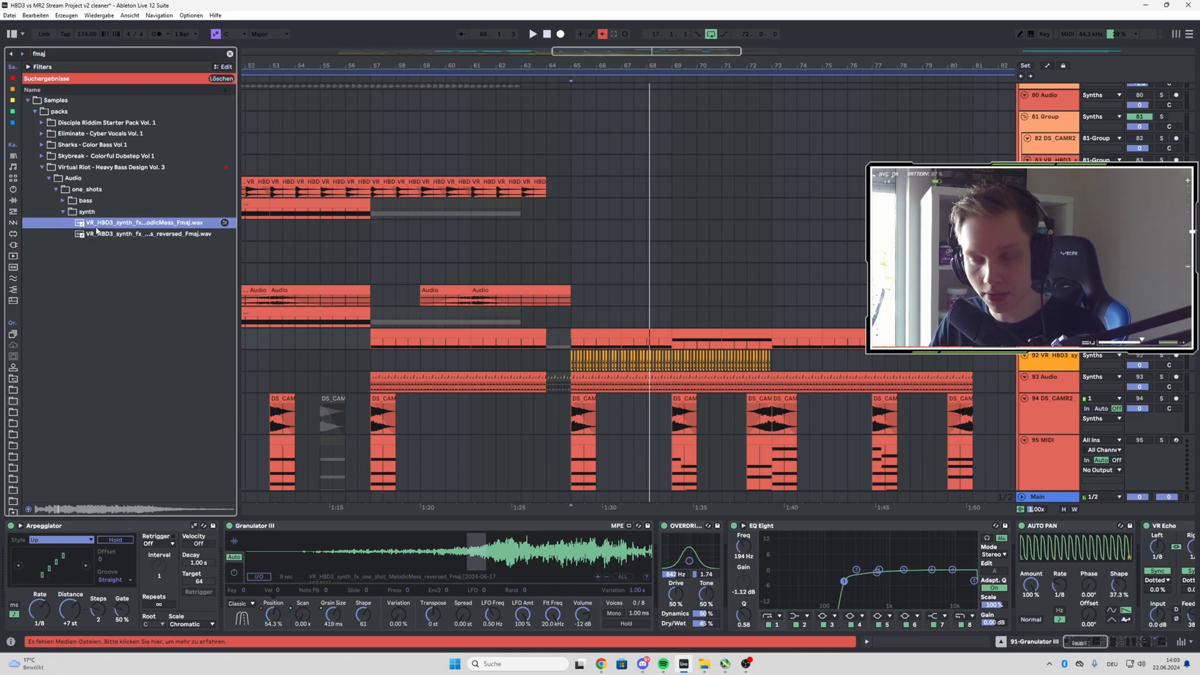
pyautogui.click(112, 235)
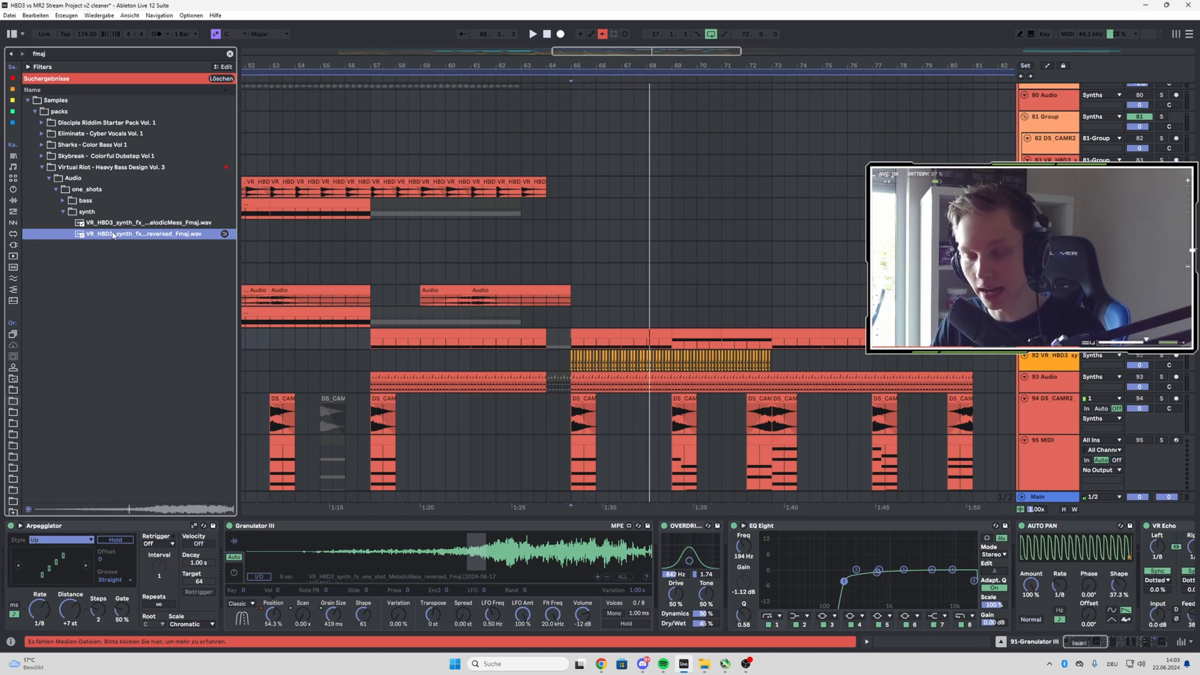
# - Select track 91 and play its part with the Arpeggiator and Granulator III in view
pyautogui.scroll(-3, 858, 299)
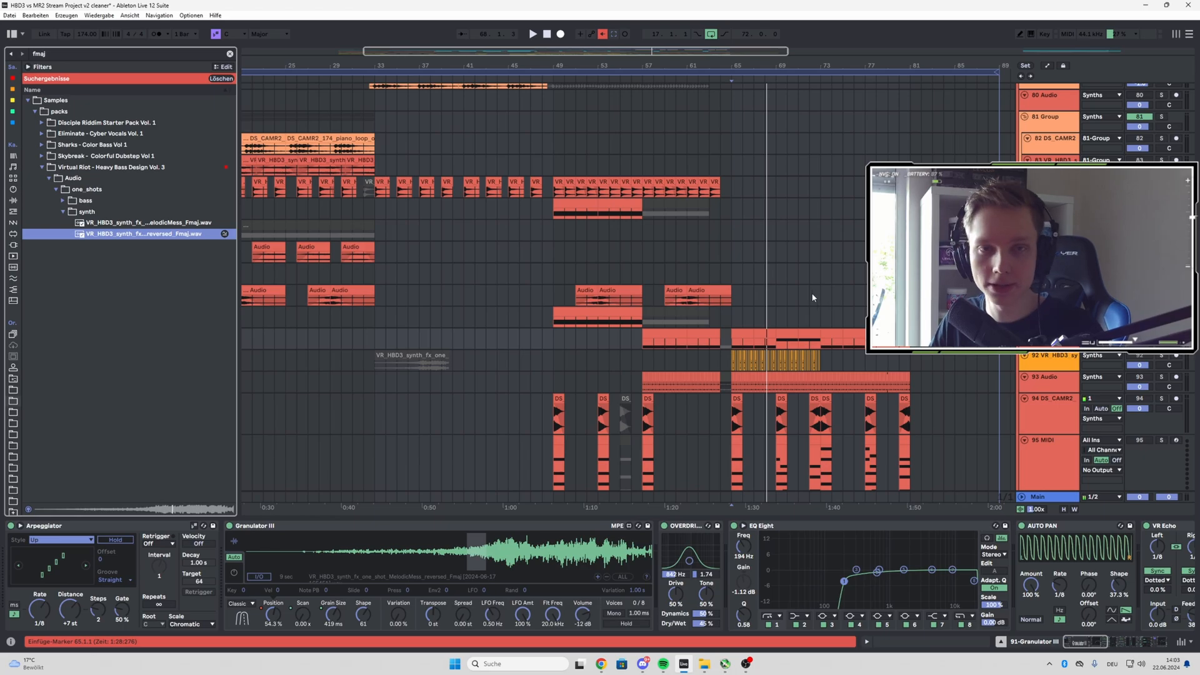
pyautogui.scroll(-3, 708, 291)
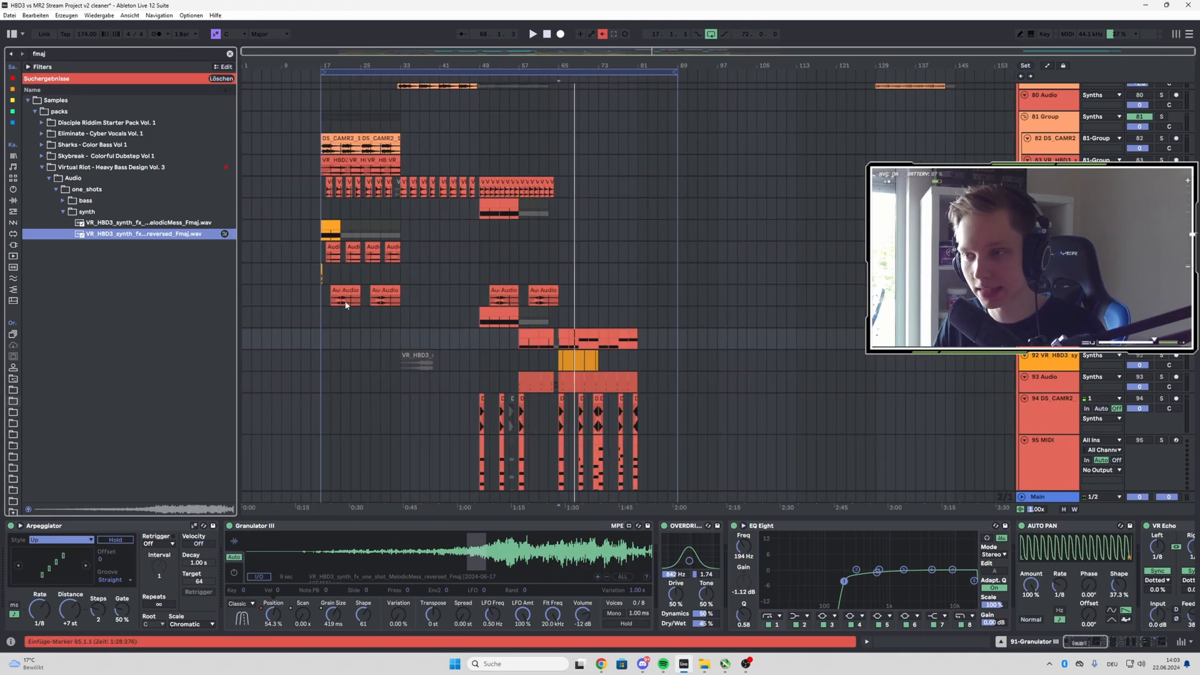
pyautogui.scroll(3, 488, 337)
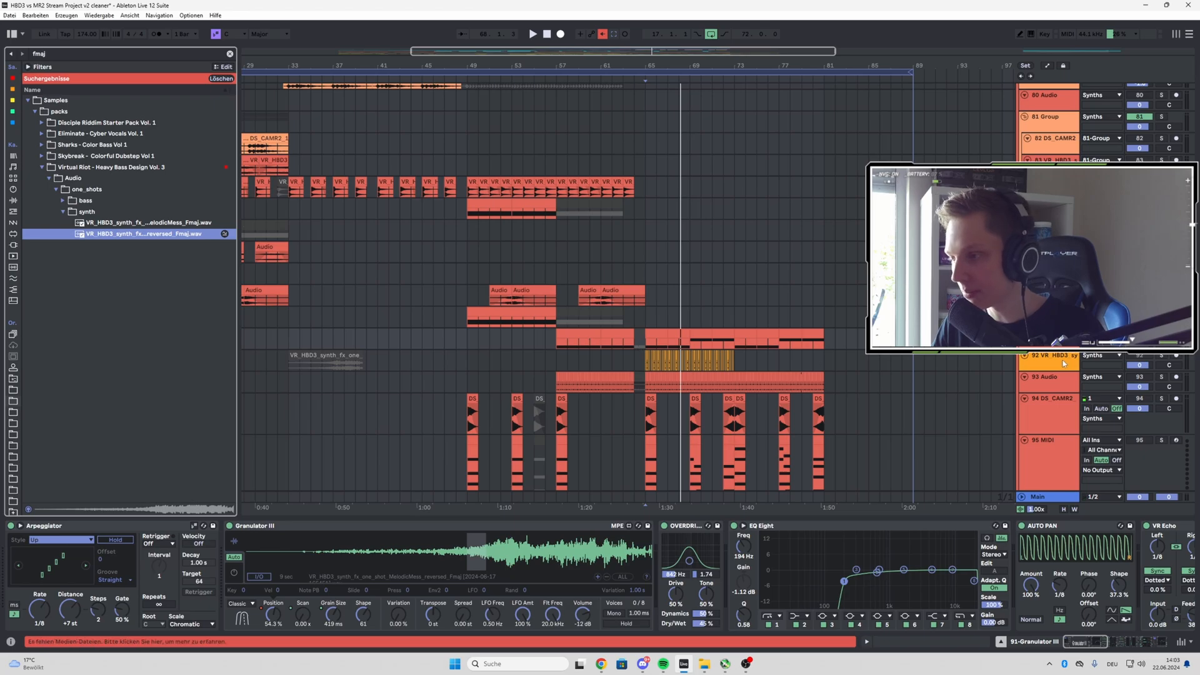
pyautogui.doubleClick(1059, 335)
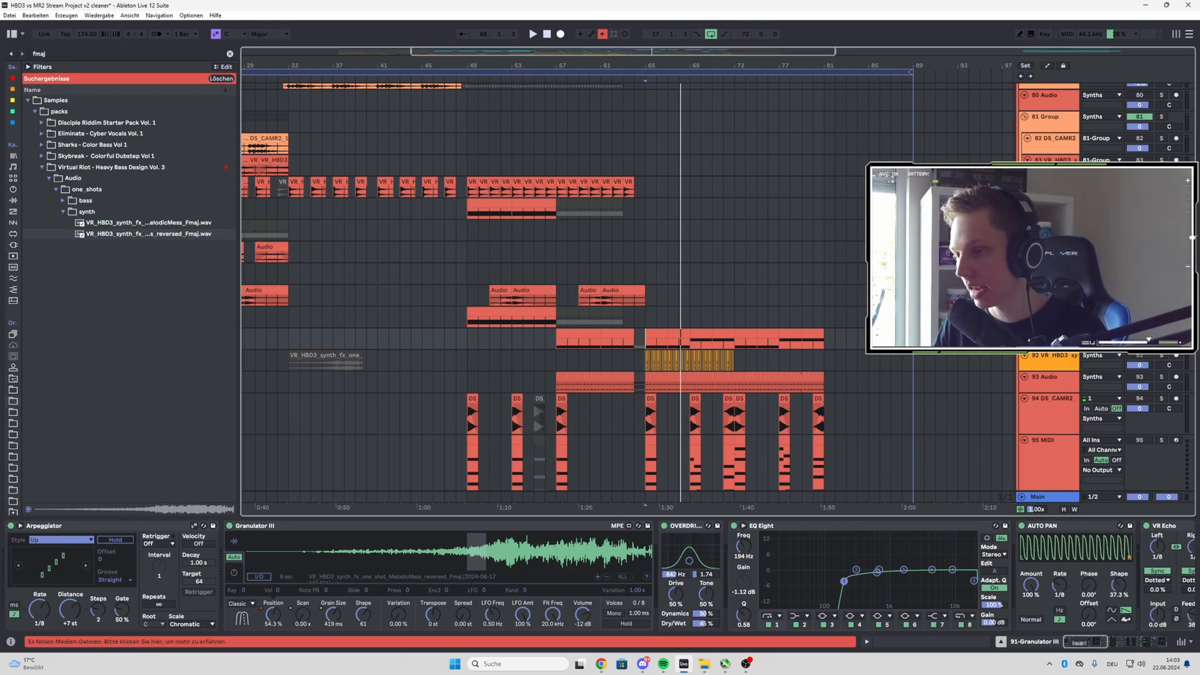
pyautogui.press('space')
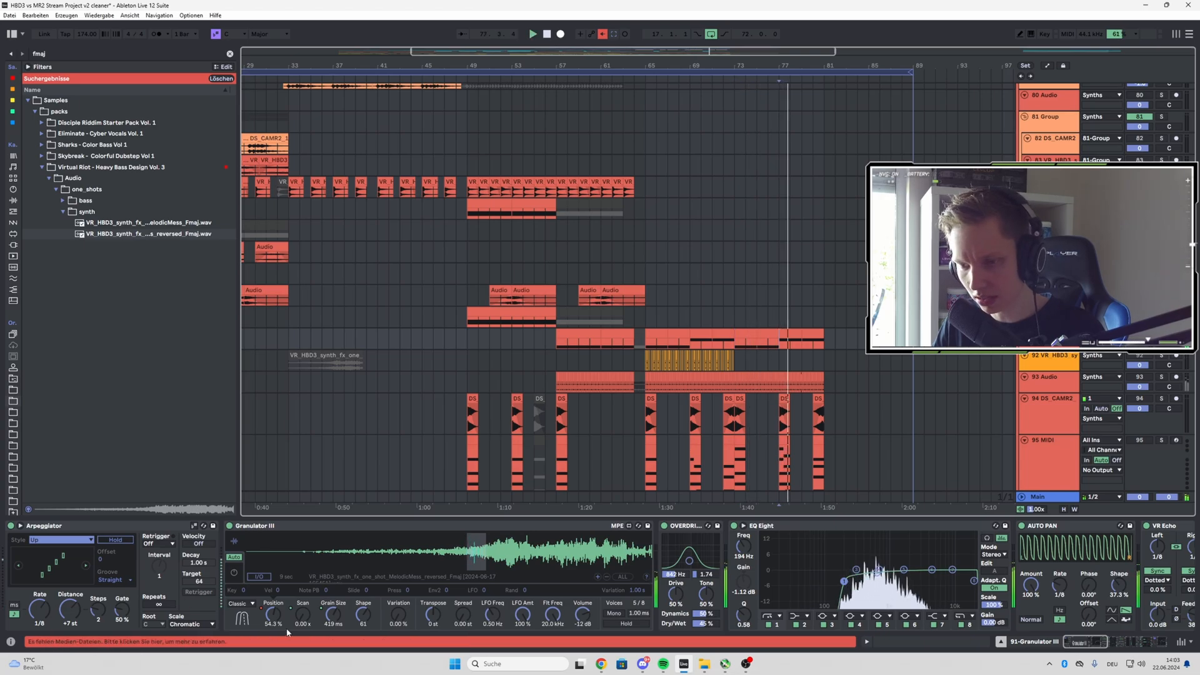
# - Show the automation of track 91, play it from bar 57 and examine its chain through to the final EQ Eight
pyautogui.rightClick(290, 526)
pyautogui.click(310, 528)
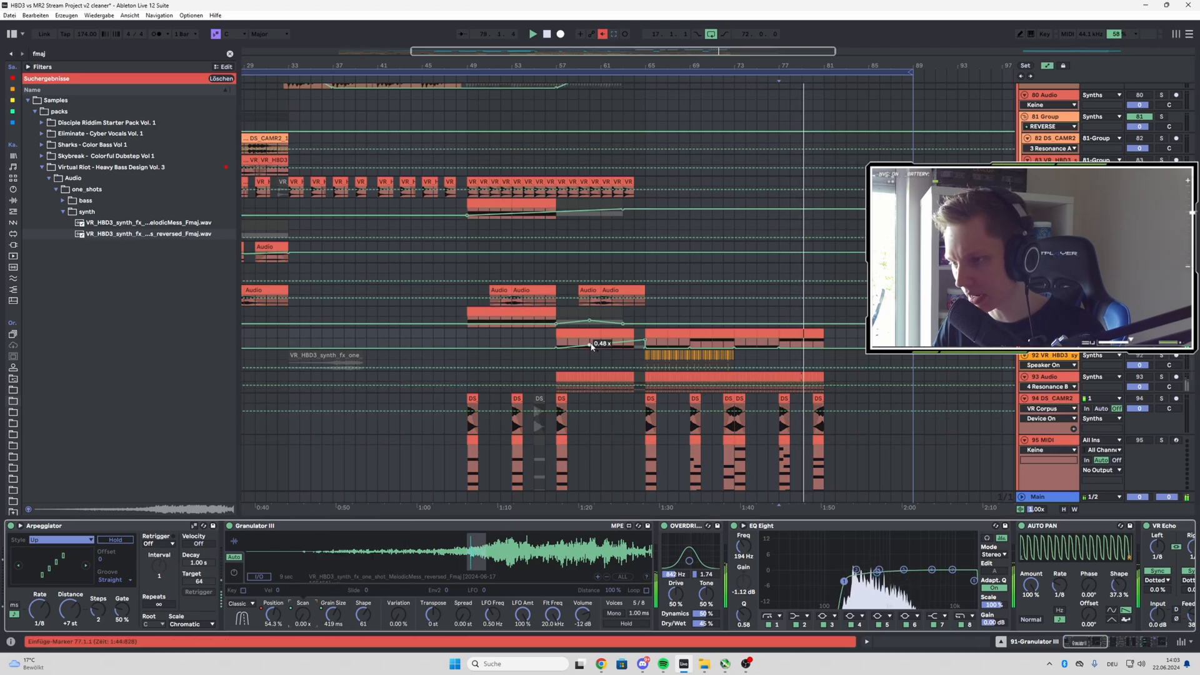
pyautogui.scroll(3, 591, 345)
pyautogui.click(516, 344)
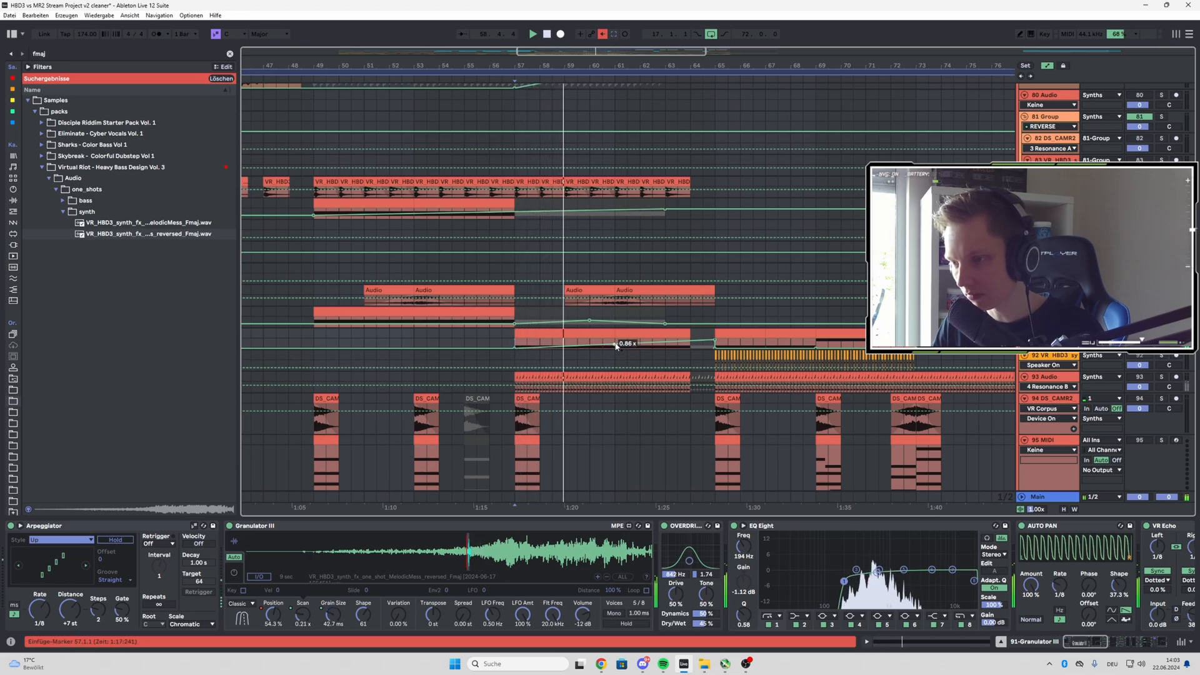
pyautogui.moveTo(1083, 642); pyautogui.dragTo(1147, 643)
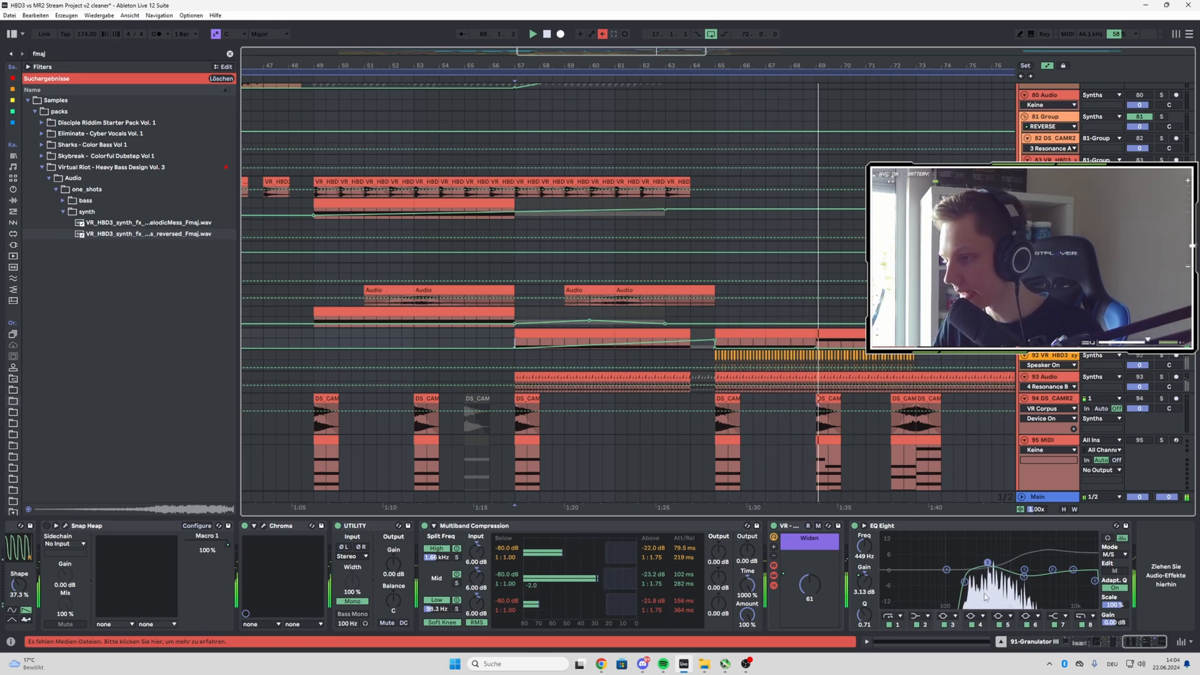
# - Play track 90 from bar 49 and examine its chain from Granulator III through to VR Echo
pyautogui.keyDown('ctrl'); pyautogui.scroll(-3, 497, 441); pyautogui.keyUp('ctrl')
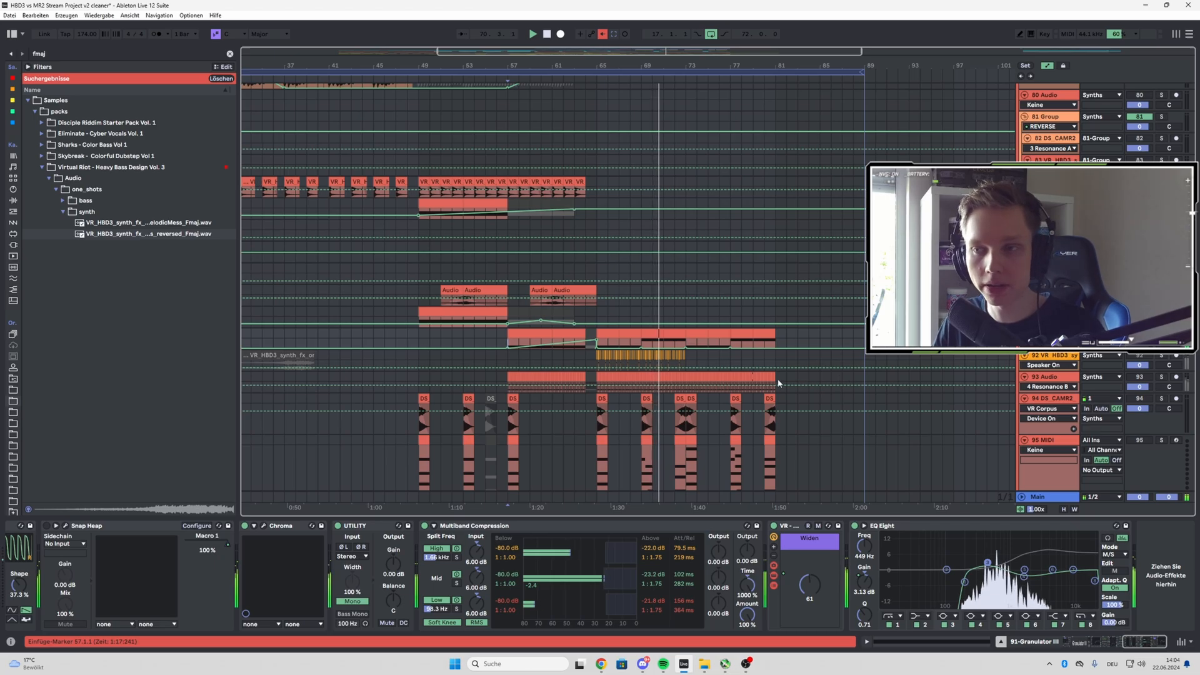
pyautogui.click(418, 318)
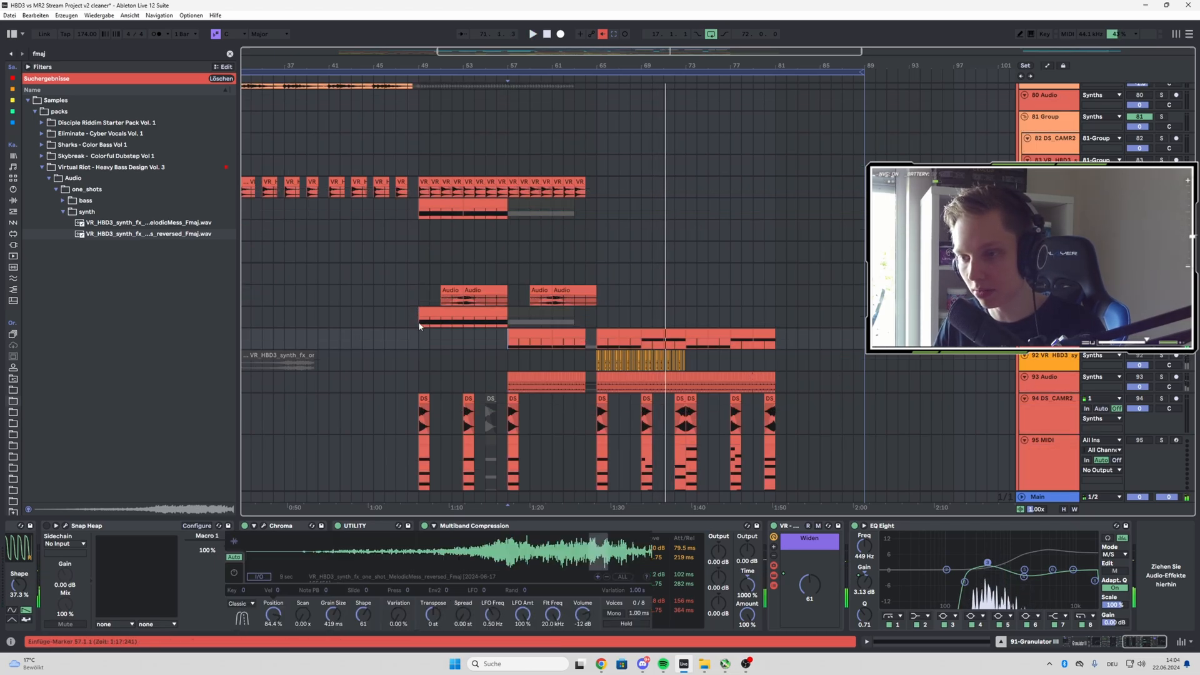
pyautogui.press('space')
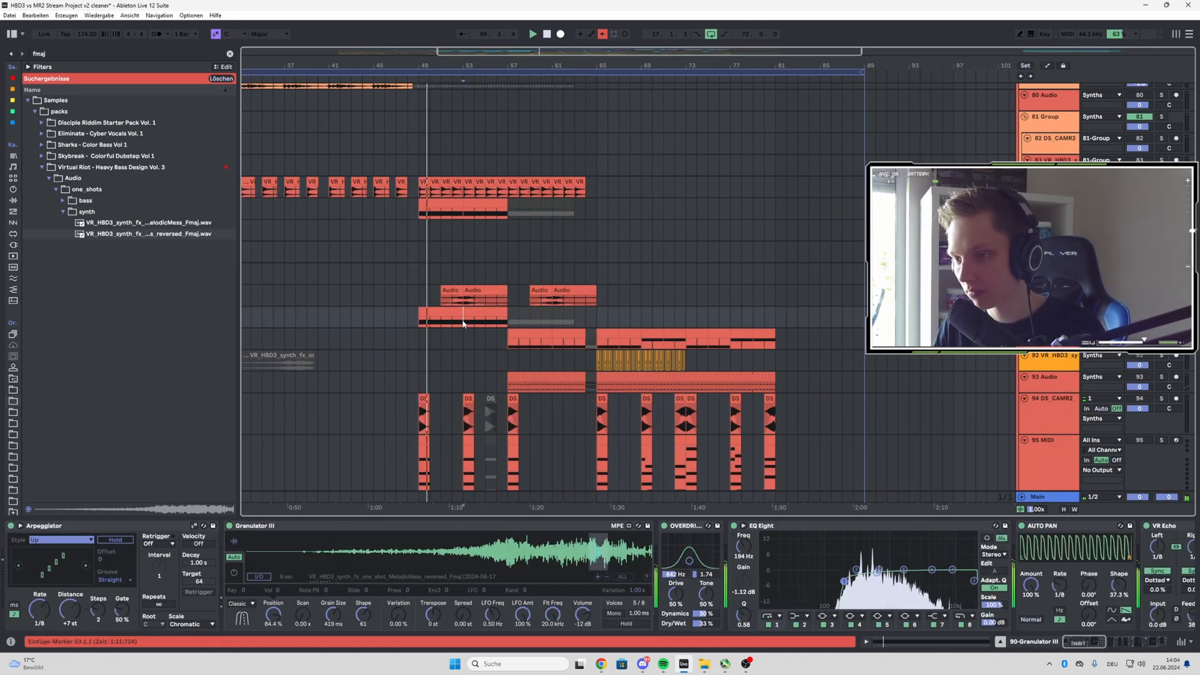
pyautogui.moveTo(1100, 643)
pyautogui.mouseDown()
pyautogui.moveTo(1163, 647)
pyautogui.moveTo(1077, 643)
pyautogui.mouseUp()
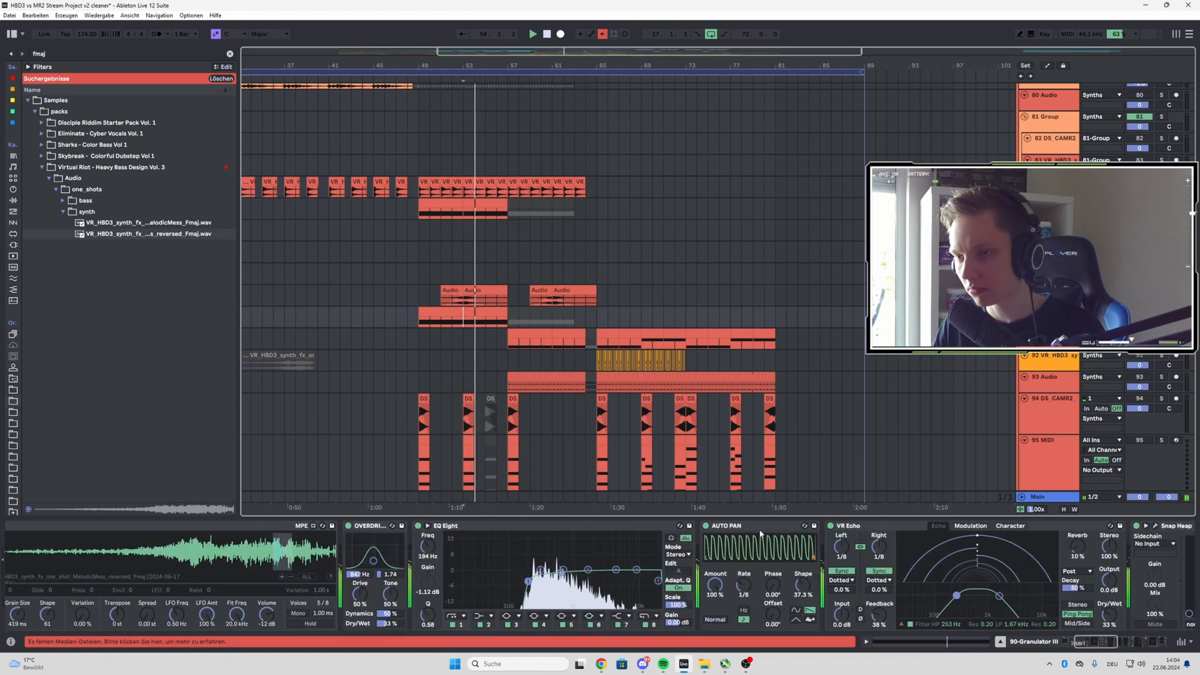
# - Play track 85 from bar 49 and examine its chain from the Complex Minor Scale Arp through the Instrument Rack onward
pyautogui.scroll(1, 718, 307)
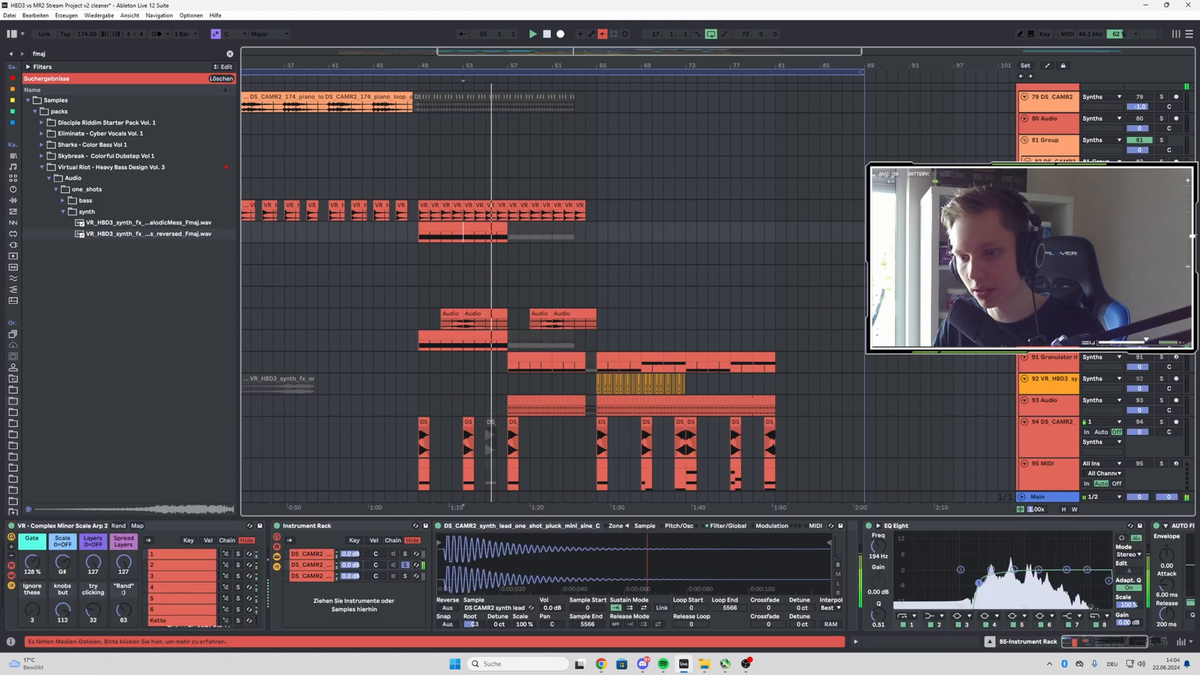
pyautogui.click(494, 244)
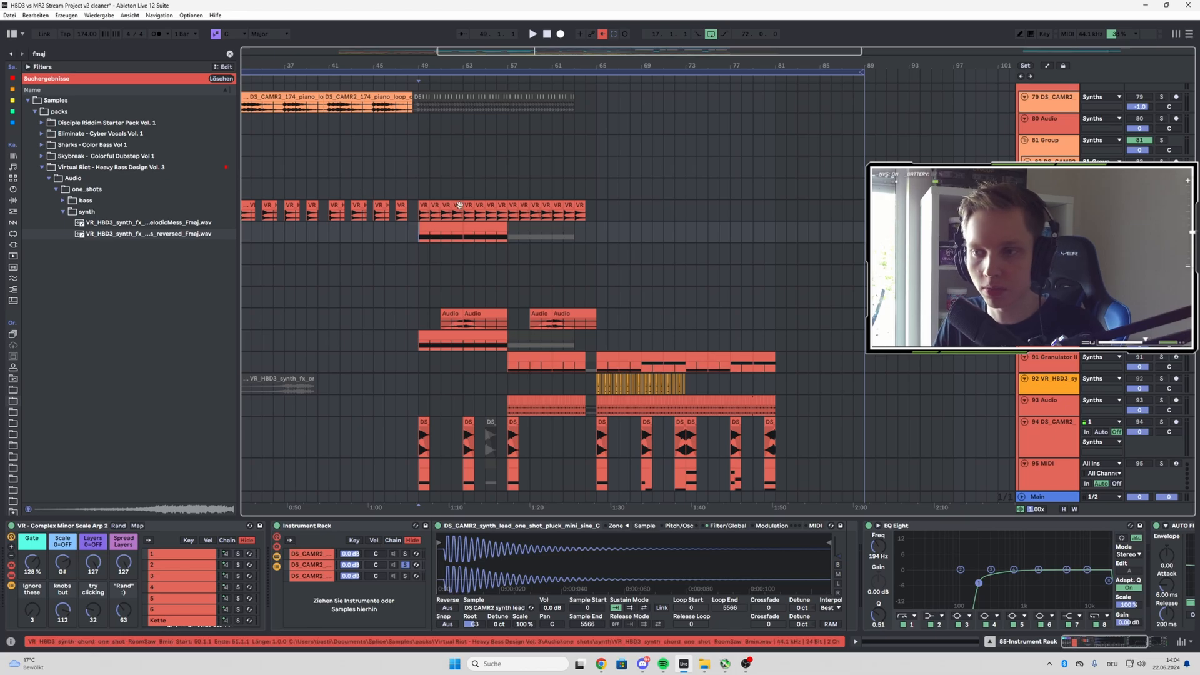
pyautogui.click(422, 241)
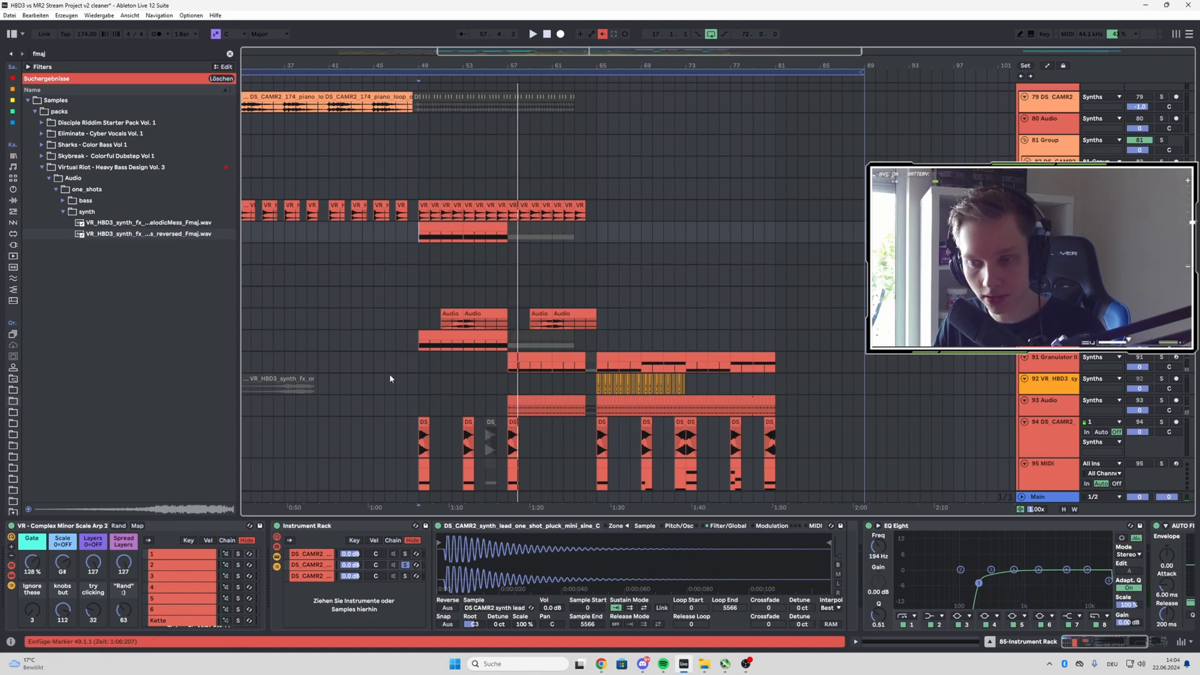
pyautogui.moveTo(1070, 641); pyautogui.dragTo(1092, 641)
# - Examine the effects on the piano loop of track 82 and the Portal device on group 81
pyautogui.scroll(-4, 493, 272)
pyautogui.scroll(3, 369, 260)
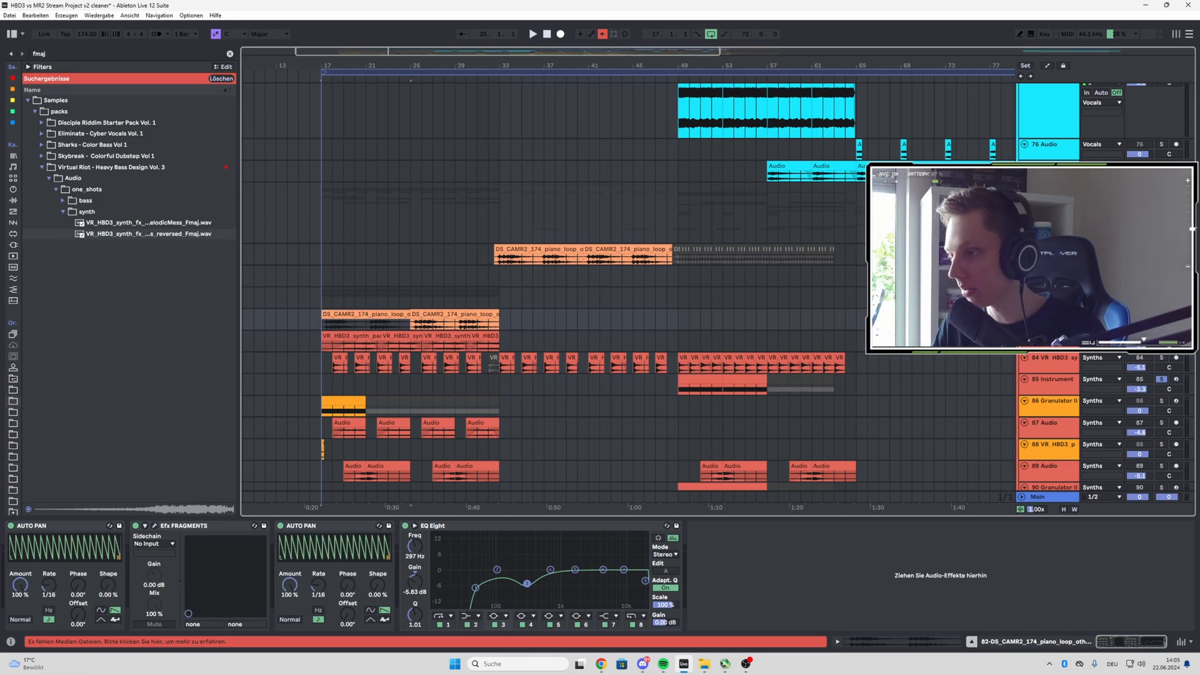
pyautogui.click(1051, 293)
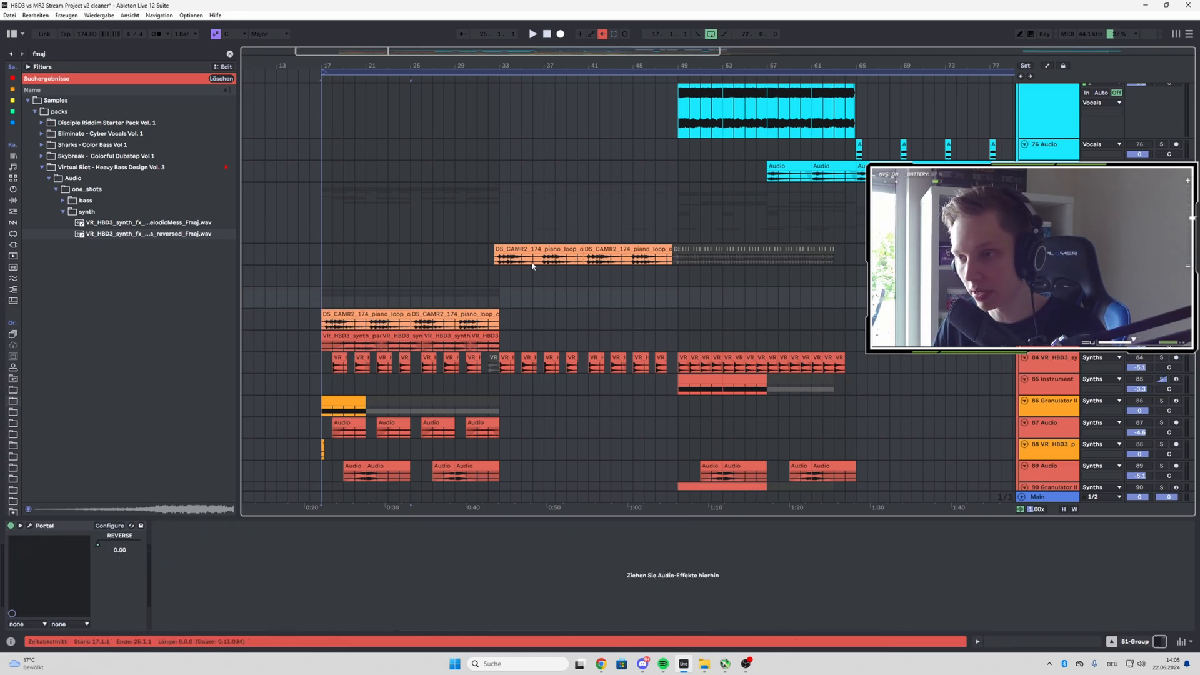
# - Play the piano loop of track 79, examine its effect chain and select the loop's first clip at bar 33
pyautogui.click(555, 257)
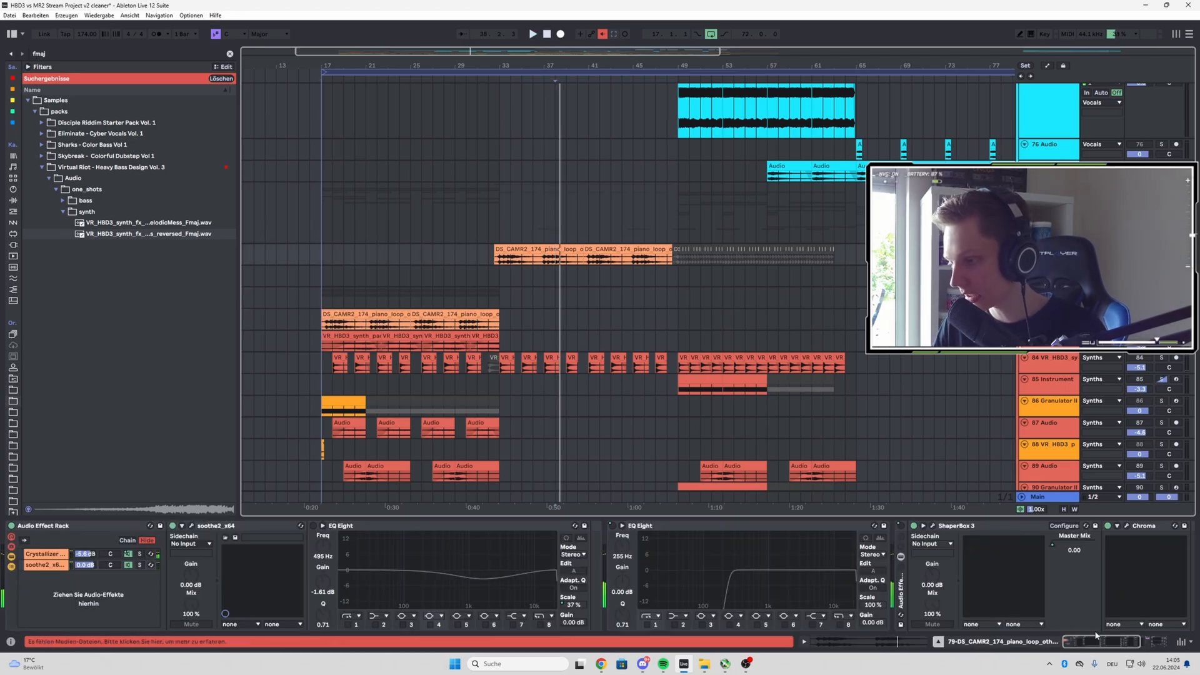
pyautogui.moveTo(1096, 642); pyautogui.dragTo(1115, 641)
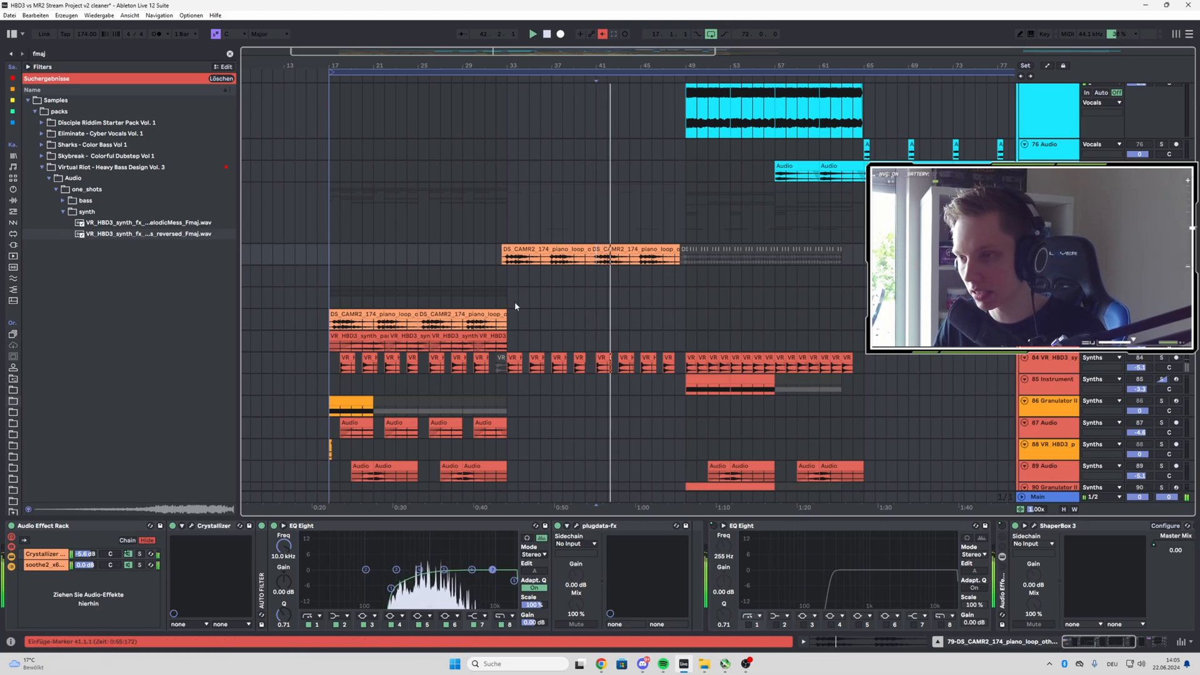
pyautogui.click(537, 258)
pyautogui.press('space')
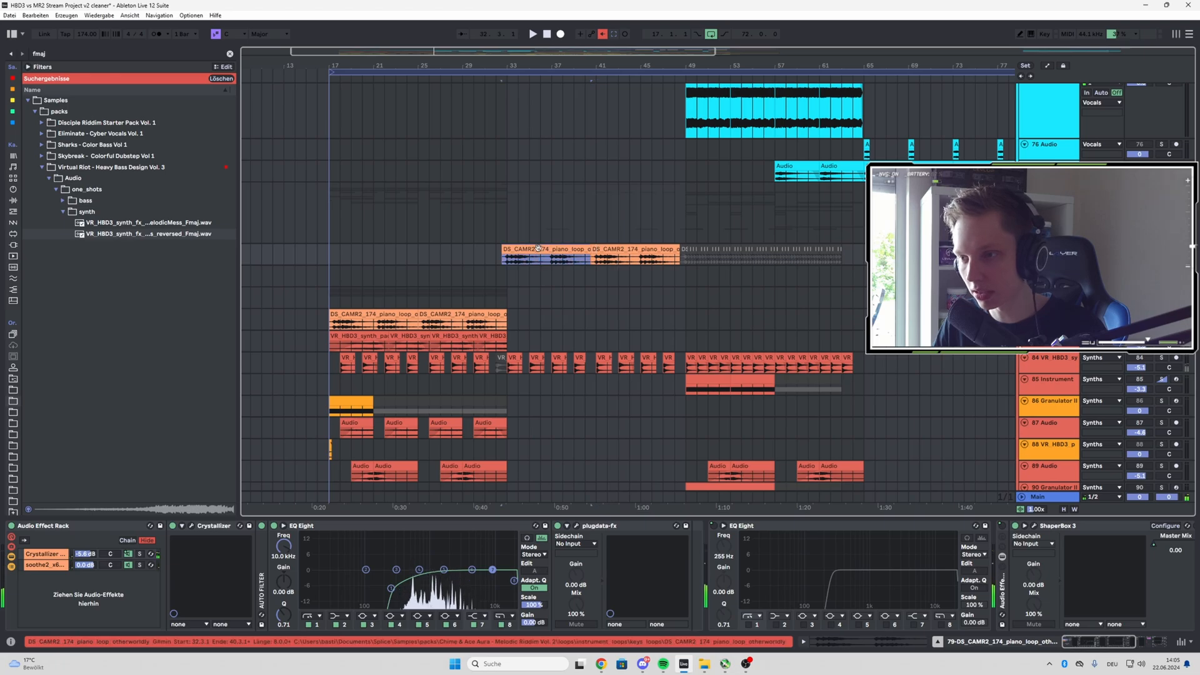
# - Reveal the source sample of the otherworldly piano loop clip on track 79 in the sample browser
pyautogui.rightClick(563, 250)
pyautogui.click(600, 380)
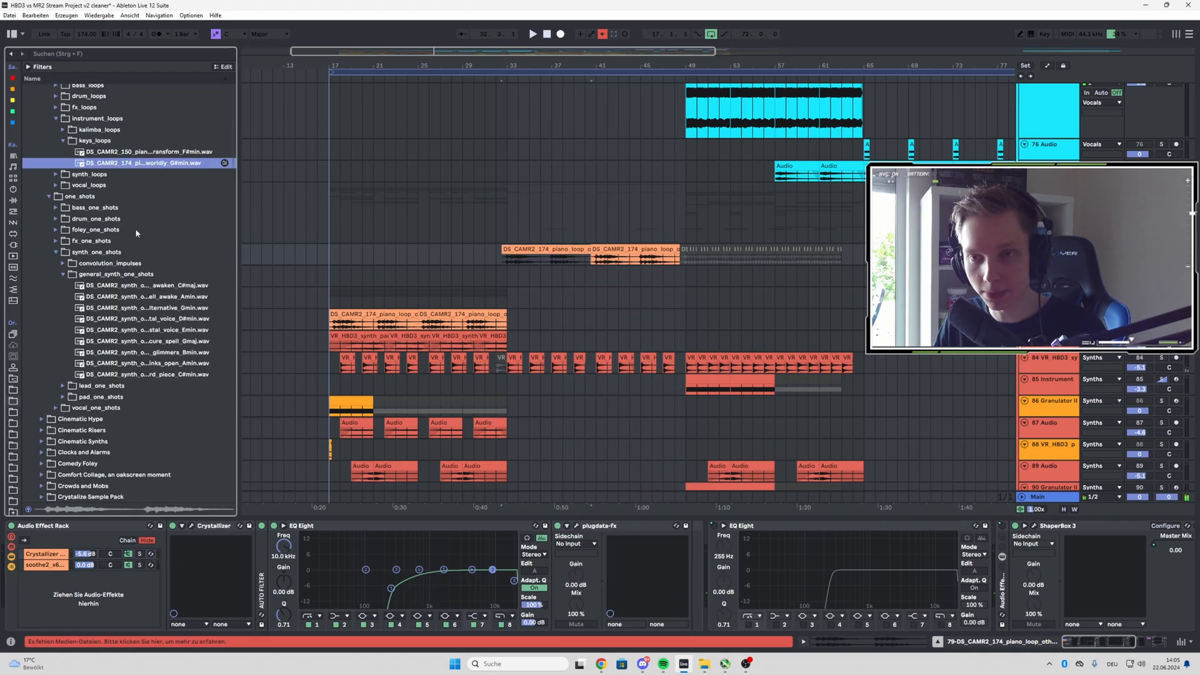
pyautogui.scroll(1, 554, 282)
pyautogui.scroll(3, 553, 281)
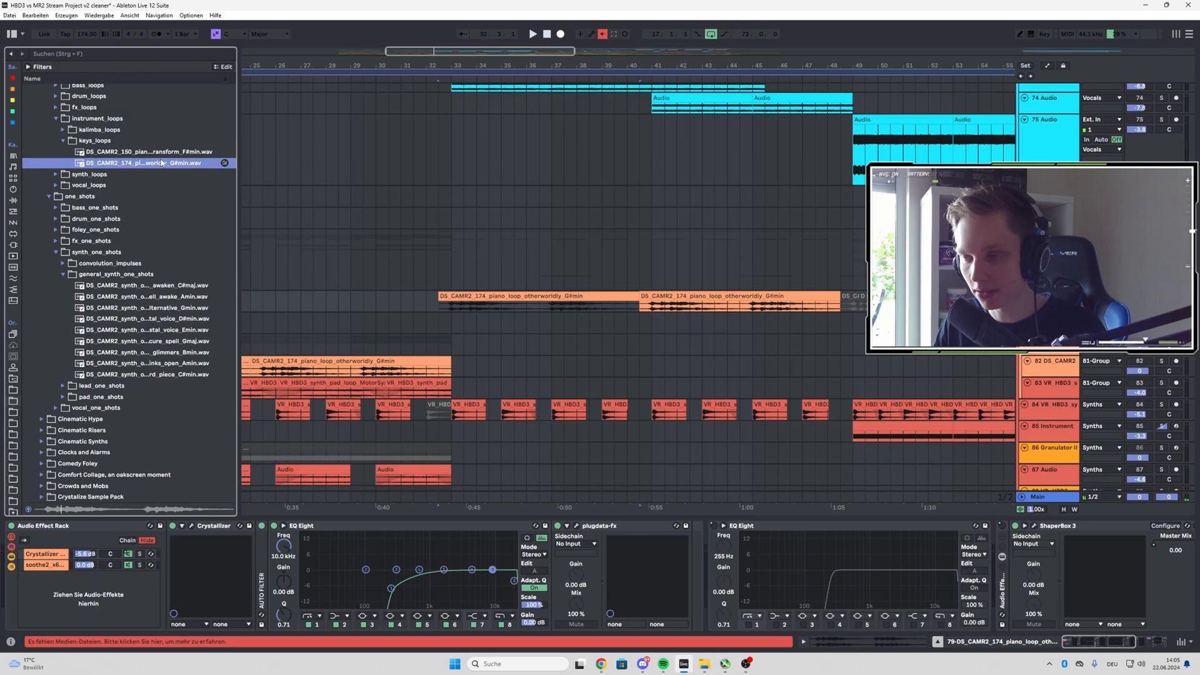
# - Play the piano loop on track 79 from bar 32 and inspect its N-Spectral Mask plugin
pyautogui.scroll(-3, 478, 277)
pyautogui.click(463, 308)
pyautogui.press('space')
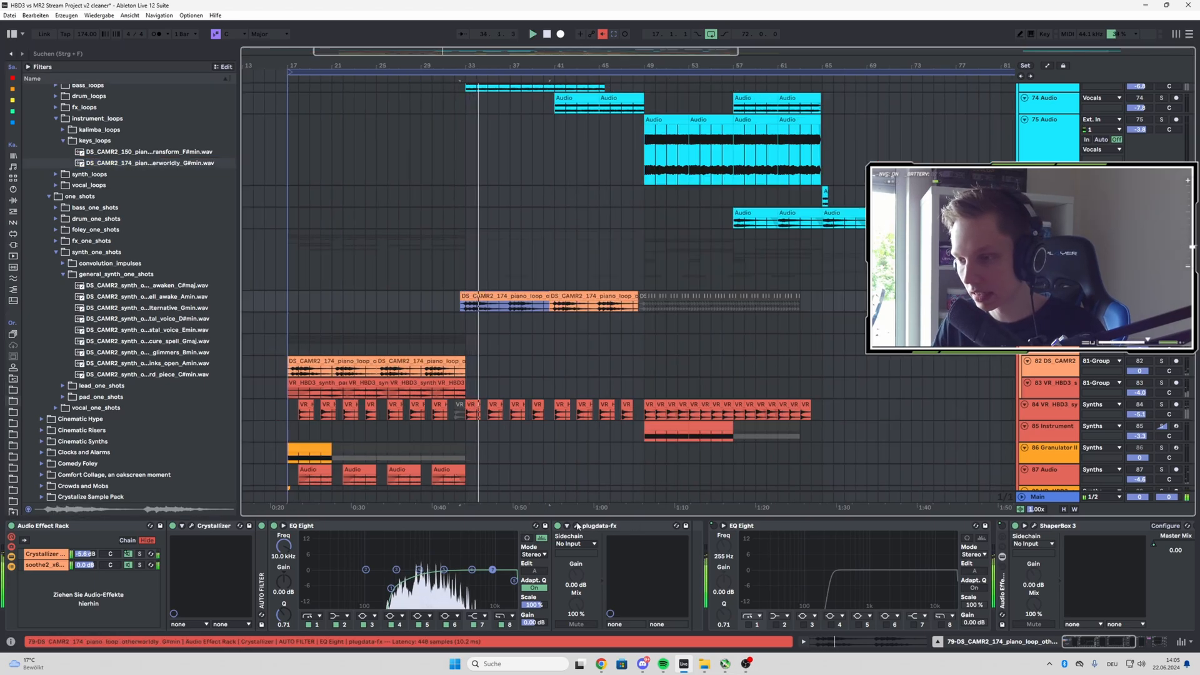
pyautogui.click(577, 525)
pyautogui.moveTo(350, 287); pyautogui.dragTo(379, 225)
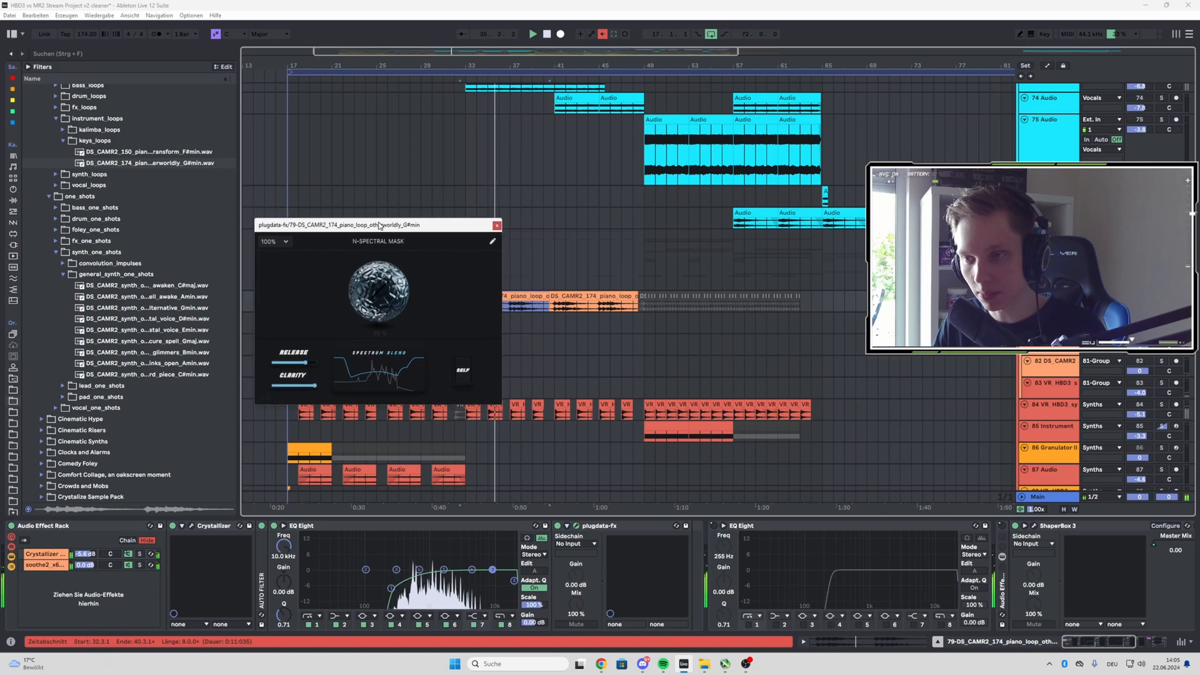
pyautogui.click(496, 227)
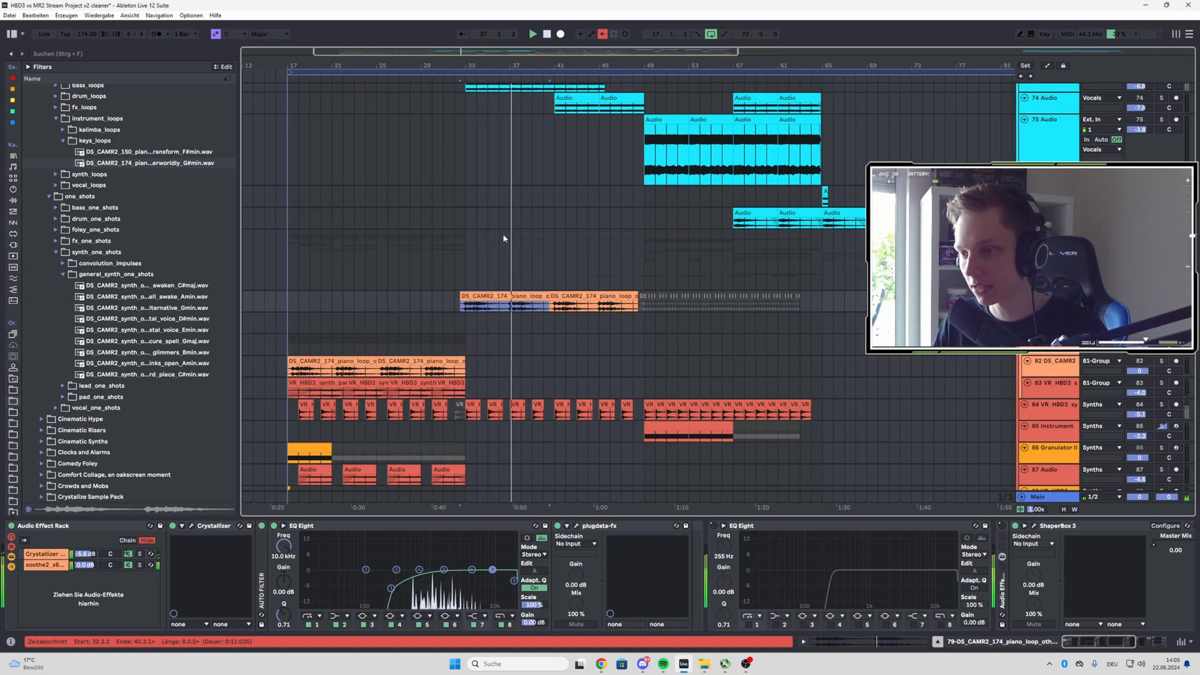
# - Play the Granulator III clip on track 86 from bar 17
pyautogui.scroll(1, 546, 275)
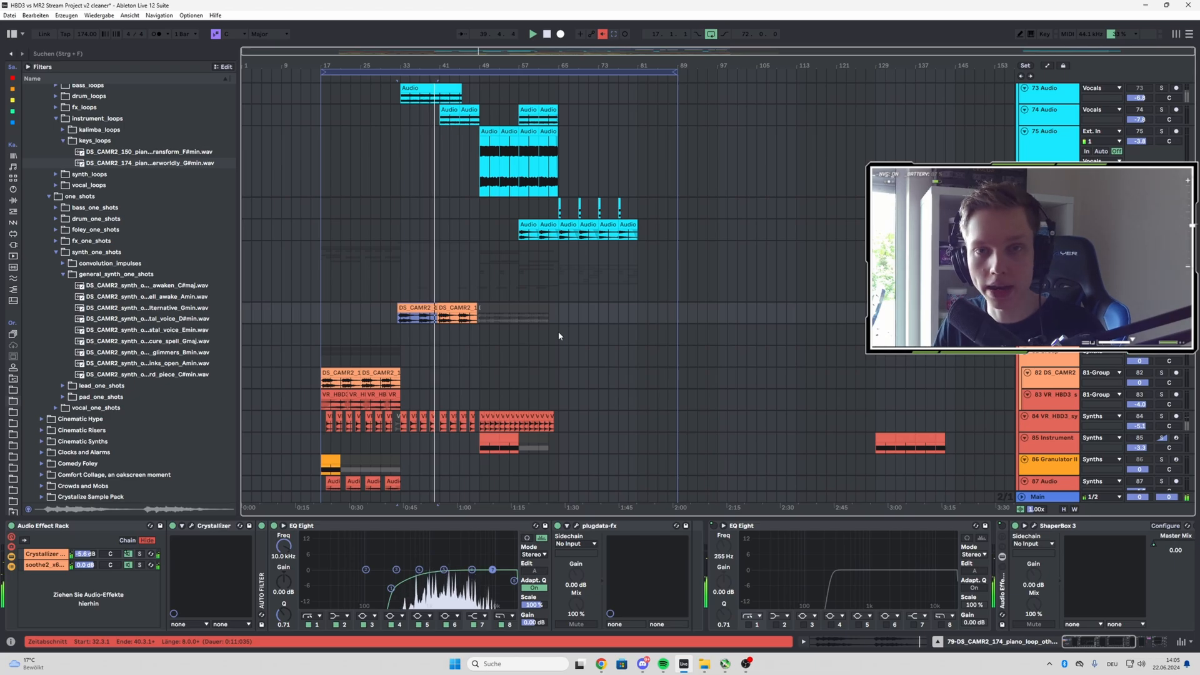
pyautogui.scroll(3, 466, 319)
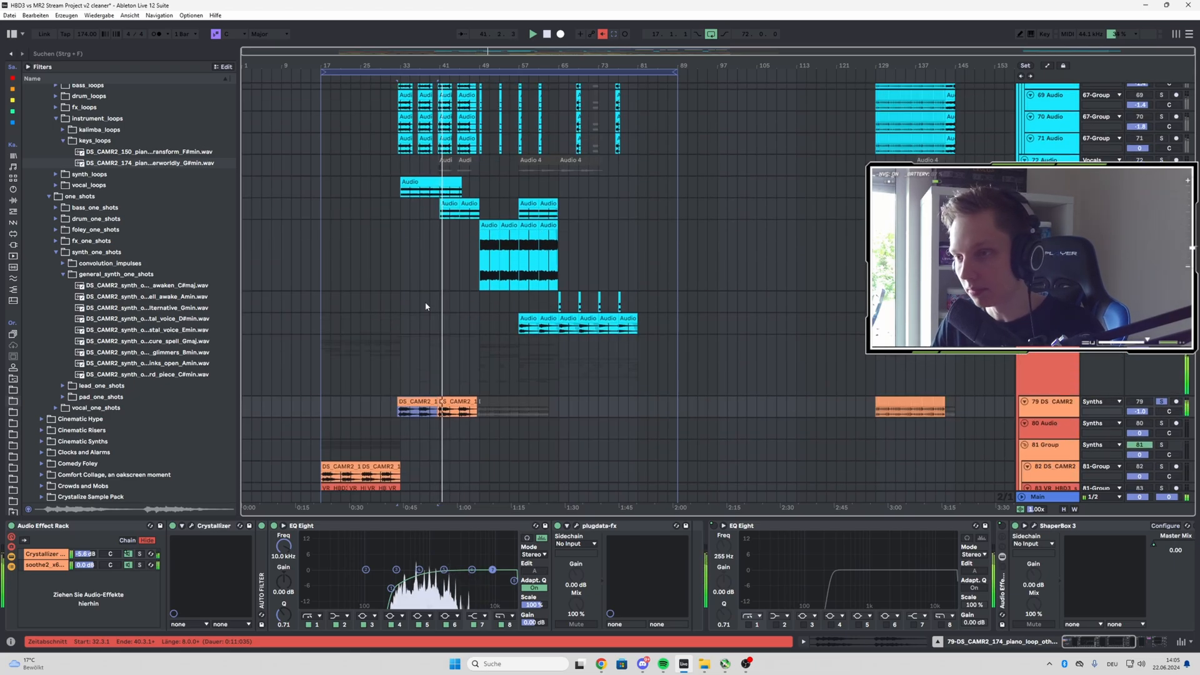
pyautogui.scroll(-10, 425, 306)
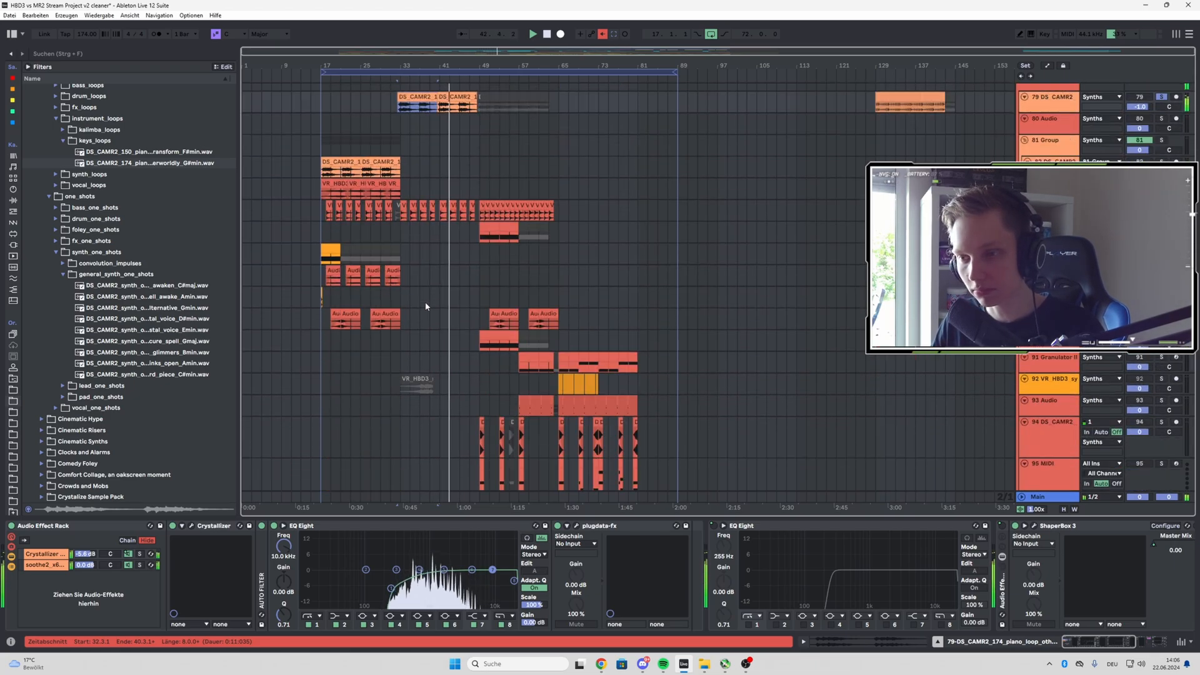
pyautogui.scroll(4, 319, 292)
pyautogui.click(322, 259)
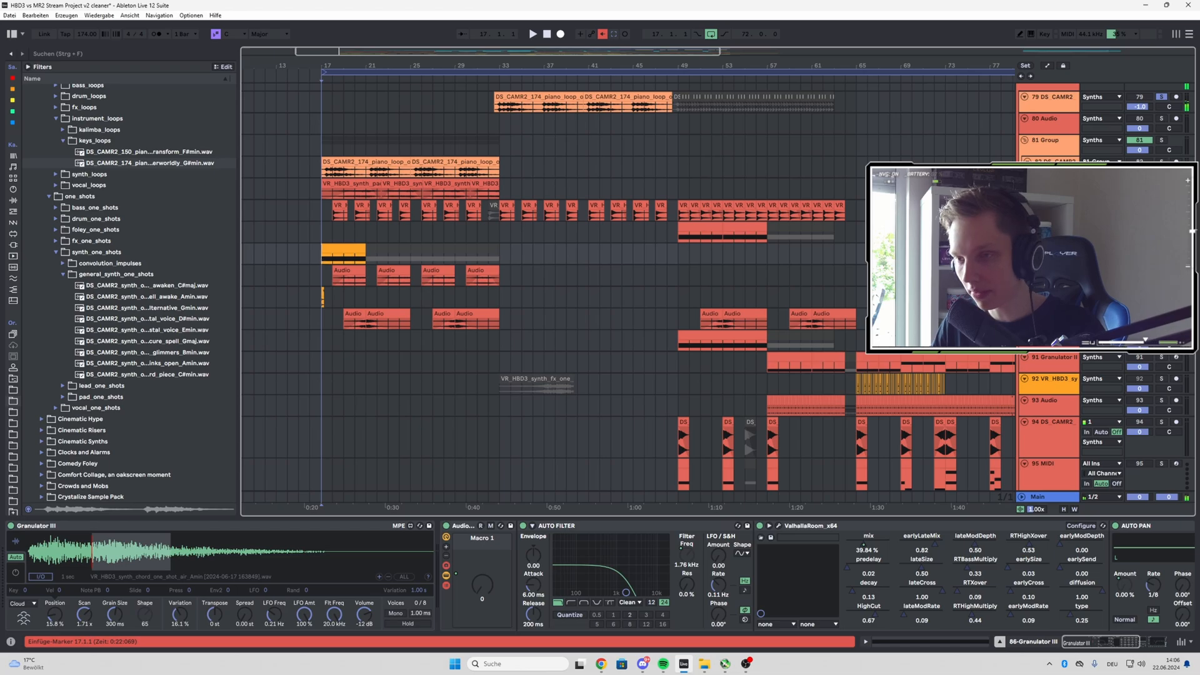
pyautogui.press('space')
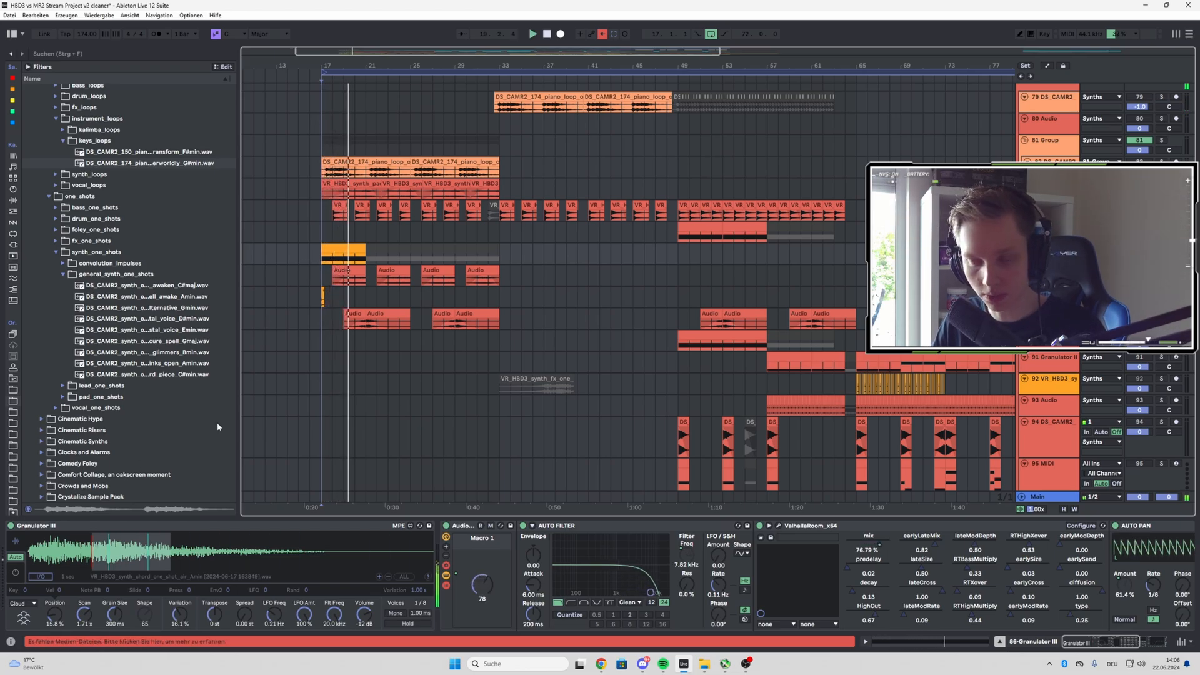
# - Audition the audio clip on track 87 from bar 18 and the percussion clip on track 88 from bar 17
pyautogui.scroll(2, 276, 307)
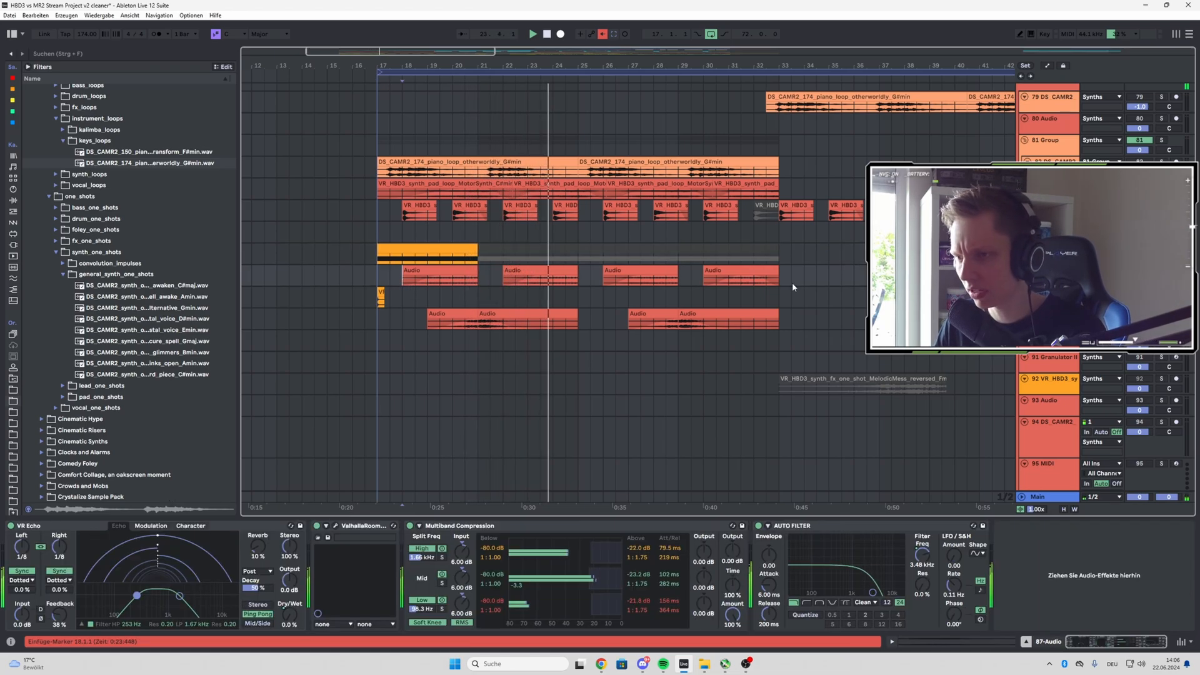
pyautogui.click(401, 281)
pyautogui.press('space')
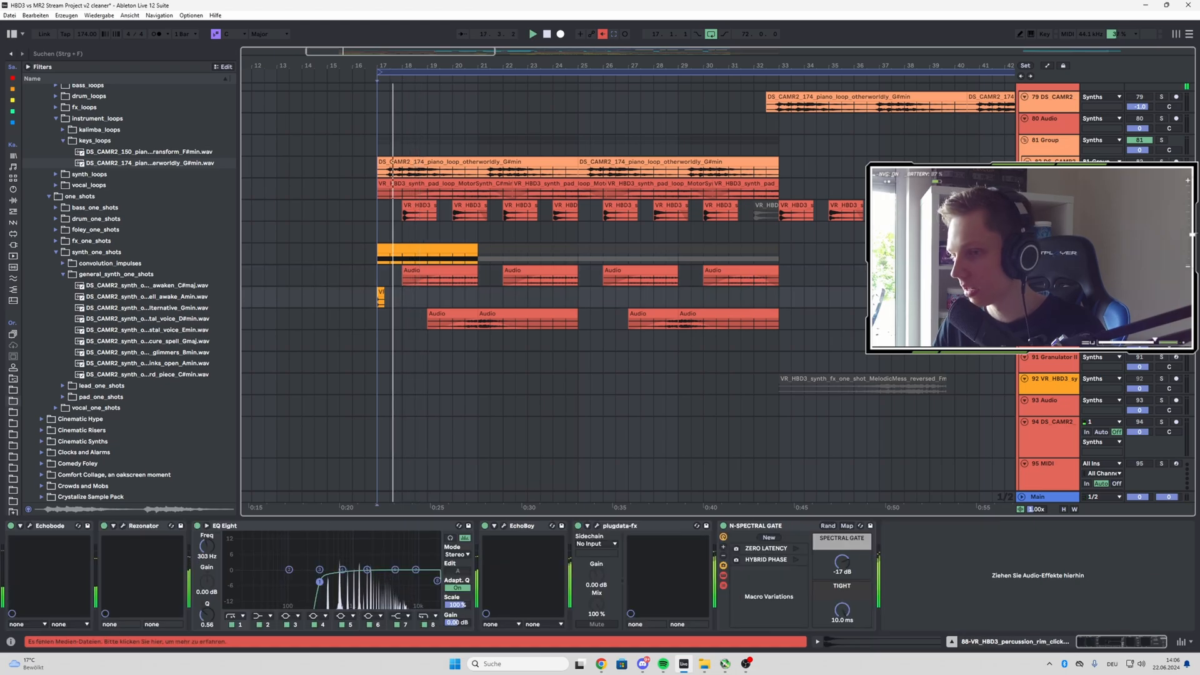
pyautogui.press('space')
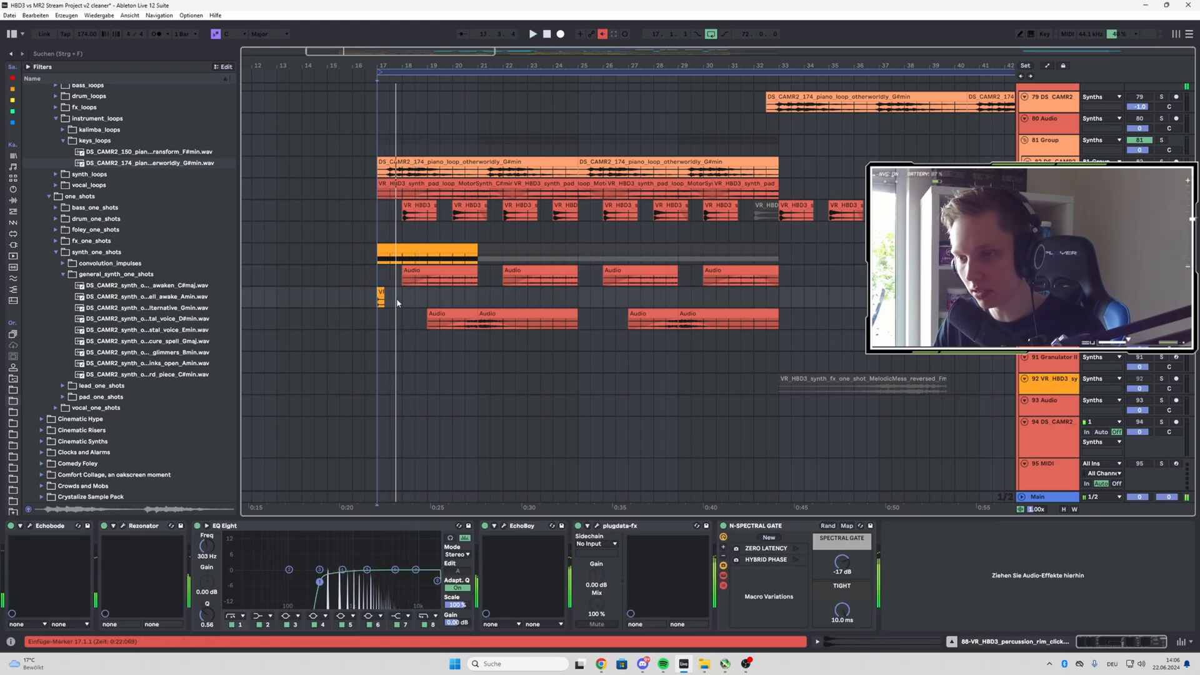
# - Reveal the source sample of the percussion rim click clip at bar 17 in the sample browser
pyautogui.scroll(5, 369, 292)
pyautogui.rightClick(442, 300)
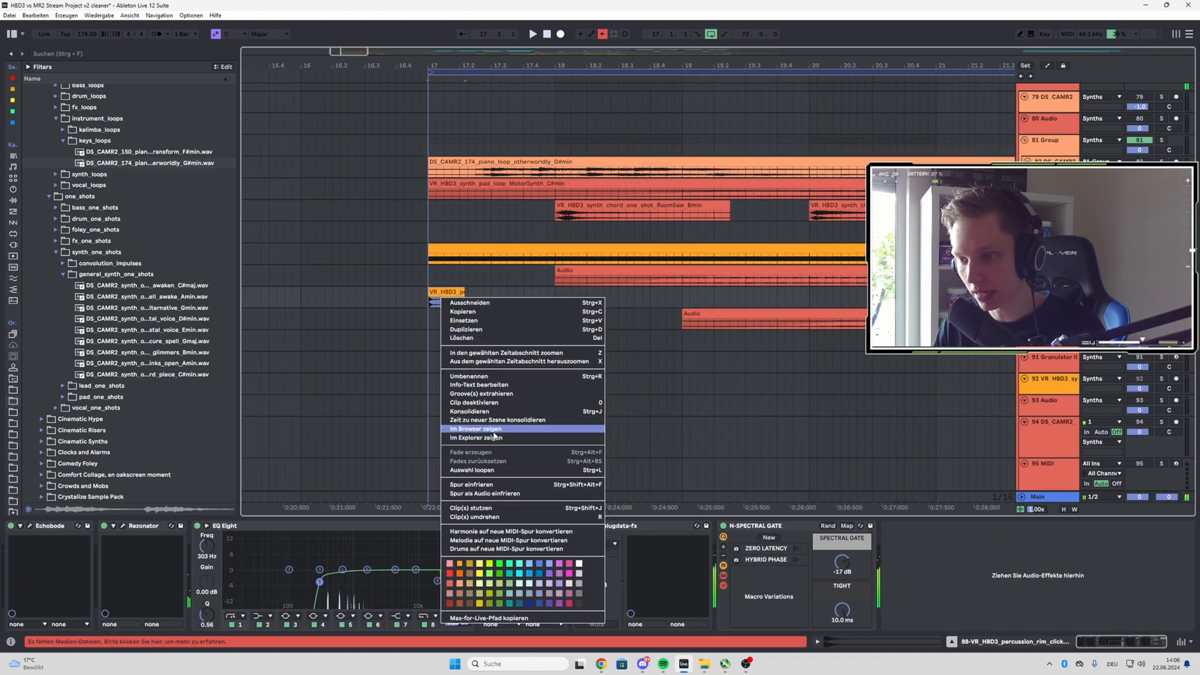
pyautogui.click(493, 431)
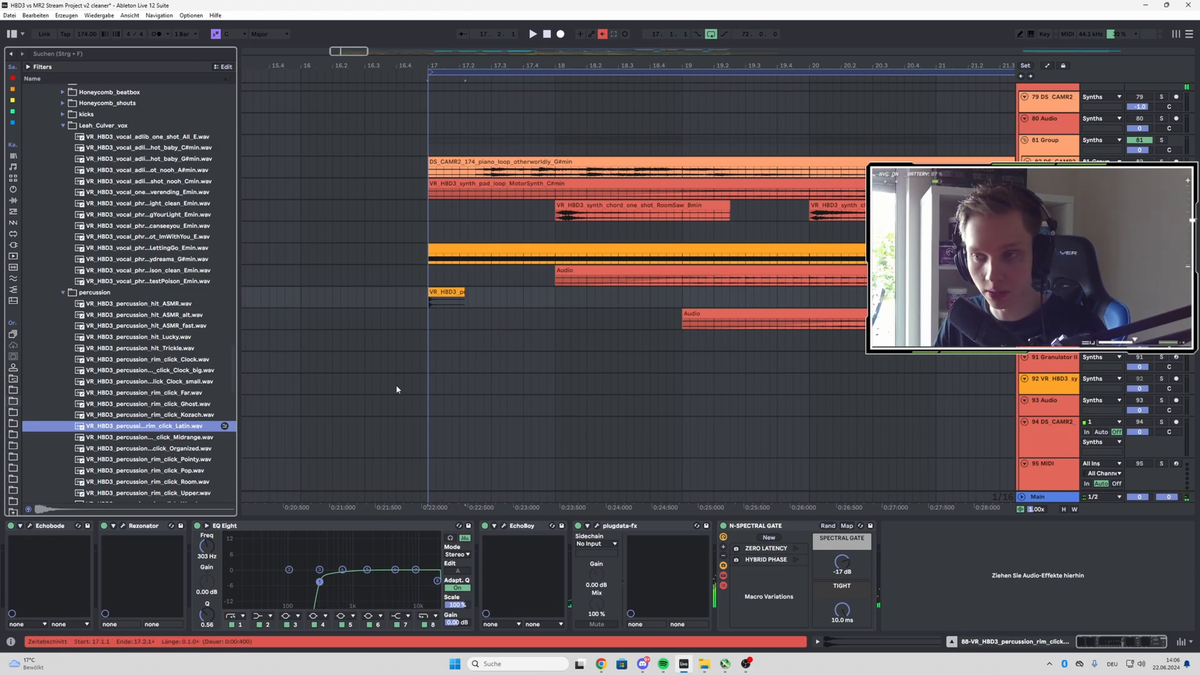
# - Play the rim click clip and inspect the Rezonator plugin in its device chain
pyautogui.press('space')
pyautogui.click(122, 527)
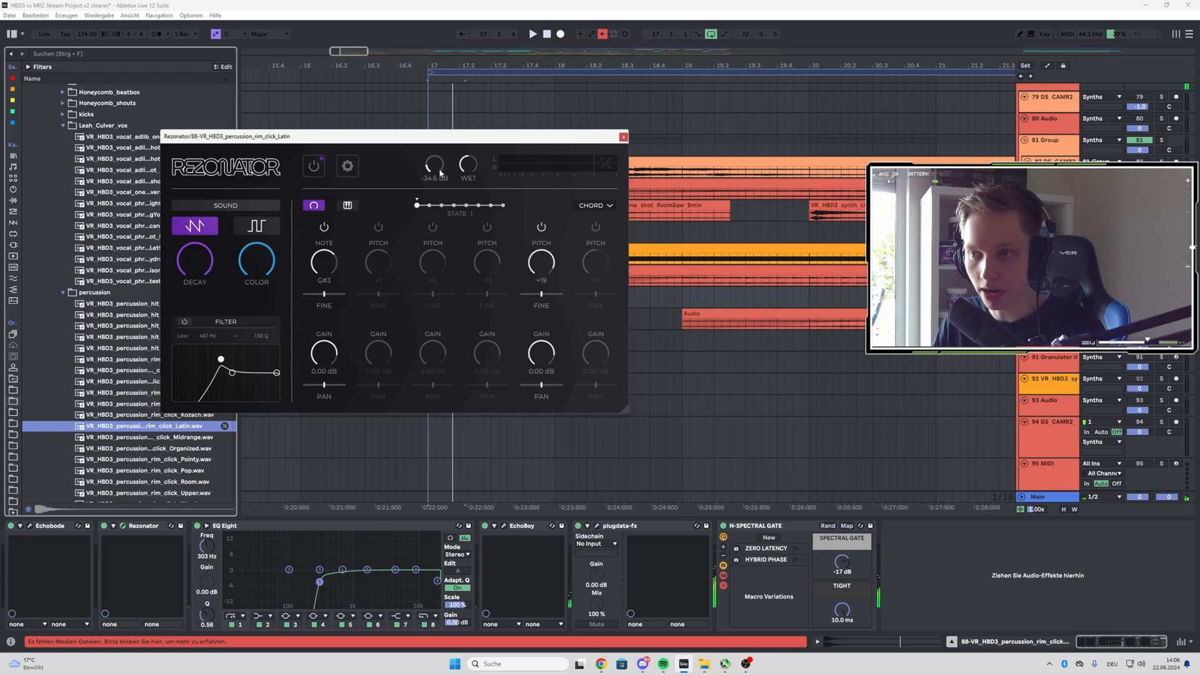
pyautogui.click(623, 137)
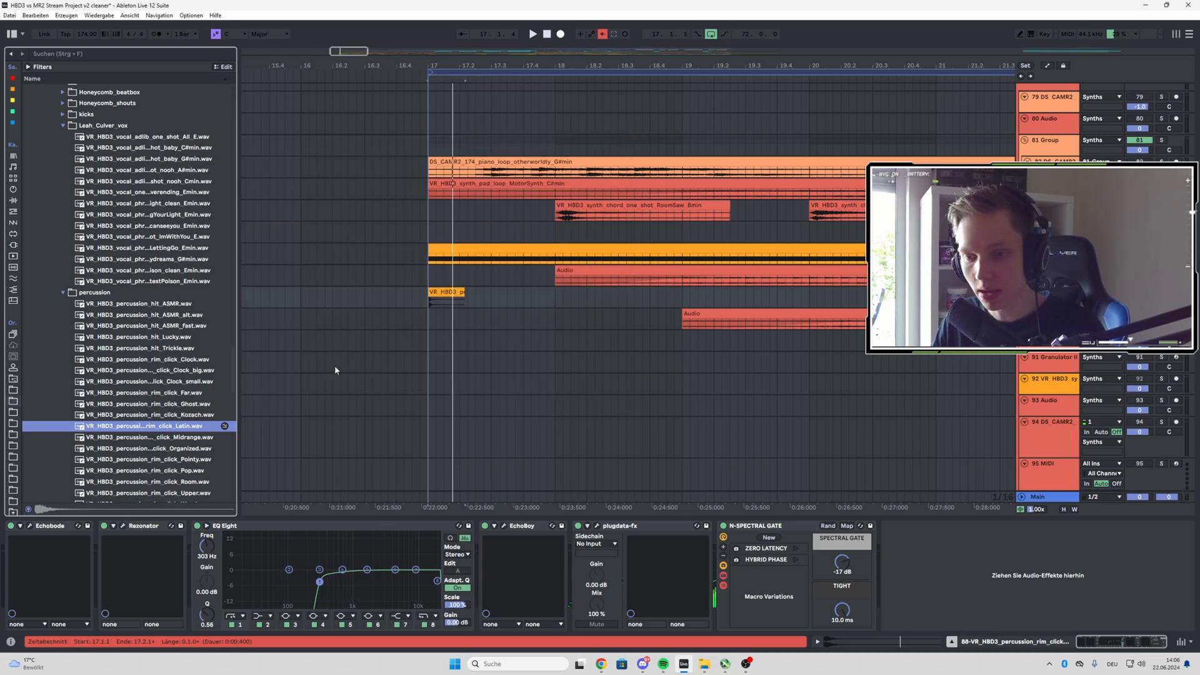
# - Open the rim click track's Echobode, EchoBoy and N-Spec Comp plugins to inspect their settings
pyautogui.click(29, 527)
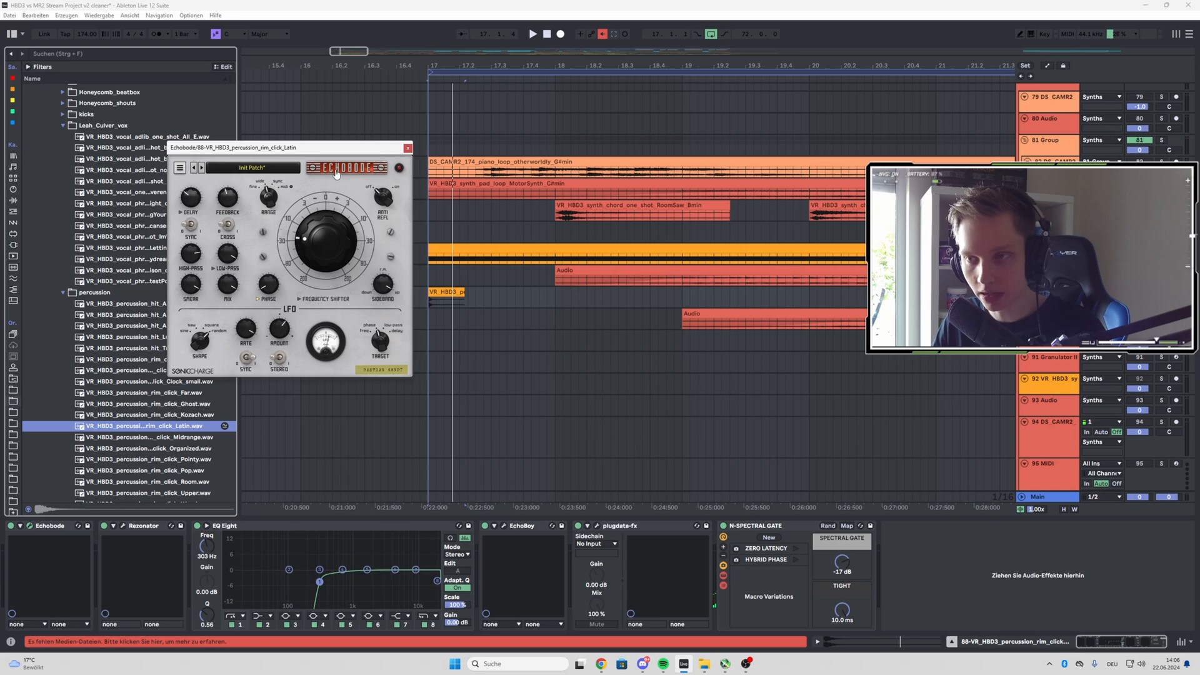
pyautogui.moveTo(335, 146); pyautogui.dragTo(355, 184)
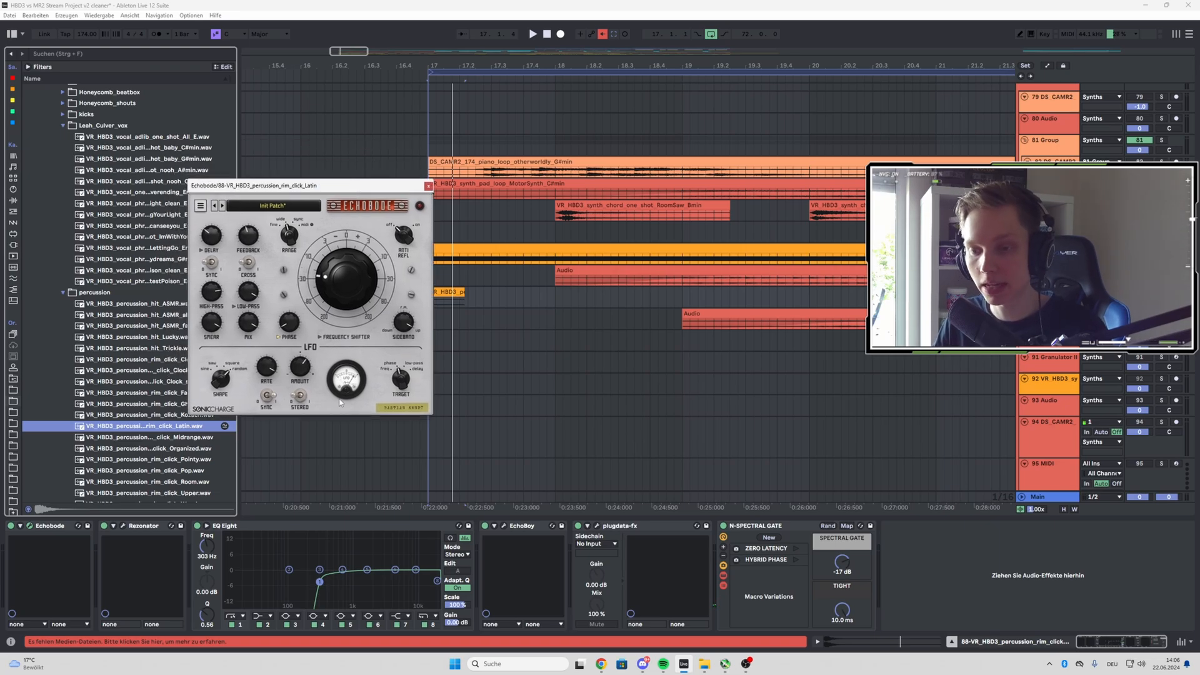
pyautogui.click(504, 527)
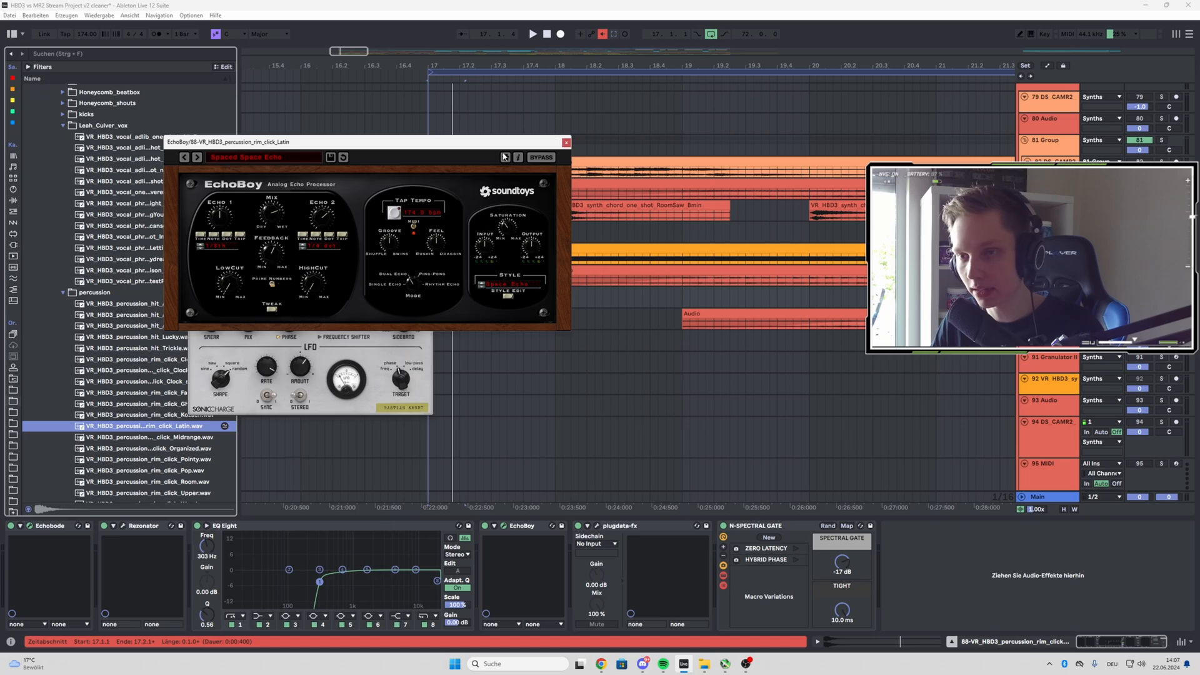
pyautogui.moveTo(333, 148); pyautogui.dragTo(357, 153)
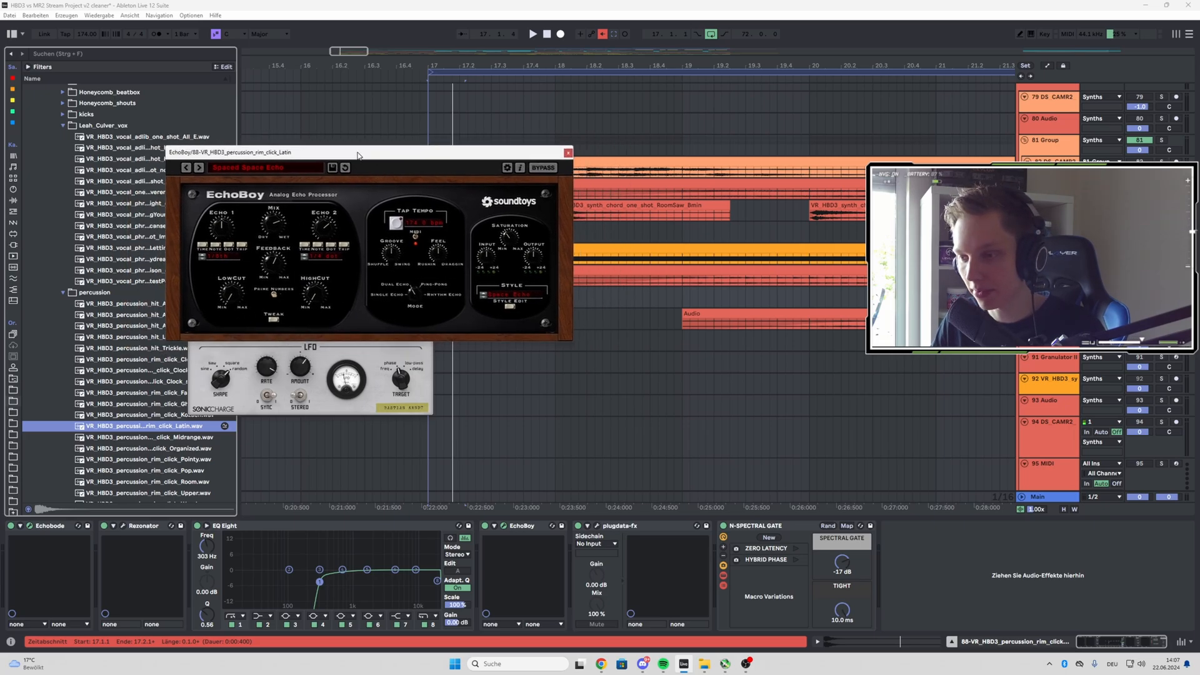
pyautogui.click(597, 527)
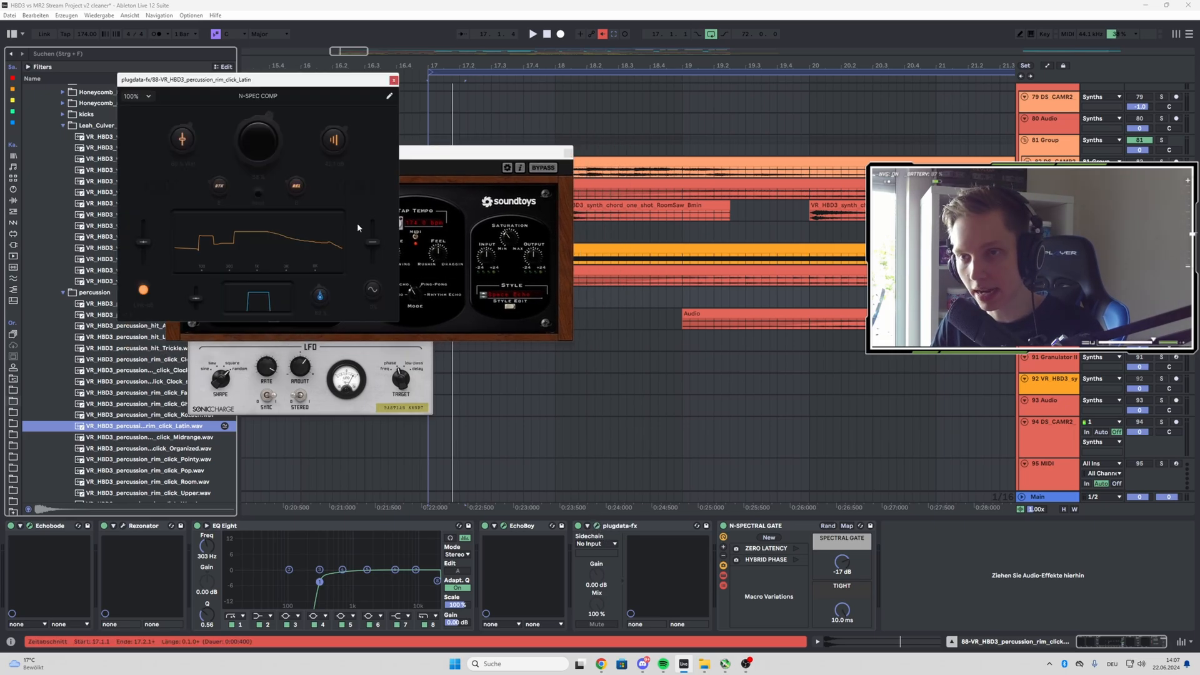
pyautogui.moveTo(271, 84); pyautogui.dragTo(319, 157)
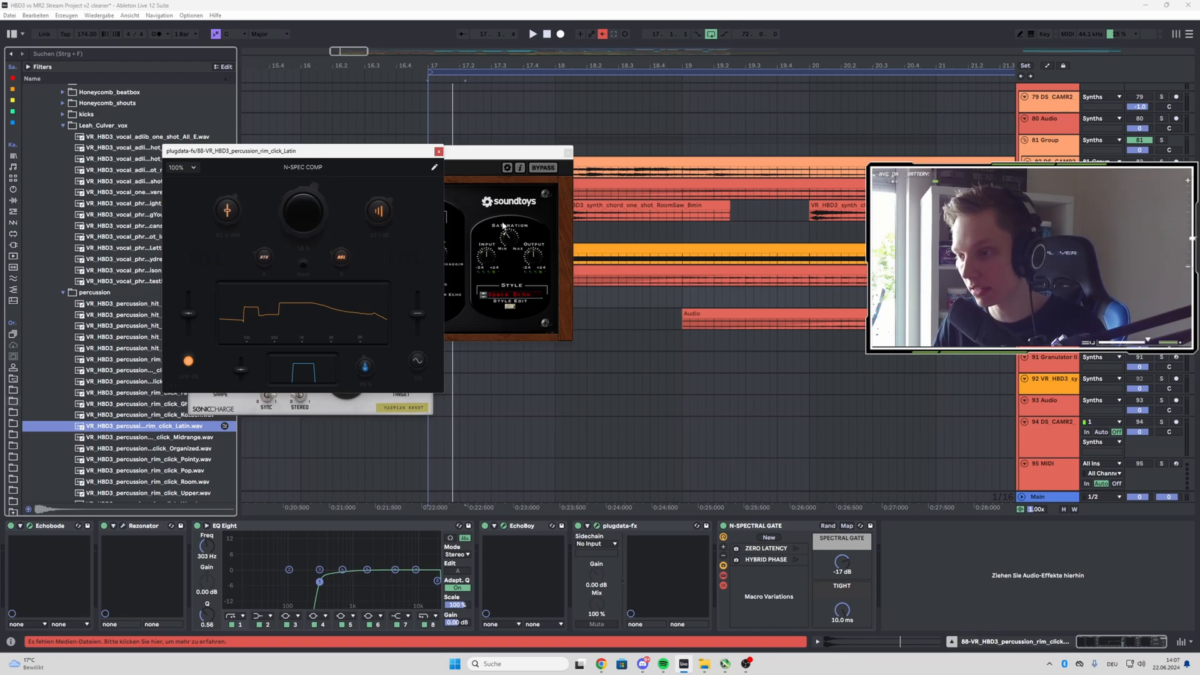
# - Close the open plugin windows of the rim click track and play its clip with the full effects chain
pyautogui.click(566, 152)
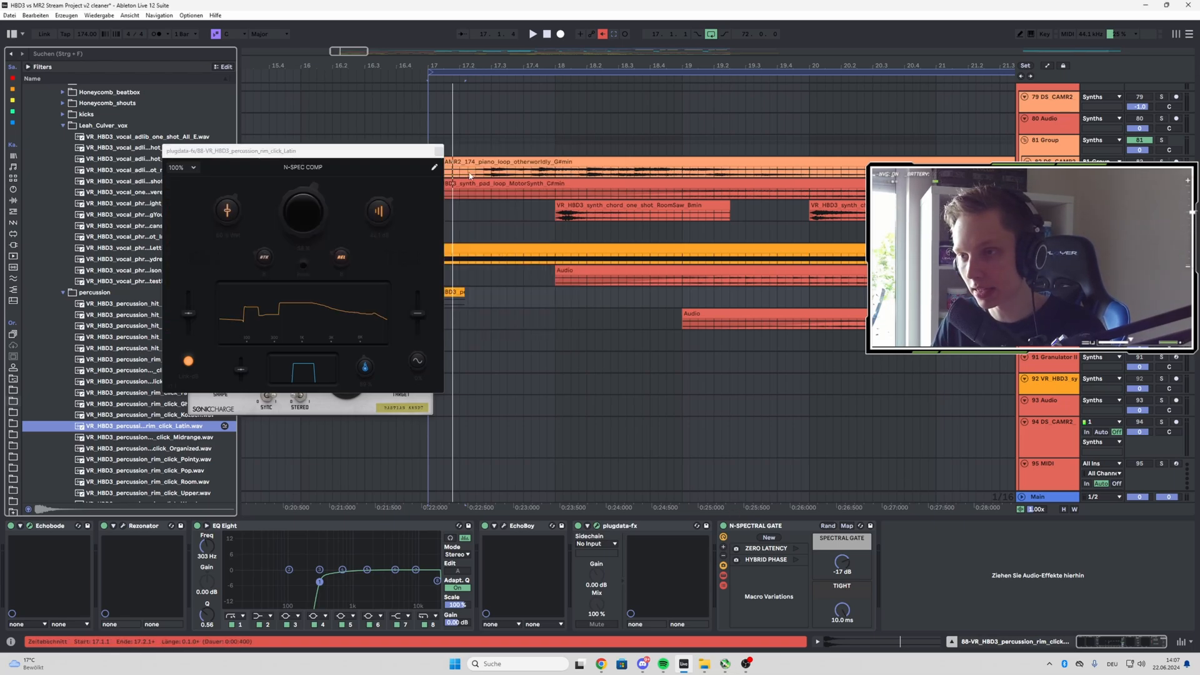
pyautogui.press('space')
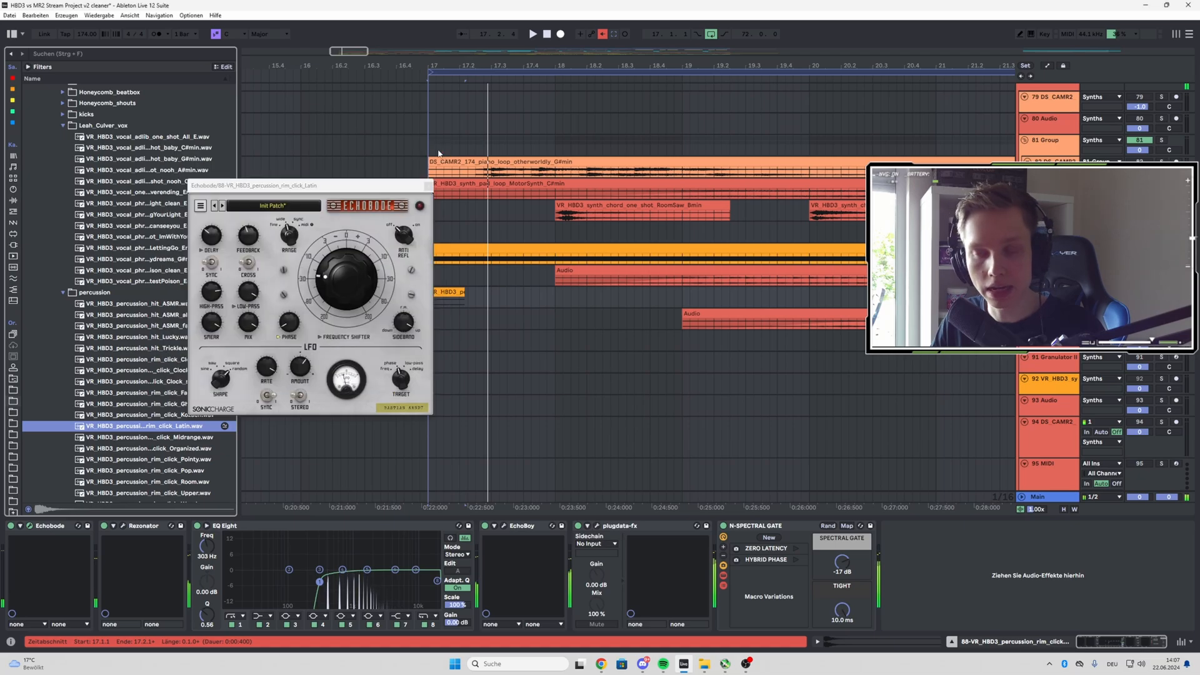
pyautogui.click(439, 151)
pyautogui.click(429, 189)
pyautogui.scroll(-5, 453, 222)
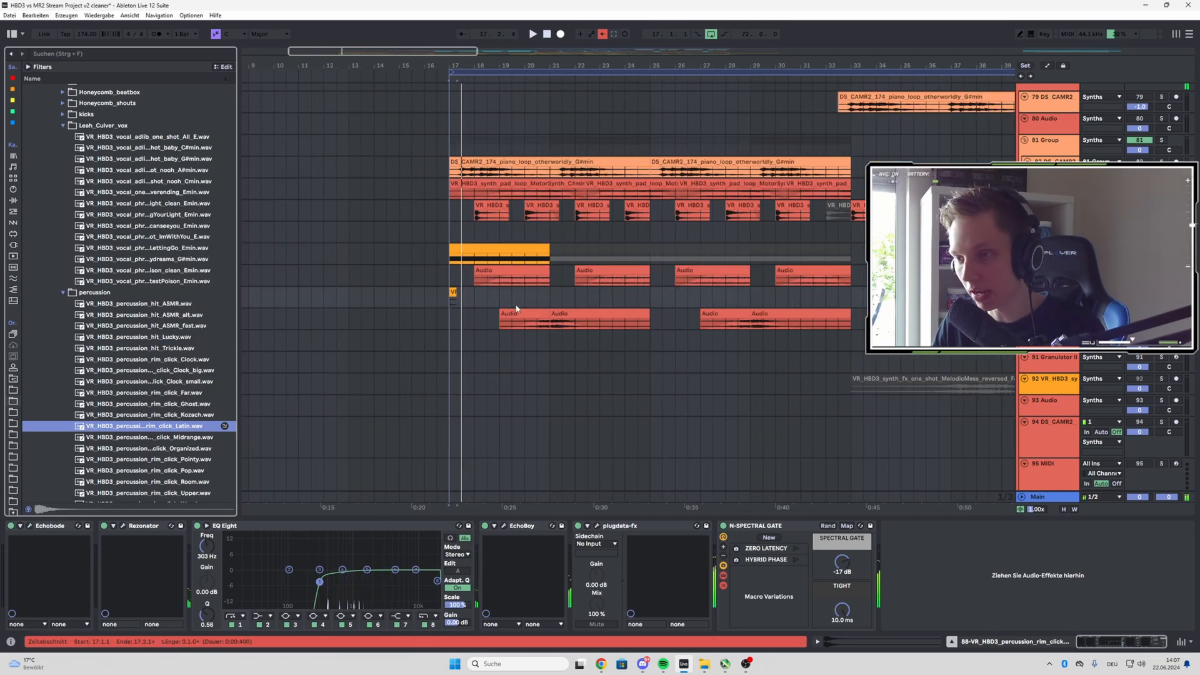
pyautogui.press('space')
# - Play the audio clip on track 89 from bar 20 and check the Valhalla plugin at the start of its chain
pyautogui.scroll(4, 541, 326)
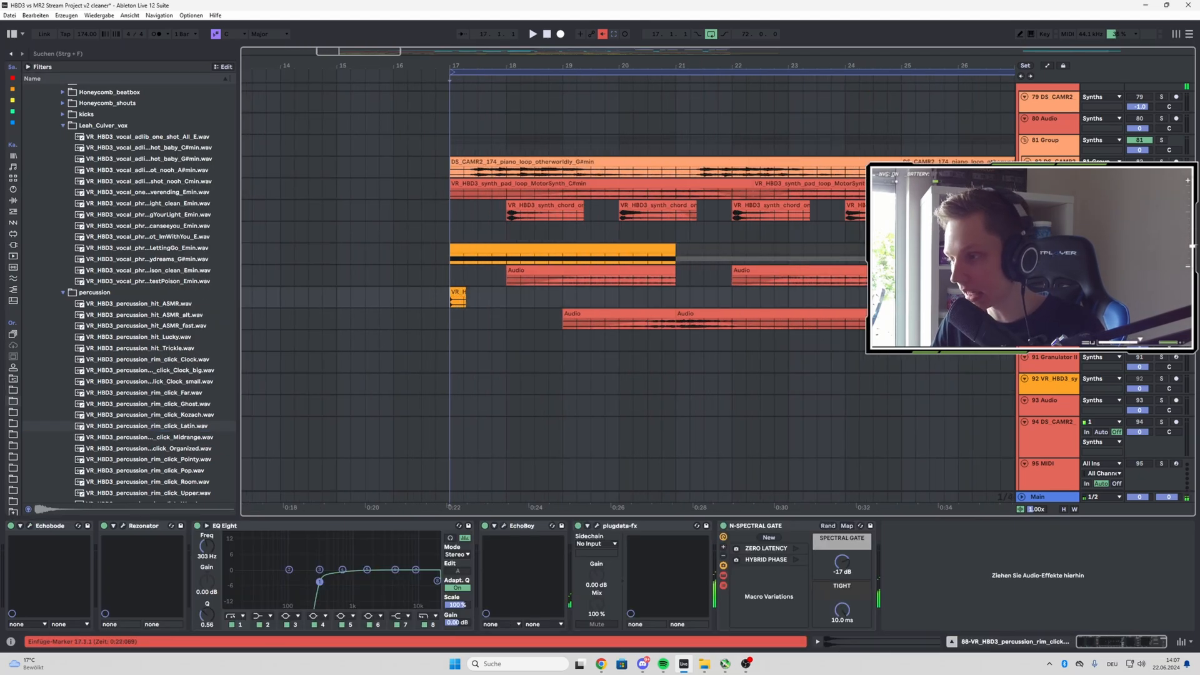
pyautogui.click(1050, 313)
pyautogui.press('space')
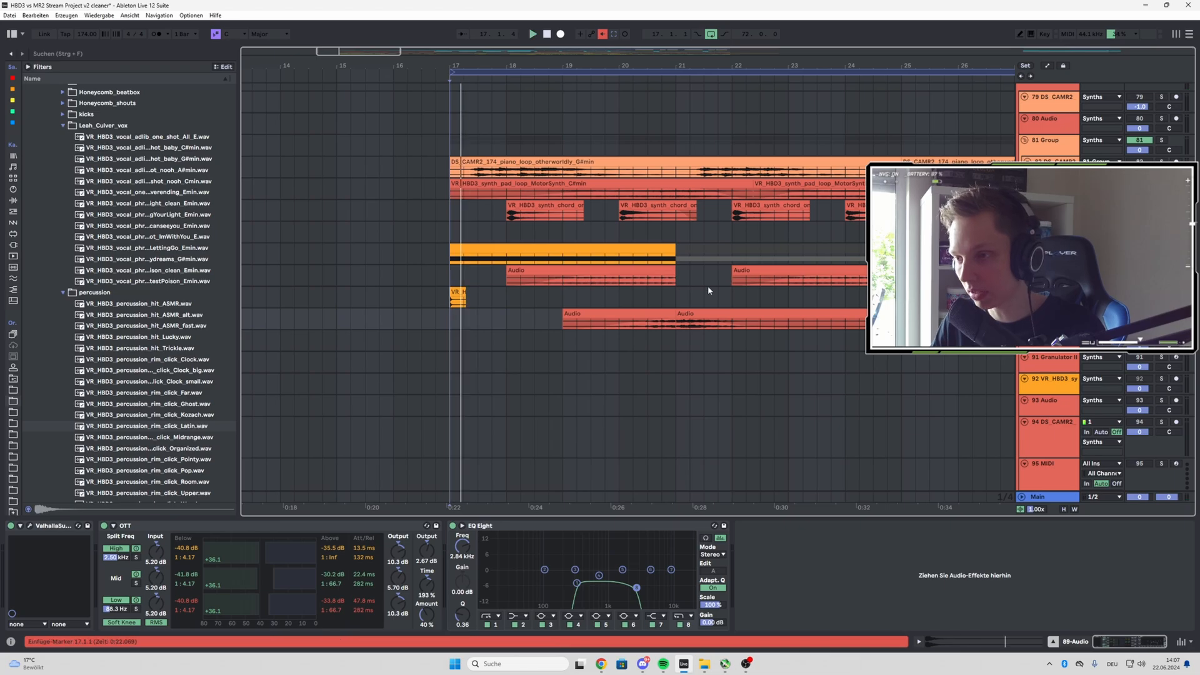
pyautogui.click(643, 325)
pyautogui.press('space')
pyautogui.press('space')
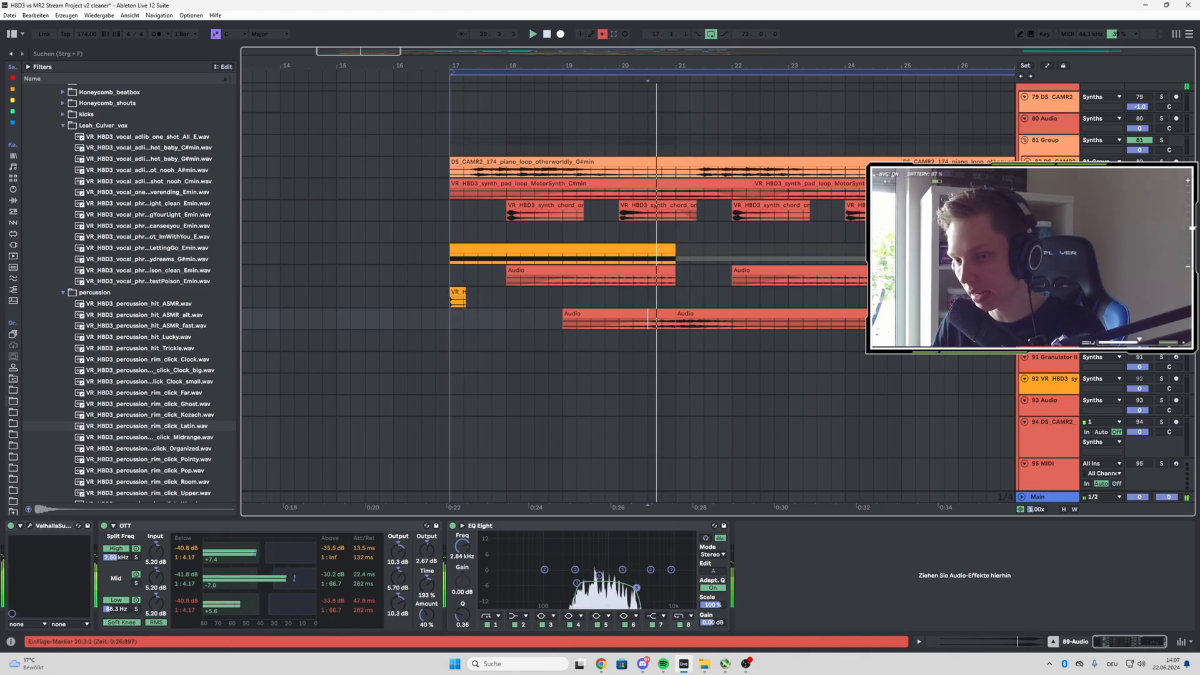
pyautogui.click(29, 526)
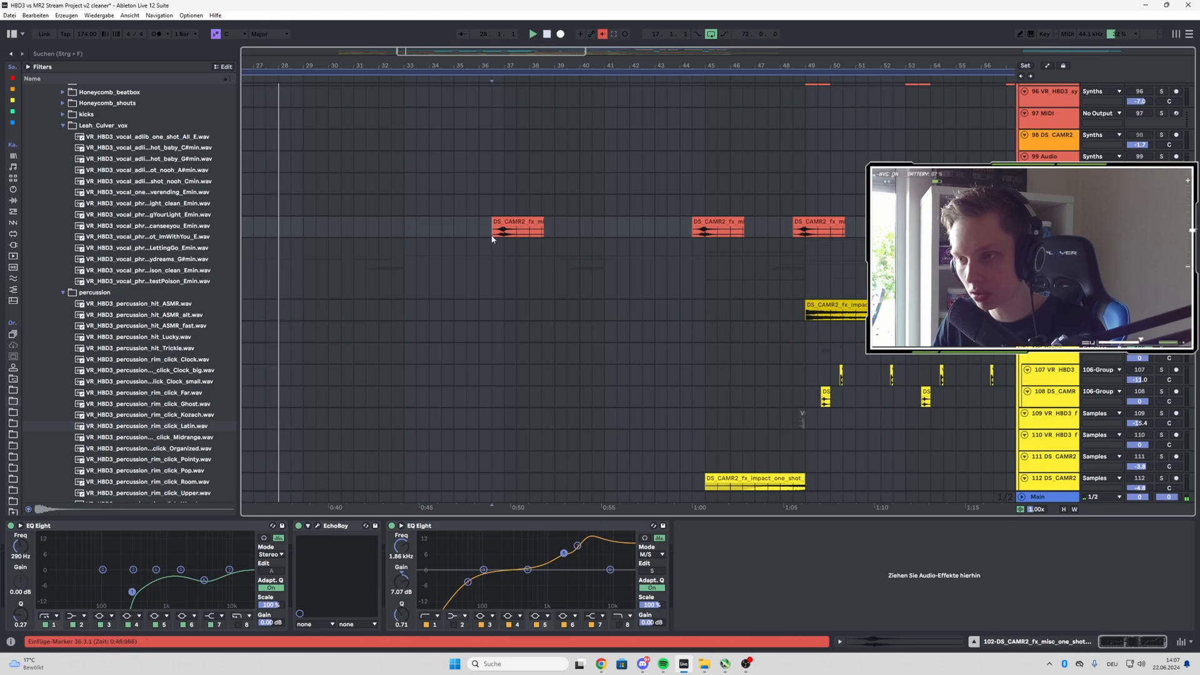
# - Play the misc FX one-shot on track 102 from bar 36 and place the insert marker at its clip in bar 44
pyautogui.press('space')
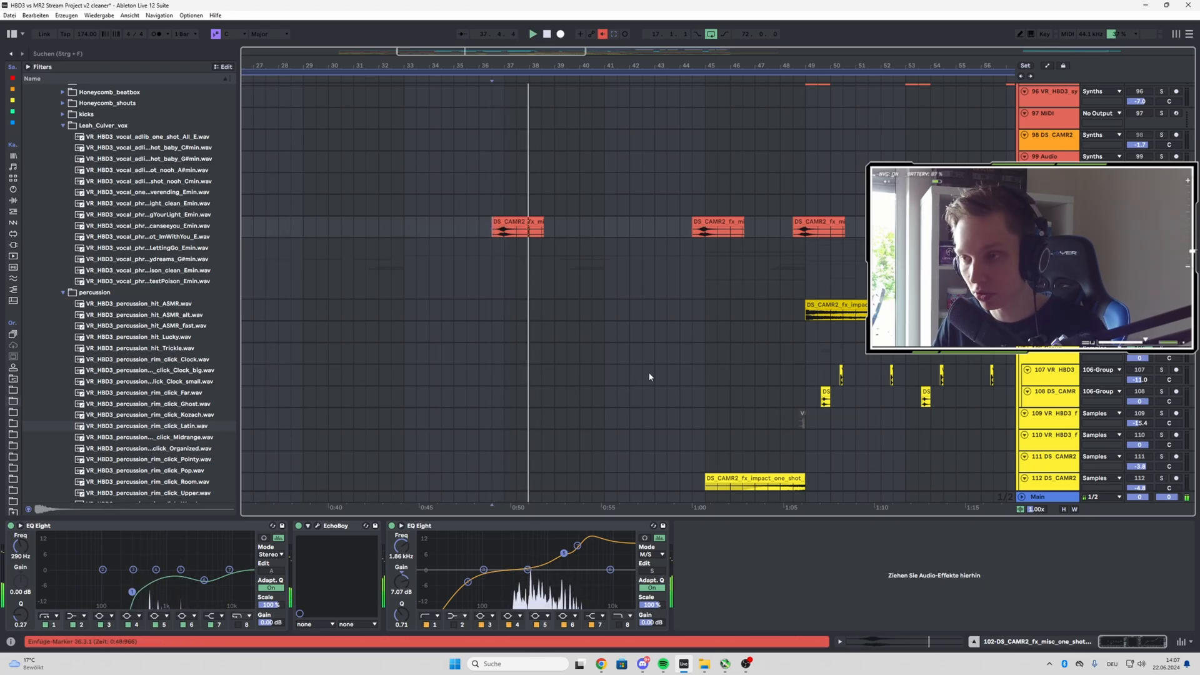
pyautogui.click(695, 233)
# - Examine the layout of the FX clips and the yellow Samples tracks further down the arrangement
pyautogui.scroll(-5, 437, 290)
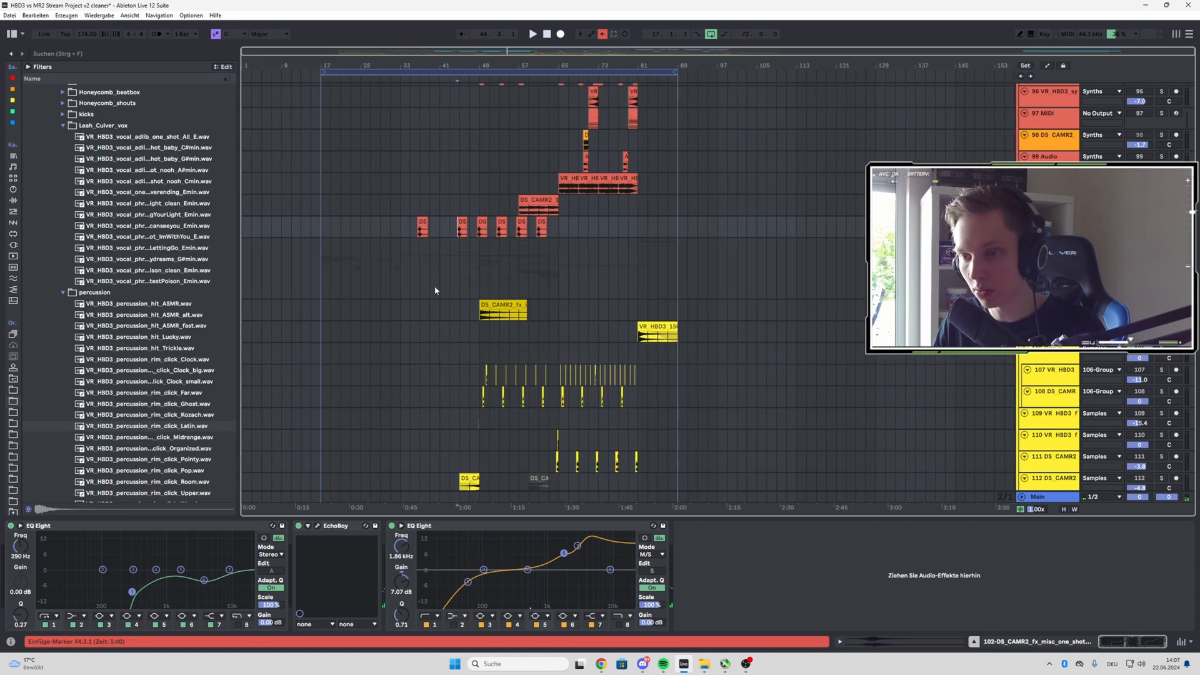
pyautogui.scroll(2, 384, 298)
pyautogui.scroll(3, 411, 283)
pyautogui.scroll(3, 413, 282)
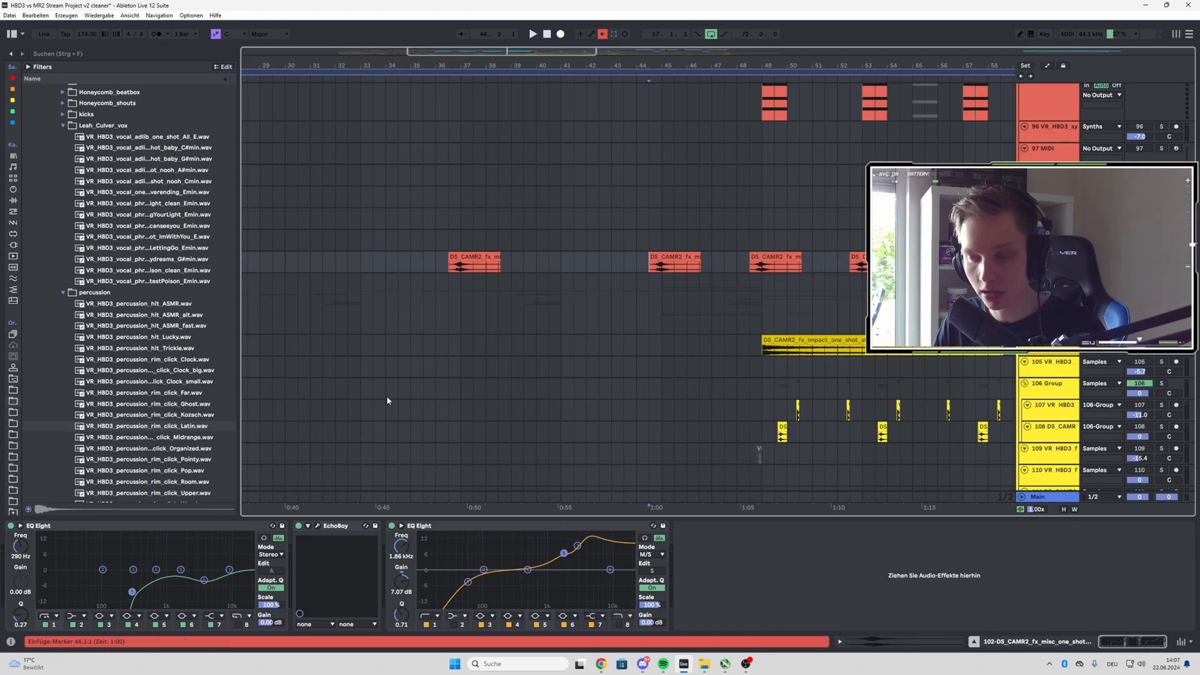
pyautogui.scroll(-3, 482, 296)
pyautogui.scroll(-3, 514, 302)
pyautogui.scroll(-6, 541, 294)
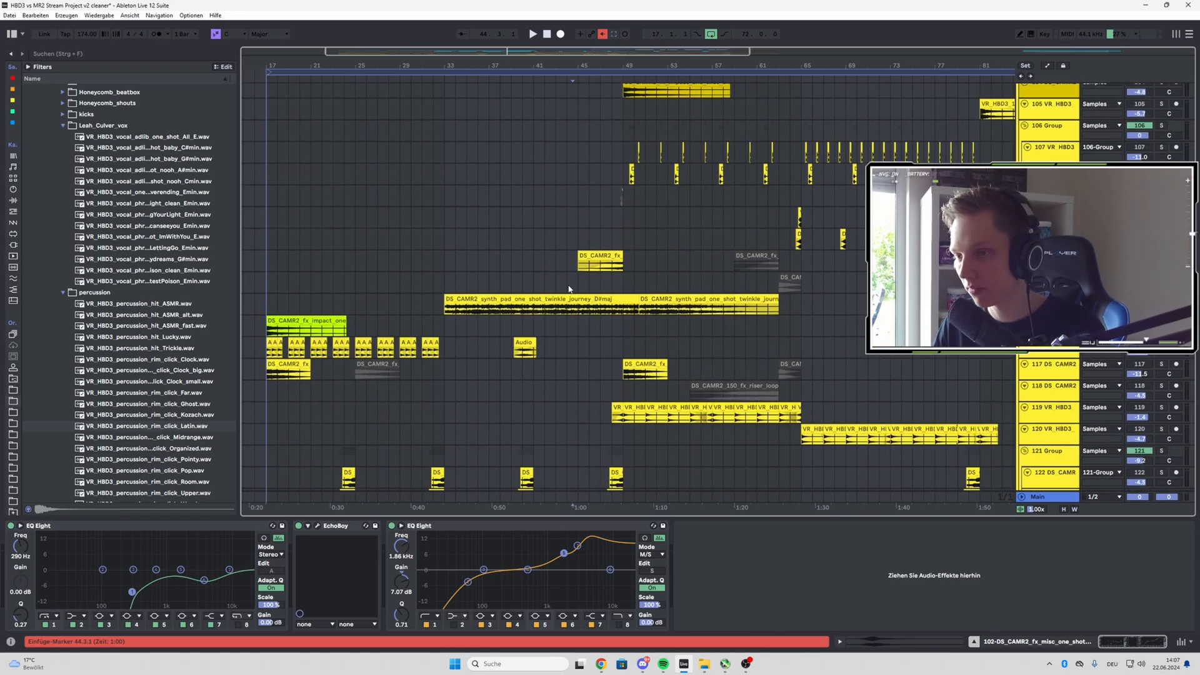
pyautogui.scroll(-3, 531, 287)
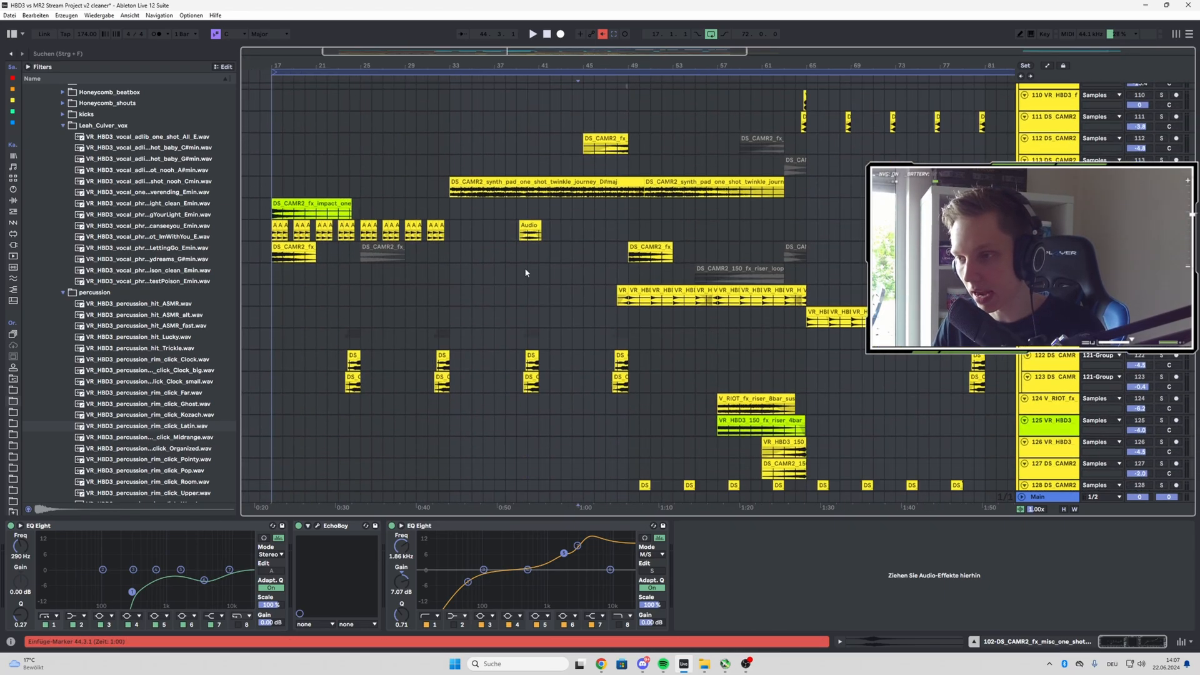
# - Play the chopped audio clips on track 116 from bar 17
pyautogui.scroll(1, 584, 274)
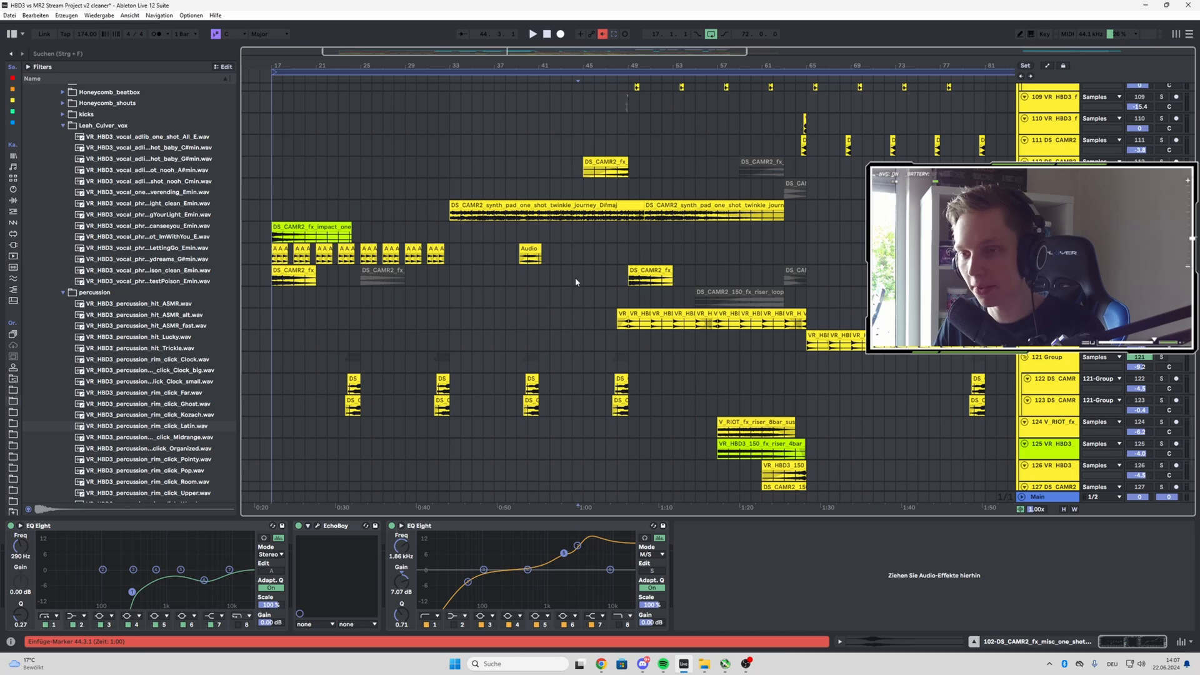
pyautogui.scroll(3, 416, 334)
pyautogui.scroll(-2, 425, 331)
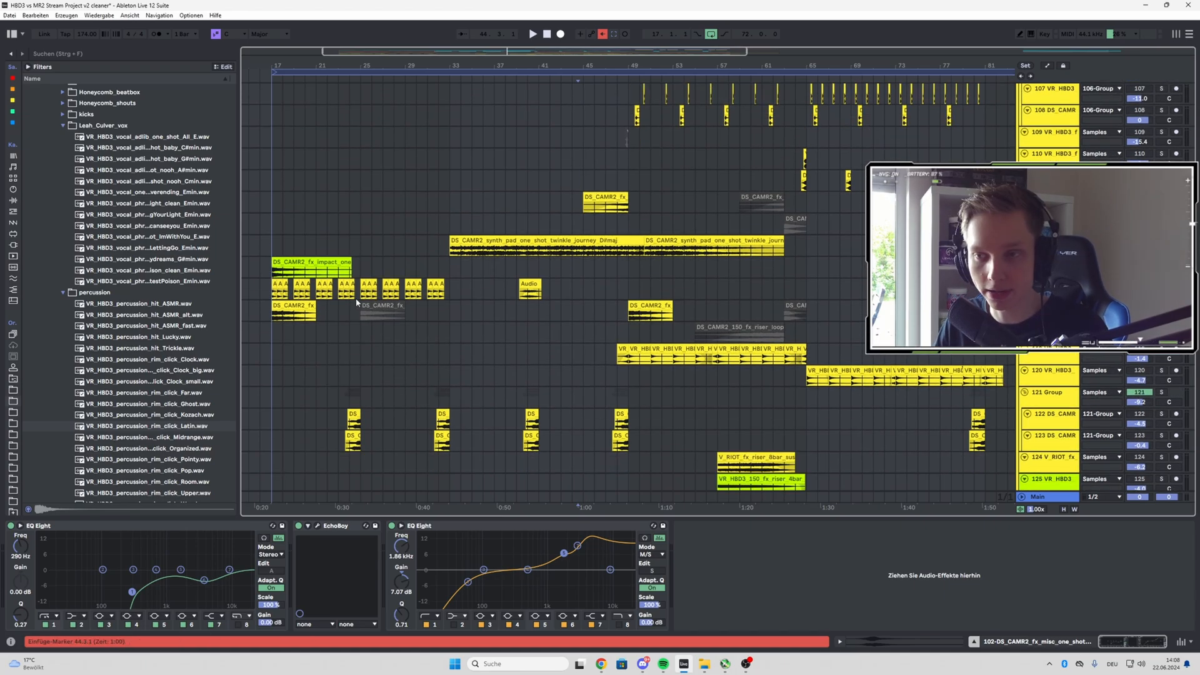
pyautogui.hscroll(-1, 312, 265)
pyautogui.scroll(1, 312, 266)
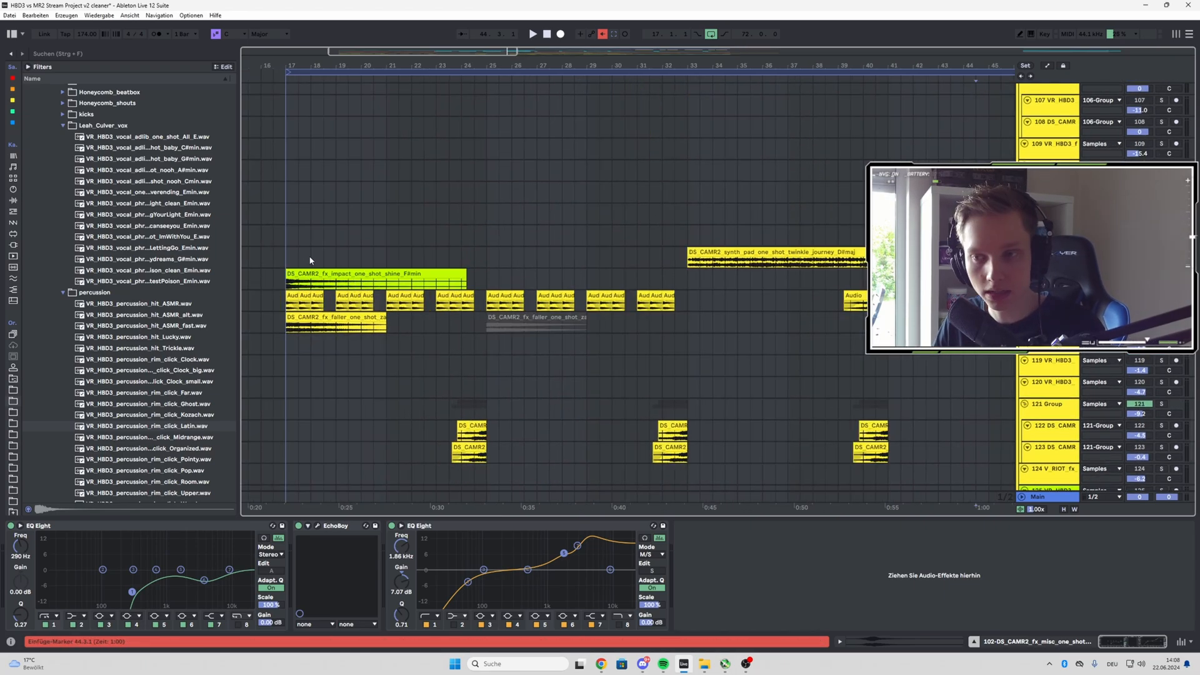
pyautogui.scroll(-4, 307, 259)
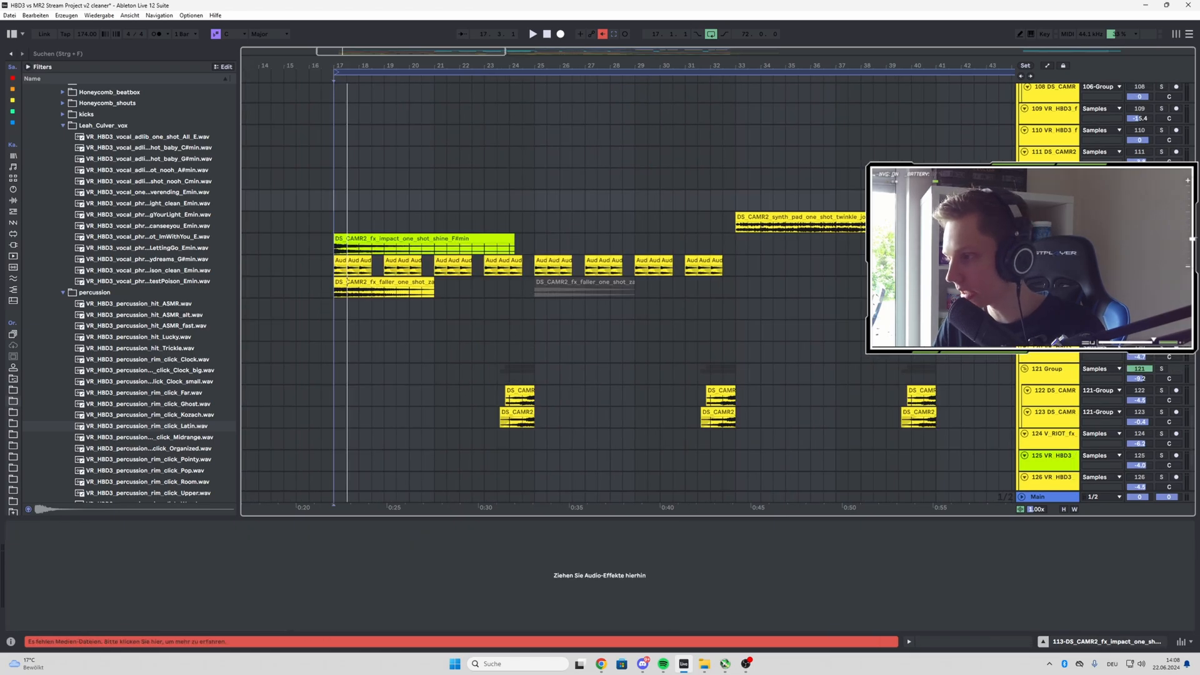
pyautogui.click(334, 269)
pyautogui.press('space')
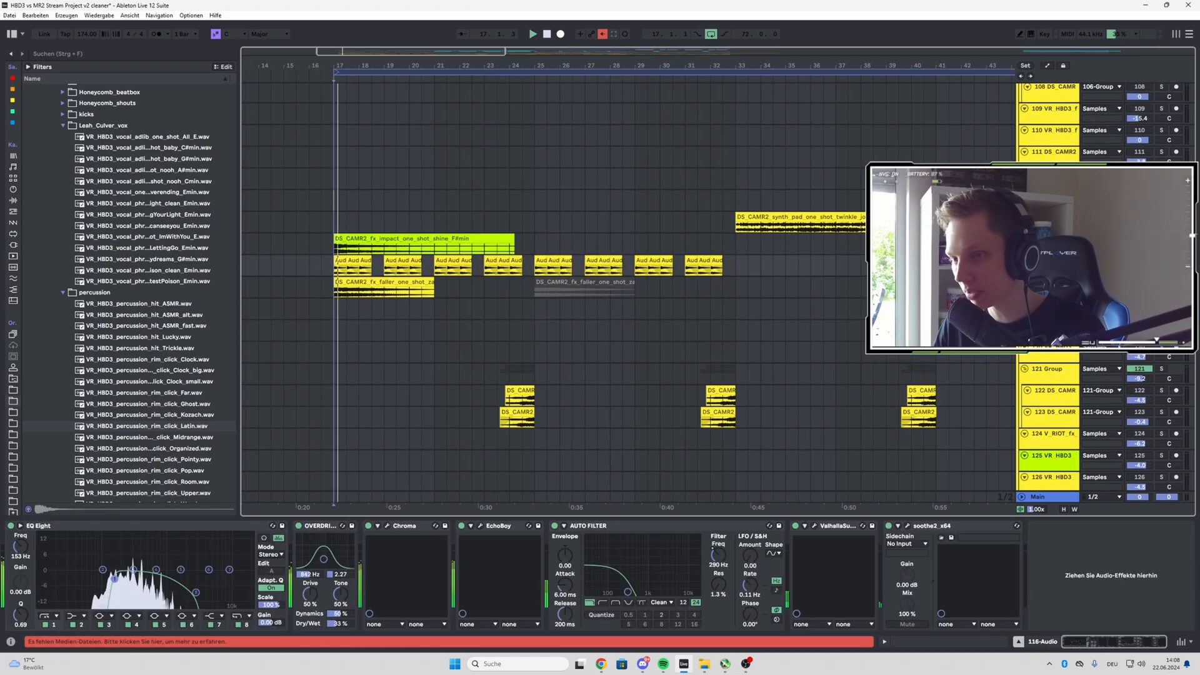
# - Play the shine impact one-shot on track 115 and inspect its Rezonator and Crystallizer plugin windows, closing them when done
pyautogui.click(1055, 239)
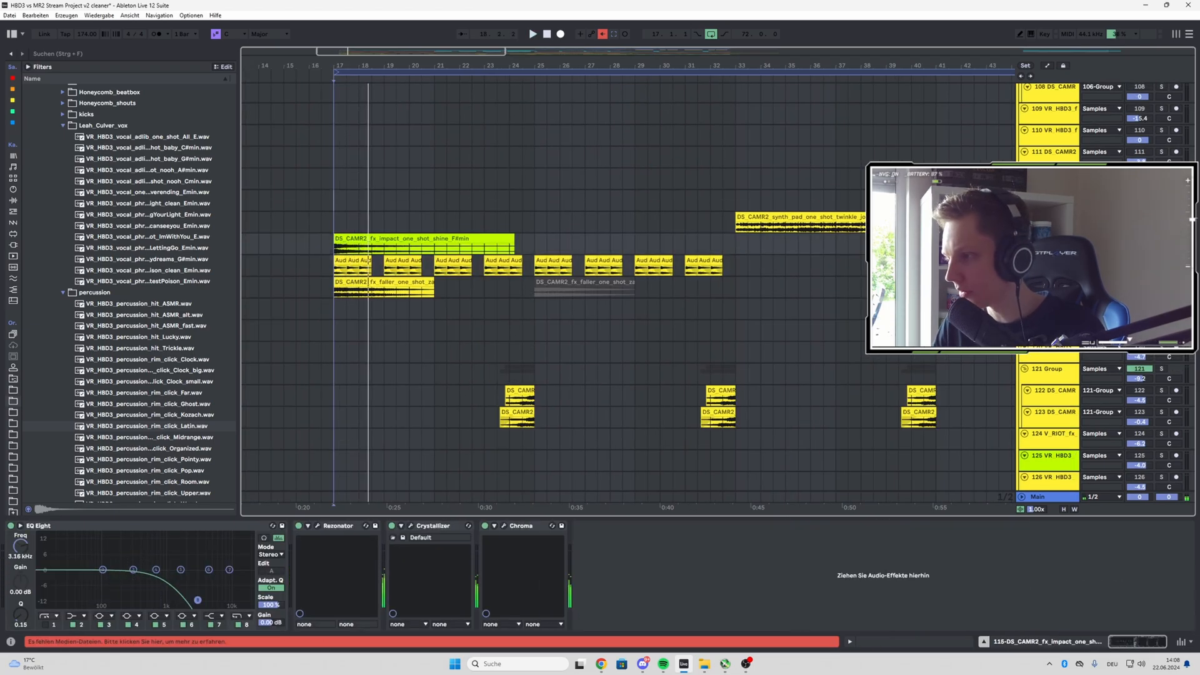
pyautogui.press('space')
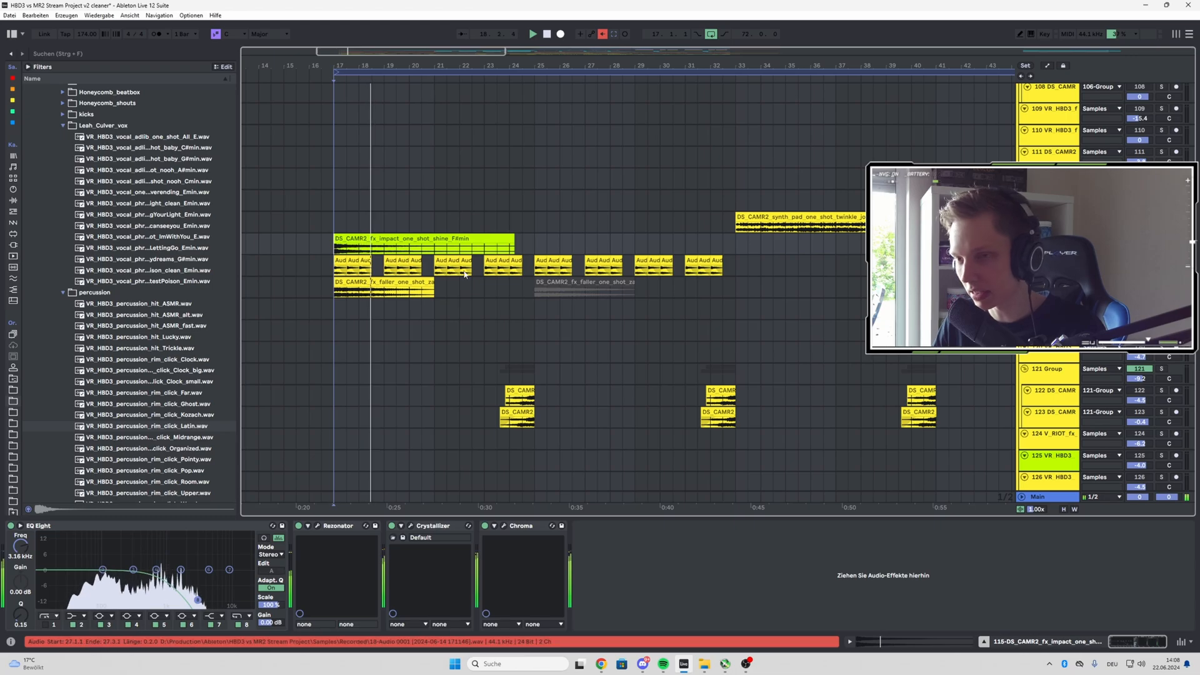
pyautogui.keyDown('ctrl'); pyautogui.scroll(3, 345, 277); pyautogui.keyUp('ctrl')
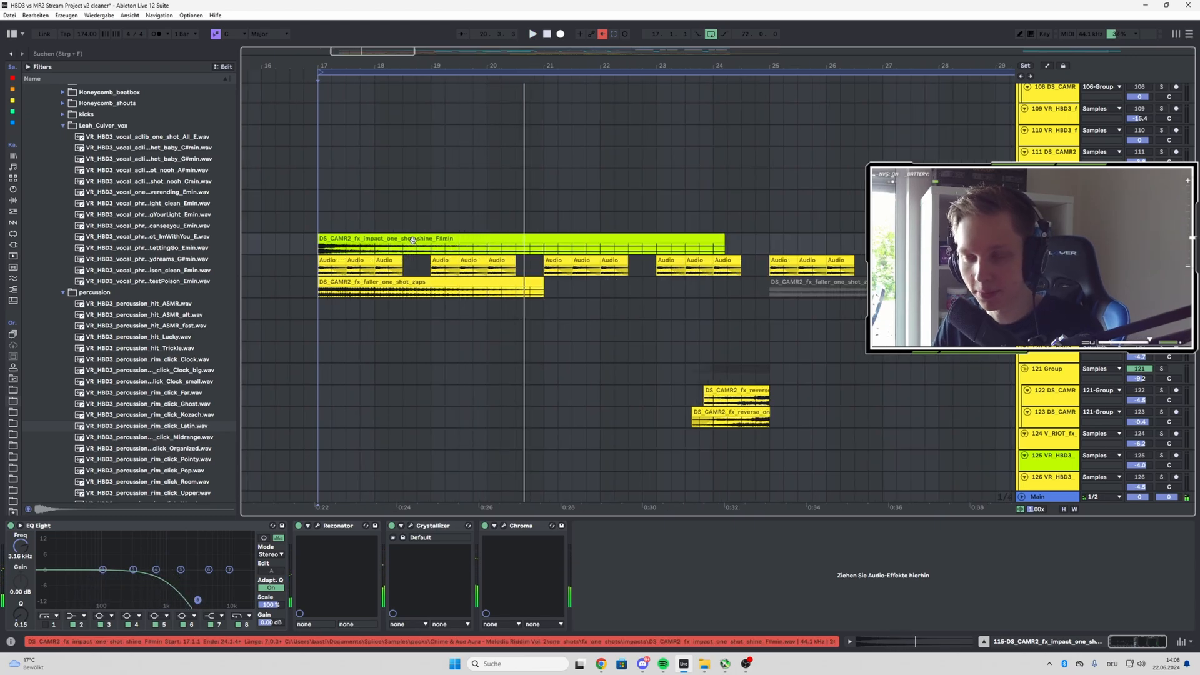
pyautogui.click(318, 525)
pyautogui.moveTo(419, 294); pyautogui.dragTo(613, 97)
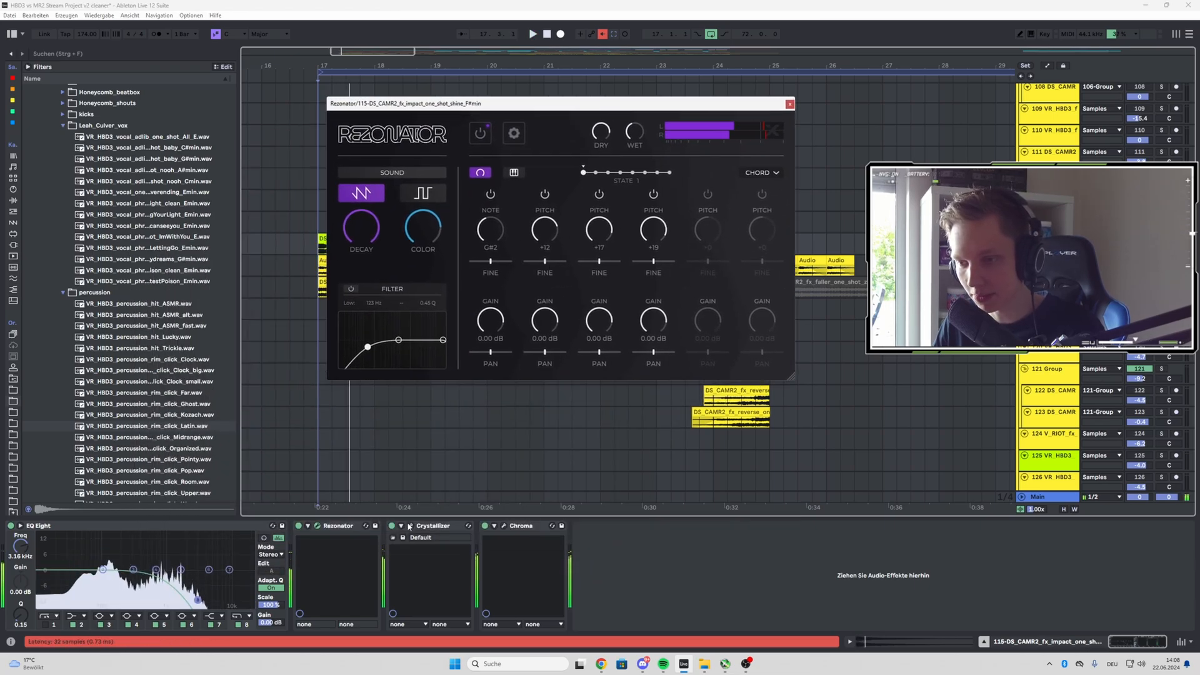
pyautogui.press('space')
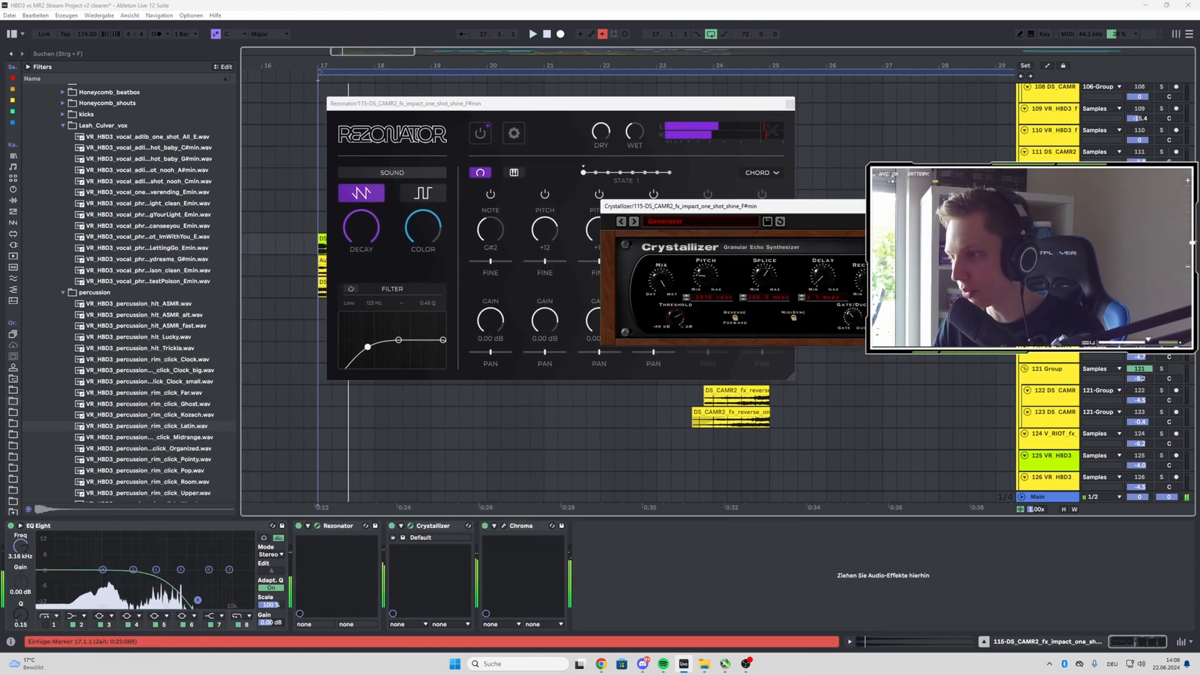
pyautogui.click(969, 206)
pyautogui.click(790, 104)
# - Play the repeating audio clips on track 116 from bars 17, 25 and 31 to hear the Auto Filter opening up
pyautogui.press('Down')
pyautogui.press('space')
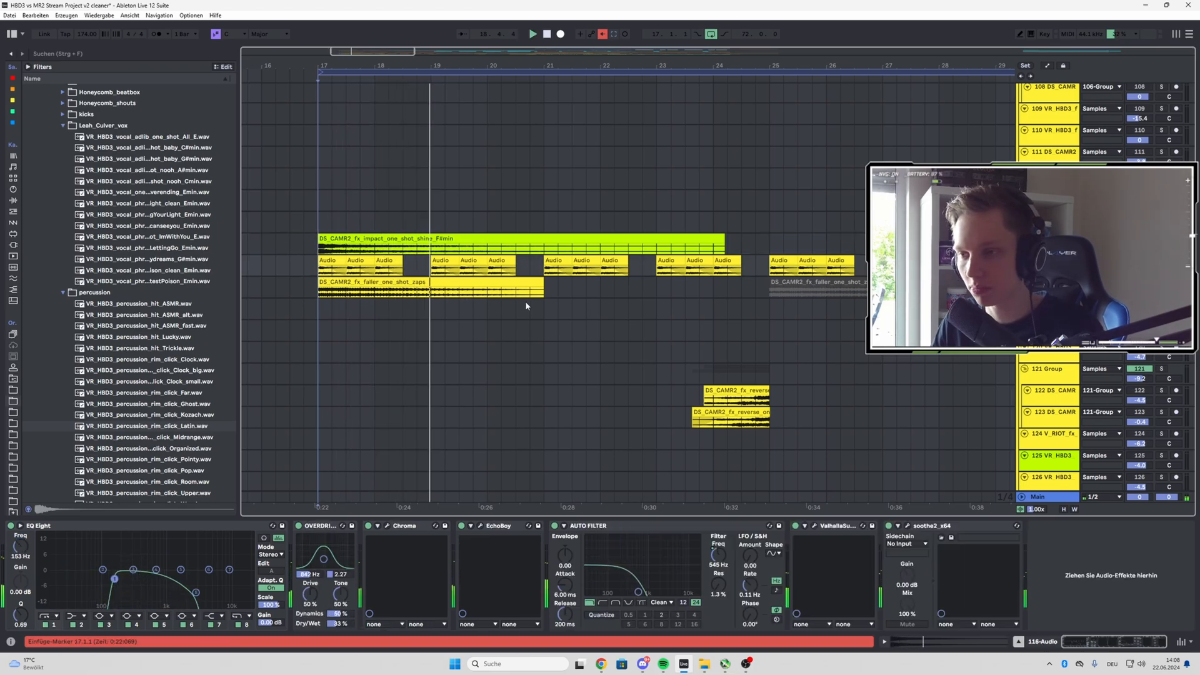
pyautogui.click(770, 271)
pyautogui.press('space')
pyautogui.press('space')
pyautogui.press('-')
pyautogui.press('-')
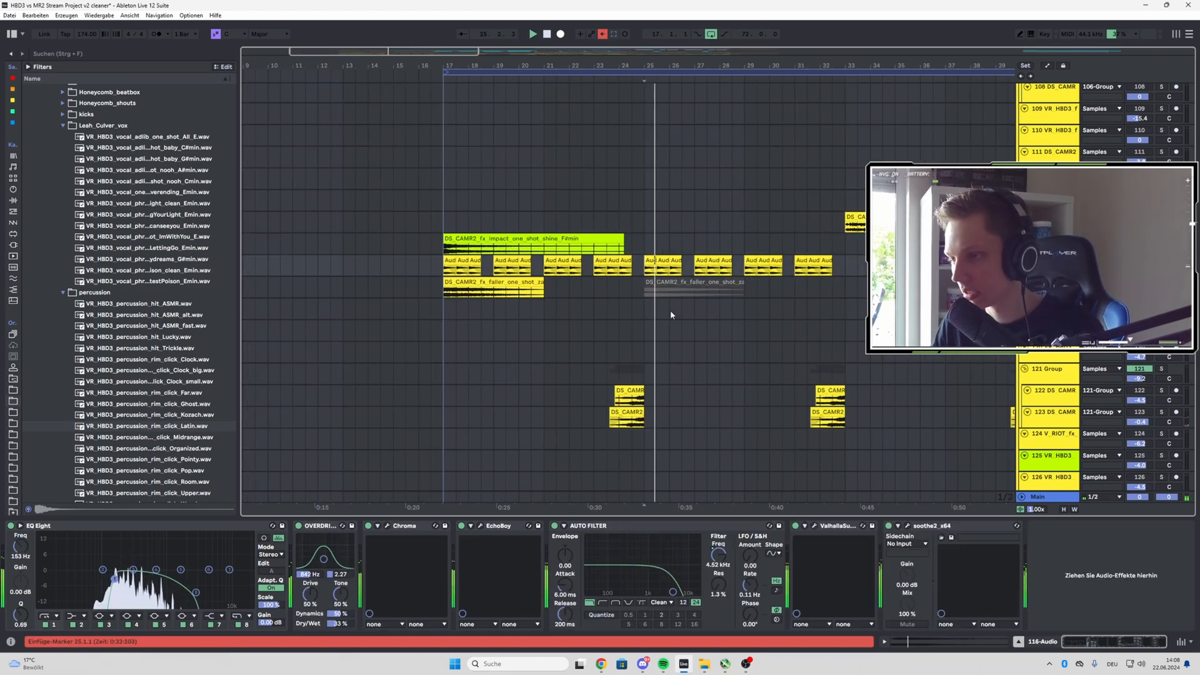
pyautogui.click(795, 270)
pyautogui.press('space')
pyautogui.press('space')
# - Play the layered reverse FX one-shots around bar 32 and examine the effects chain of group 121 through to its final Auto Filter
pyautogui.scroll(-2, 660, 300)
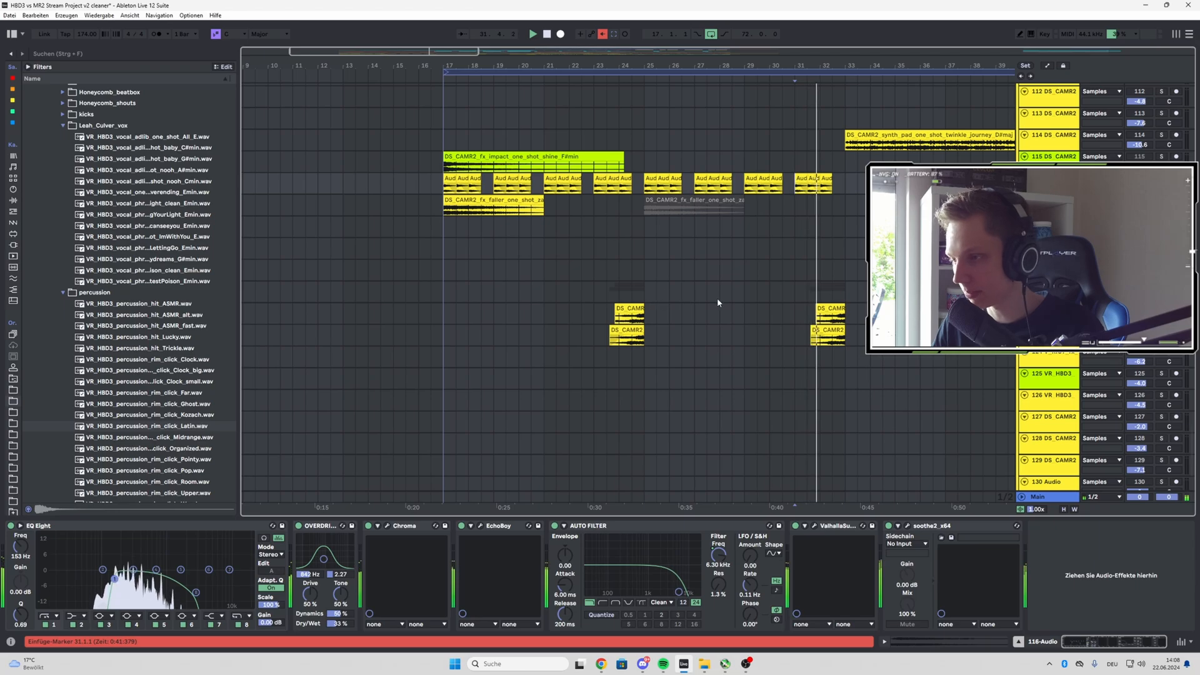
pyautogui.scroll(-5, 567, 313)
pyautogui.scroll(3, 367, 318)
pyautogui.scroll(-1, 503, 316)
pyautogui.scroll(-2, 503, 317)
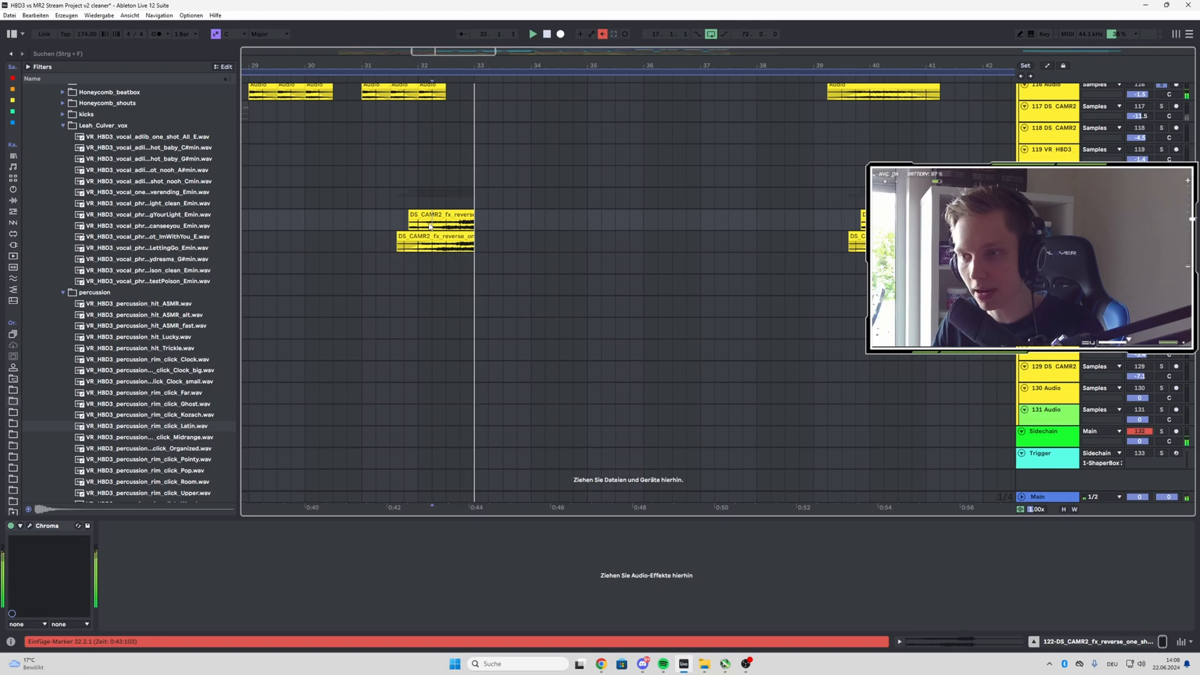
pyautogui.press('space')
pyautogui.click(1049, 194)
pyautogui.press('space')
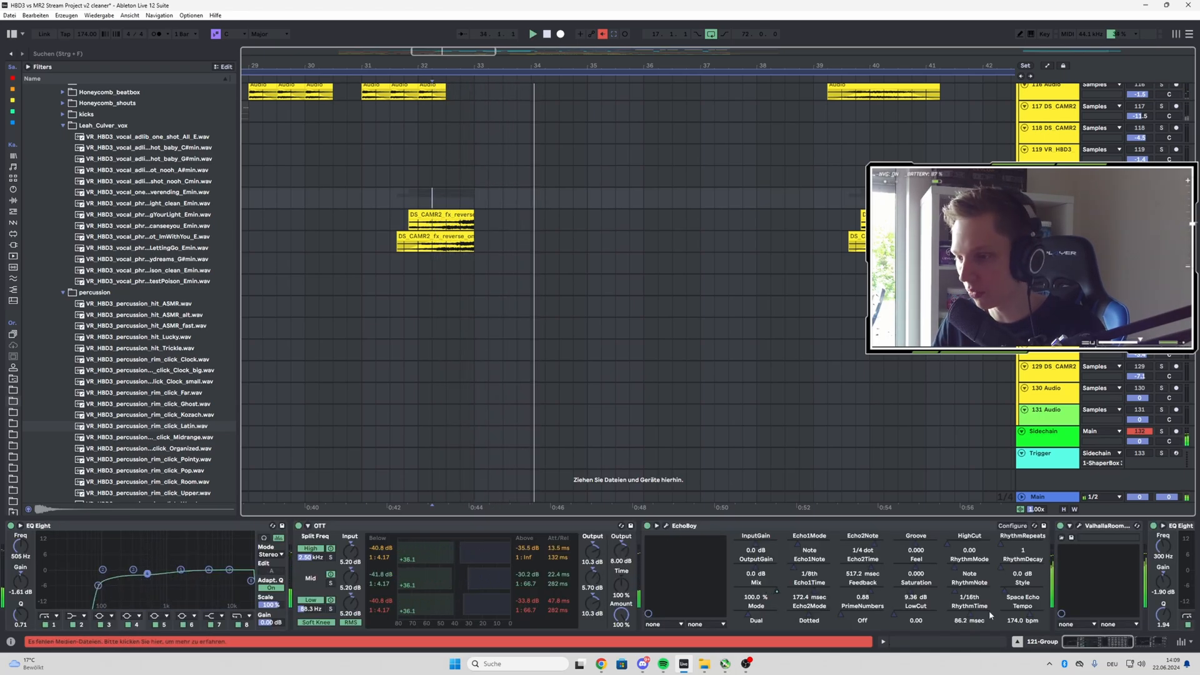
pyautogui.moveTo(1093, 642); pyautogui.dragTo(1127, 641)
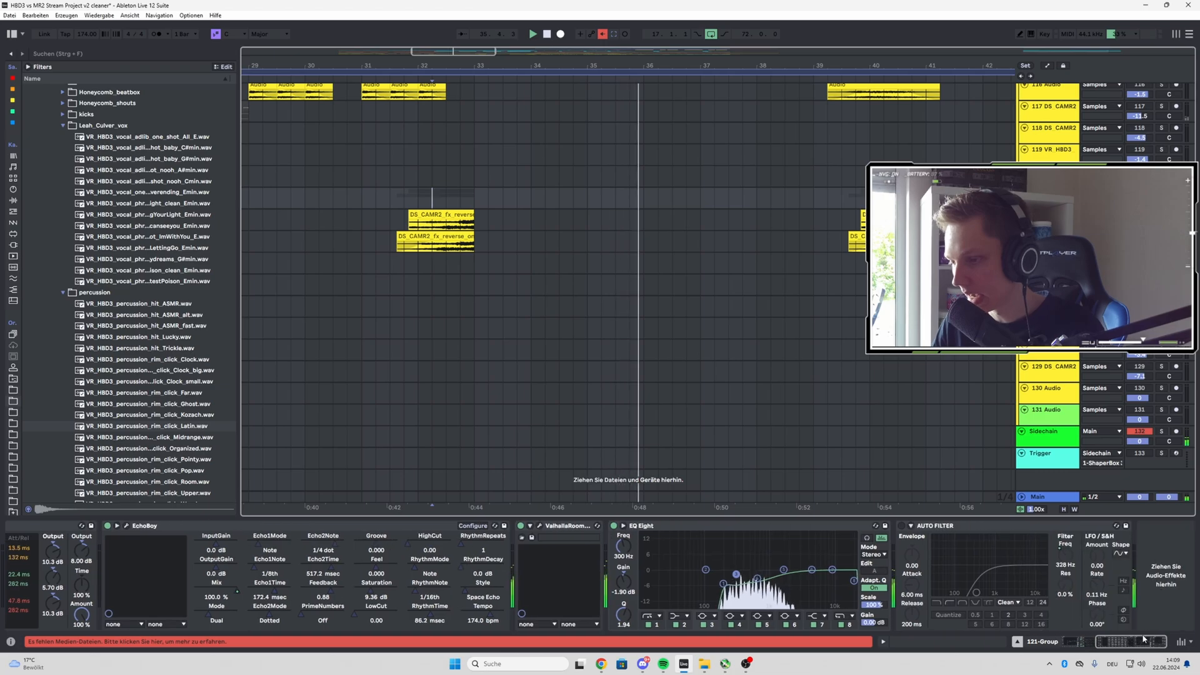
# - Play the faller one-shot on track 129 from bar 45
pyautogui.scroll(-3, 573, 384)
pyautogui.scroll(-3, 365, 276)
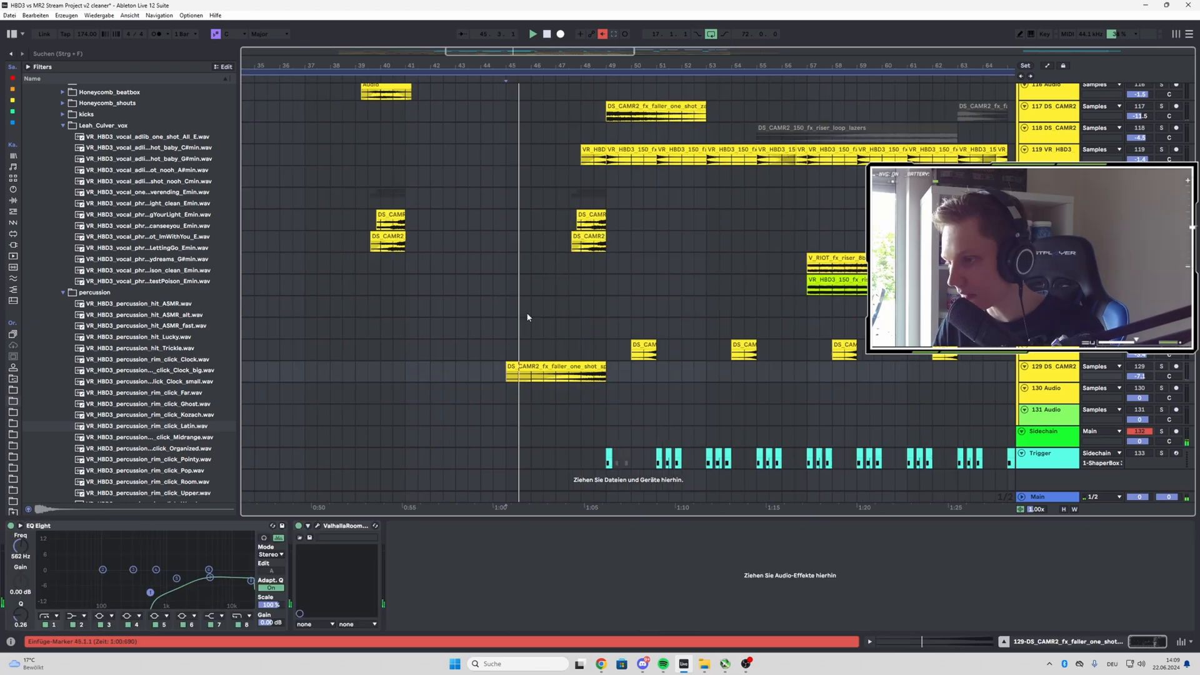
pyautogui.scroll(-3, 528, 318)
# - Play the short riser loop clips on track 128 from bars 50 and 66
pyautogui.click(581, 350)
pyautogui.scroll(3, 982, 344)
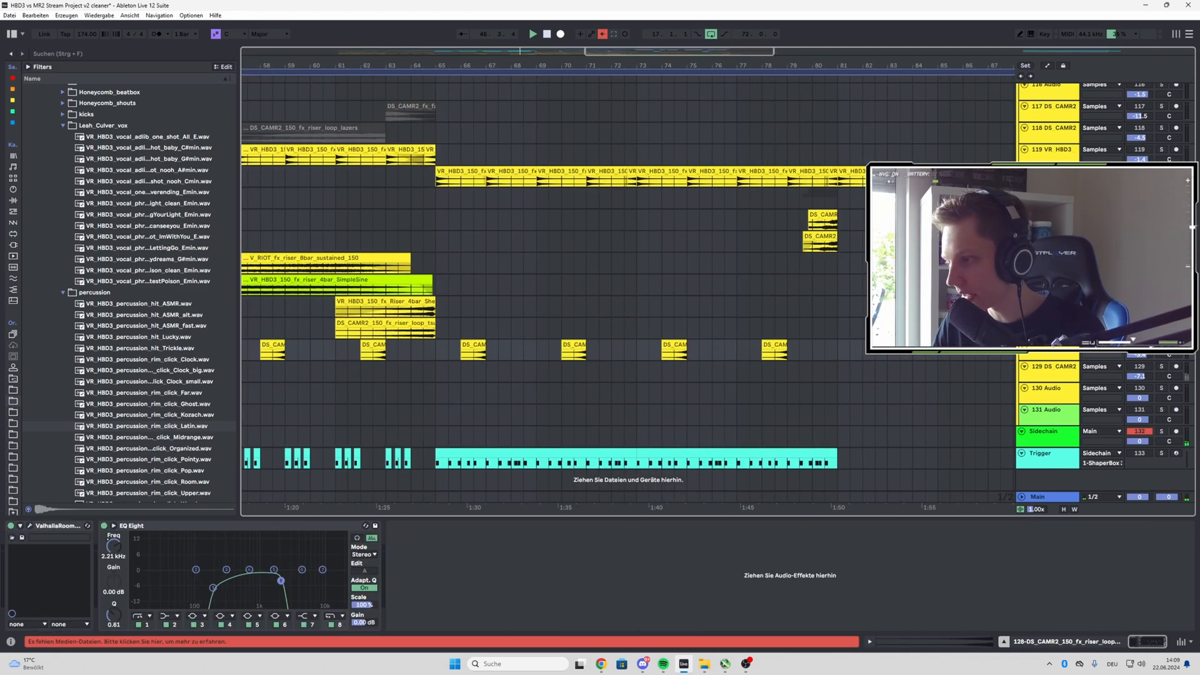
pyautogui.press('space')
pyautogui.scroll(-3, 700, 342)
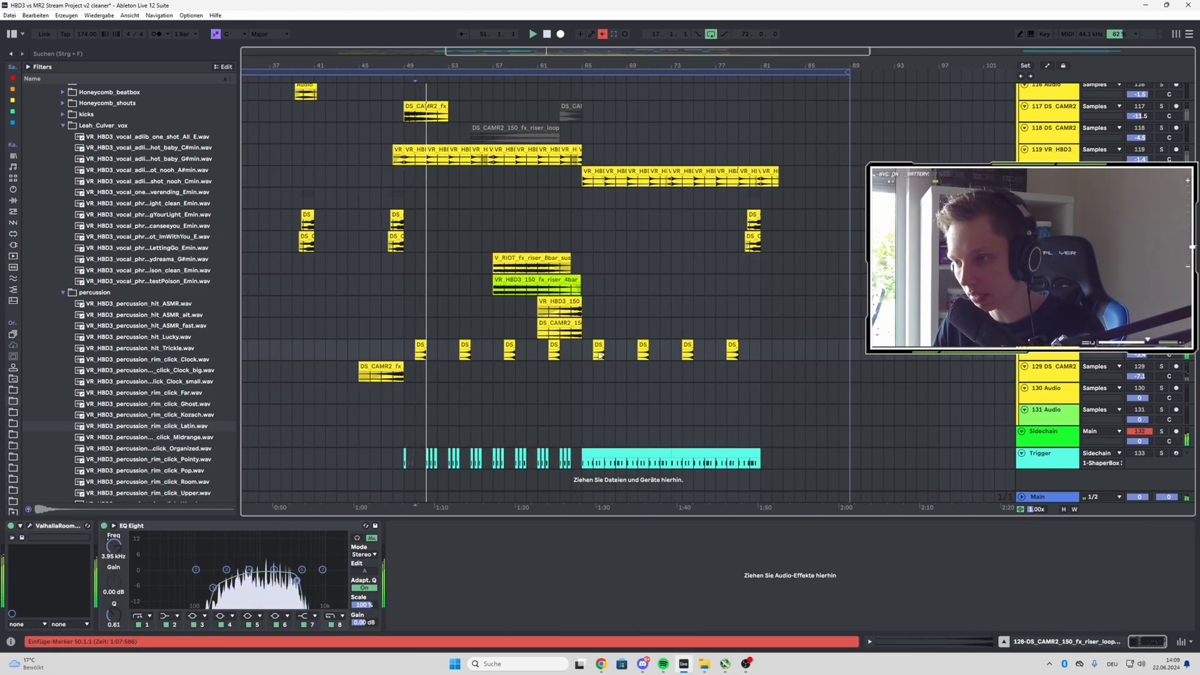
pyautogui.click(595, 354)
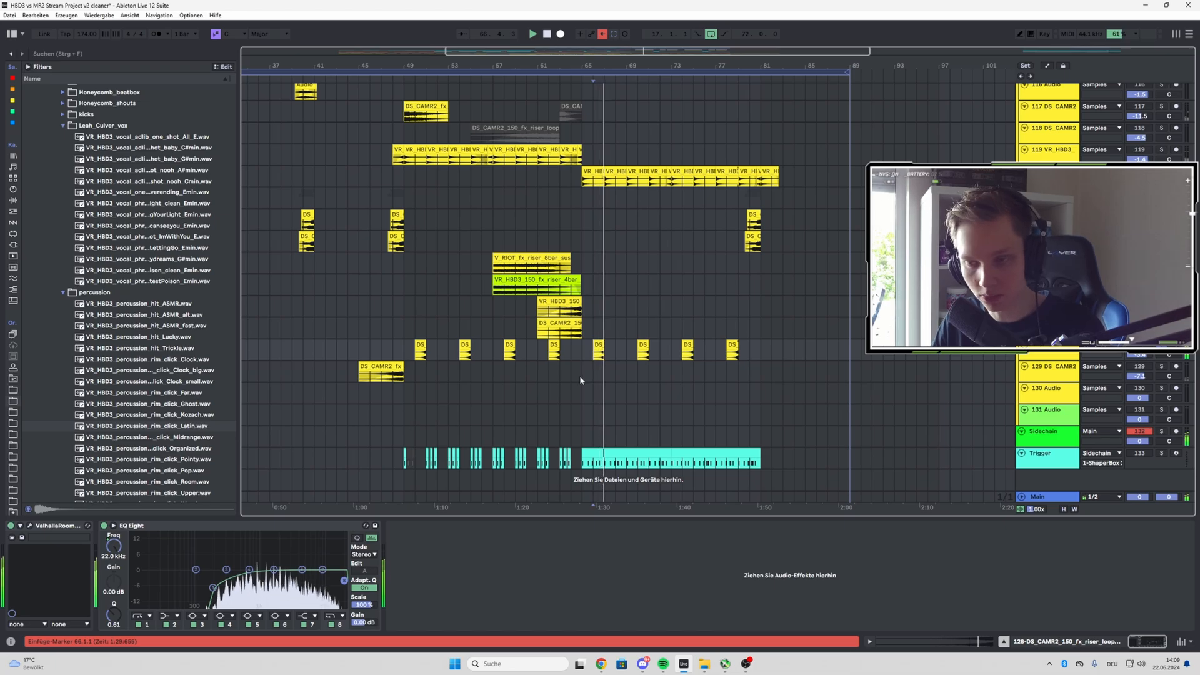
# - Solo track 114 and play its twinkle synth pad clips from bars 33 and 58
pyautogui.scroll(5, 621, 348)
pyautogui.scroll(-4, 667, 350)
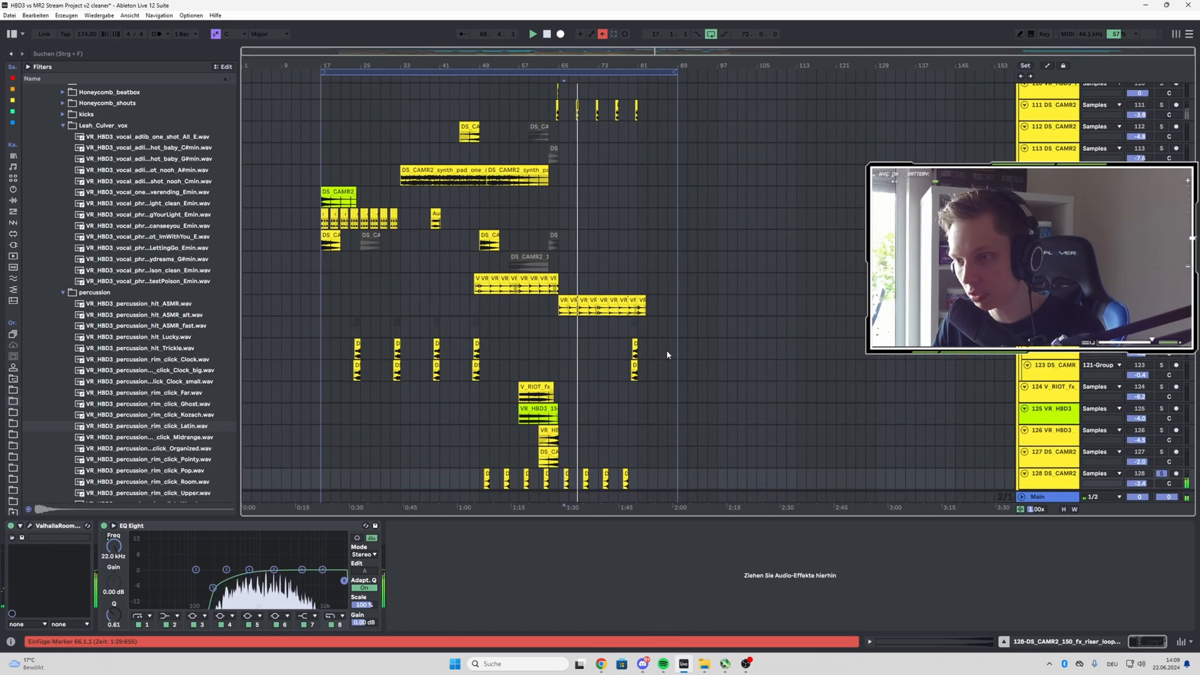
pyautogui.scroll(3, 481, 313)
pyautogui.click(466, 404)
pyautogui.press('space')
pyautogui.press('space')
pyautogui.click(1160, 405)
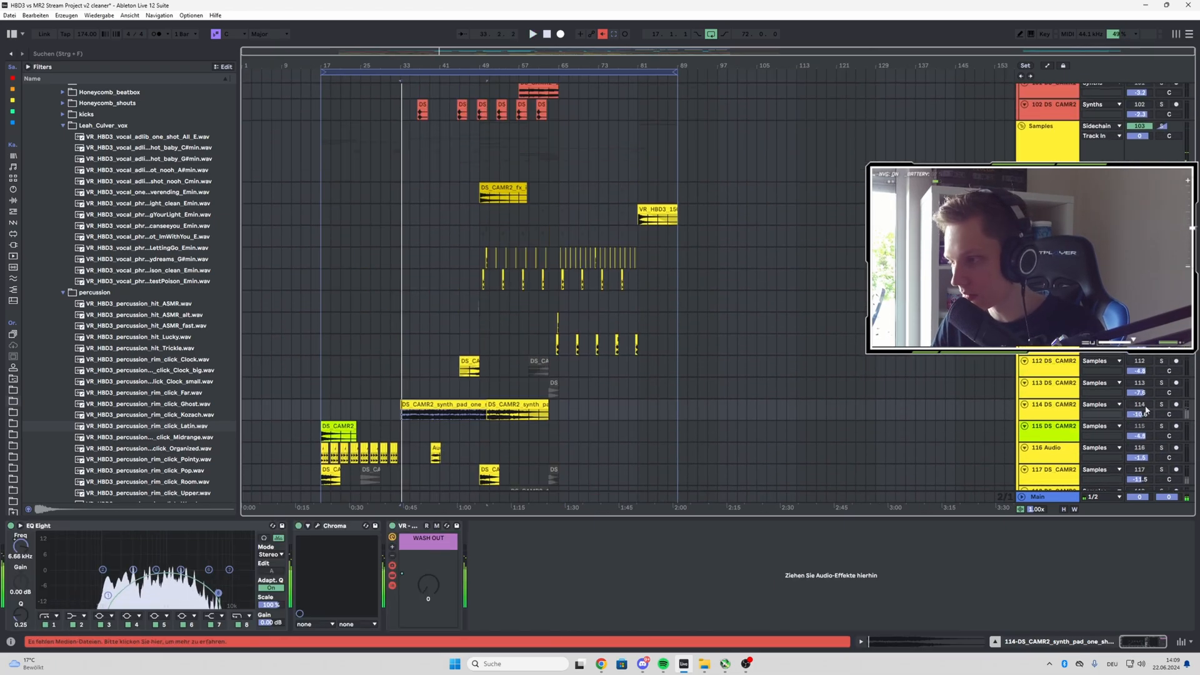
pyautogui.press('space')
pyautogui.press('space')
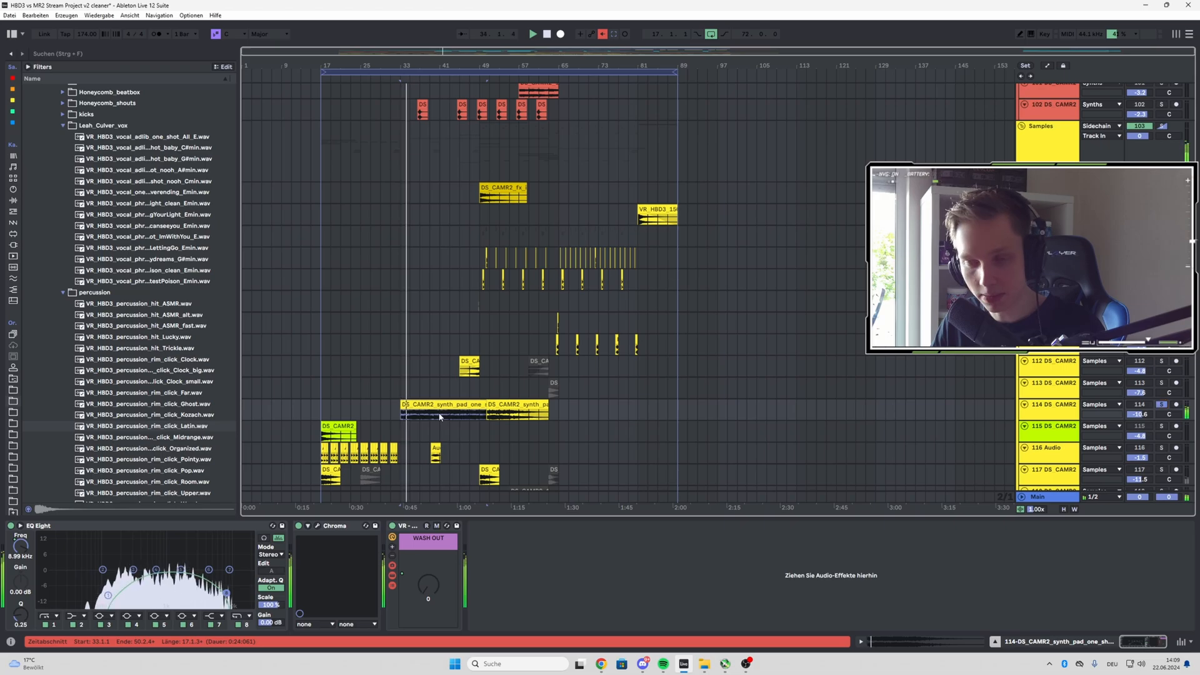
pyautogui.scroll(1, 412, 396)
pyautogui.scroll(3, 412, 396)
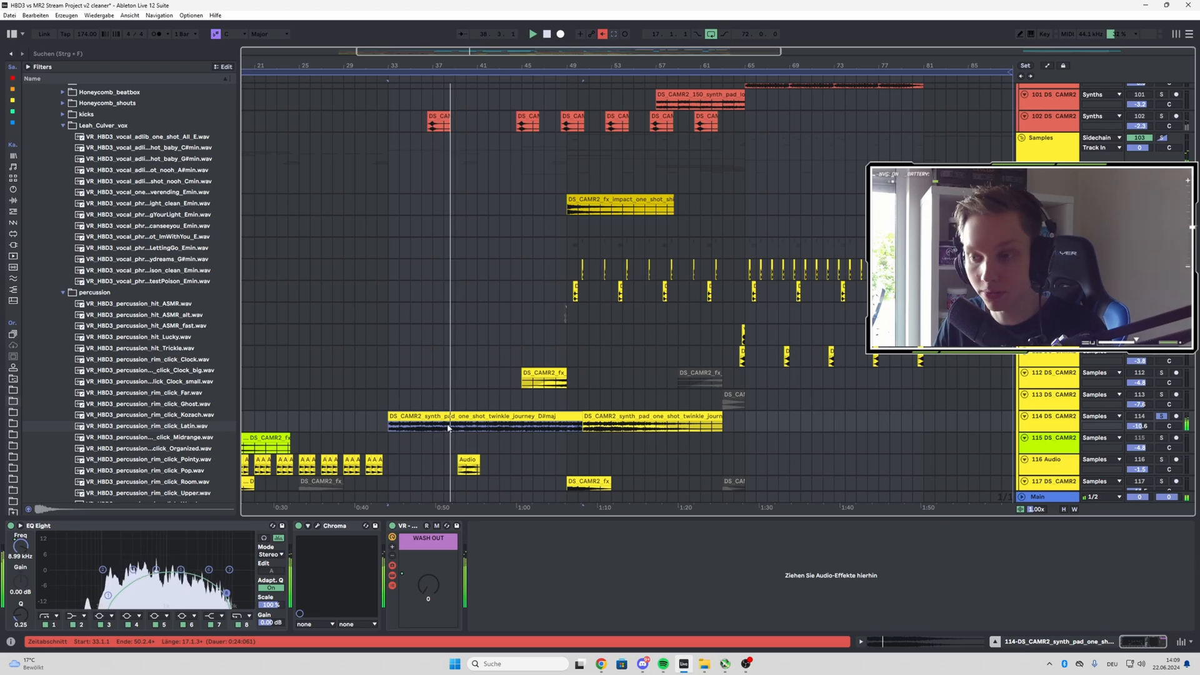
pyautogui.click(665, 426)
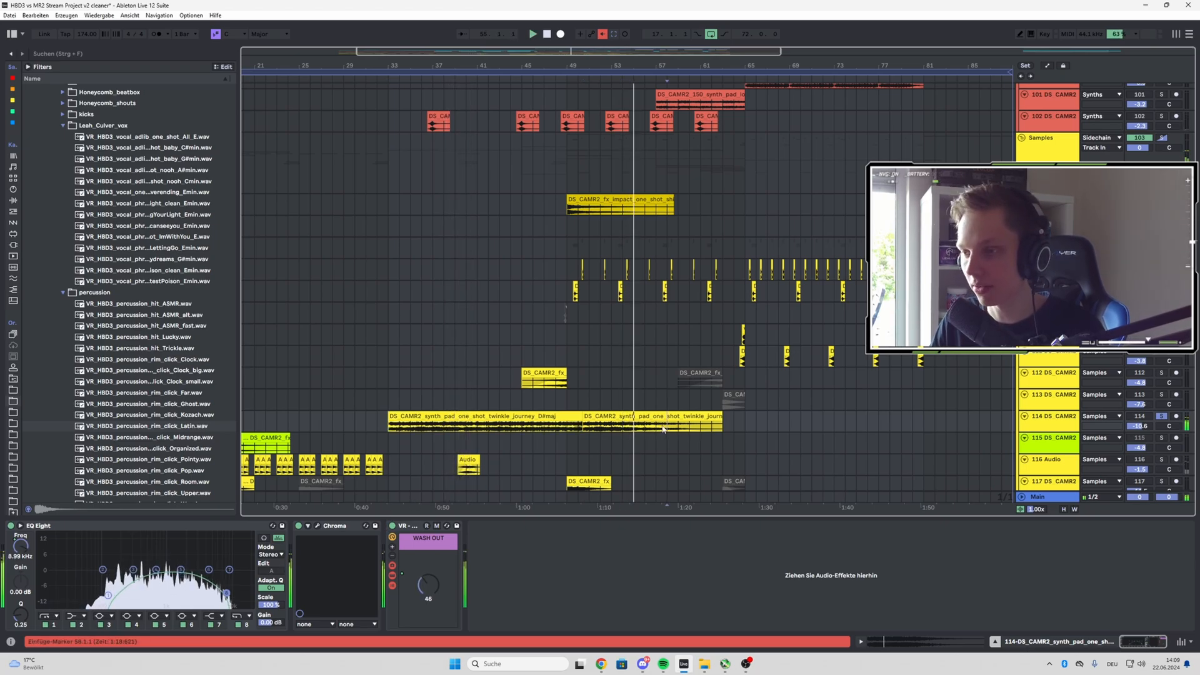
# - Examine the synth and vocal tracks further up the arrangement through to the bass section
pyautogui.scroll(10, 663, 429)
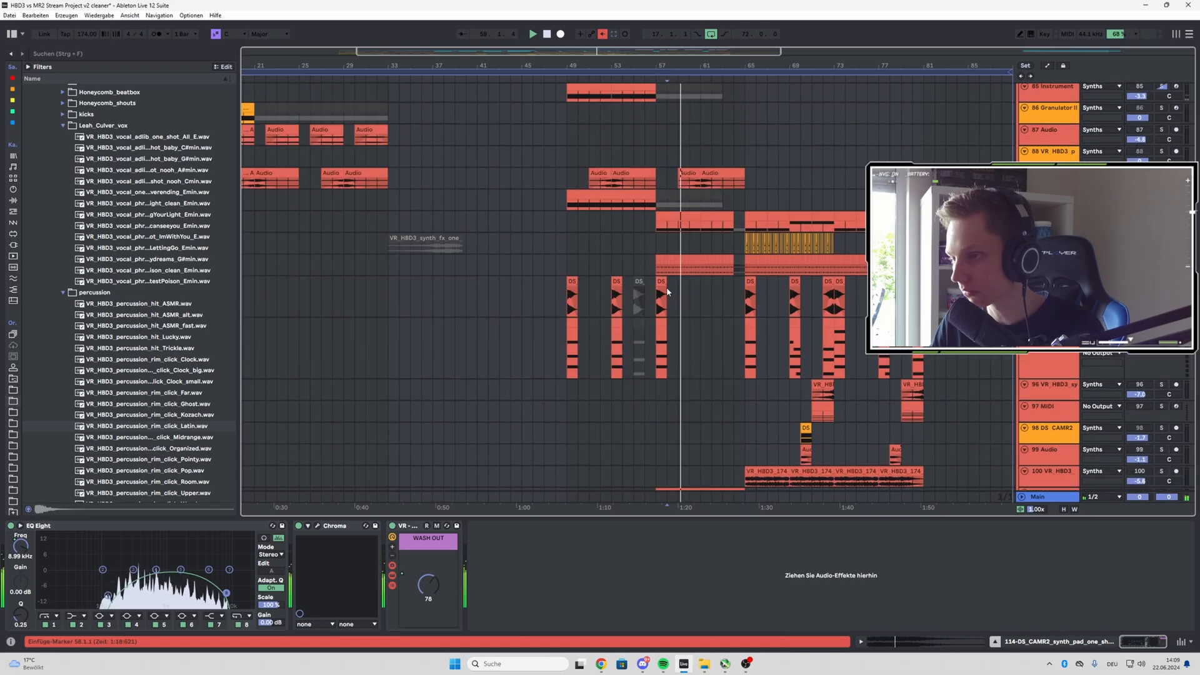
pyautogui.scroll(3, 667, 287)
pyautogui.keyDown('ctrl'); pyautogui.scroll(-4, 392, 286); pyautogui.keyUp('ctrl')
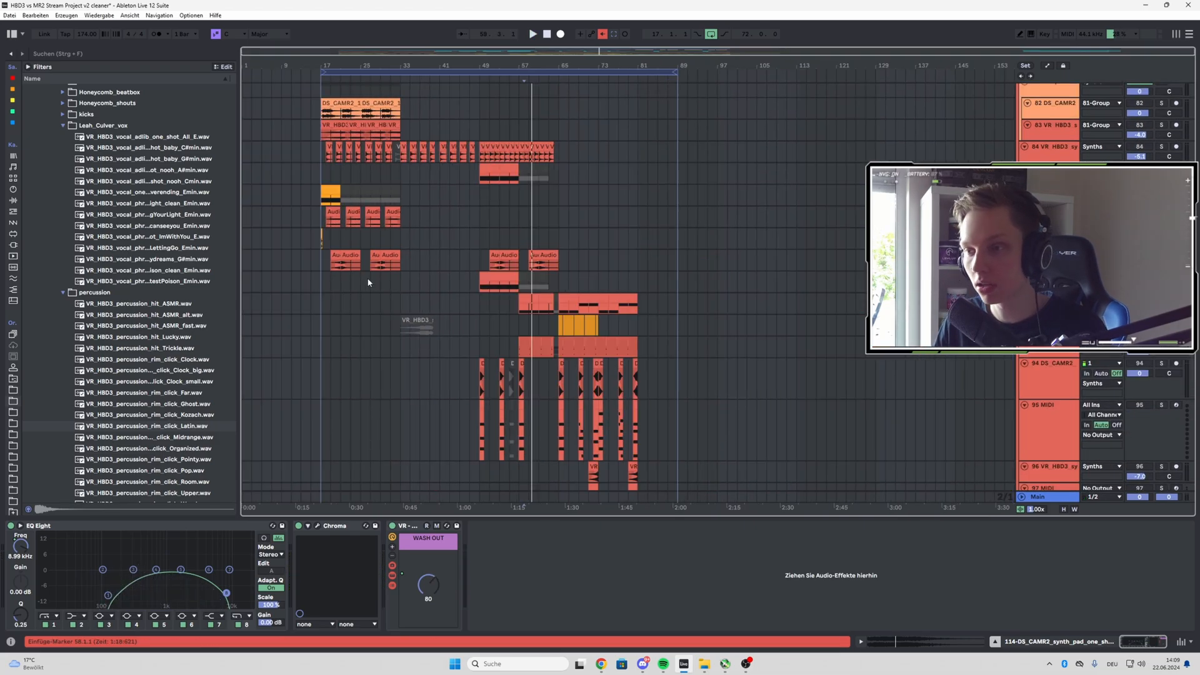
pyautogui.scroll(10, 367, 282)
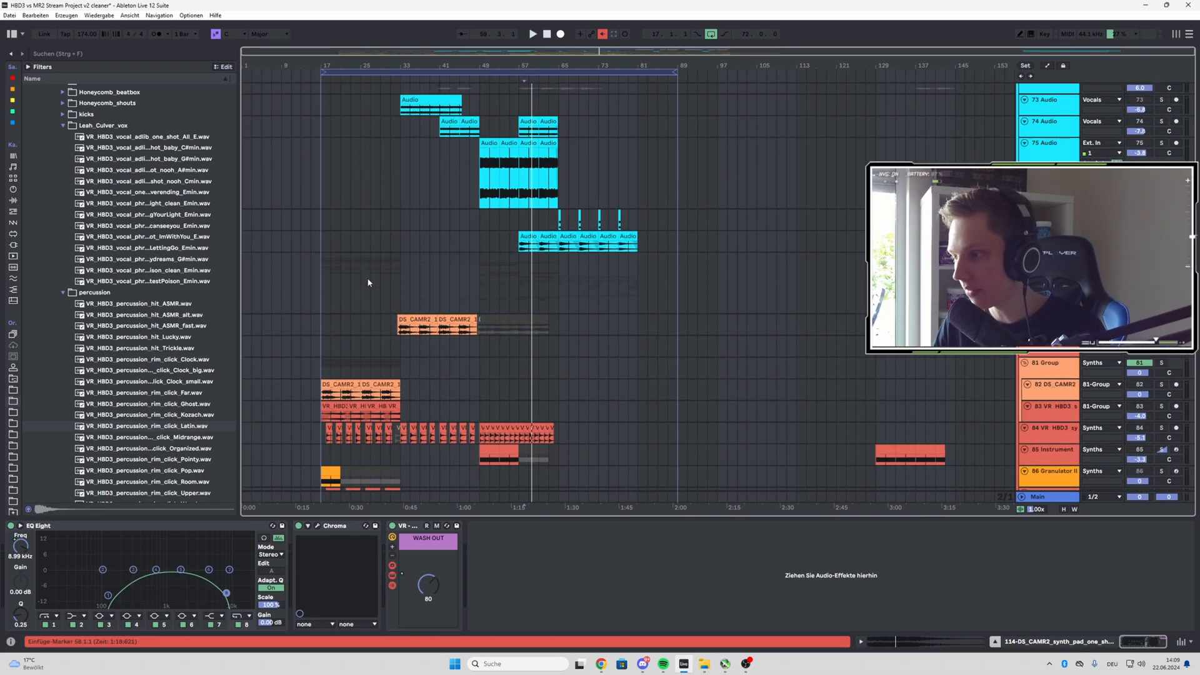
pyautogui.scroll(20, 443, 293)
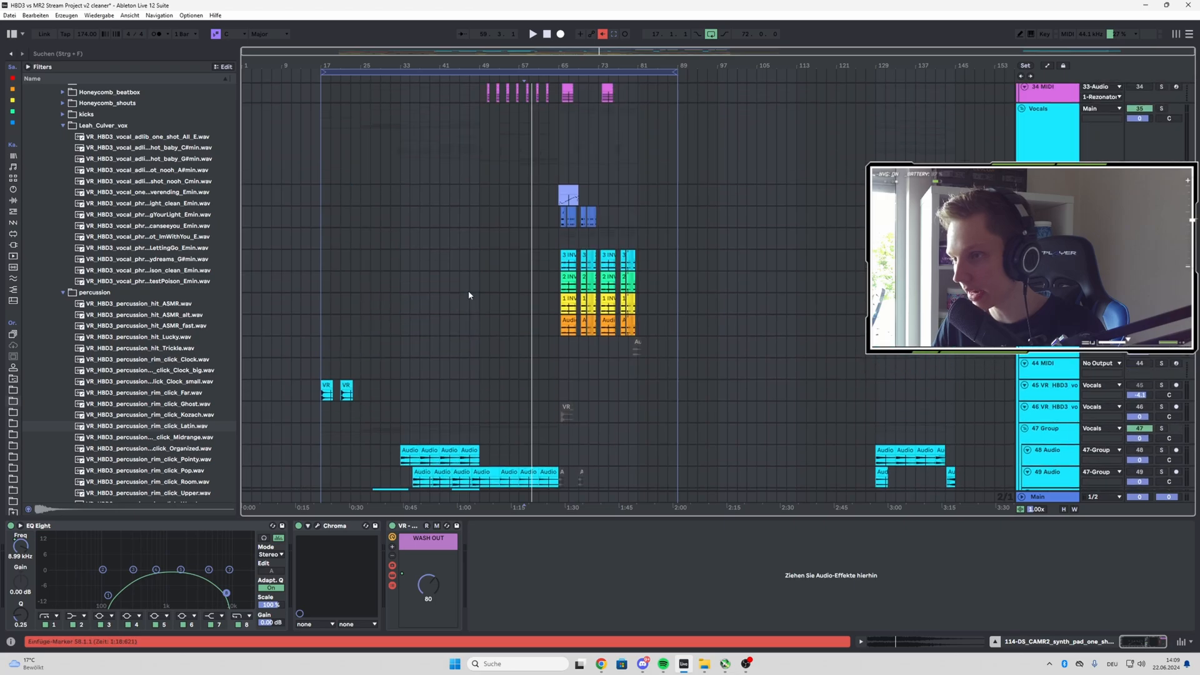
pyautogui.scroll(5, 470, 295)
pyautogui.keyDown('ctrl'); pyautogui.scroll(3, 496, 317); pyautogui.keyUp('ctrl')
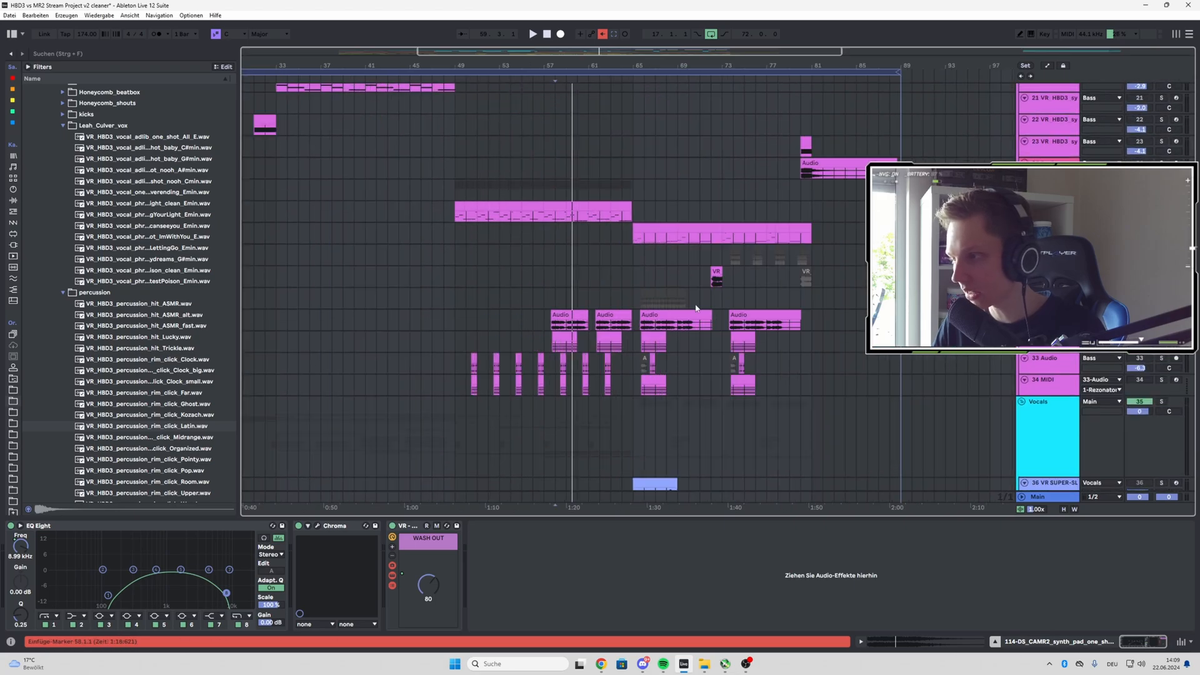
pyautogui.scroll(9, 744, 291)
pyautogui.scroll(-8, 792, 270)
pyautogui.scroll(1, 625, 250)
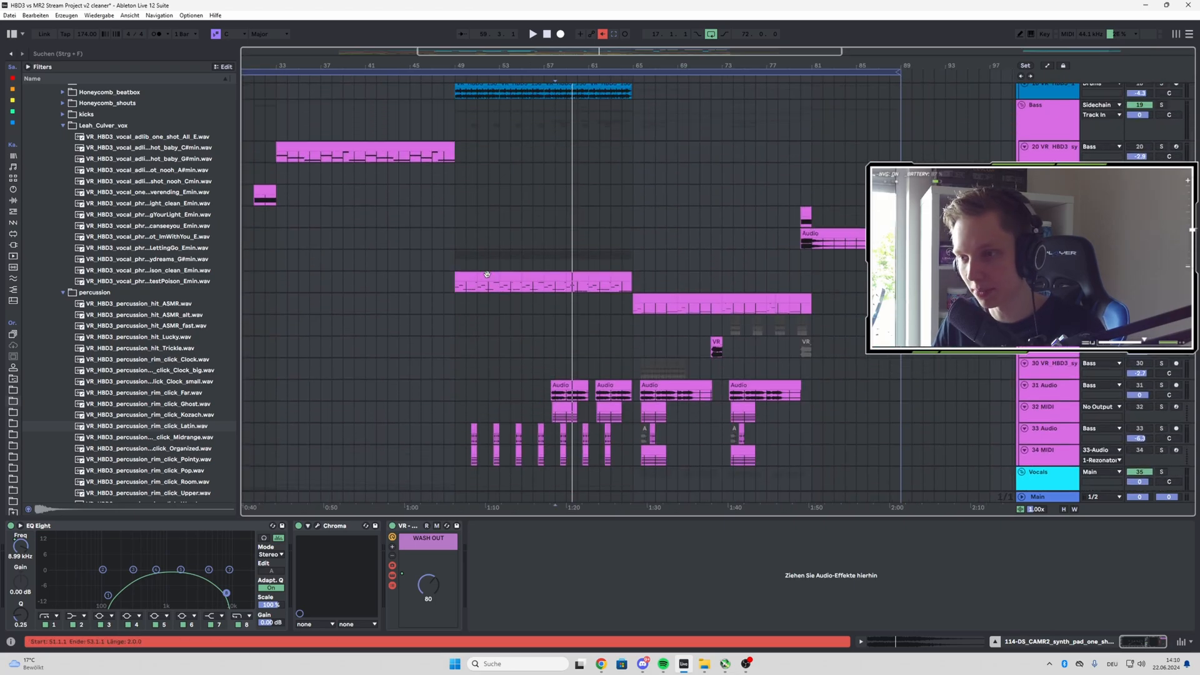
pyautogui.keyDown('ctrl'); pyautogui.scroll(3, 479, 273); pyautogui.keyUp('ctrl')
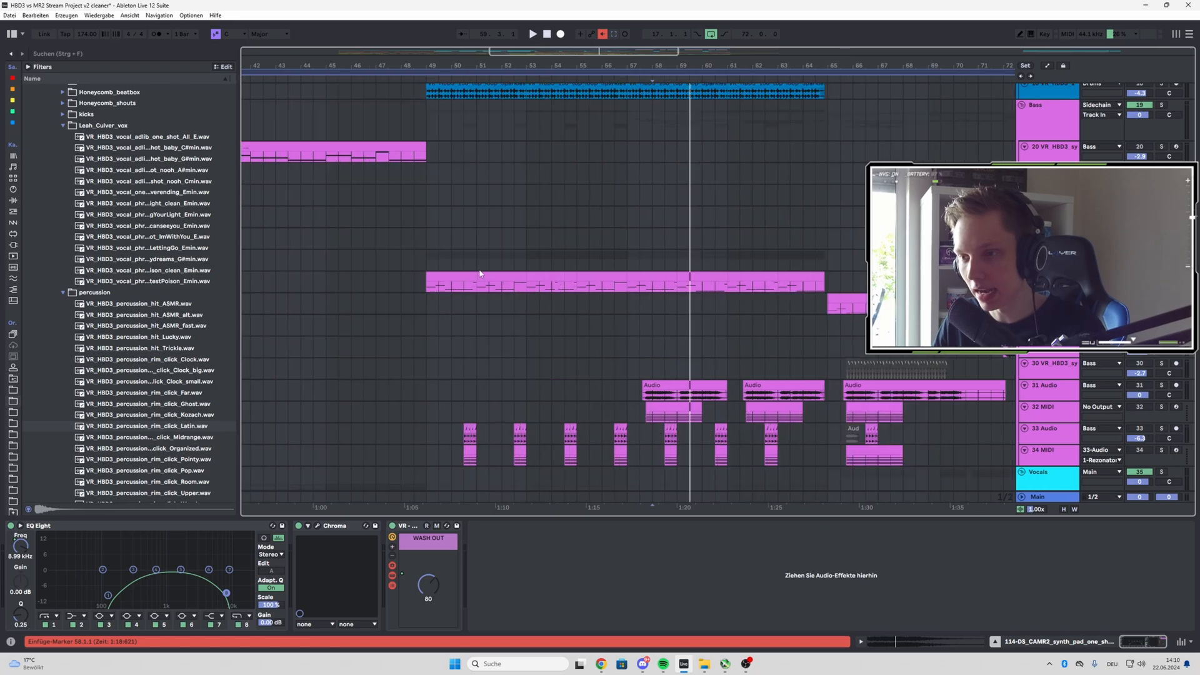
# - Play the bass of group 25 from bar 49 and check the EQ Eight on the group
pyautogui.click(430, 258)
pyautogui.scroll(-2, 430, 258)
pyautogui.scroll(3, 710, 252)
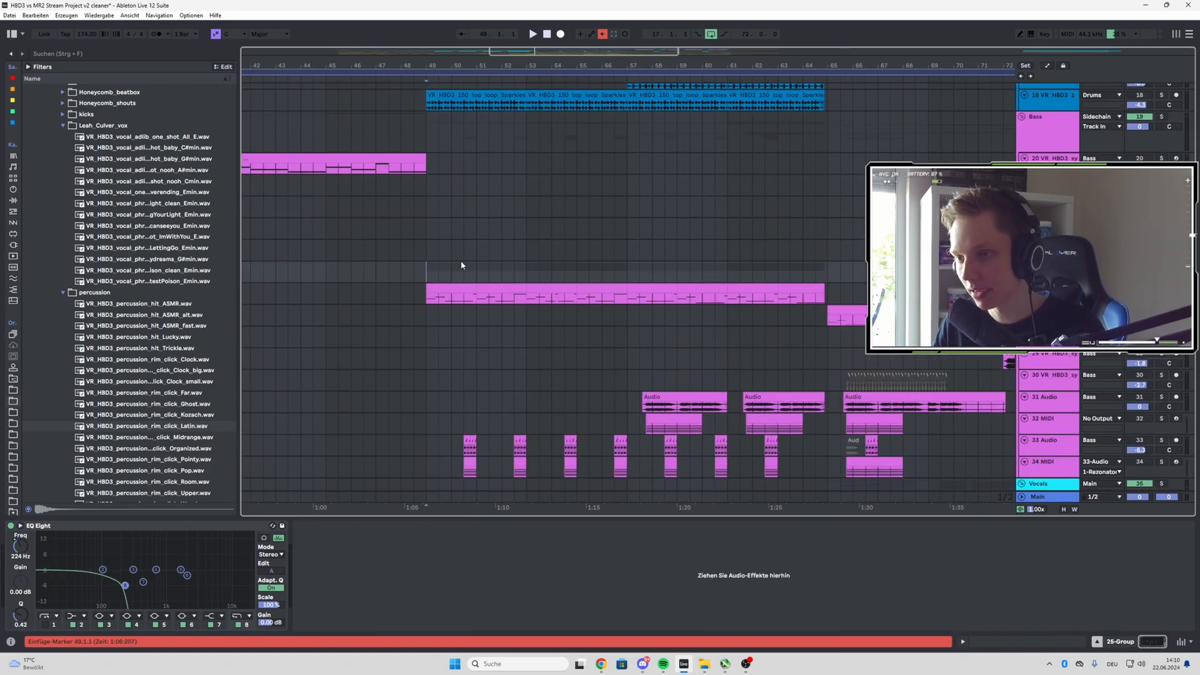
pyautogui.press('space')
pyautogui.press('Down')
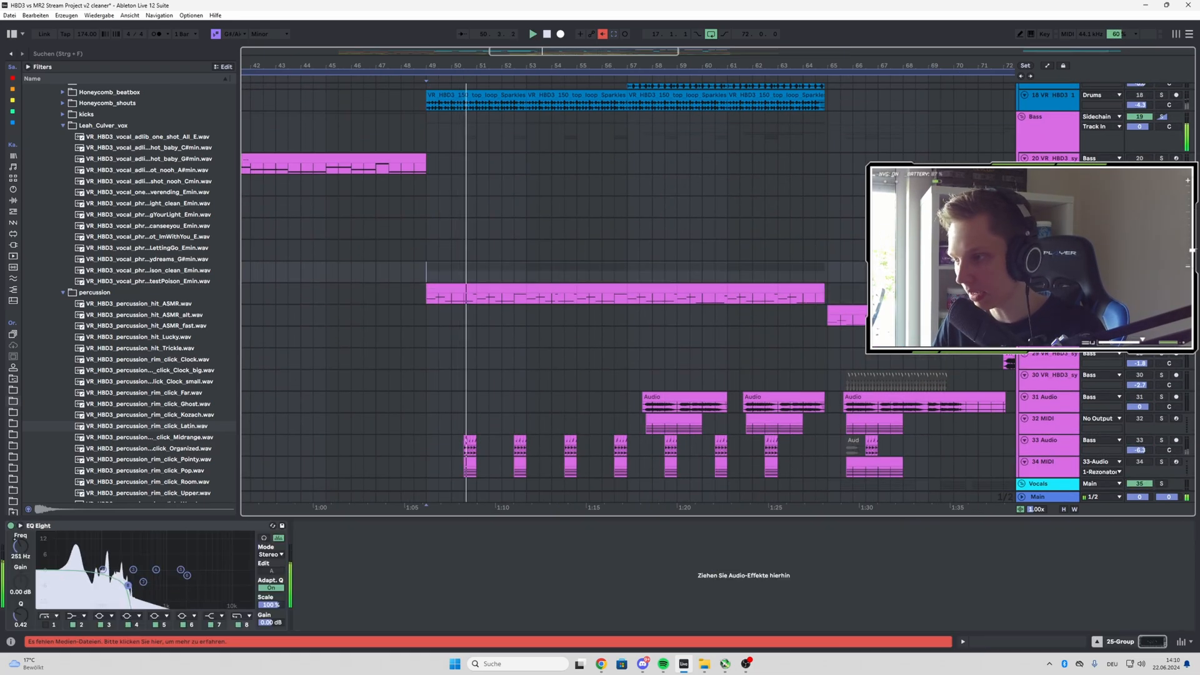
pyautogui.press('Up')
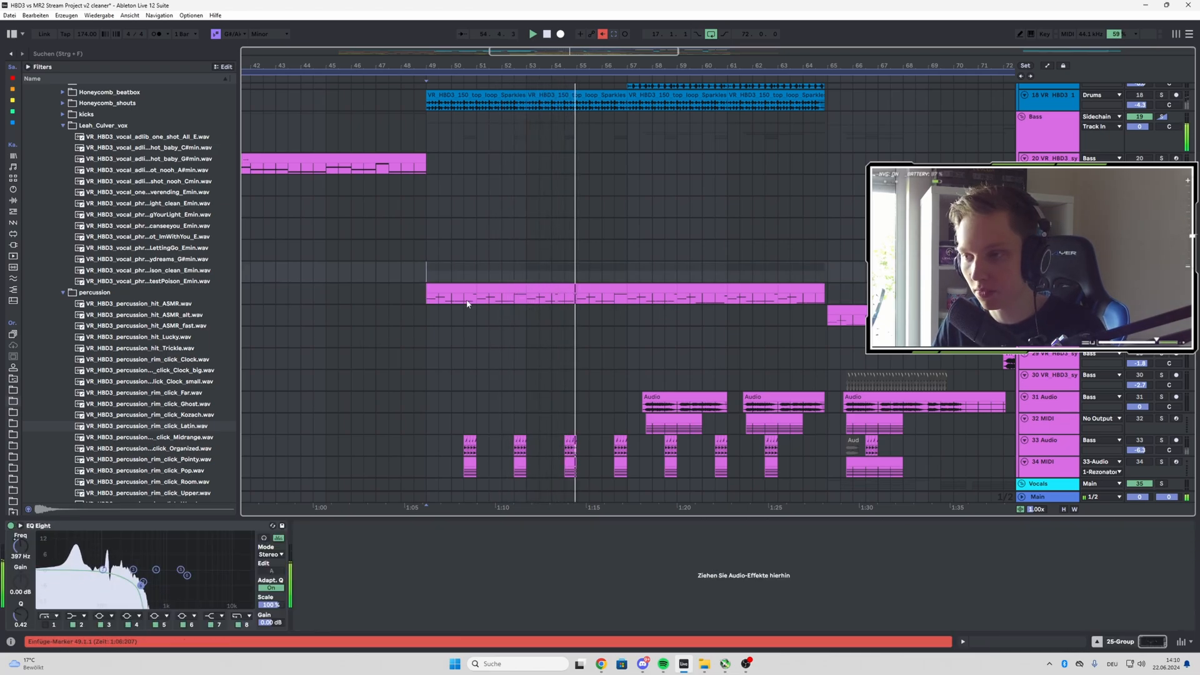
# - Play track 26's bass clip from bar 49 and examine its Instrument Rack chain zones and effects through to Utility
pyautogui.press('Down')
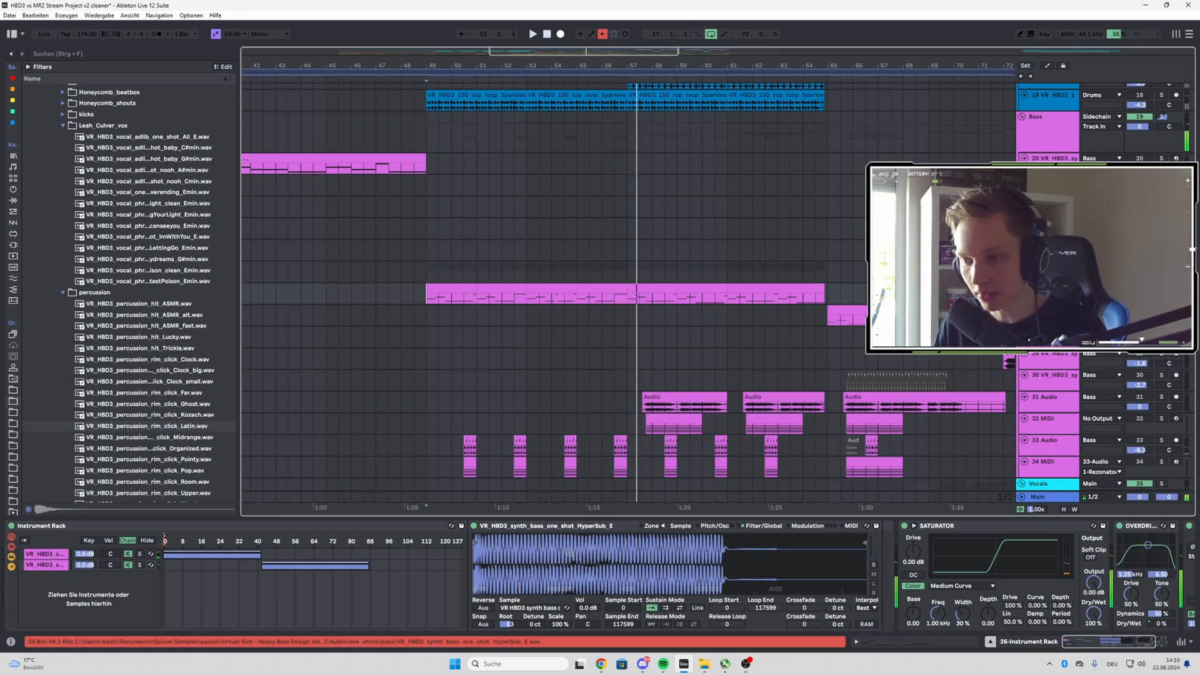
pyautogui.click(129, 543)
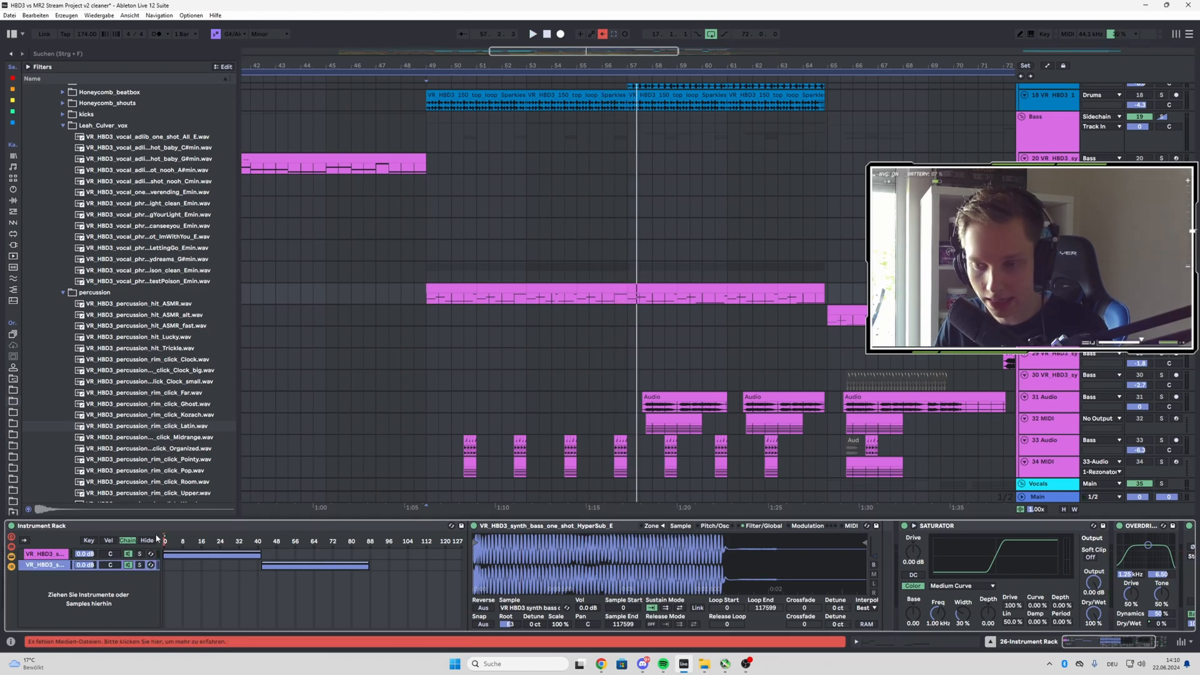
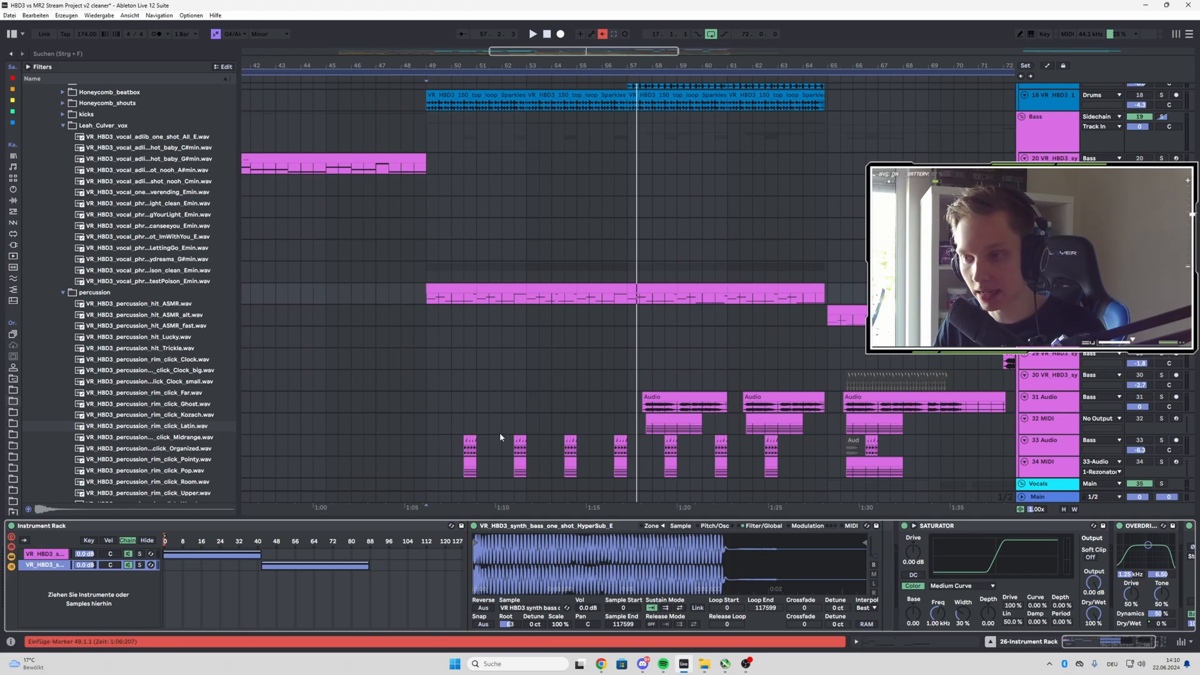
pyautogui.click(429, 301)
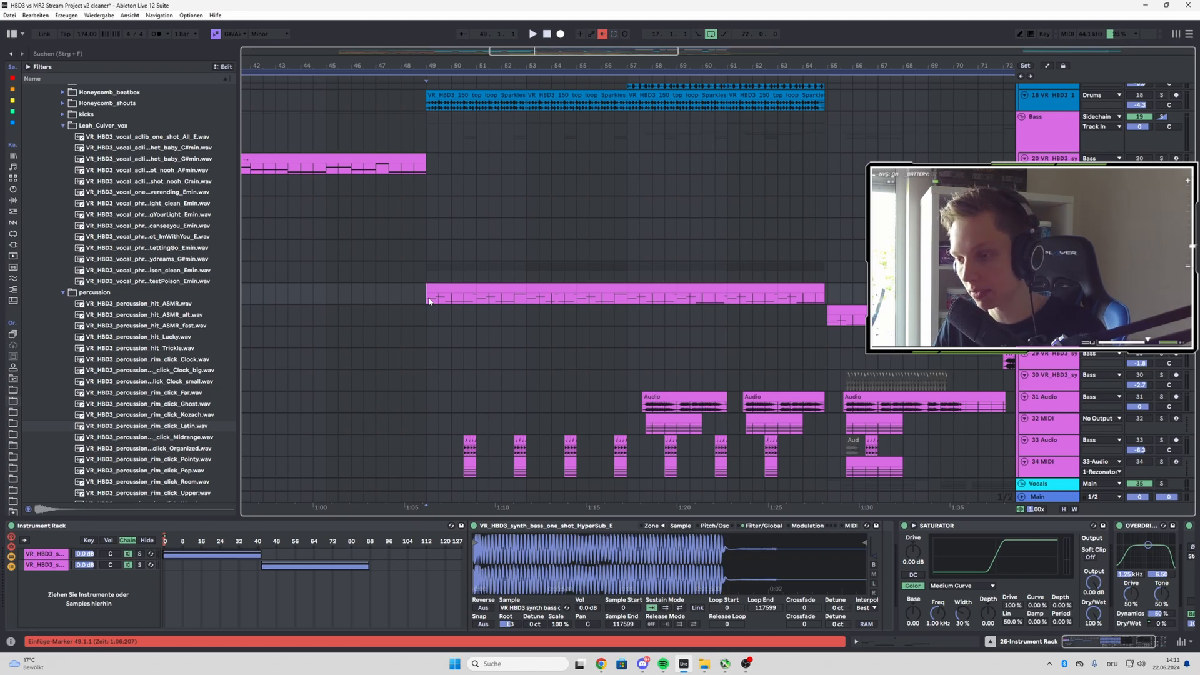
pyautogui.scroll(3, 456, 312)
pyautogui.press('space')
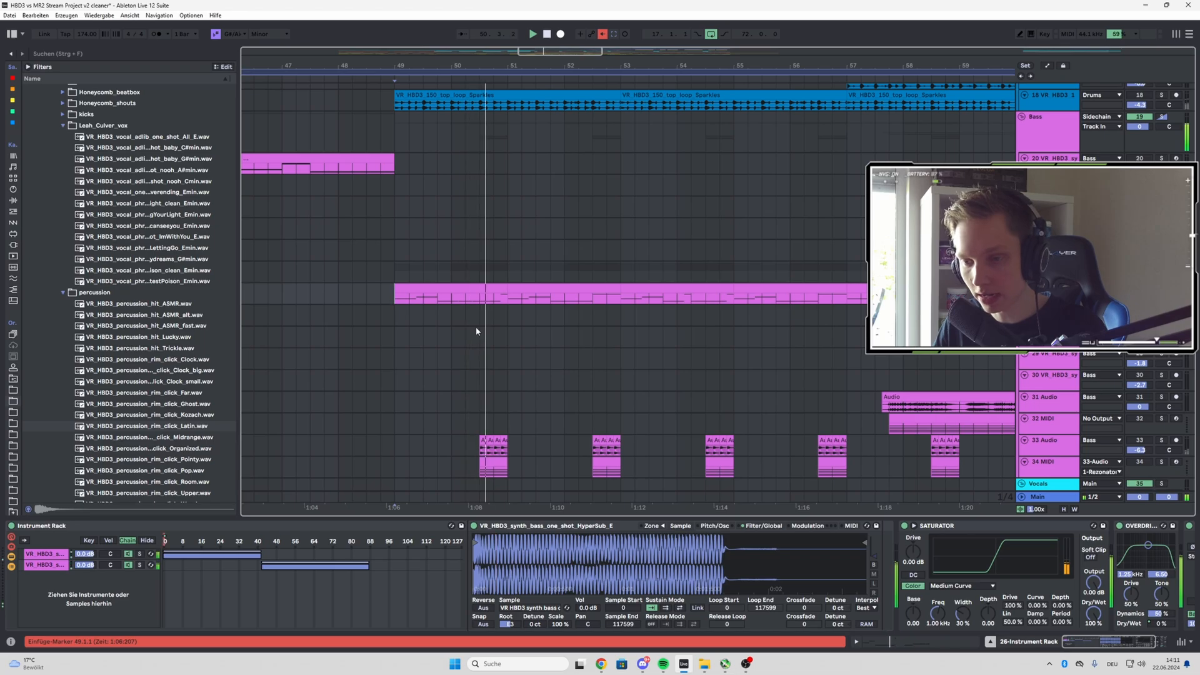
pyautogui.scroll(-3, 442, 415)
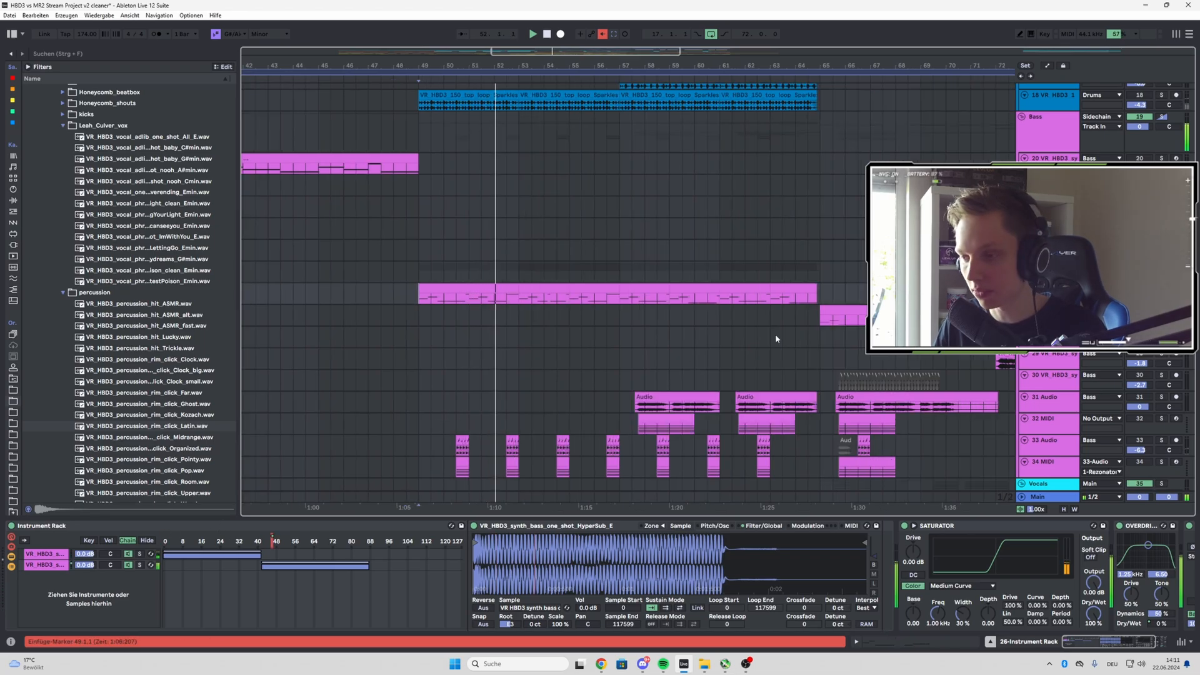
pyautogui.scroll(-3, 498, 316)
pyautogui.click(1123, 641)
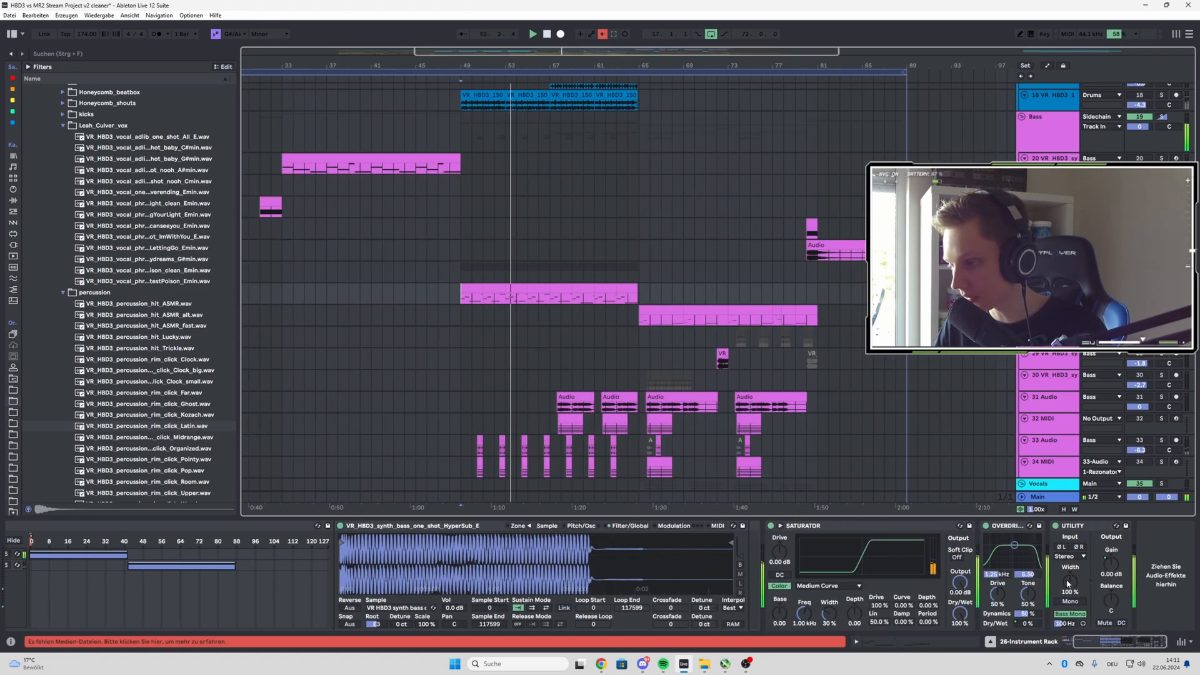
# - Play the end of track 26's bass clip from bar 63 into the following section
pyautogui.click(618, 296)
pyautogui.press('space')
pyautogui.press('space')
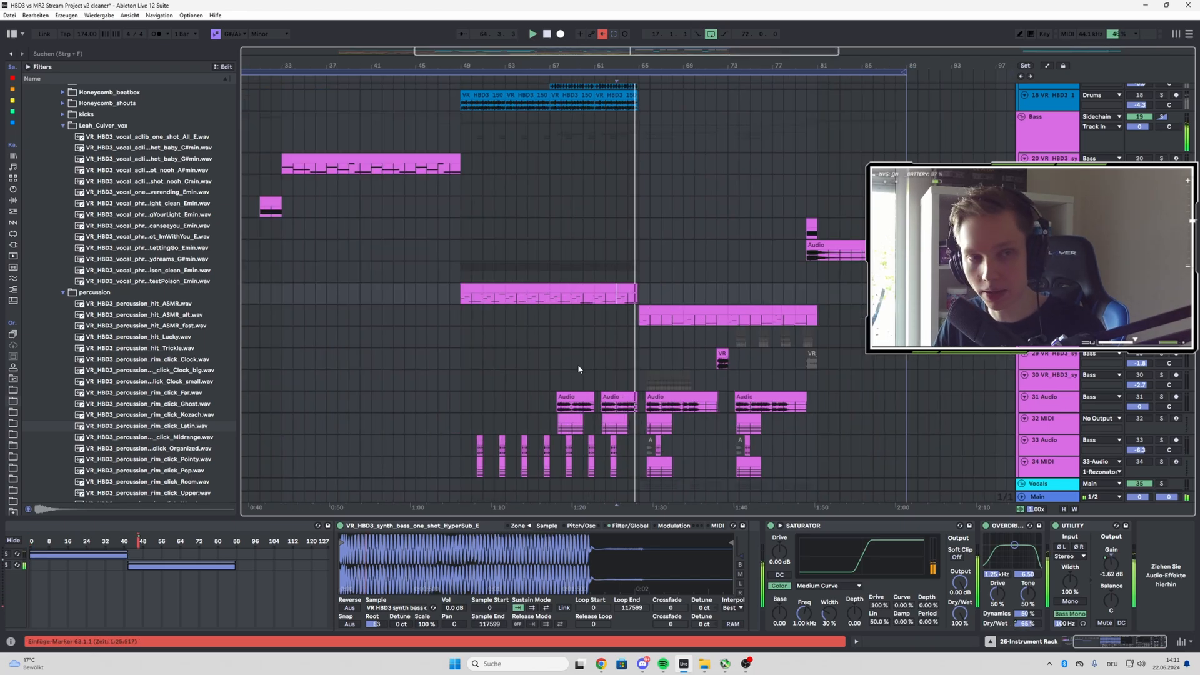
pyautogui.scroll(3, 696, 358)
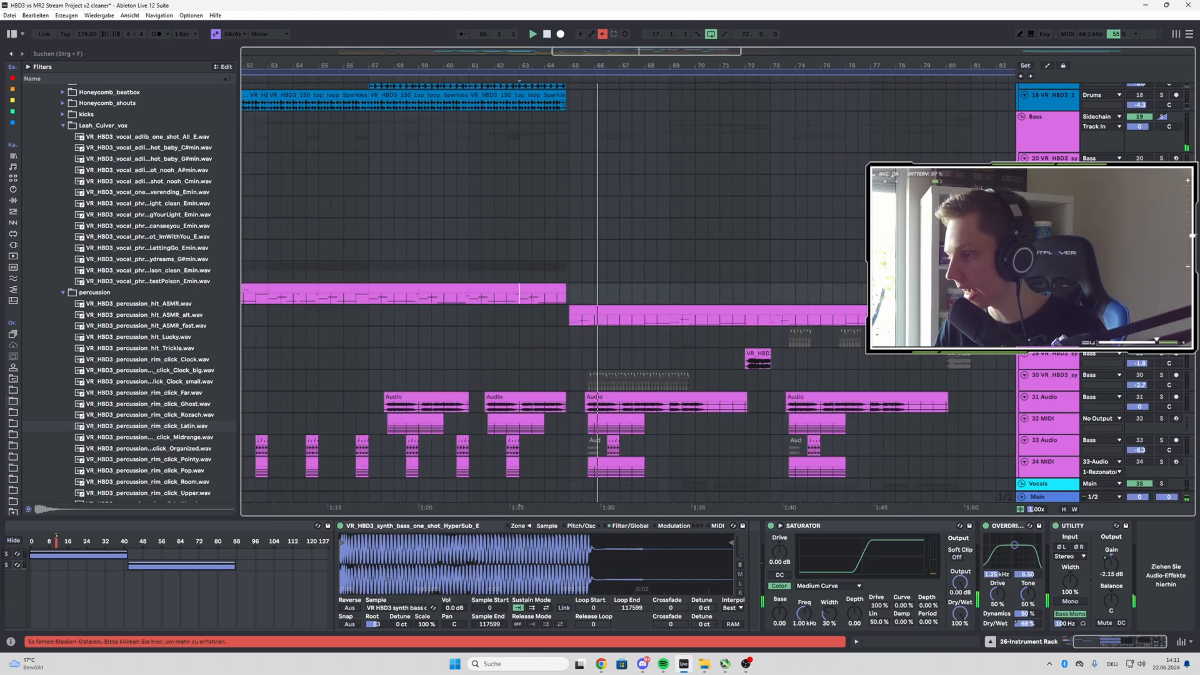
# - Solo track 27 and play its bass clip from bar 65
pyautogui.click(1161, 311)
pyautogui.press('space')
pyautogui.press('space')
pyautogui.press('space')
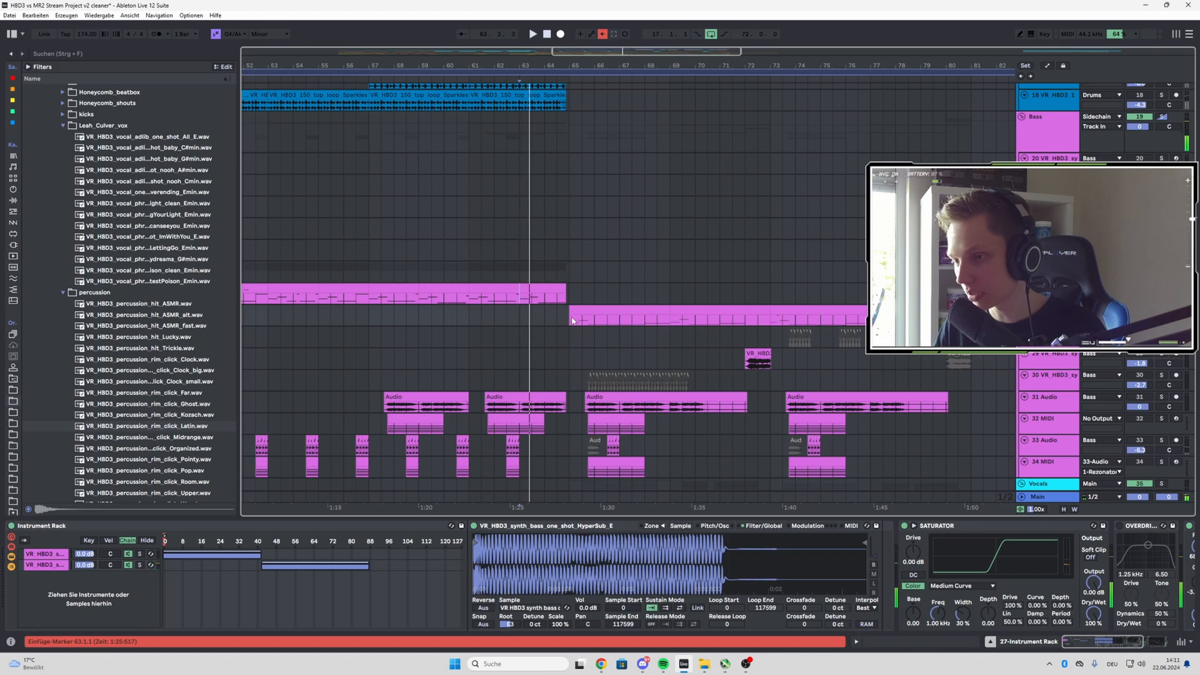
pyautogui.click(571, 318)
pyautogui.press('space')
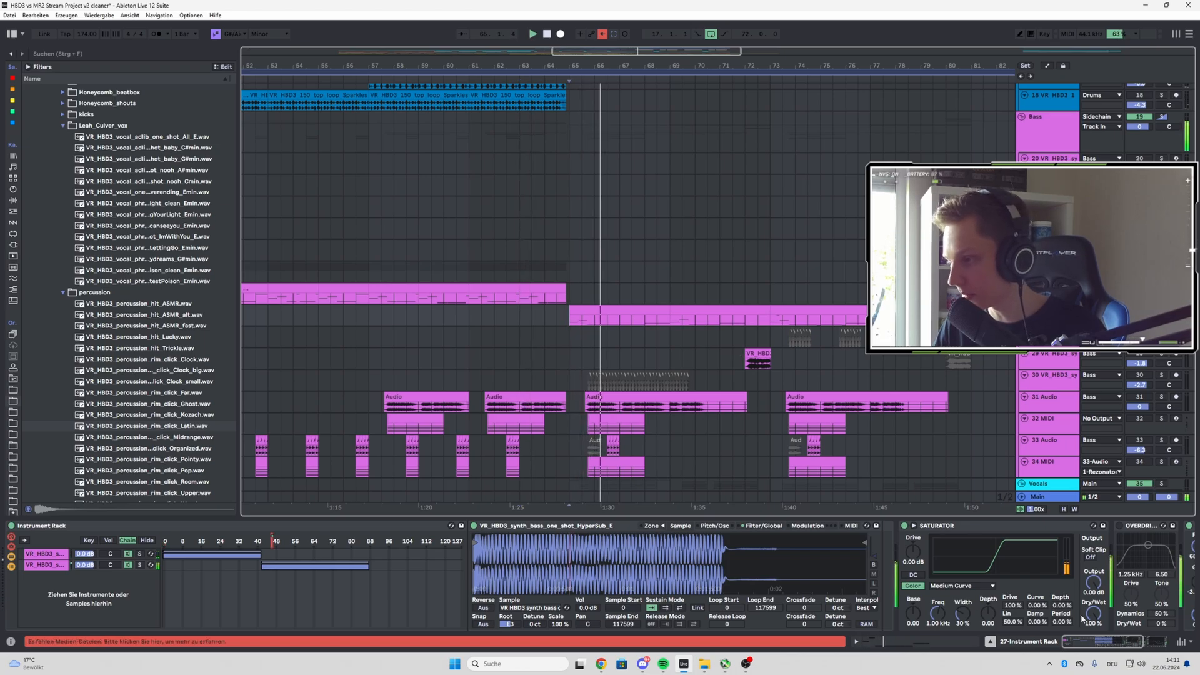
pyautogui.scroll(-1, 831, 374)
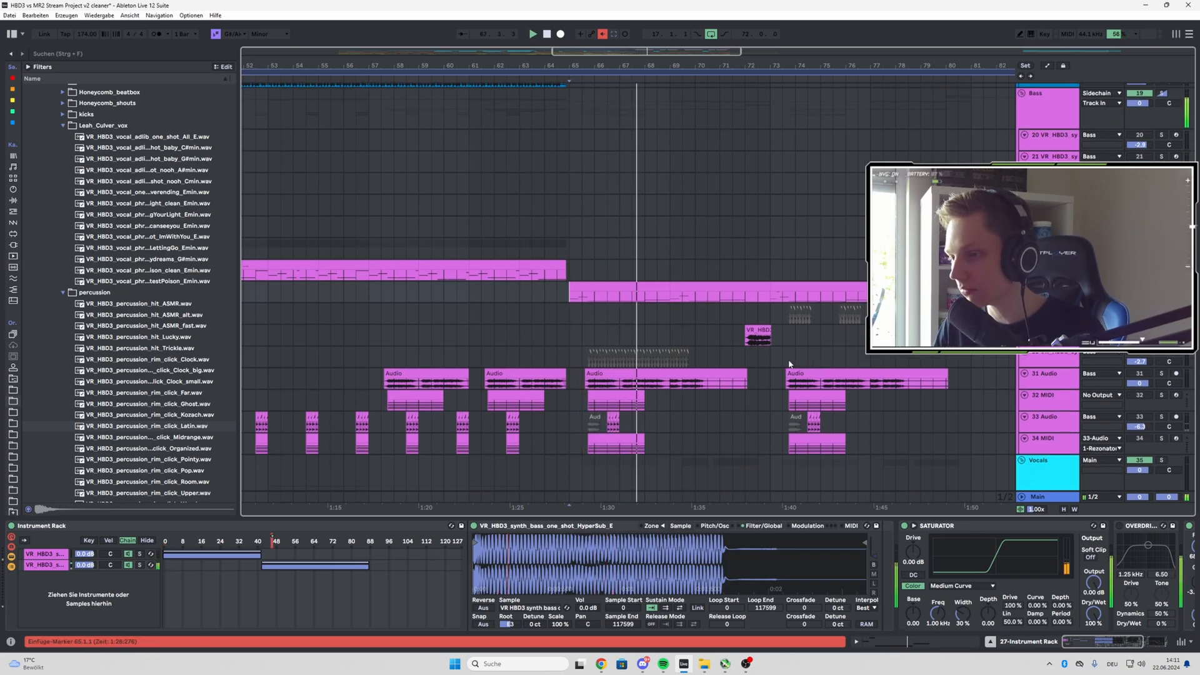
# - Play the bass one-shot clip on track 29 from bar 72
pyautogui.scroll(3, 788, 367)
pyautogui.press('space')
pyautogui.click(690, 341)
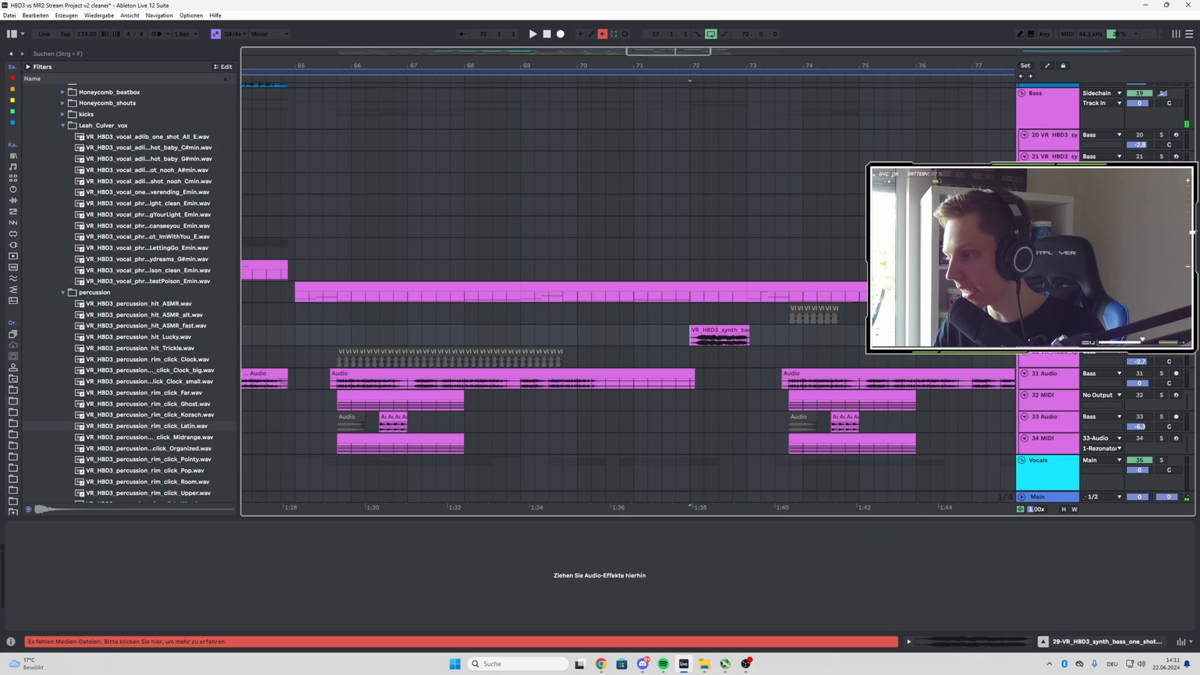
pyautogui.press('space')
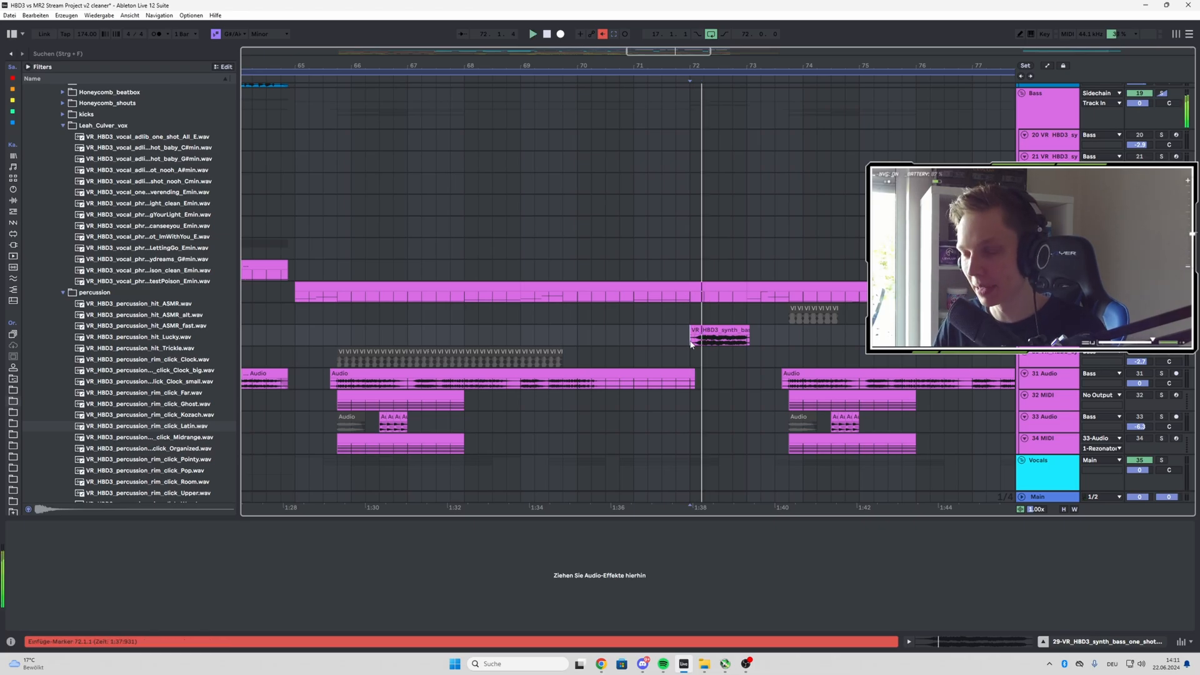
pyautogui.scroll(-2, 690, 344)
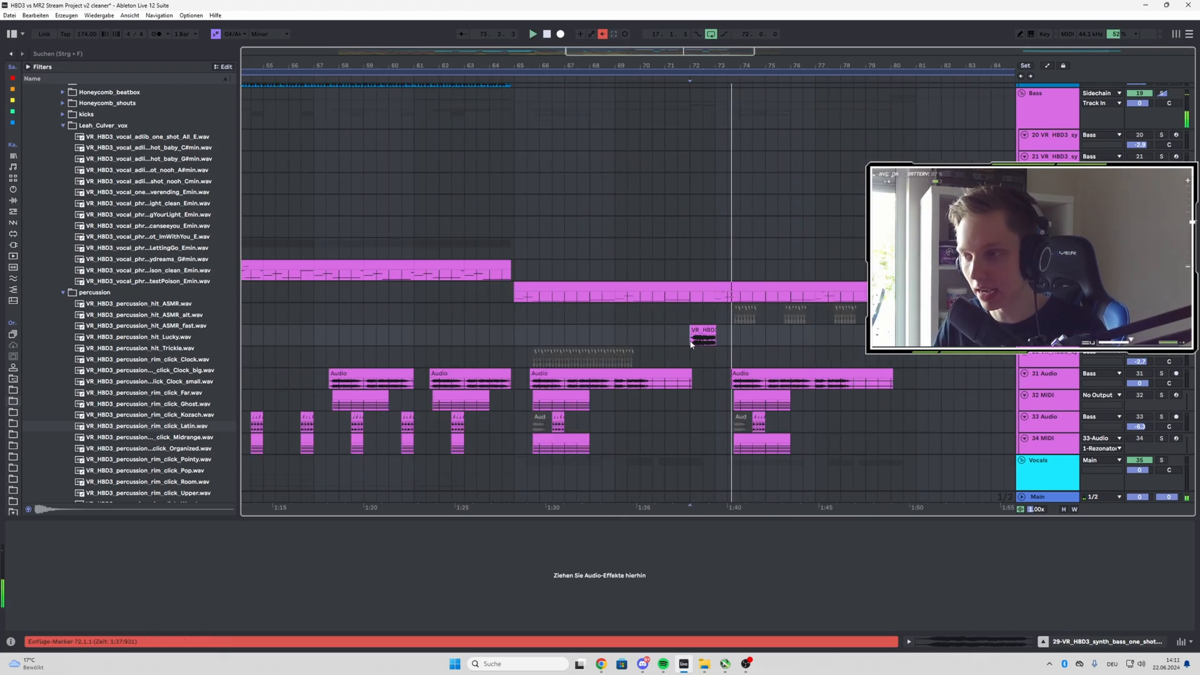
# - Reactivate the muted stabby bass one-shot clips on track 30 starting in bar 65
pyautogui.scroll(4, 717, 342)
pyautogui.scroll(-2, 706, 342)
pyautogui.scroll(-3, 713, 350)
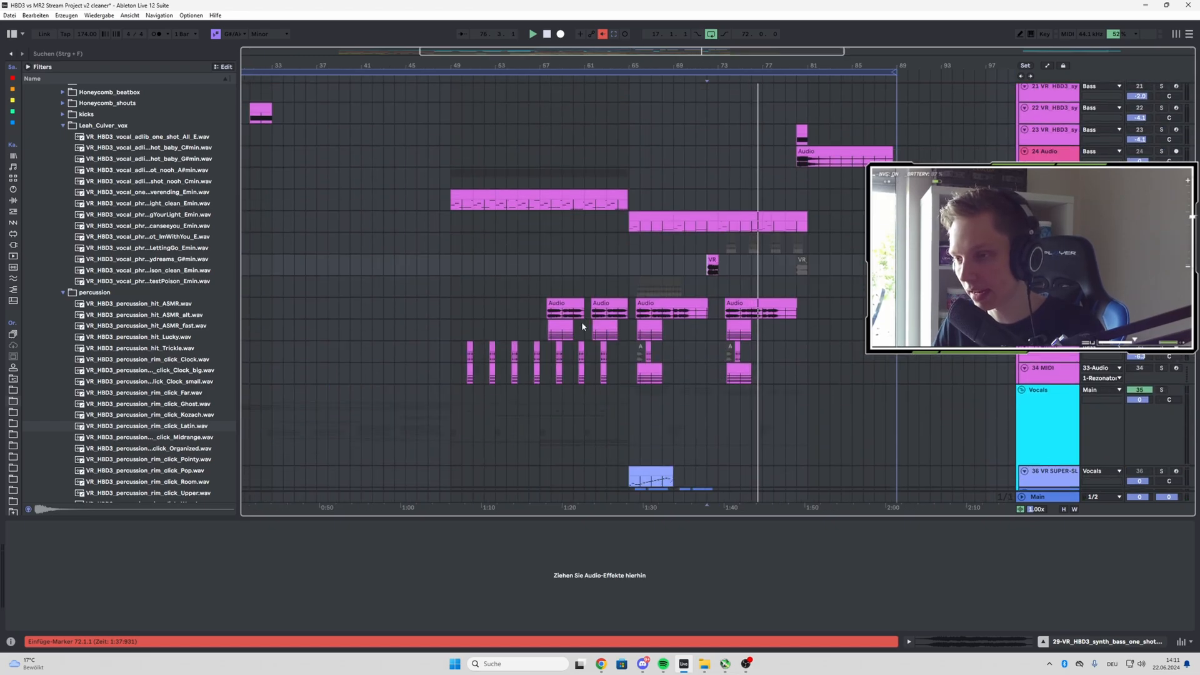
pyautogui.scroll(2, 559, 320)
pyautogui.scroll(-2, 625, 315)
pyautogui.scroll(4, 669, 305)
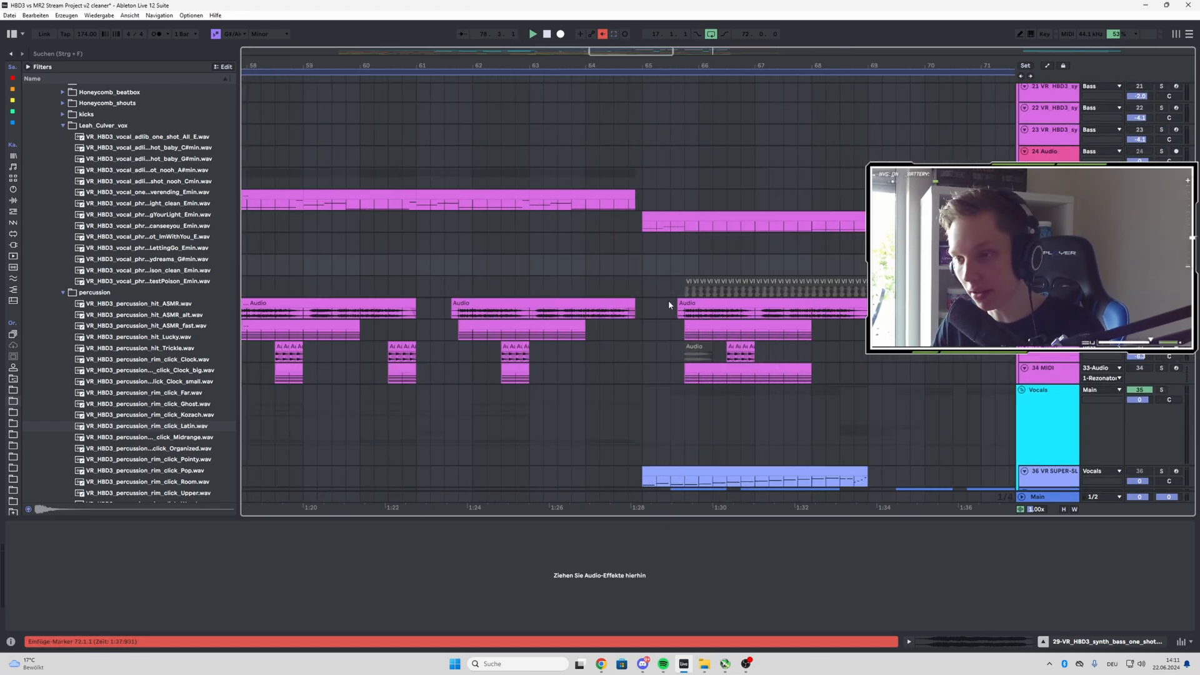
pyautogui.click(684, 296)
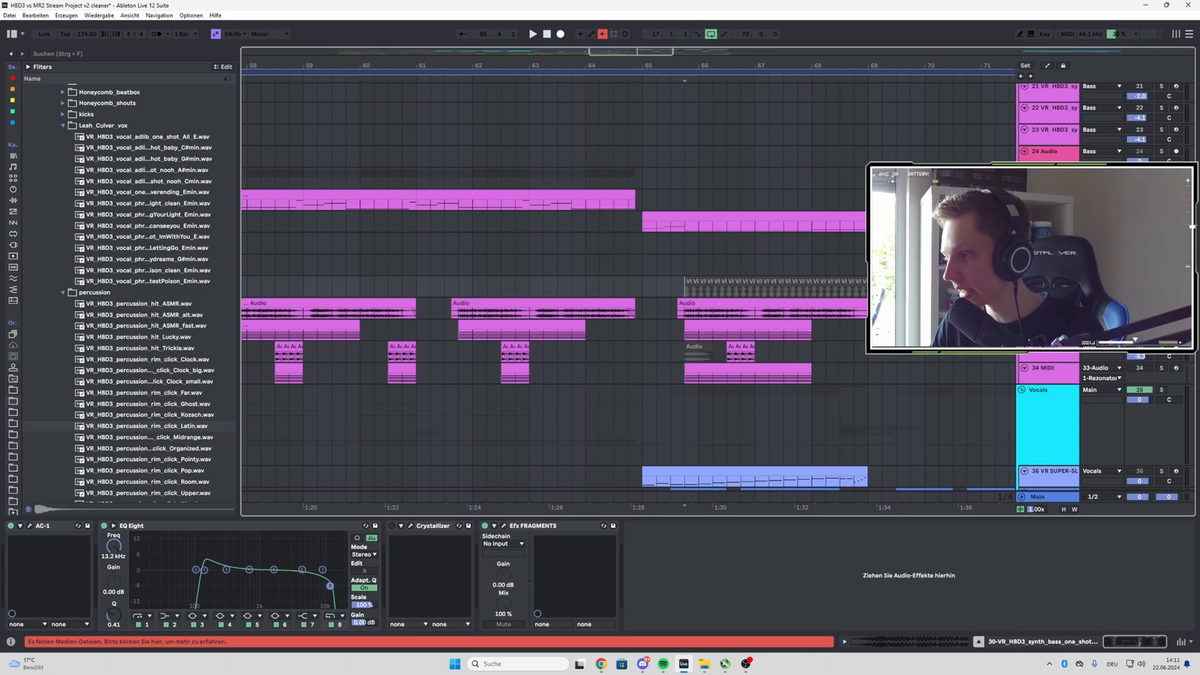
pyautogui.moveTo(667, 286); pyautogui.dragTo(1003, 288)
pyautogui.press('0')
pyautogui.press('space')
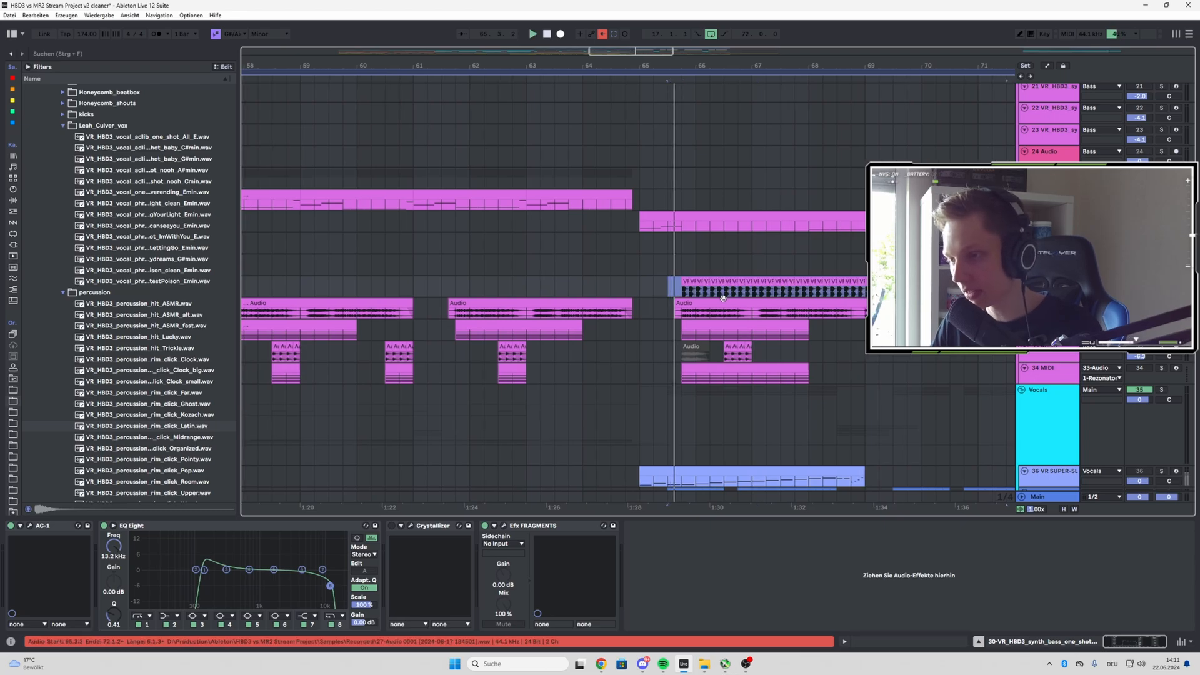
# - Play track 30's stabby clips from bar 65 with the effect chain bypassed and with it enabled for comparison
pyautogui.click(681, 296)
pyautogui.press('space')
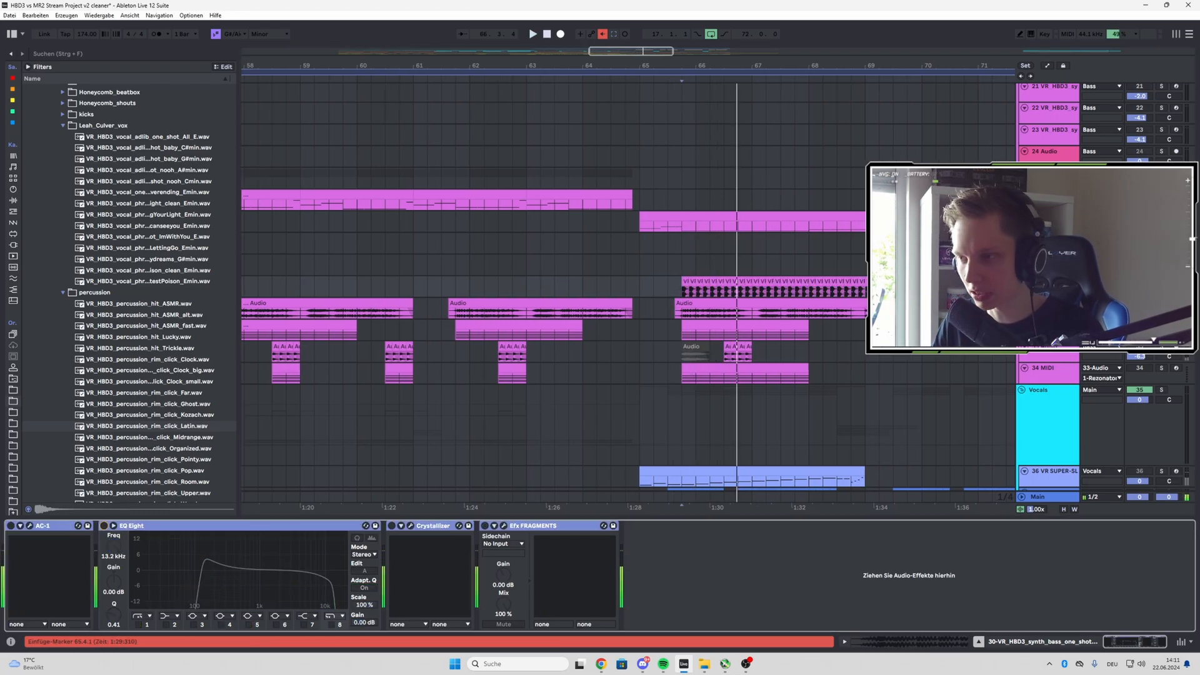
pyautogui.press('+')
pyautogui.press('+')
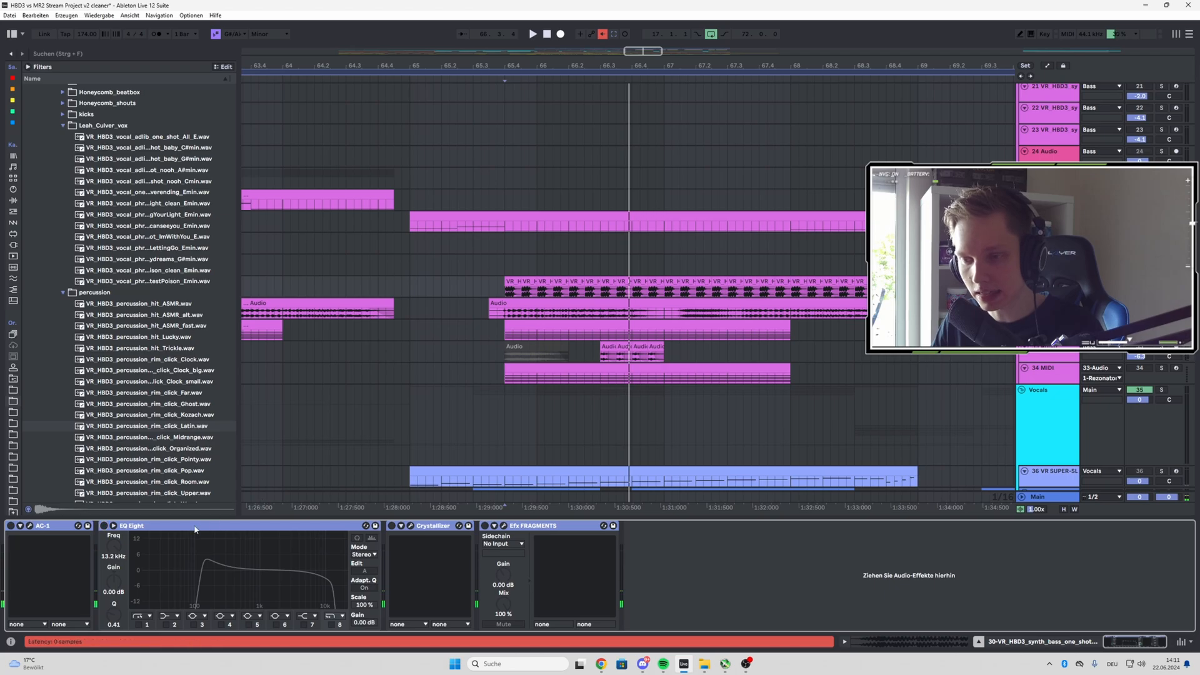
pyautogui.press('space')
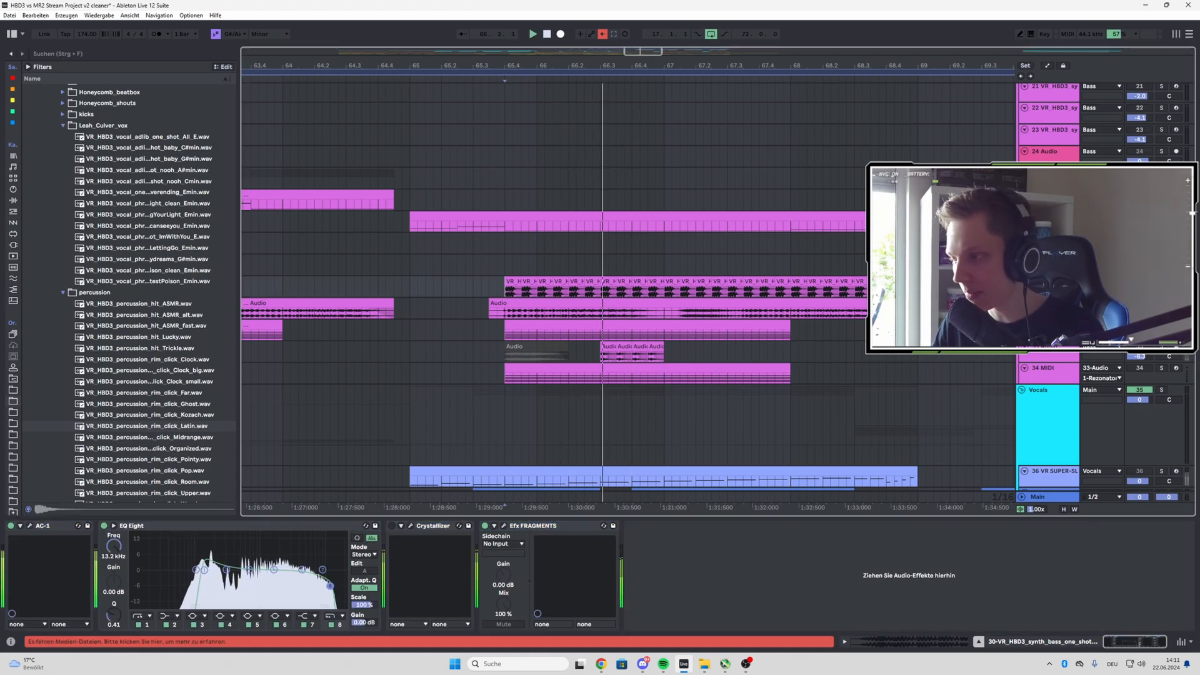
pyautogui.press('-')
pyautogui.press('-')
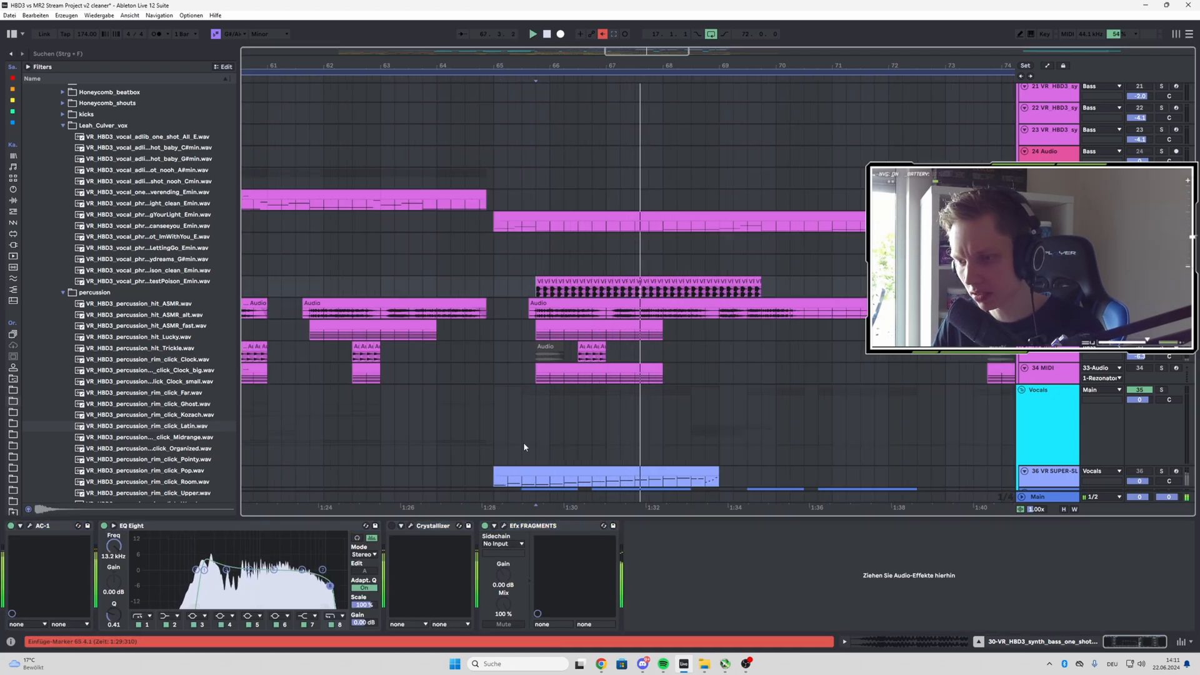
# - Inspect the EFX FRAGMENTS and AC-1 plugin interfaces on track 30, and close them
pyautogui.click(503, 525)
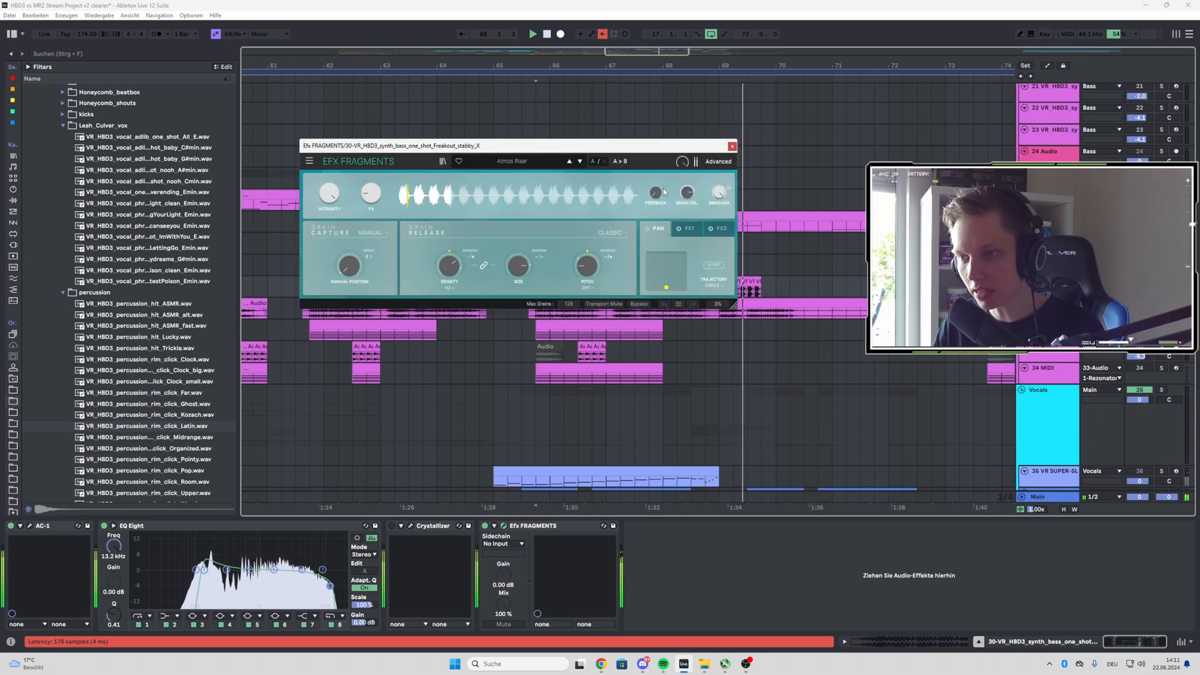
pyautogui.moveTo(590, 142); pyautogui.dragTo(521, 149)
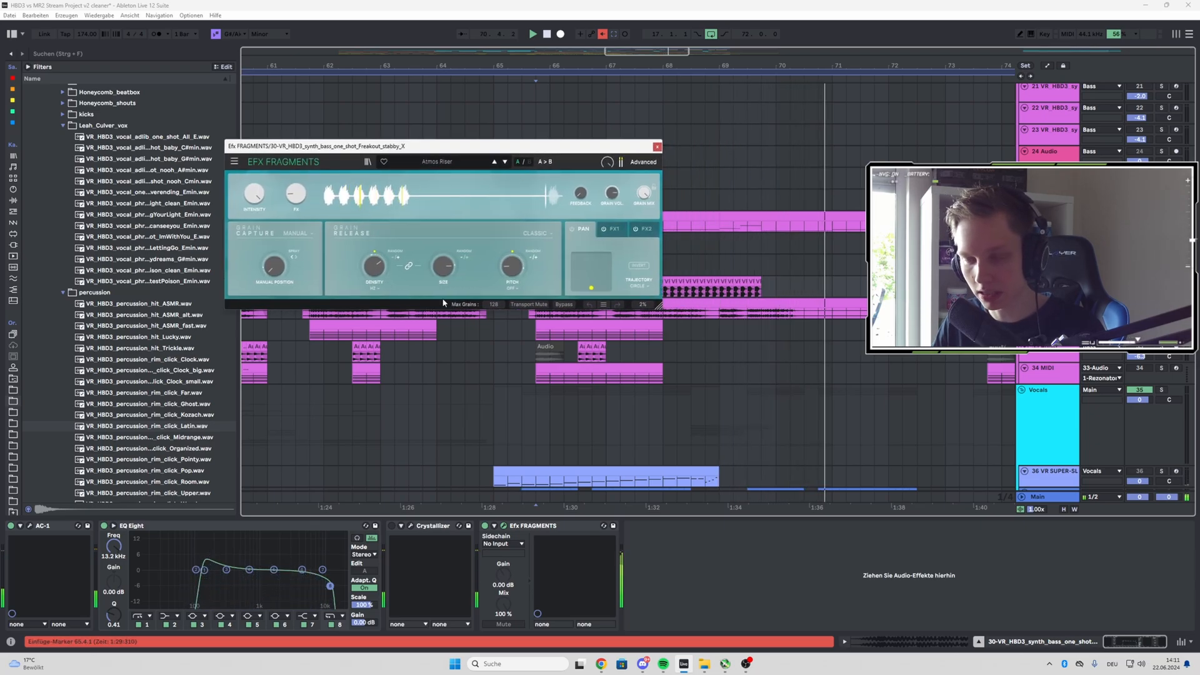
pyautogui.click(28, 527)
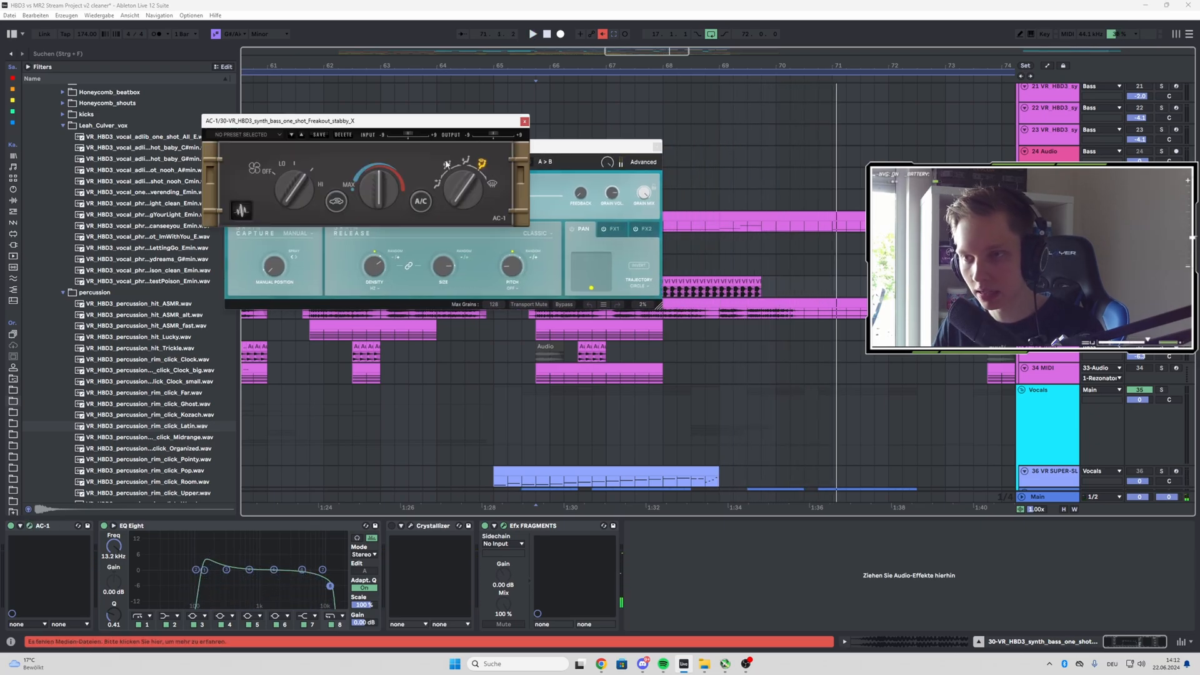
pyautogui.moveTo(450, 125); pyautogui.dragTo(501, 171)
pyautogui.click(541, 167)
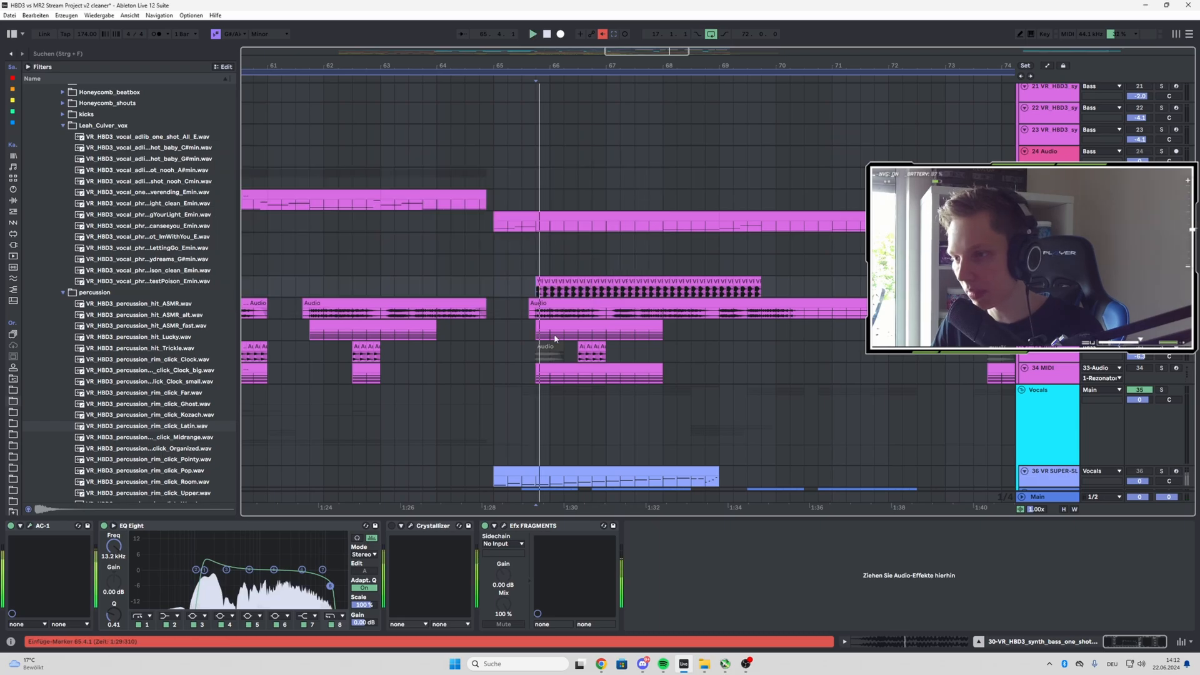
# - Show track 31's effect chain, solo the track and play its audio from bar 63
pyautogui.click(1048, 304)
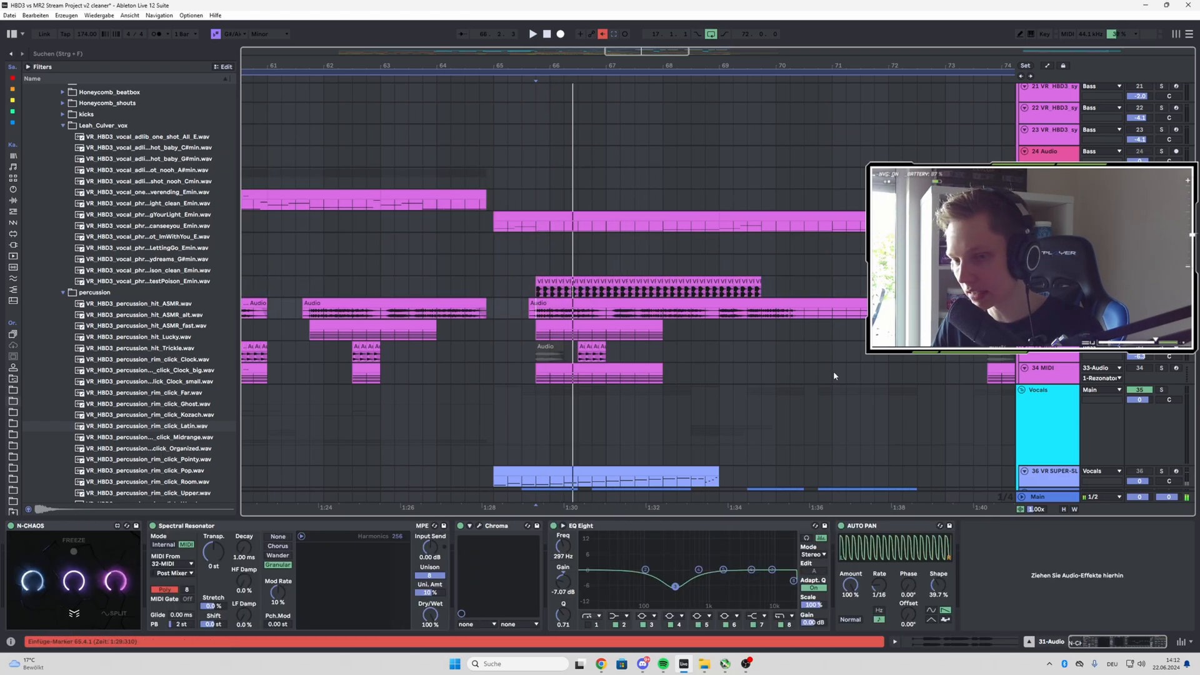
pyautogui.scroll(-3, 832, 370)
pyautogui.scroll(3, 500, 318)
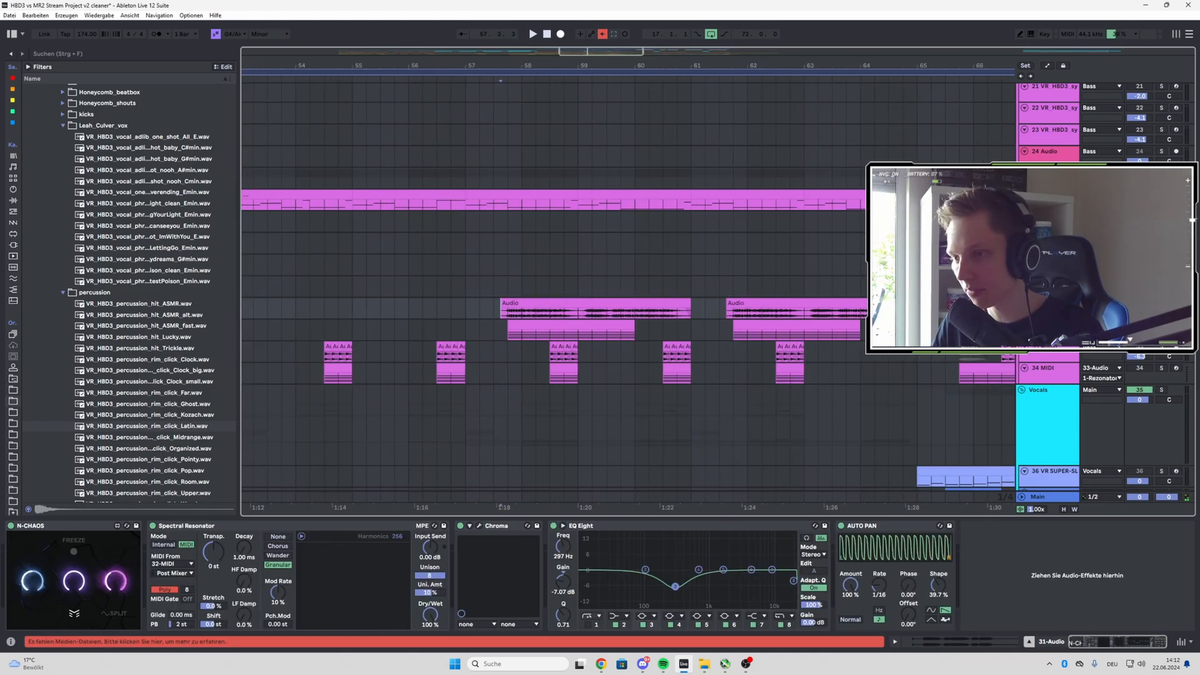
pyautogui.scroll(3, 567, 316)
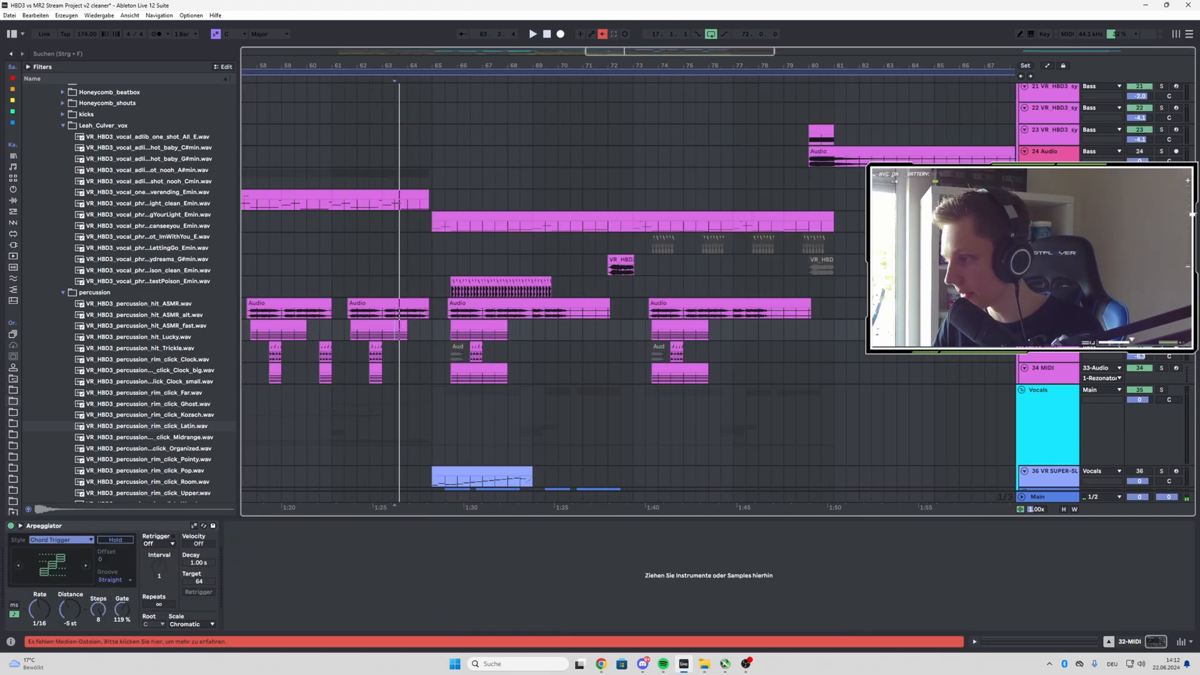
pyautogui.click(1161, 303)
pyautogui.press('space')
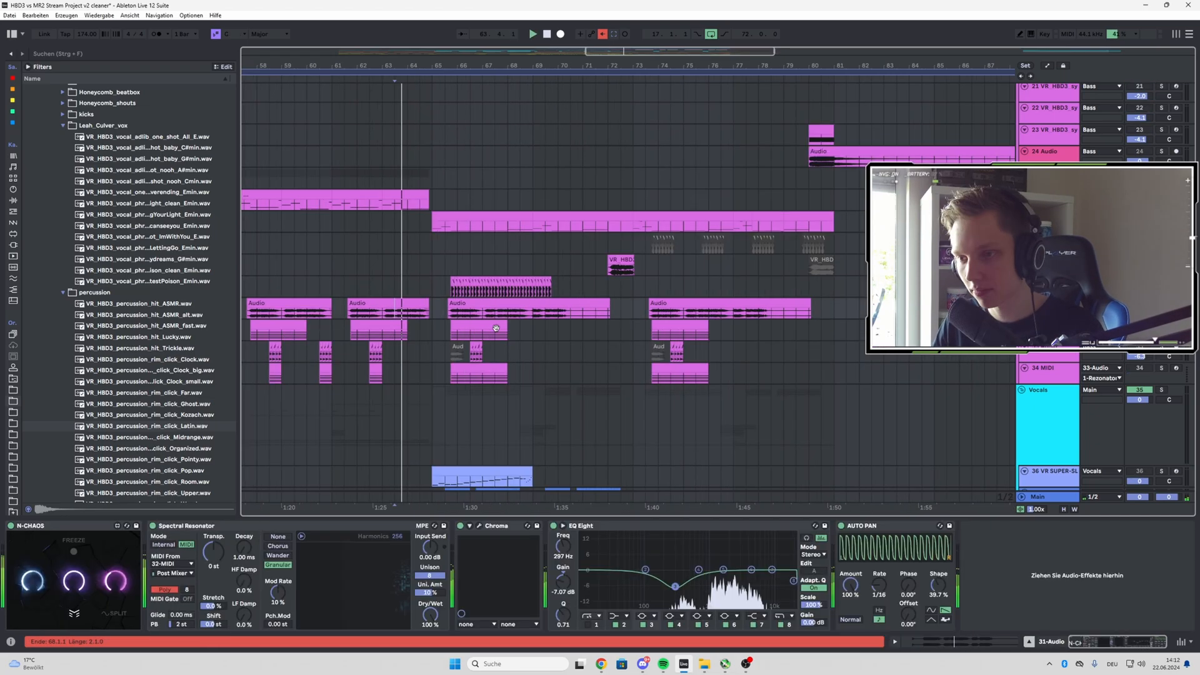
# - Play track 31's audio clips from bars 62 and 66 while watching the Spectral Resonator and EQ Eight
pyautogui.click(368, 313)
pyautogui.press('space')
pyautogui.press('space')
pyautogui.scroll(3, 331, 317)
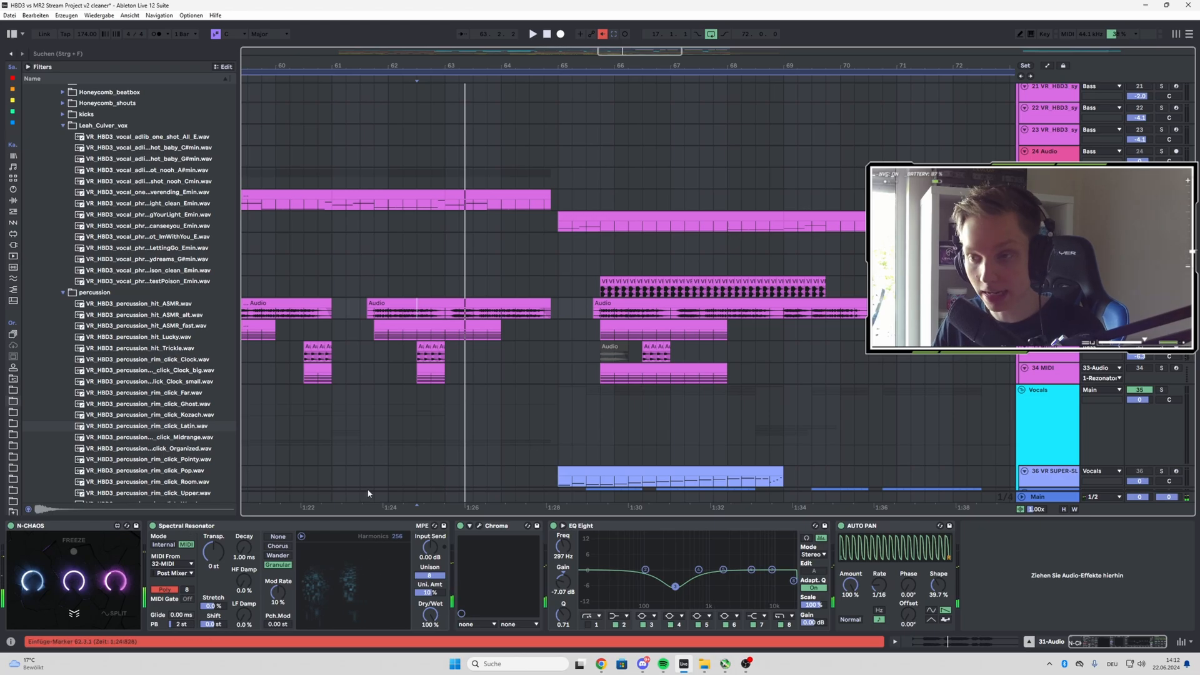
pyautogui.press('space')
pyautogui.press('space')
pyautogui.press('space')
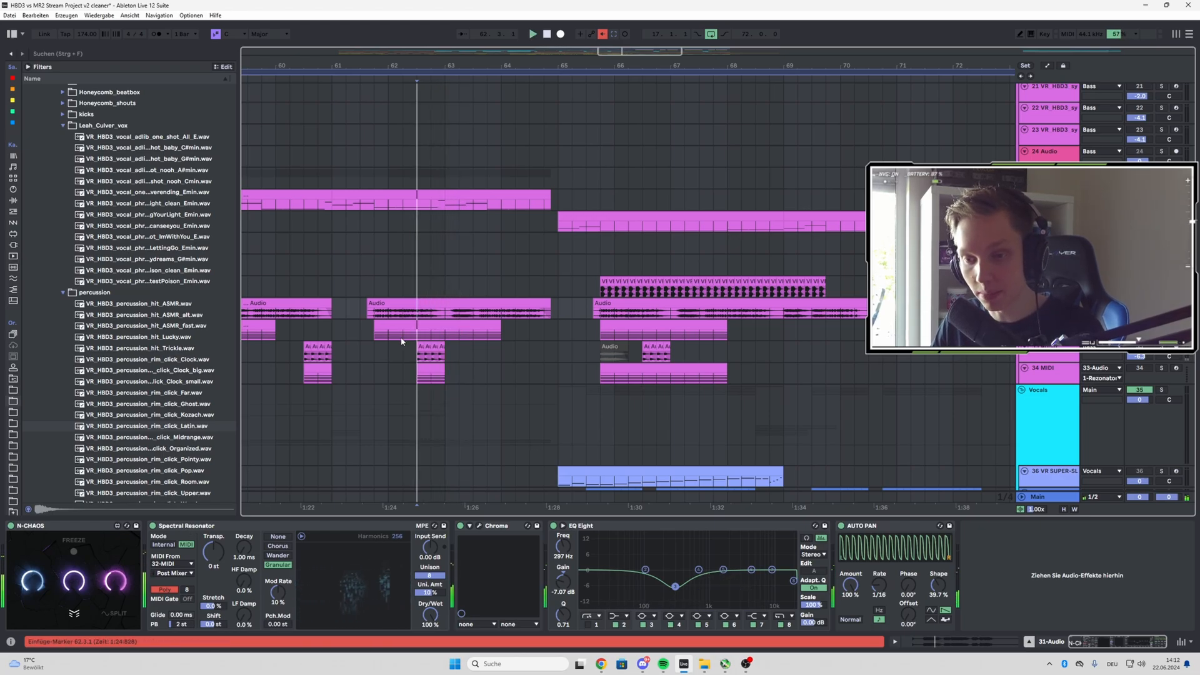
pyautogui.scroll(-5, 477, 313)
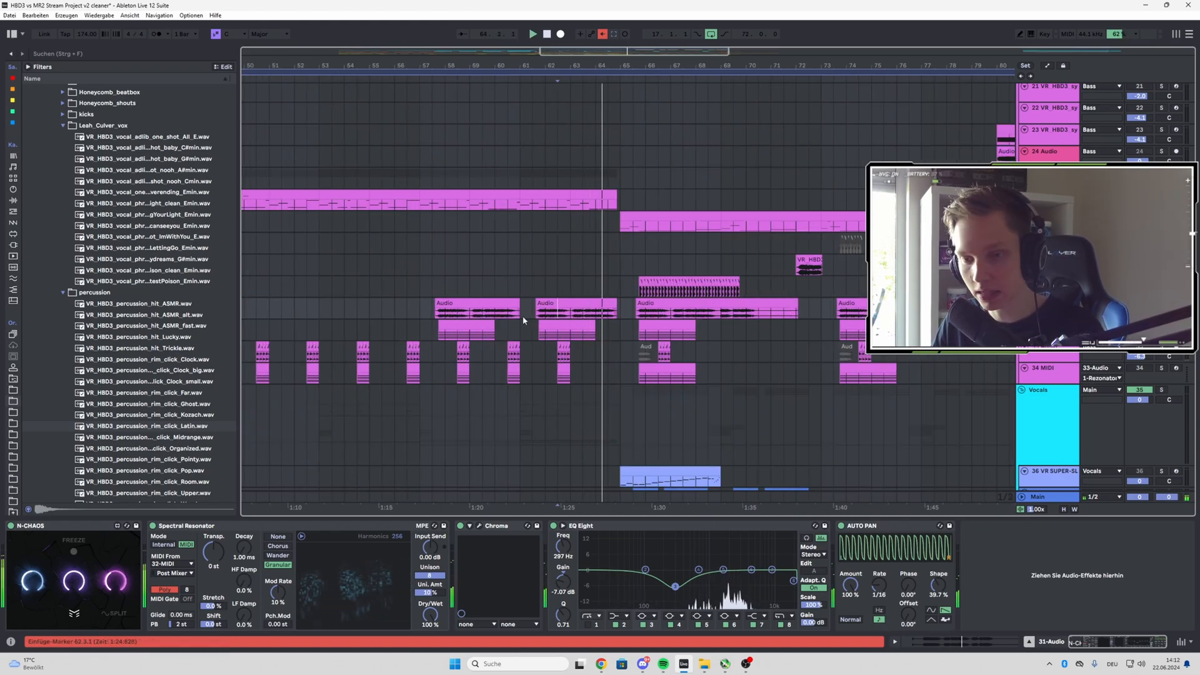
pyautogui.scroll(5, 568, 318)
pyautogui.click(618, 314)
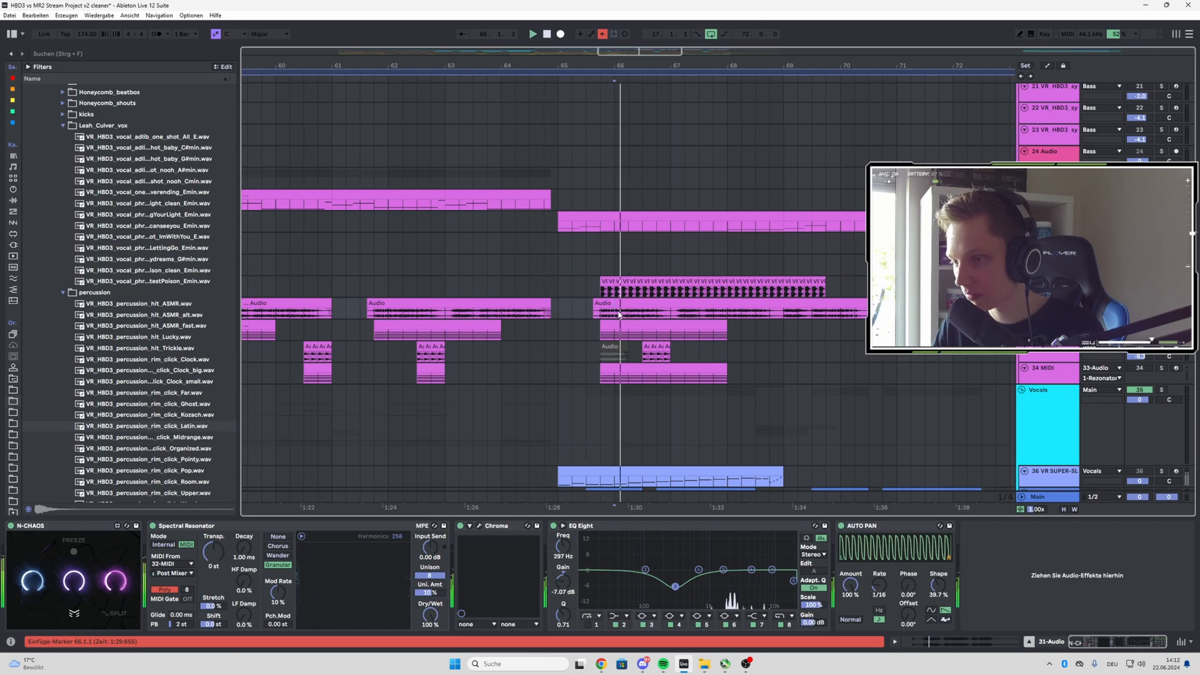
# - Replay track 31's audio clip at bar 66 through its N-CHAOS and Spectral Resonator chain
pyautogui.scroll(-5, 486, 333)
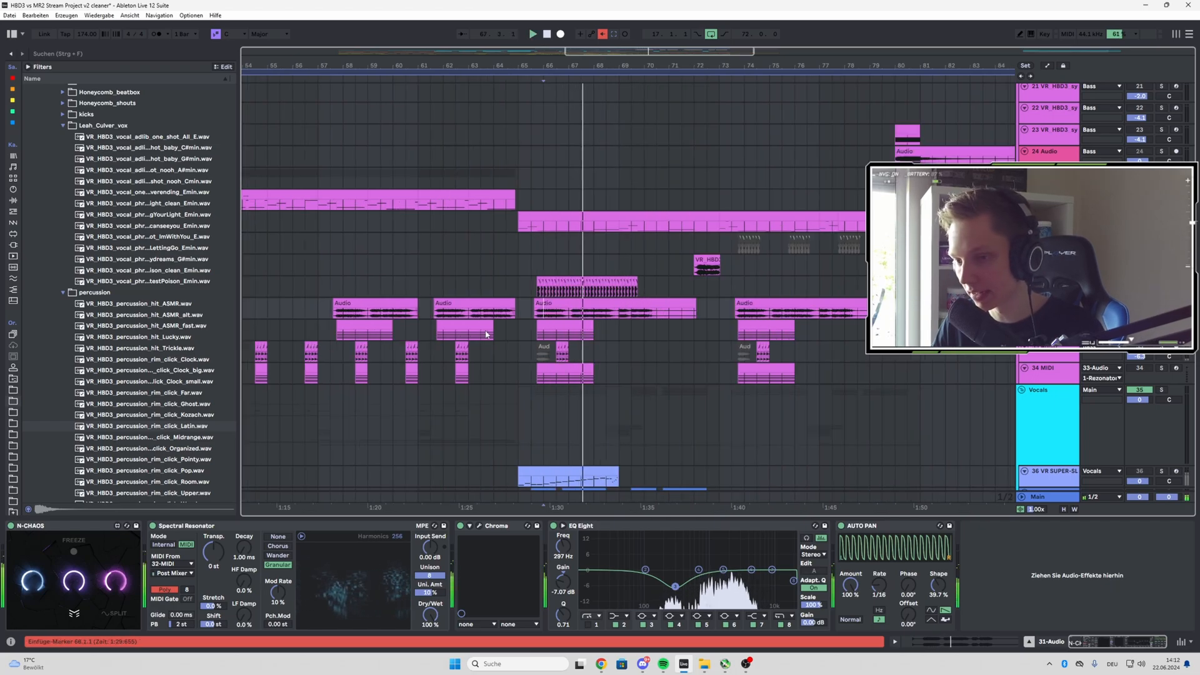
pyautogui.press('space')
pyautogui.press('space')
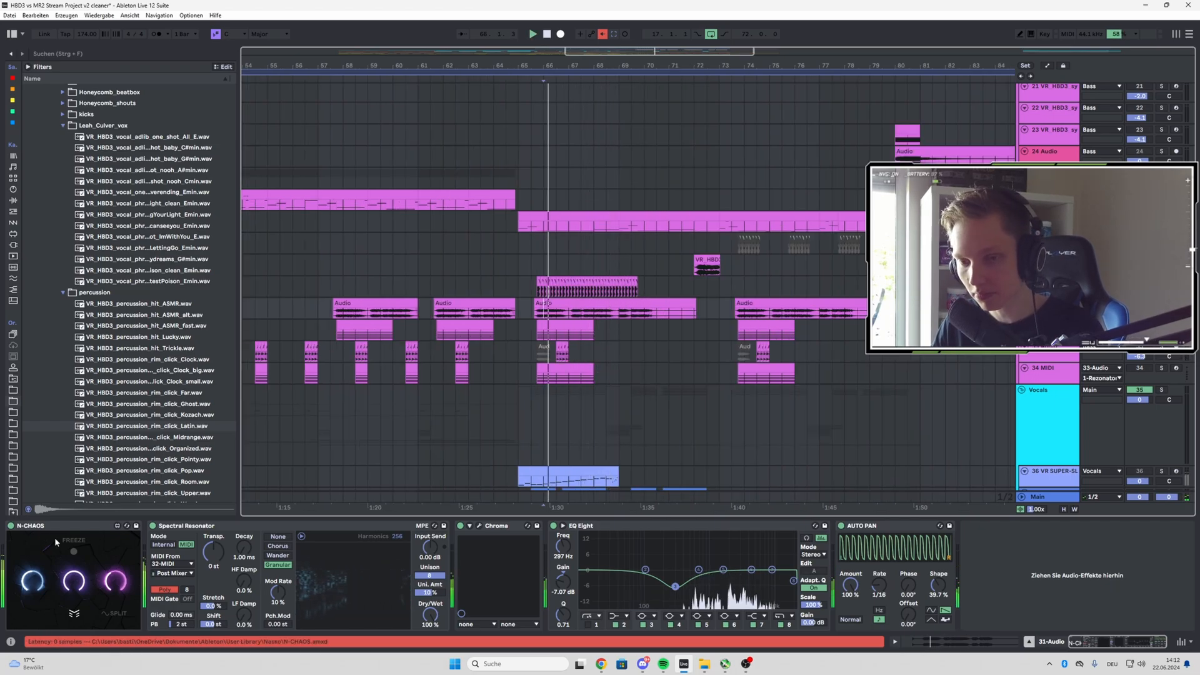
# - Show track 33's effect chain and play its audio clips from bar 74.3
pyautogui.click(759, 365)
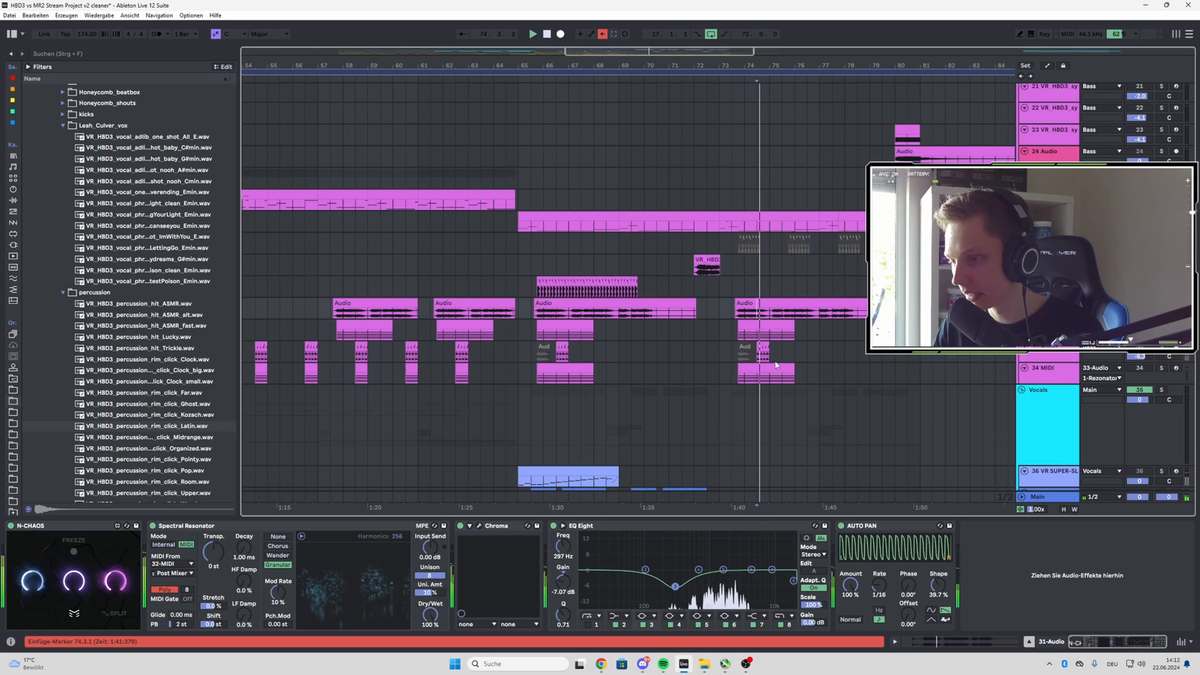
pyautogui.scroll(8, 776, 365)
pyautogui.click(812, 360)
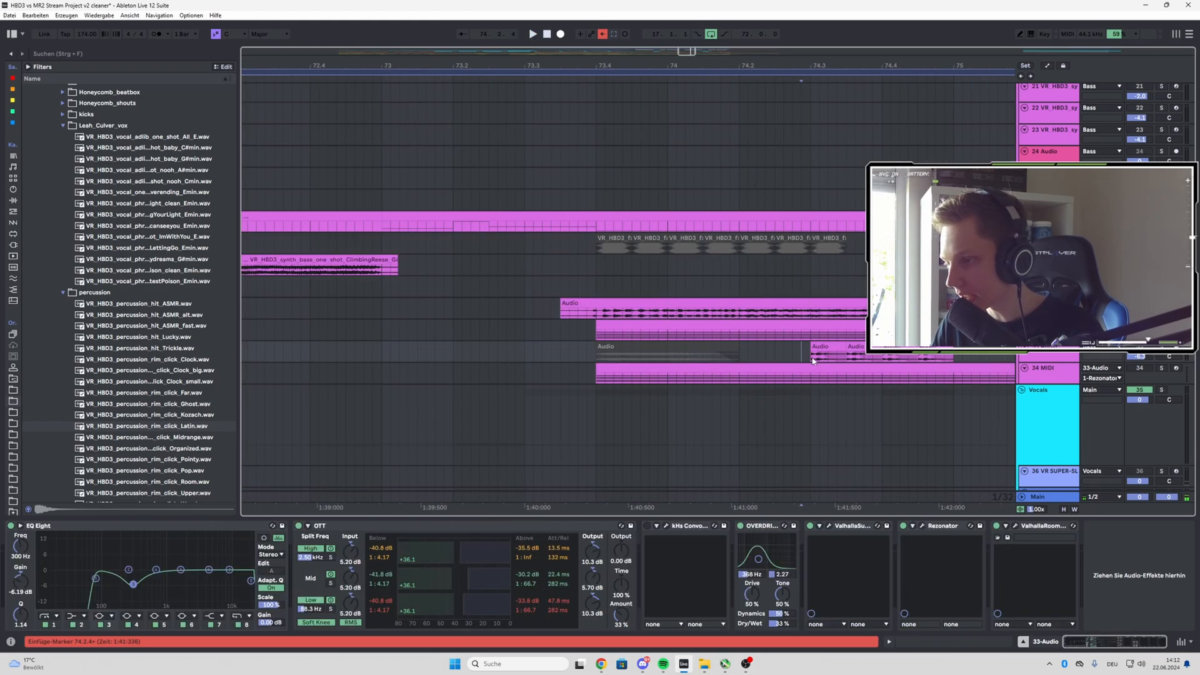
pyautogui.scroll(-3, 775, 360)
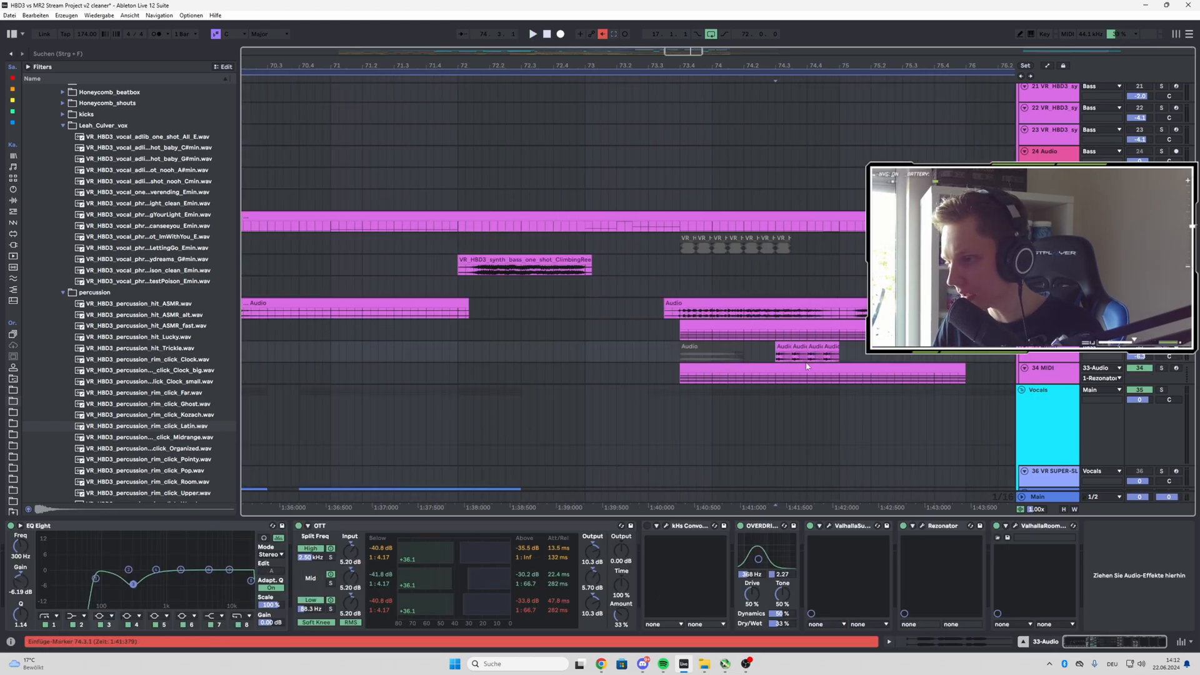
pyautogui.scroll(4, 806, 367)
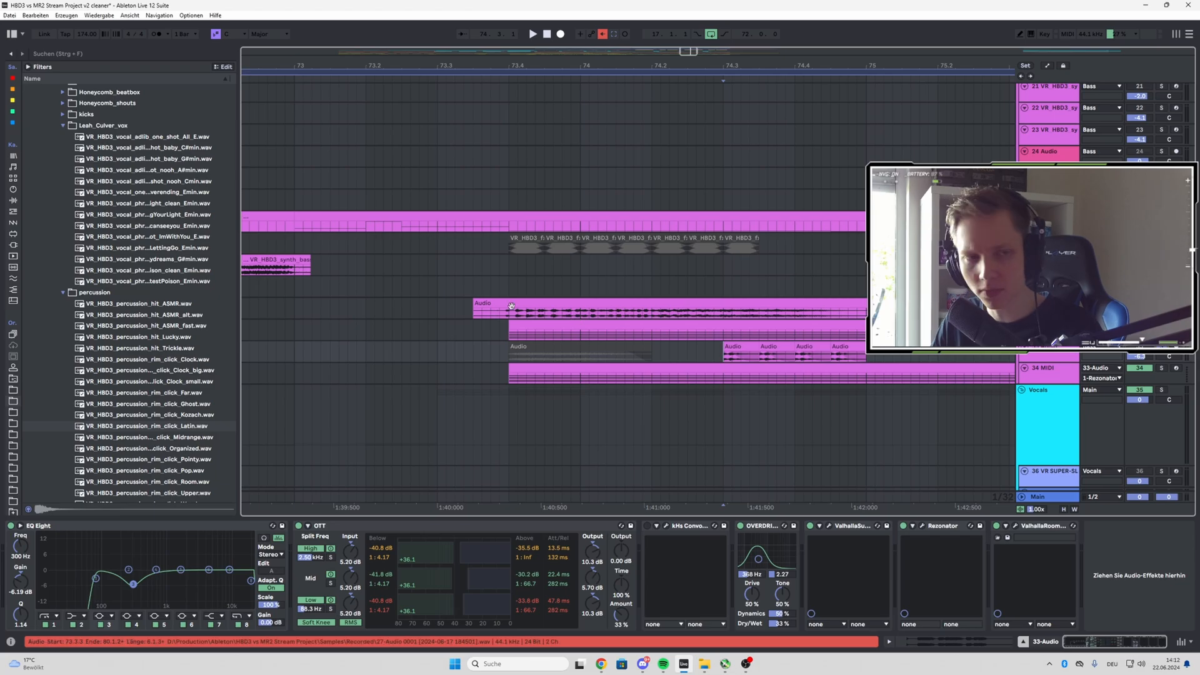
pyautogui.scroll(-6, 511, 306)
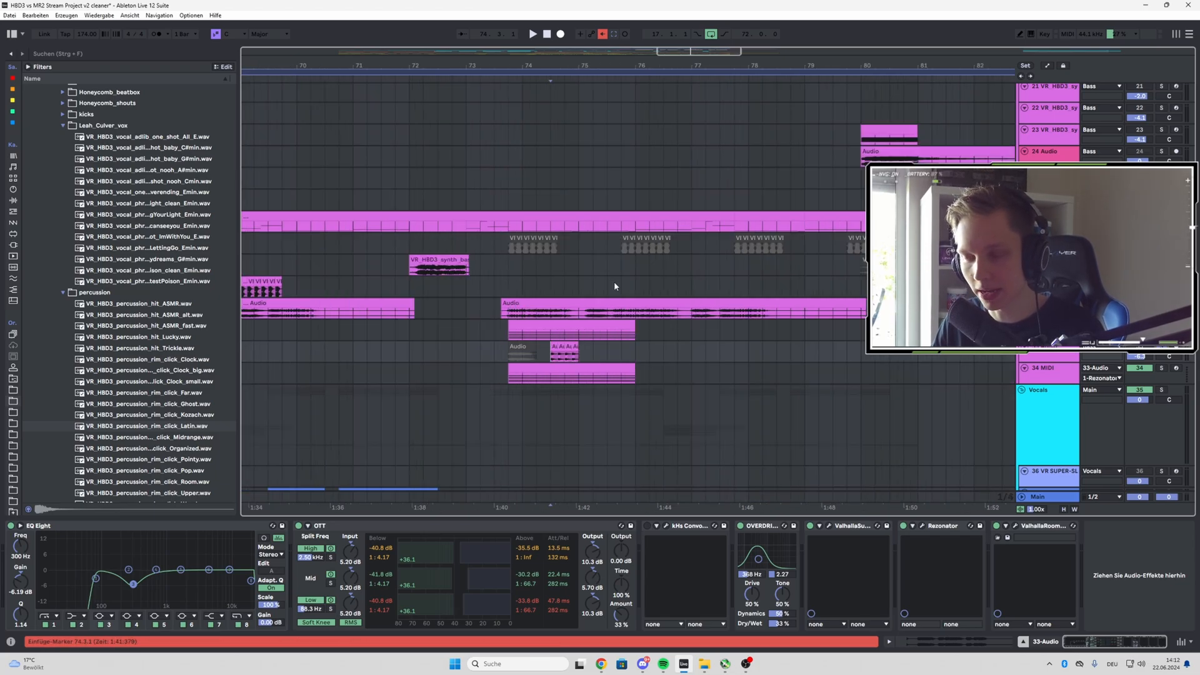
pyautogui.press('space')
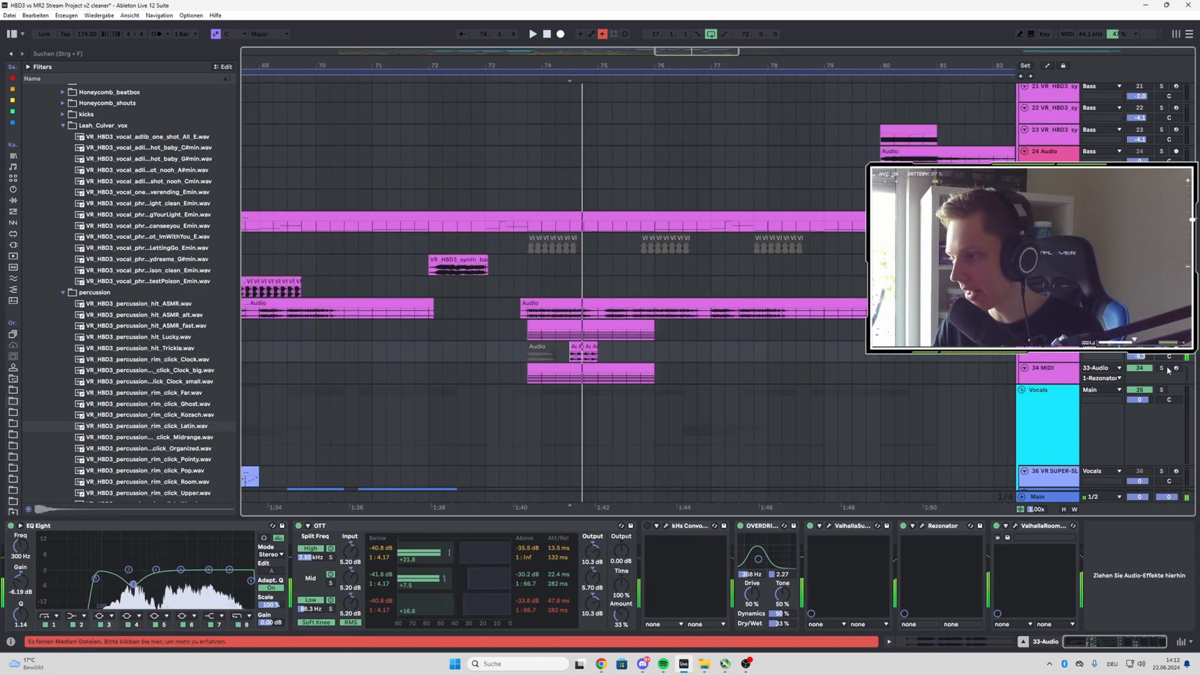
# - Show MIDI track 34's Arpeggiator, solo the track and play from bar 74.3 with track 33's effect chain displayed
pyautogui.click(1028, 369)
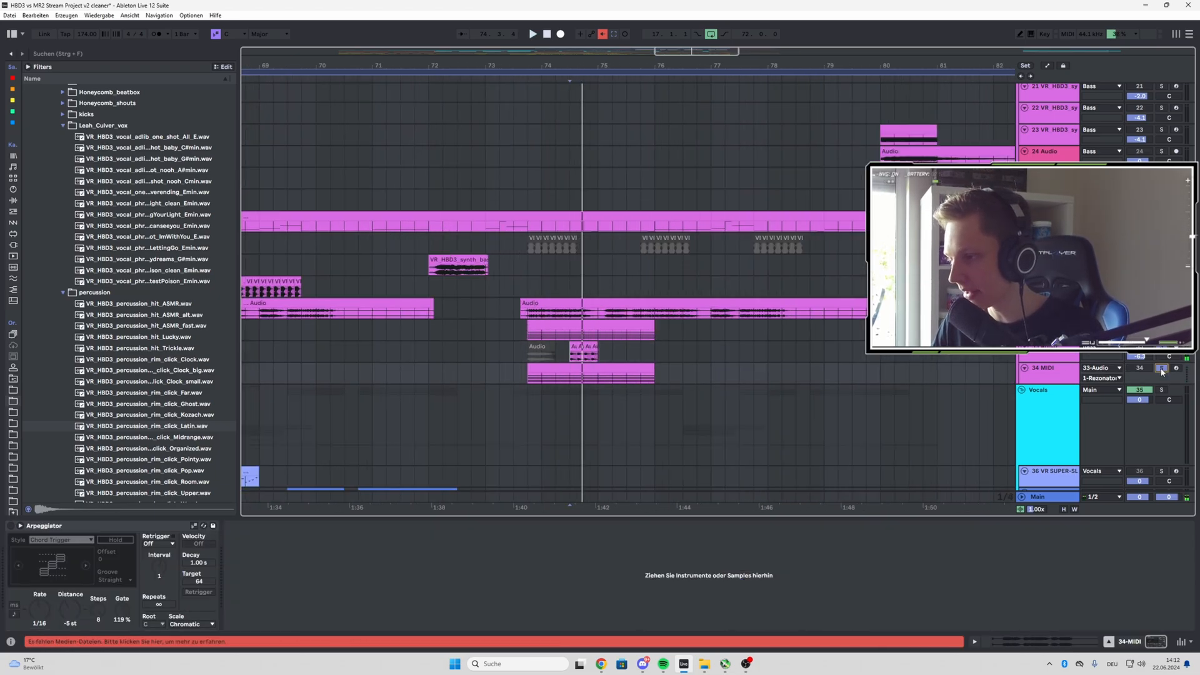
pyautogui.click(1048, 353)
pyautogui.press('space')
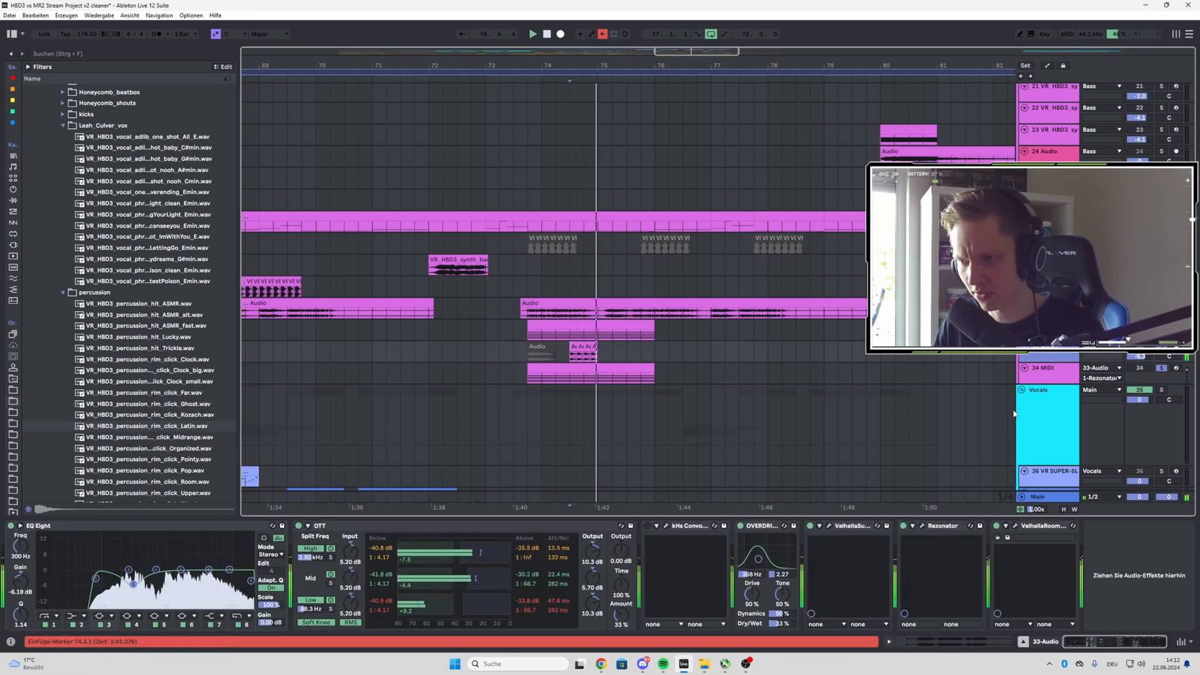
pyautogui.click(570, 375)
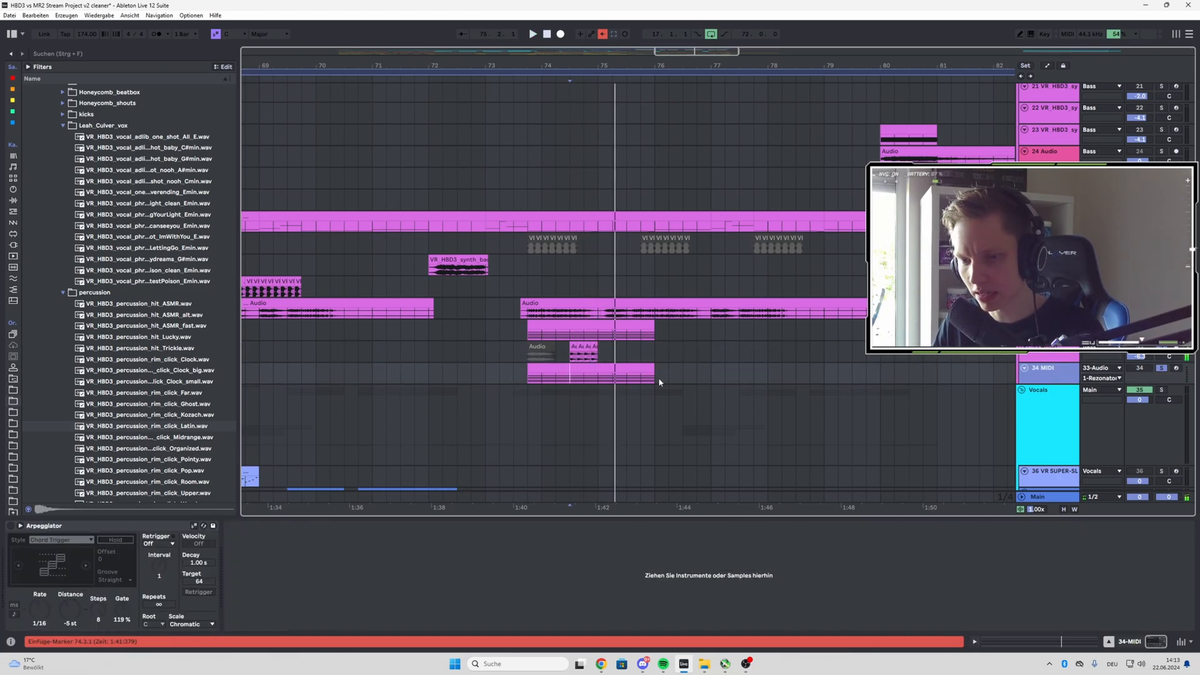
pyautogui.click(1057, 361)
pyautogui.press('space')
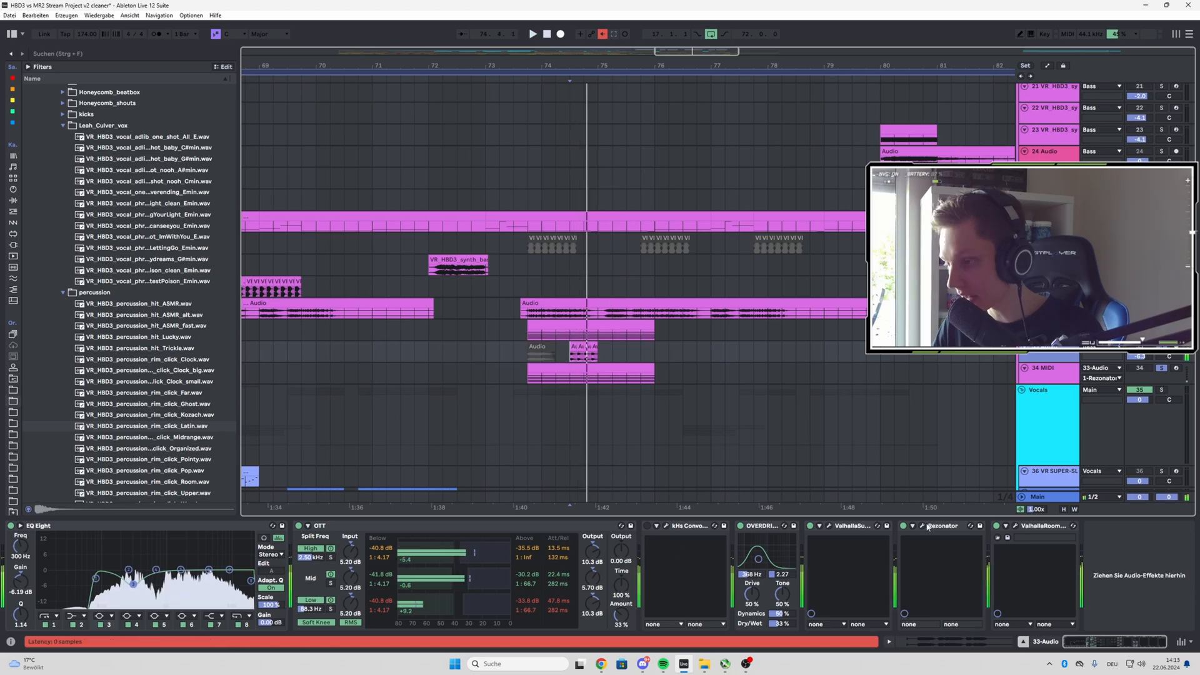
# - Inspect the Rezonator plugin interface on track 33 during playback from bar 74.3, and close it
pyautogui.press('space')
pyautogui.click(922, 526)
pyautogui.press('space')
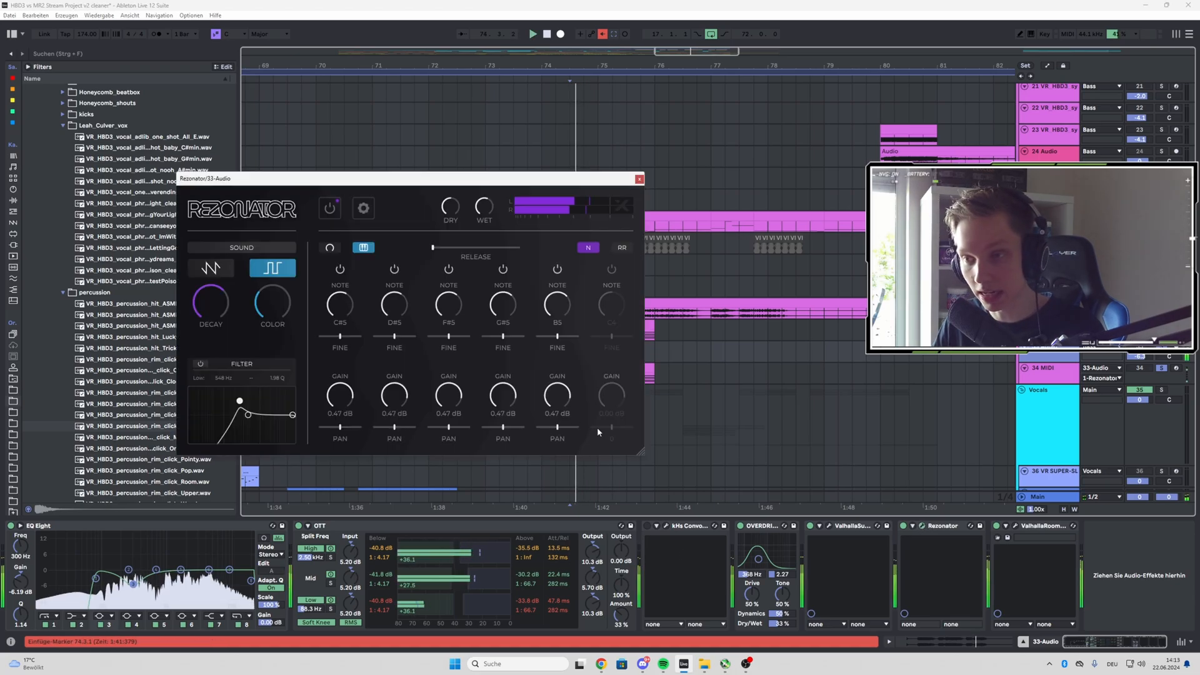
pyautogui.click(639, 179)
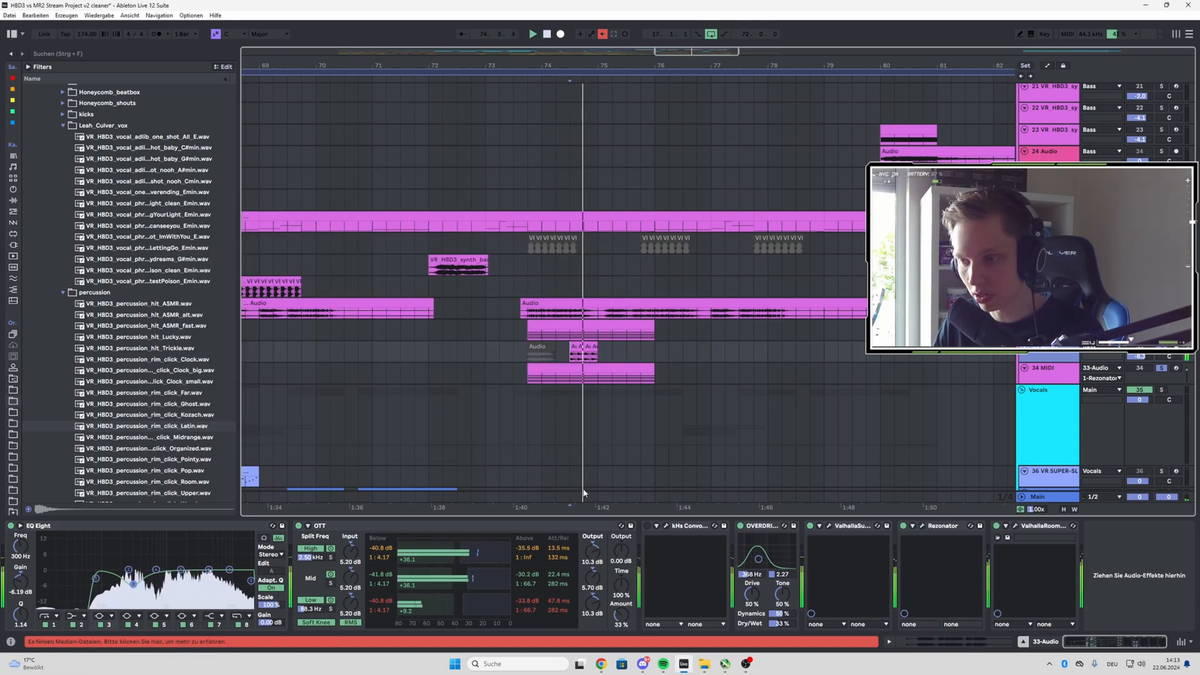
# - Show MIDI track 32's Arpeggiator, clear the solo and play the full arrangement from bar 74.3
pyautogui.scroll(-2, 680, 394)
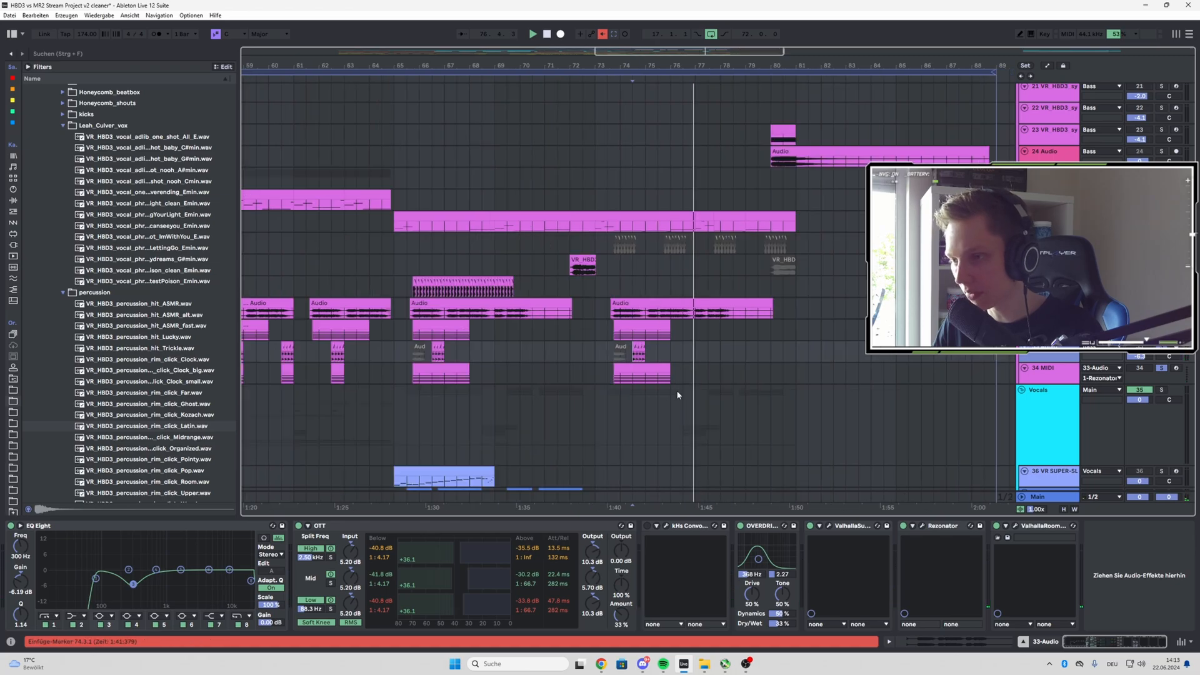
pyautogui.press('space')
pyautogui.press('space')
pyautogui.scroll(-2, 676, 408)
pyautogui.press('space')
pyautogui.click(1050, 326)
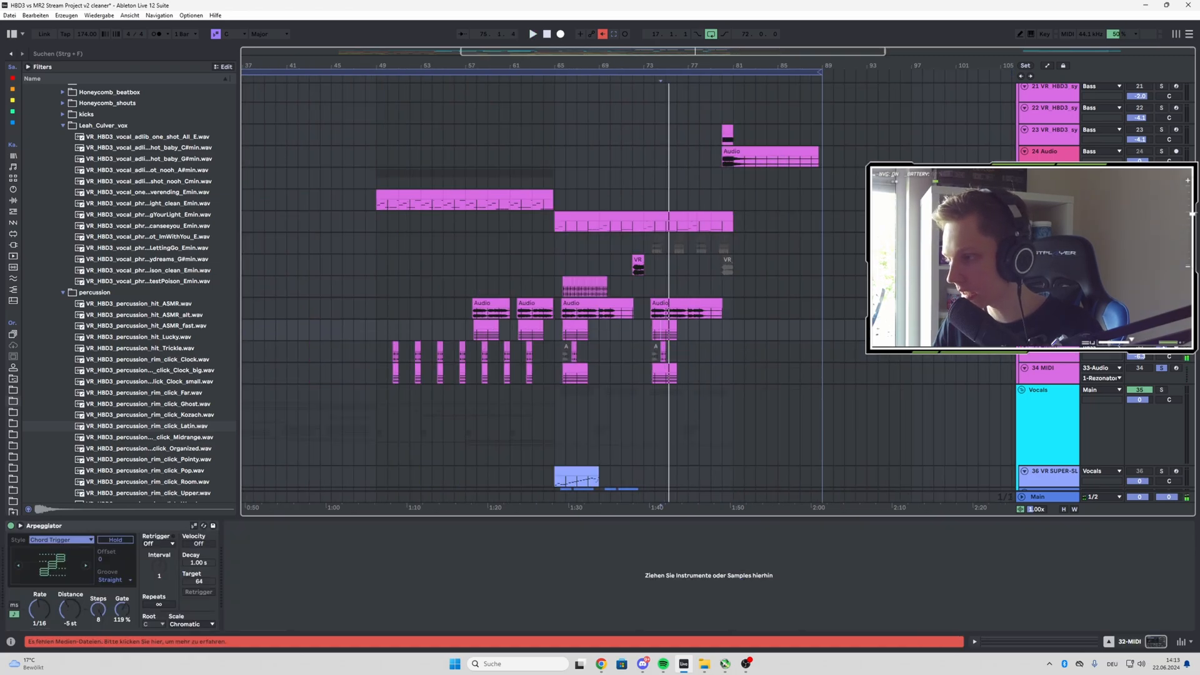
pyautogui.press('space')
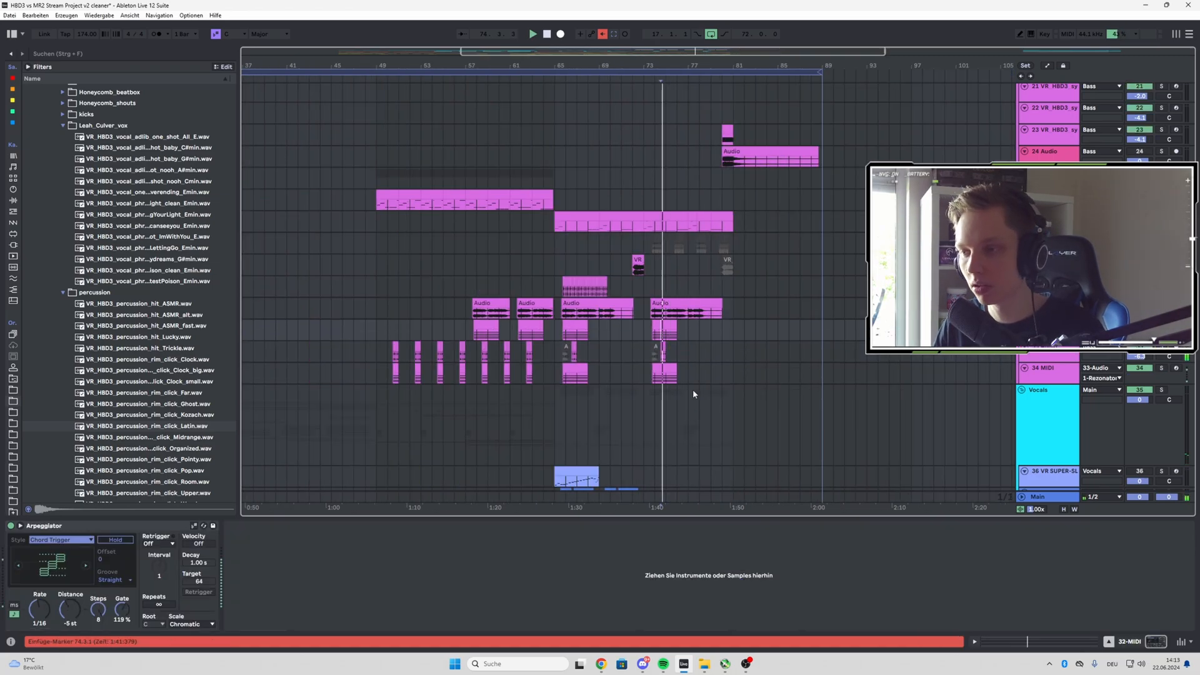
# - Unfold the VR's FOLEY SEQ group in the drums and show its sequencer and kit devices for the clip at bar 65
pyautogui.scroll(8, 693, 388)
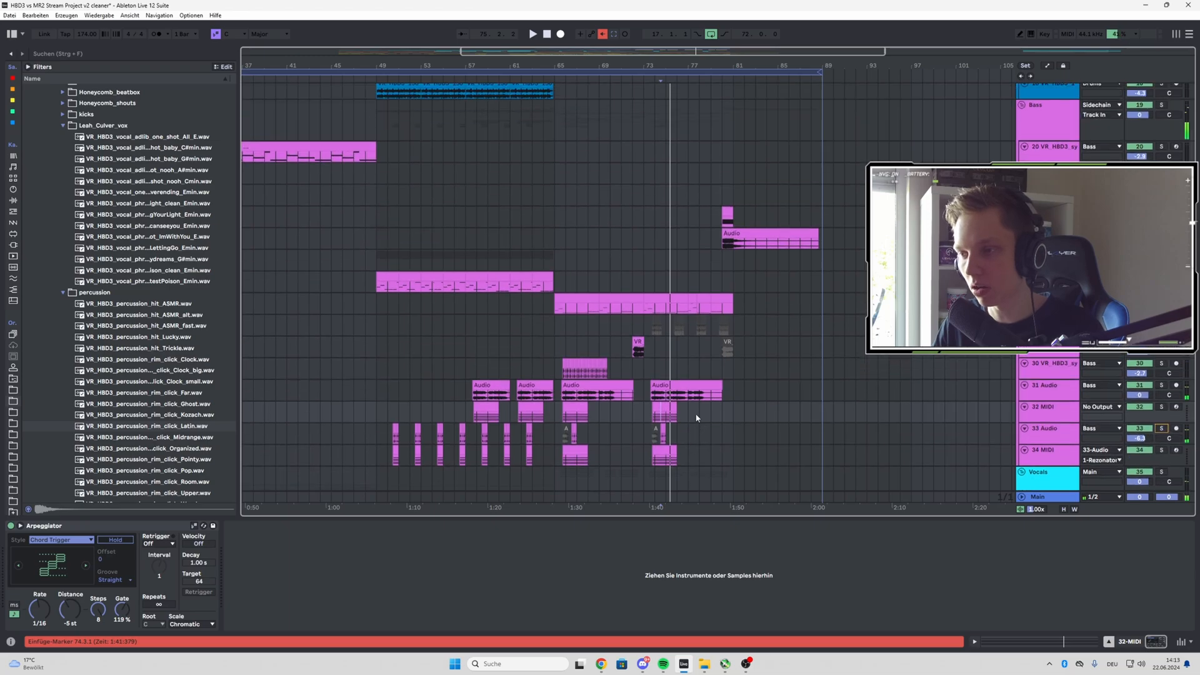
pyautogui.scroll(-3, 718, 421)
pyautogui.scroll(4, 397, 339)
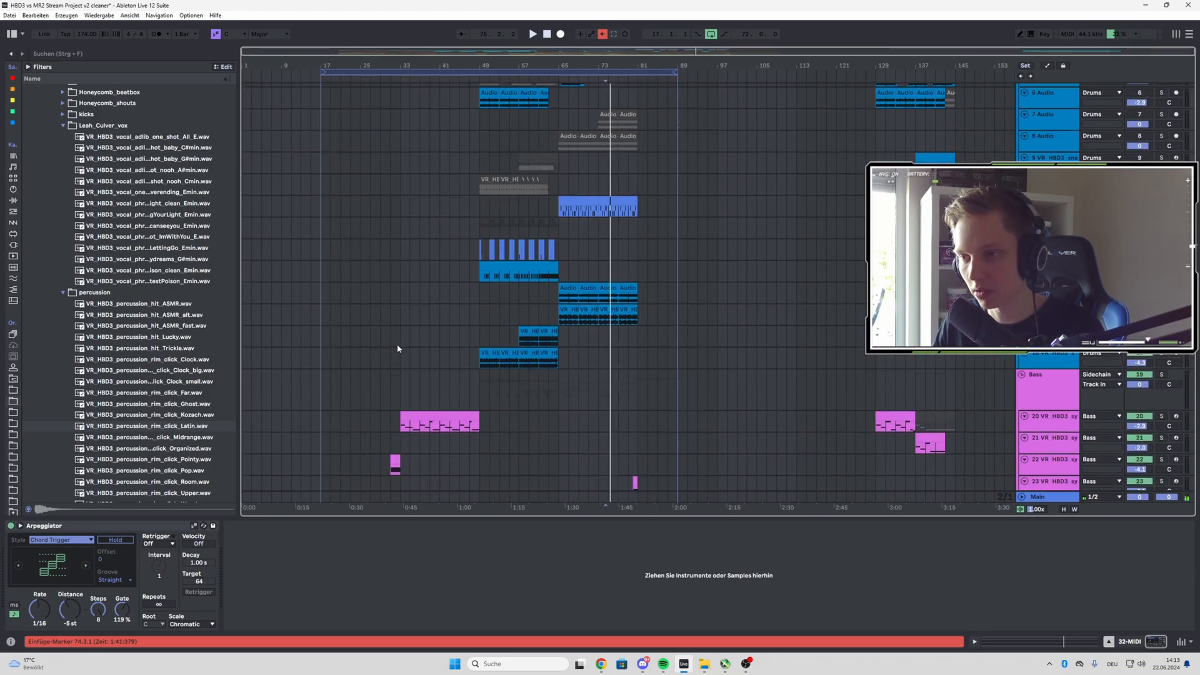
pyautogui.scroll(3, 438, 350)
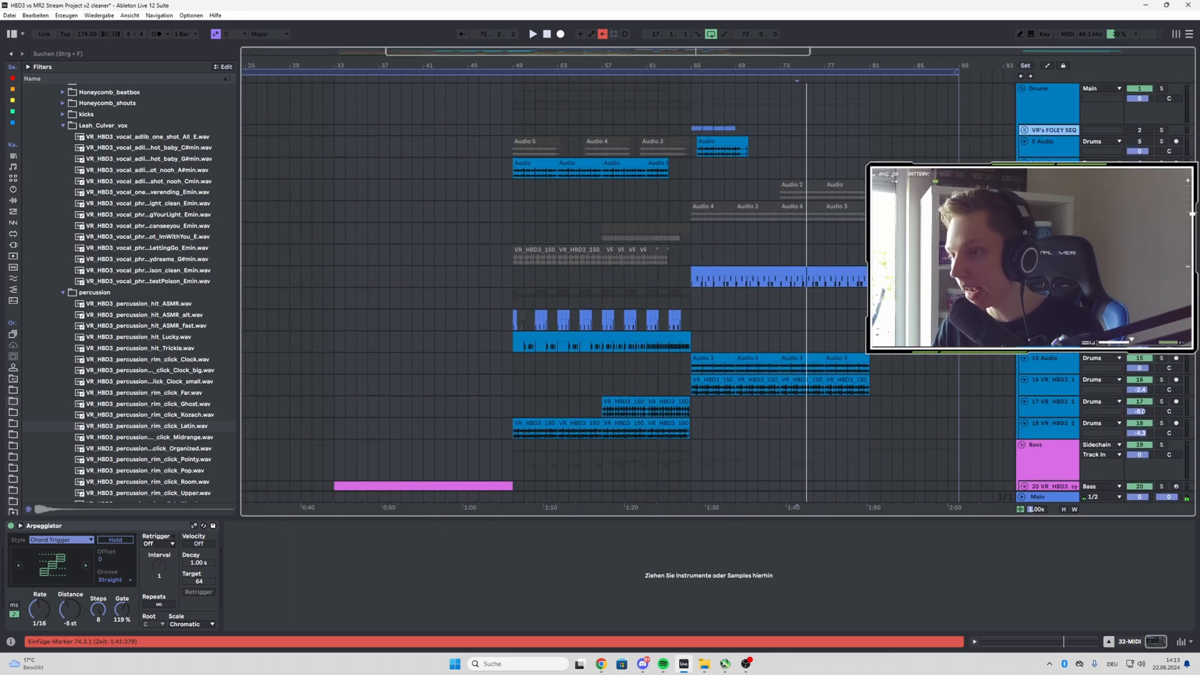
pyautogui.click(1024, 132)
pyautogui.hscroll(3, 735, 160)
pyautogui.click(644, 175)
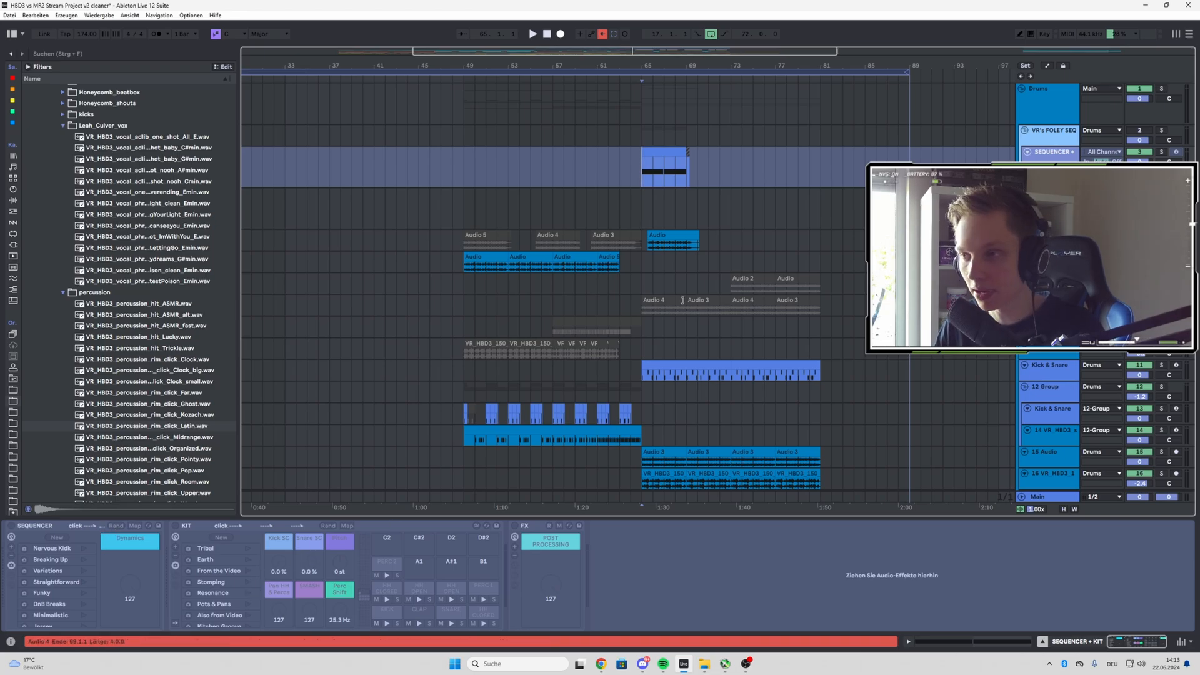
# - Solo the Drums group, play from the start of track 5's clip near bar 65 and show track 6's EQ Eight
pyautogui.scroll(3, 638, 238)
pyautogui.click(647, 247)
pyautogui.press('space')
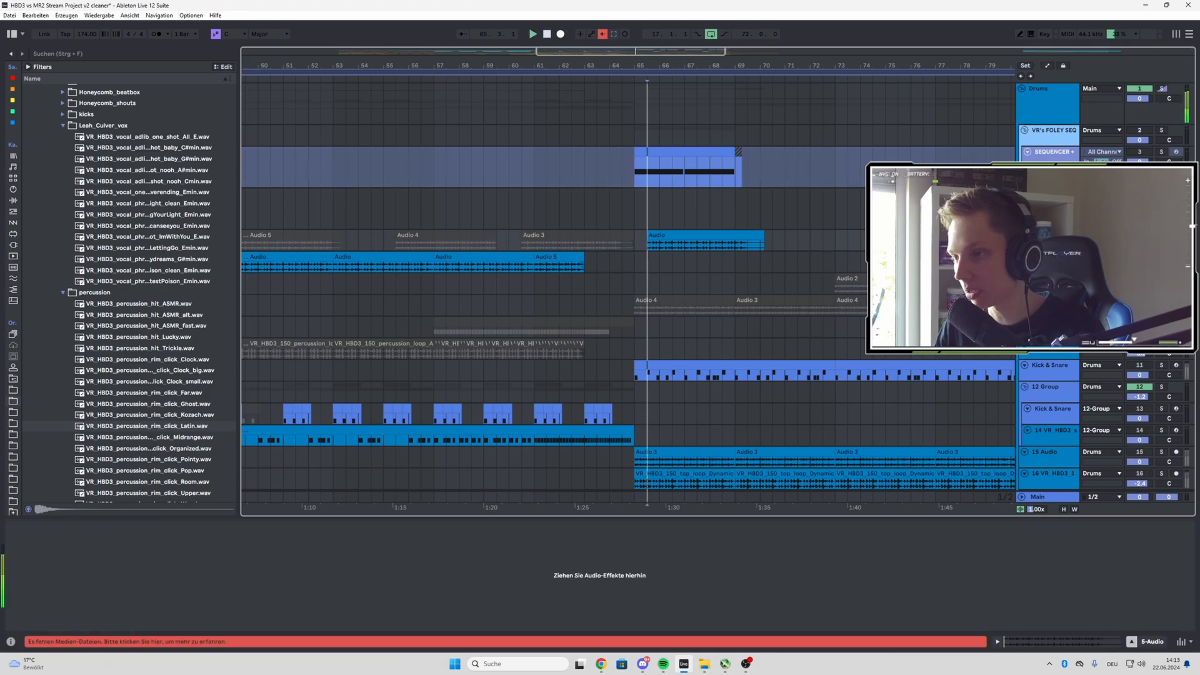
pyautogui.scroll(-3, 822, 284)
pyautogui.click(654, 258)
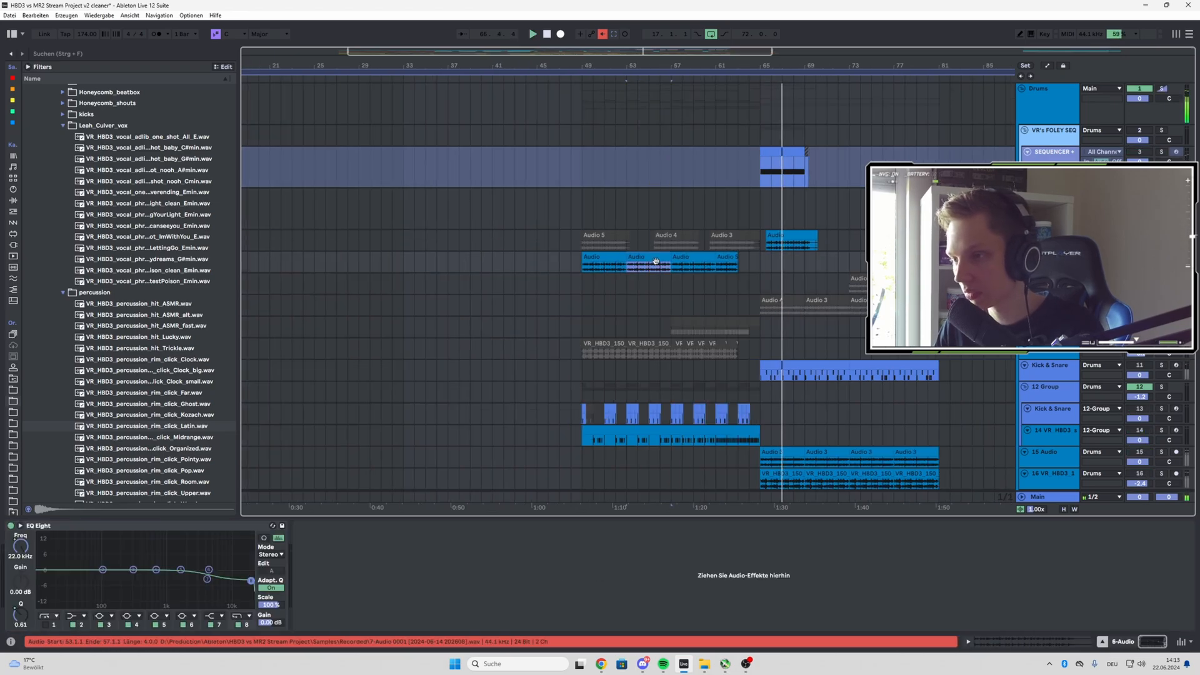
# - Activate track 8's Audio 4 clip at bar 65, play it soloed and deactivate it again
pyautogui.click(788, 300)
pyautogui.press('space')
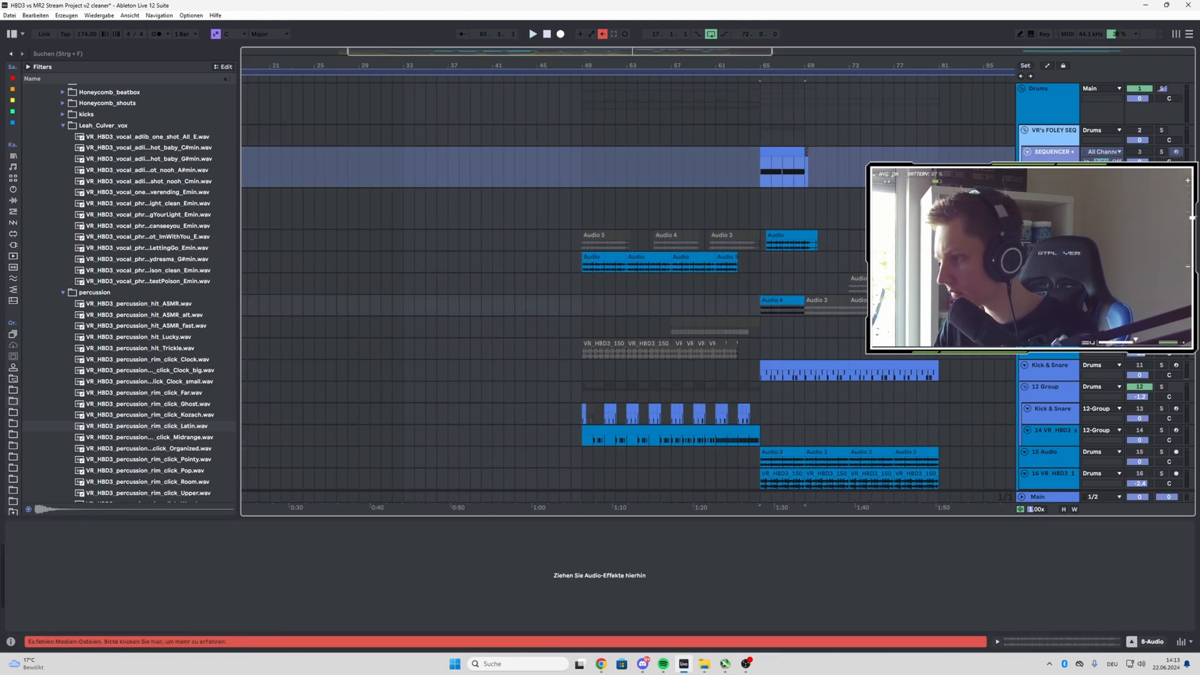
pyautogui.press('space')
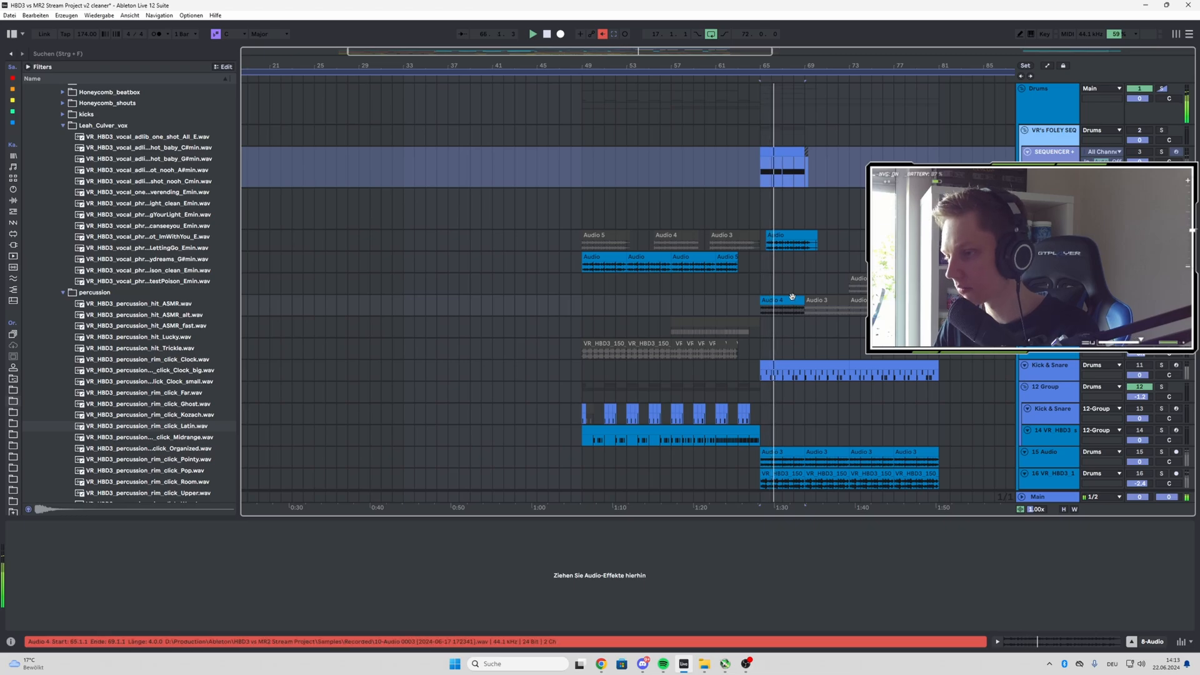
pyautogui.click(783, 302)
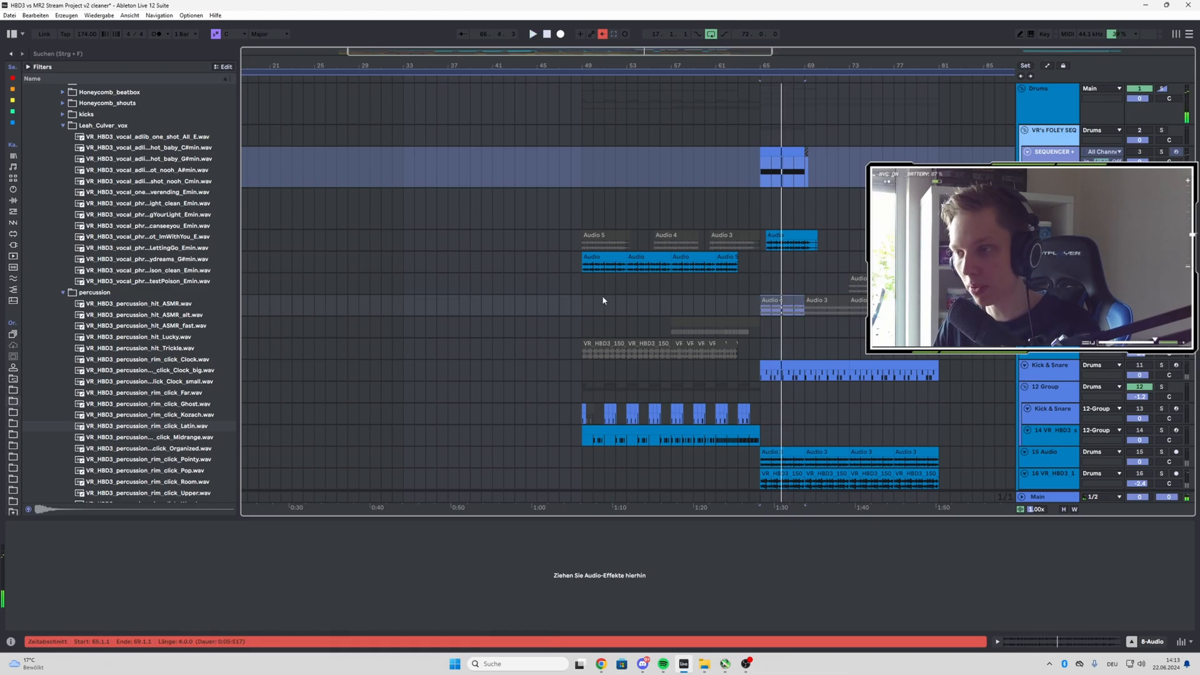
# - Show track 14's VR_HBD3_snare_one_shot_real sampler and examine its effect chain through to the Auto Filters
pyautogui.scroll(-3, 625, 313)
pyautogui.scroll(3, 724, 370)
pyautogui.scroll(-3, 610, 373)
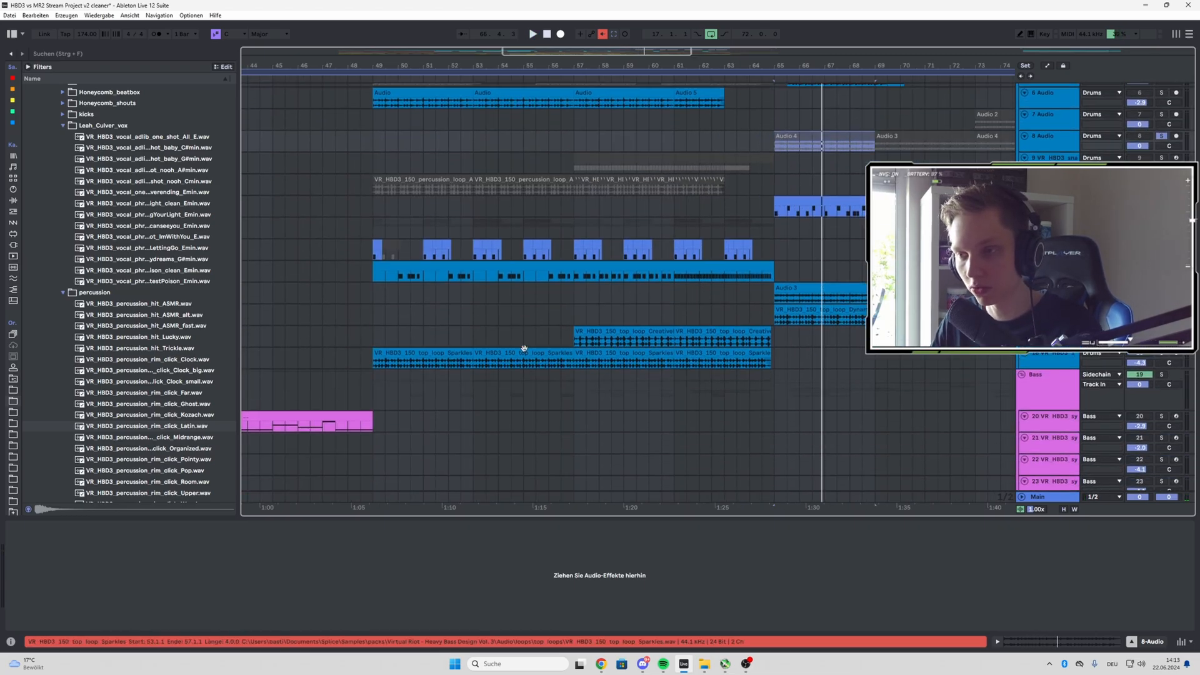
pyautogui.click(382, 271)
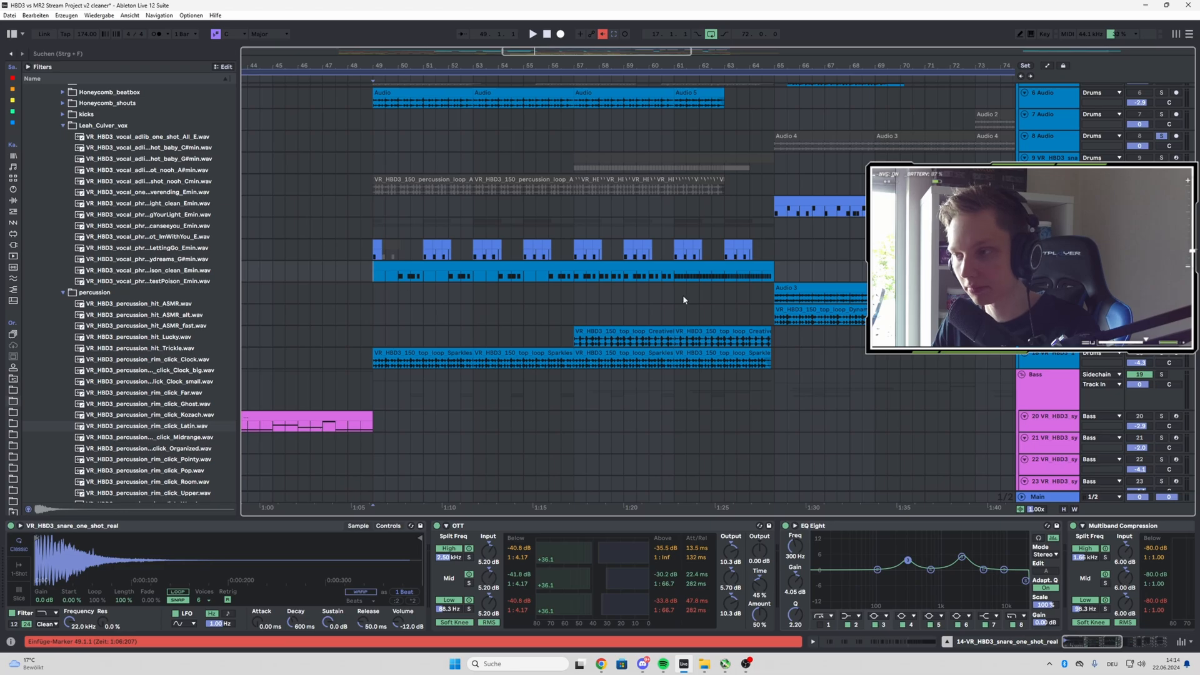
pyautogui.press('Up')
pyautogui.press('Down')
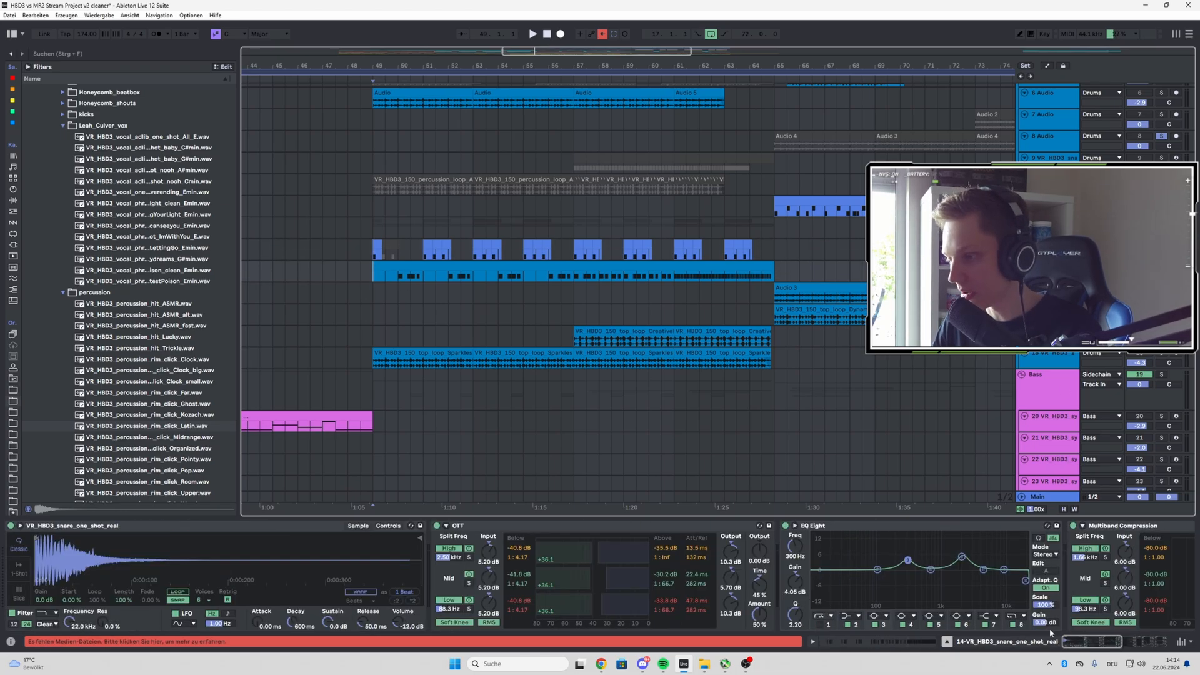
pyautogui.moveTo(1086, 643); pyautogui.dragTo(1129, 647)
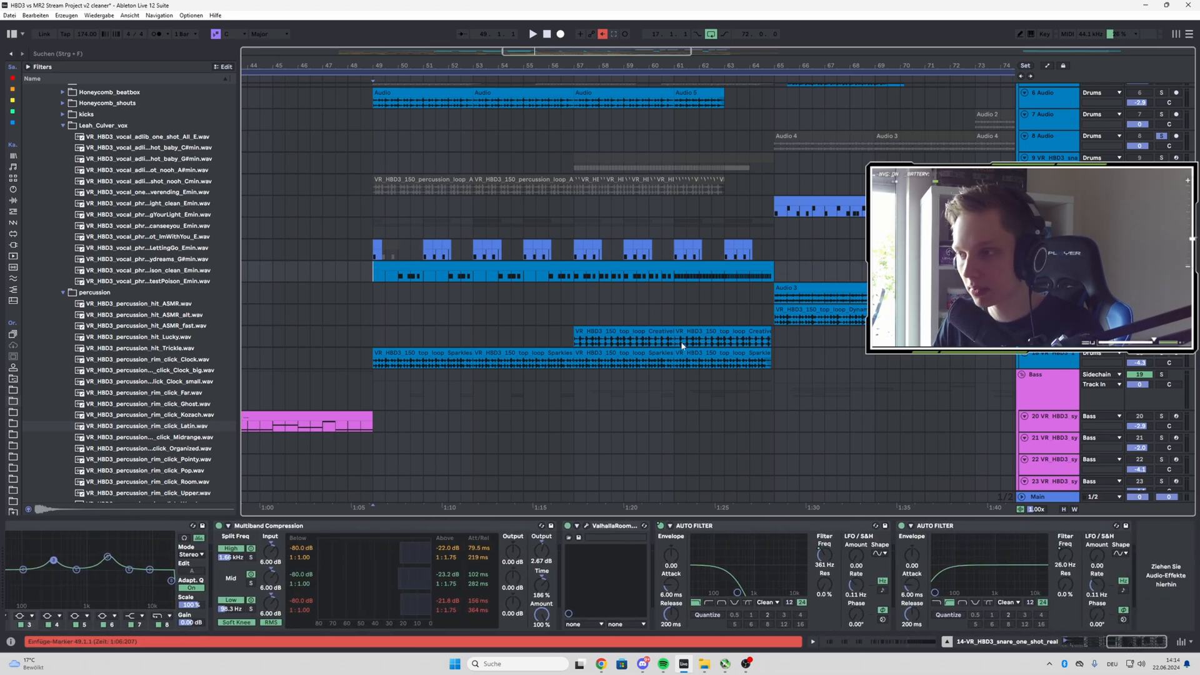
# - Show track 15's Multiband Compression and EQ Eight, clear track 8's solo and play briefly
pyautogui.scroll(-3, 682, 346)
pyautogui.click(708, 353)
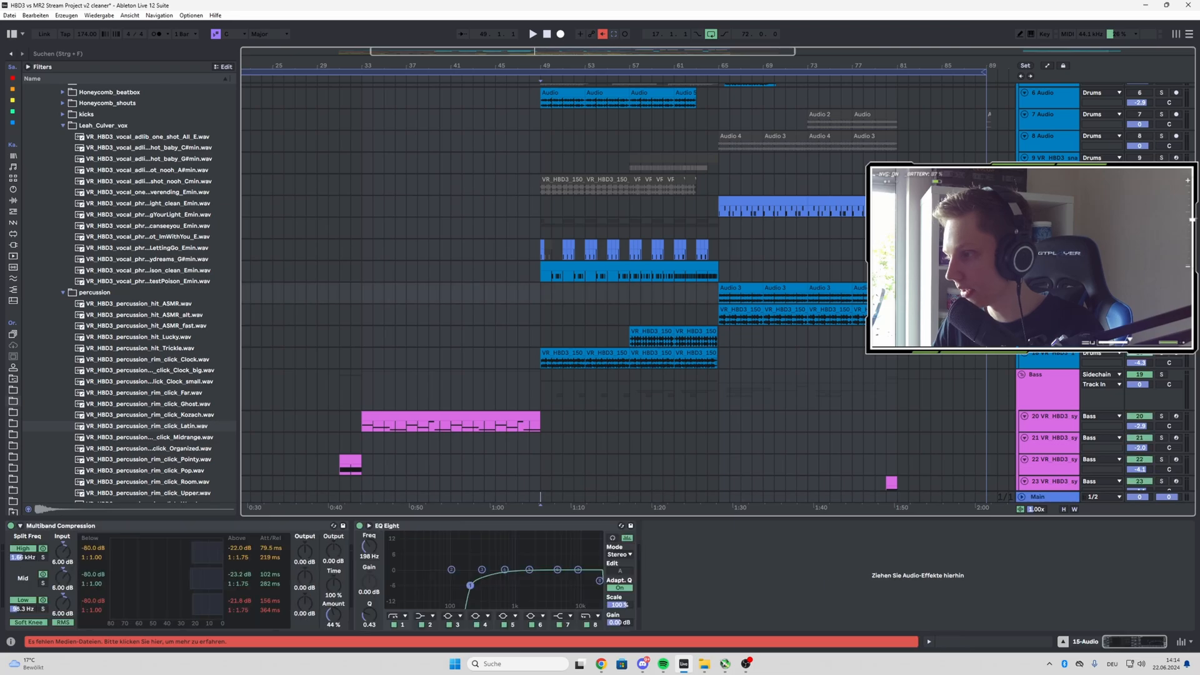
pyautogui.press('space')
pyautogui.press('space')
# - Play the mix from bar 65 while inspecting the Main track's GClip and Pro-L 2 interfaces, and close Pro-L 2
pyautogui.click(721, 388)
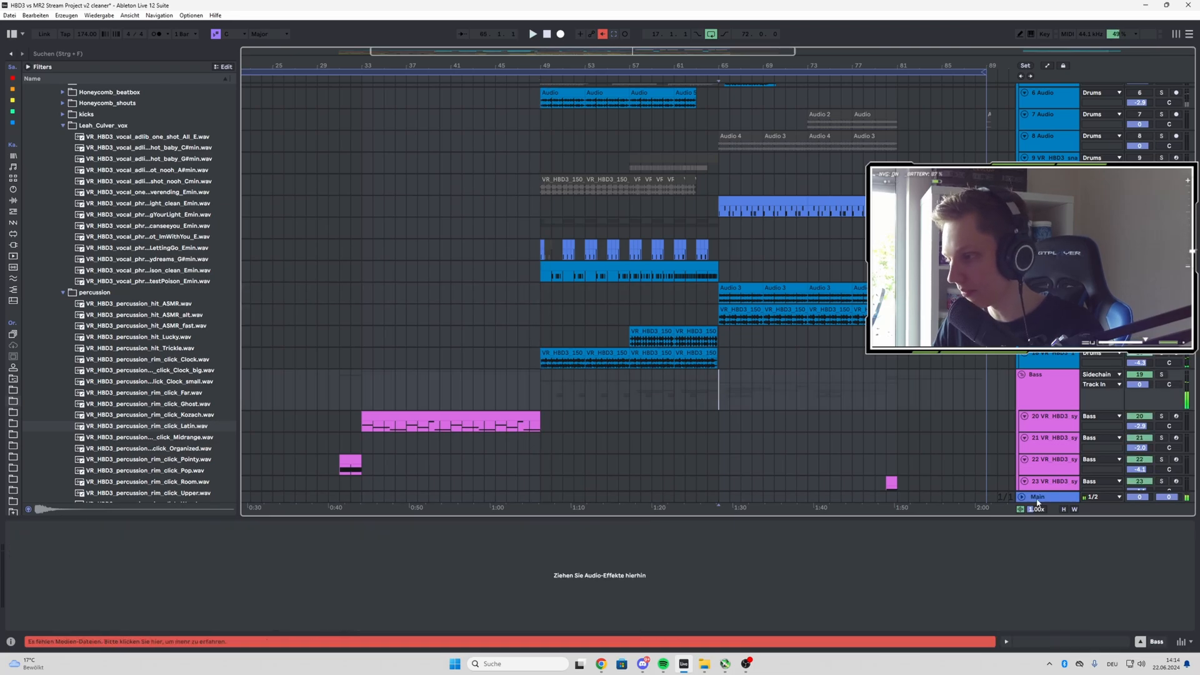
pyautogui.click(1033, 498)
pyautogui.press('space')
pyautogui.click(210, 526)
pyautogui.click(303, 526)
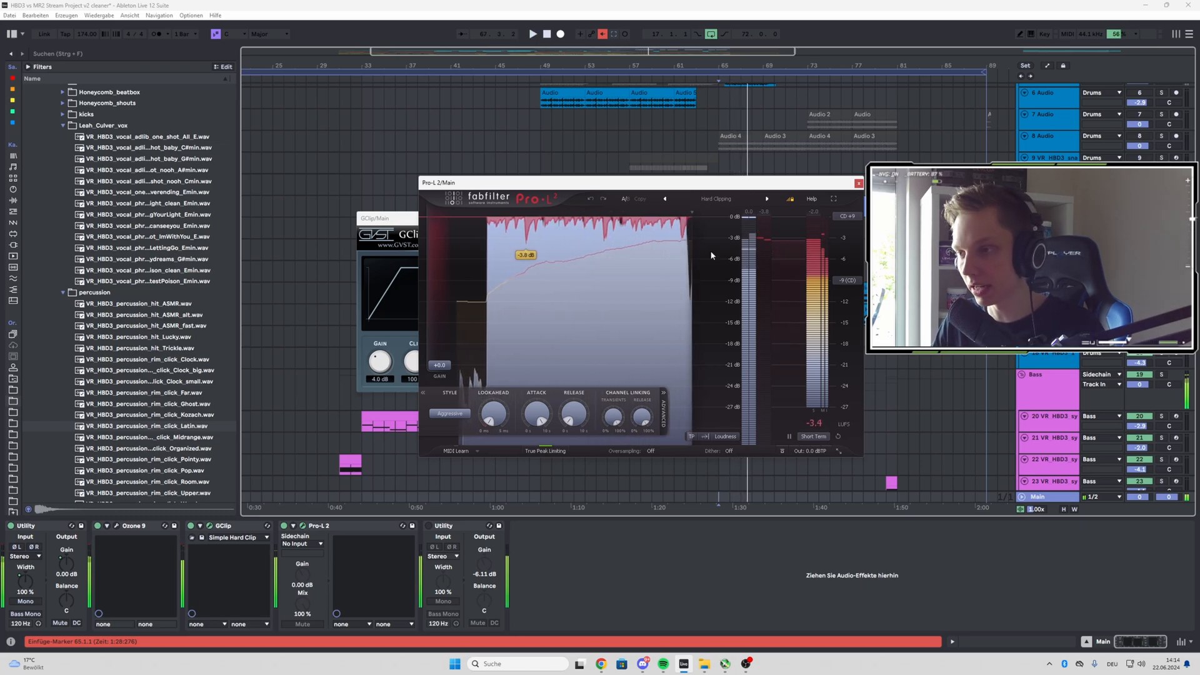
pyautogui.click(859, 183)
# - Close GClip, deactivate track 30's stabby clips after bar 65 and play the arrangement from bar 65
pyautogui.scroll(1, 850, 256)
pyautogui.scroll(2, 844, 265)
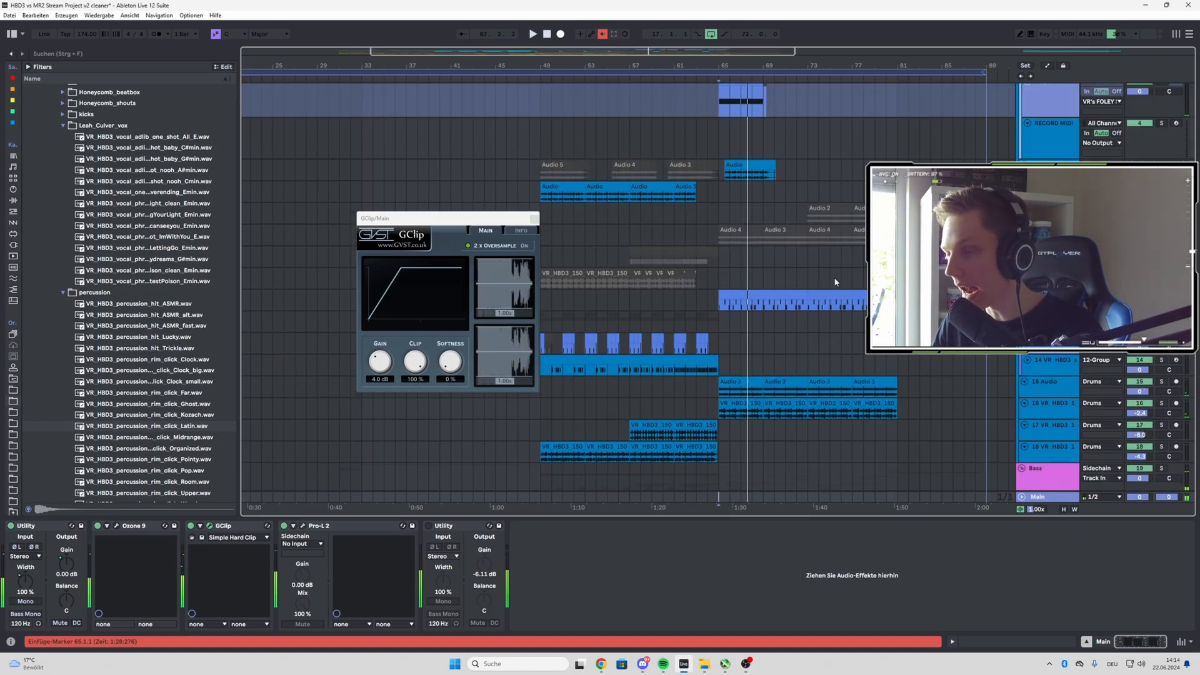
pyautogui.scroll(-12, 831, 275)
pyautogui.scroll(4, 787, 219)
pyautogui.moveTo(627, 170); pyautogui.dragTo(823, 174)
pyautogui.click(642, 172)
pyautogui.press('space')
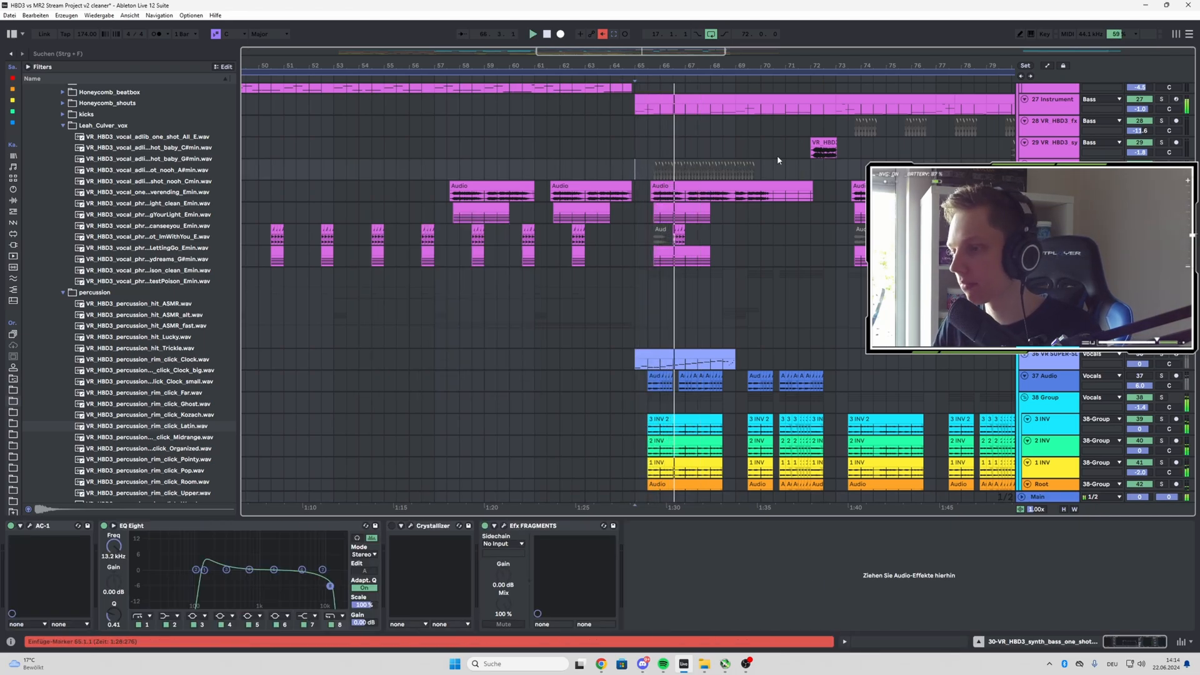
# - Look through the arrangement from the bass tracks past the vocal groups to the Synths group
pyautogui.scroll(-6, 778, 159)
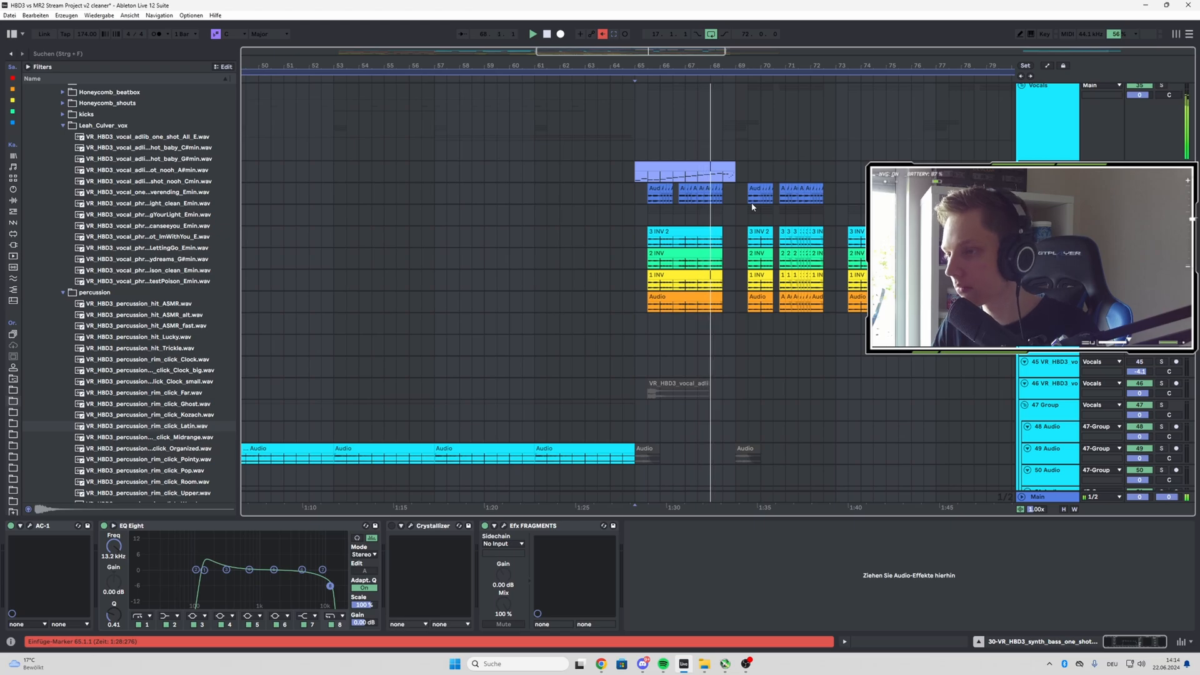
pyautogui.scroll(-1, 719, 222)
pyautogui.scroll(-3, 698, 234)
pyautogui.scroll(-3, 638, 258)
pyautogui.scroll(-10, 635, 256)
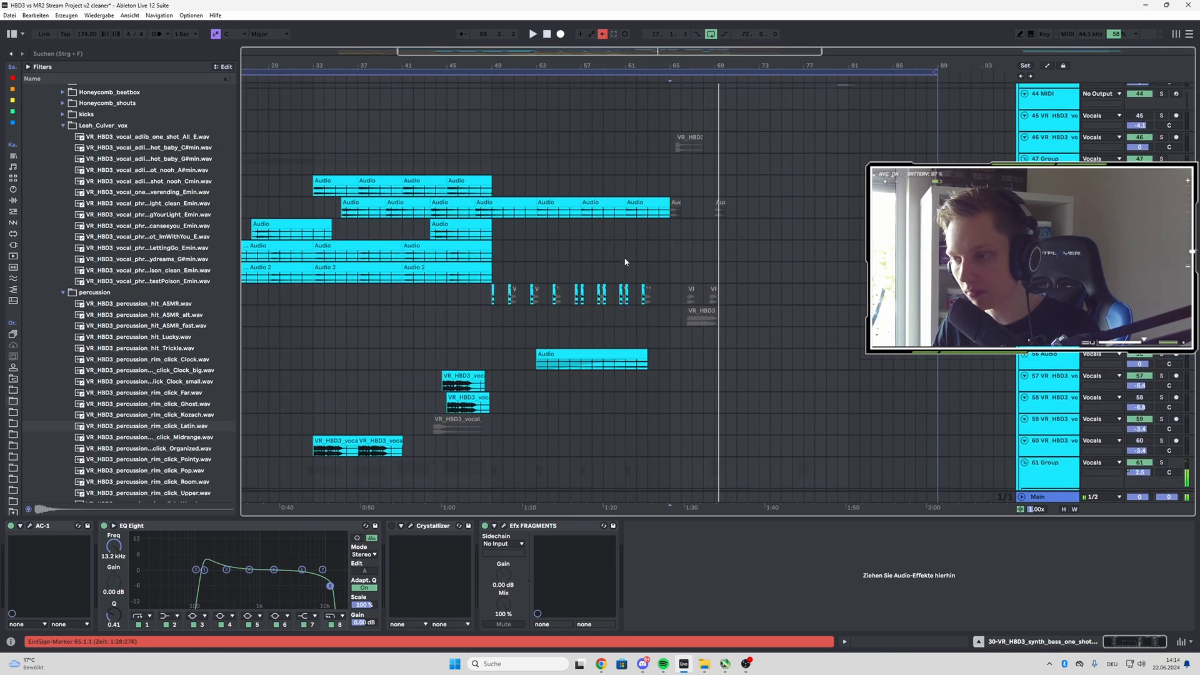
pyautogui.scroll(-5, 643, 230)
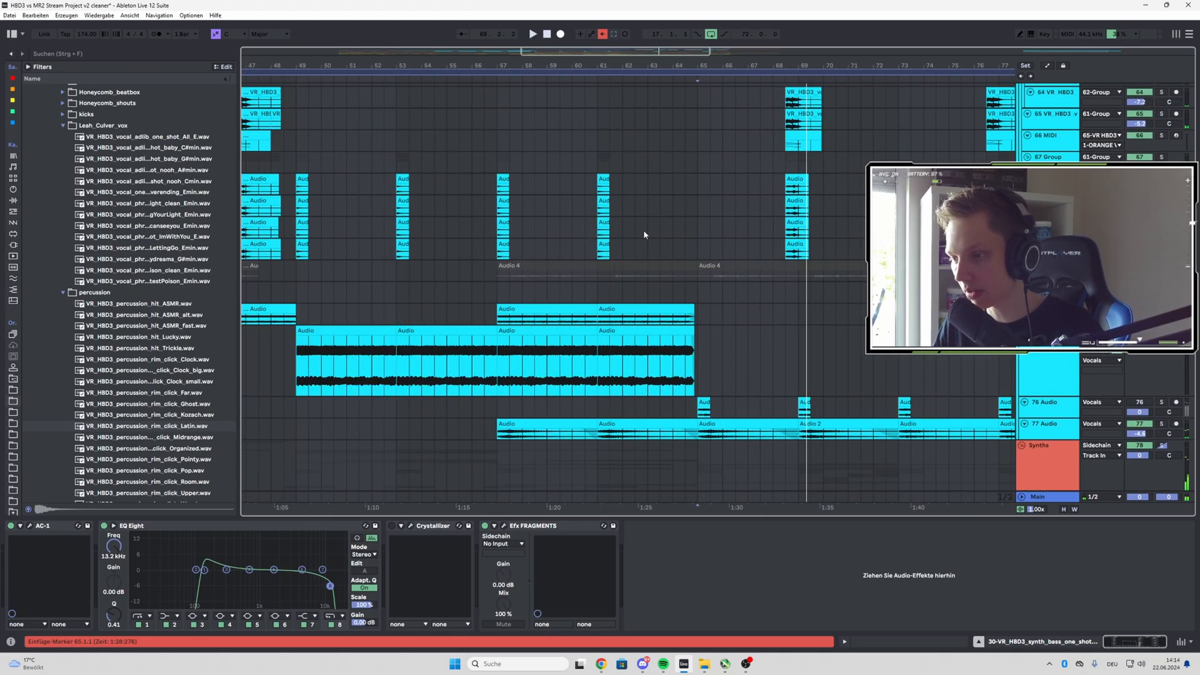
pyautogui.scroll(2, 412, 218)
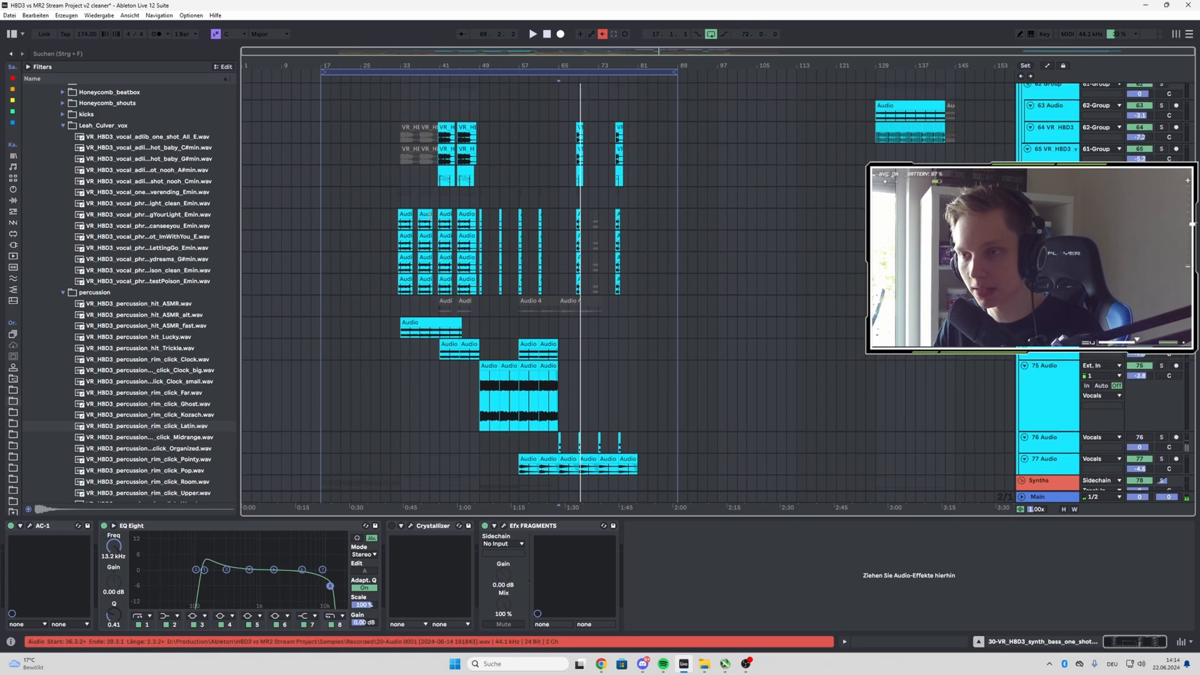
pyautogui.scroll(-6, 455, 218)
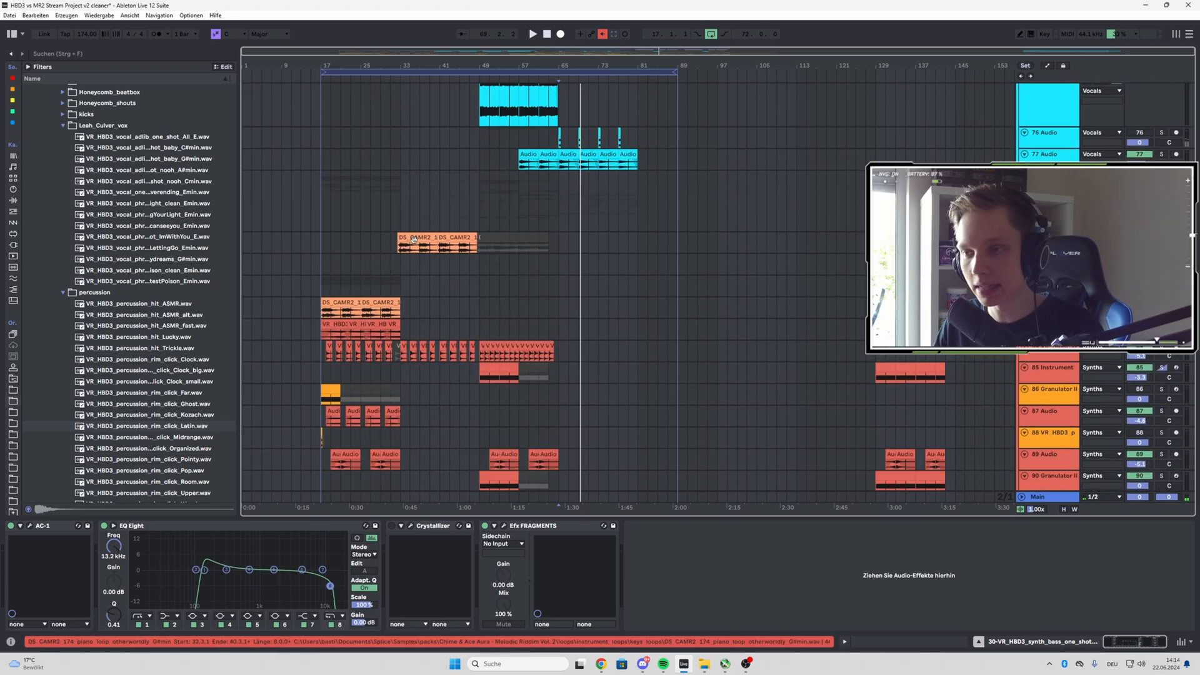
pyautogui.scroll(4, 348, 220)
pyautogui.scroll(-4, 356, 221)
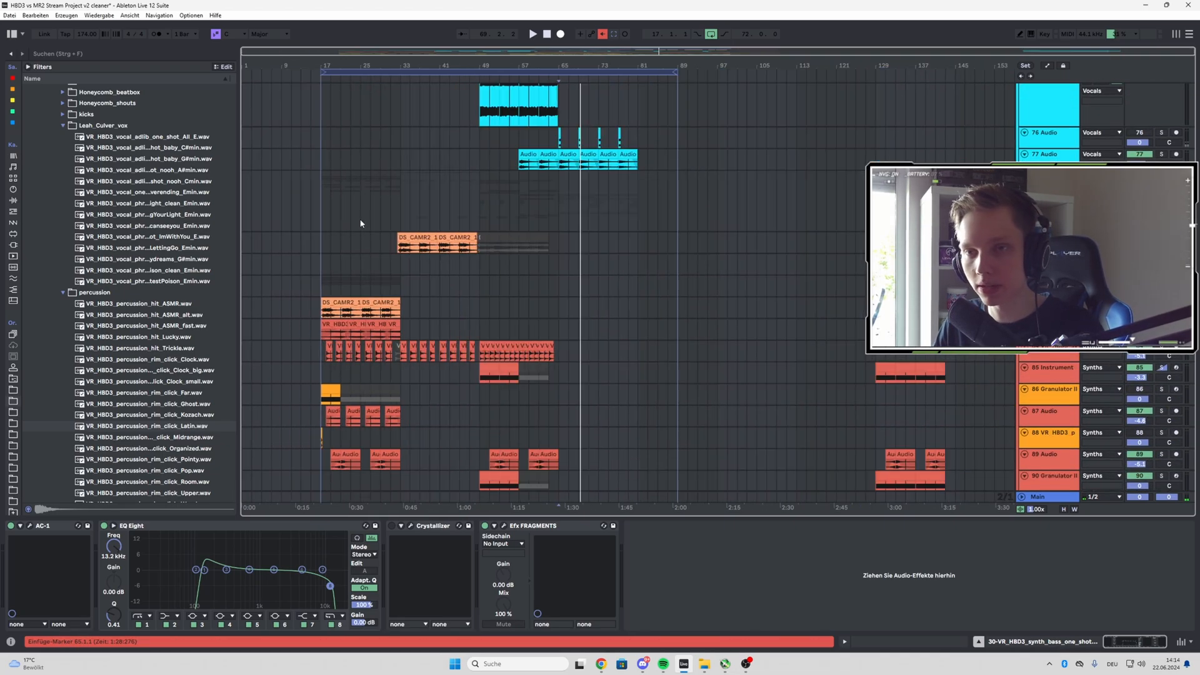
pyautogui.scroll(4, 311, 233)
pyautogui.scroll(-3, 359, 231)
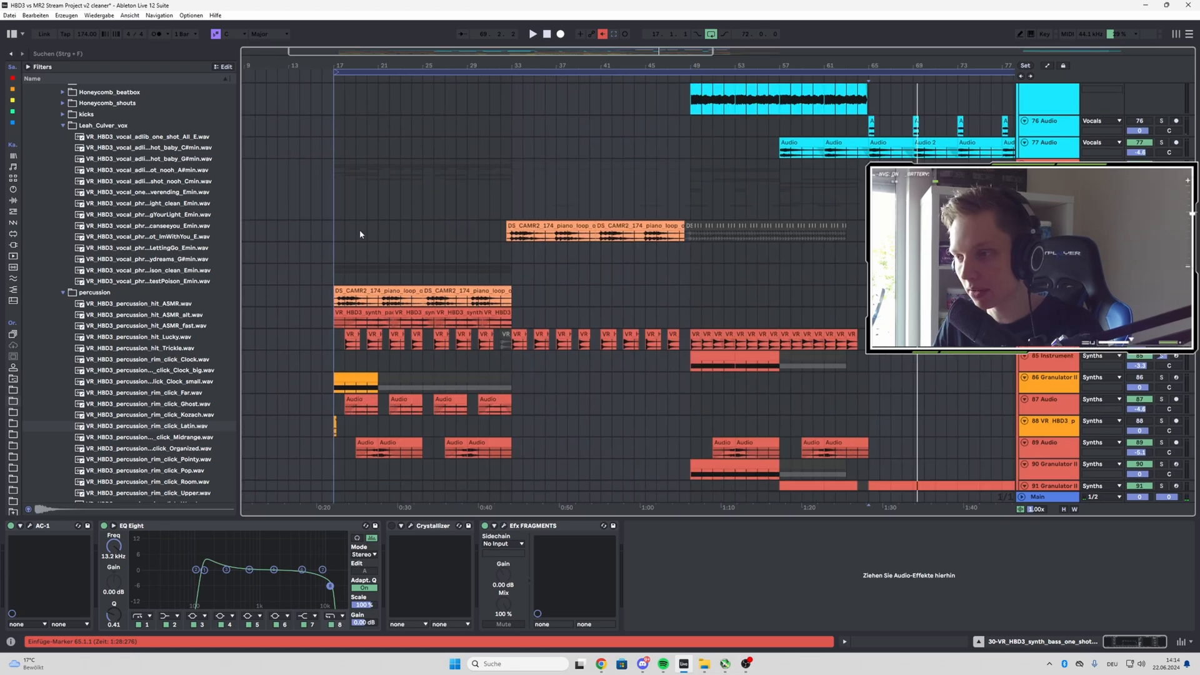
# - Show track 84's chord one-shot effect chain and play its clips from bar 18
pyautogui.scroll(4, 345, 255)
pyautogui.click(345, 255)
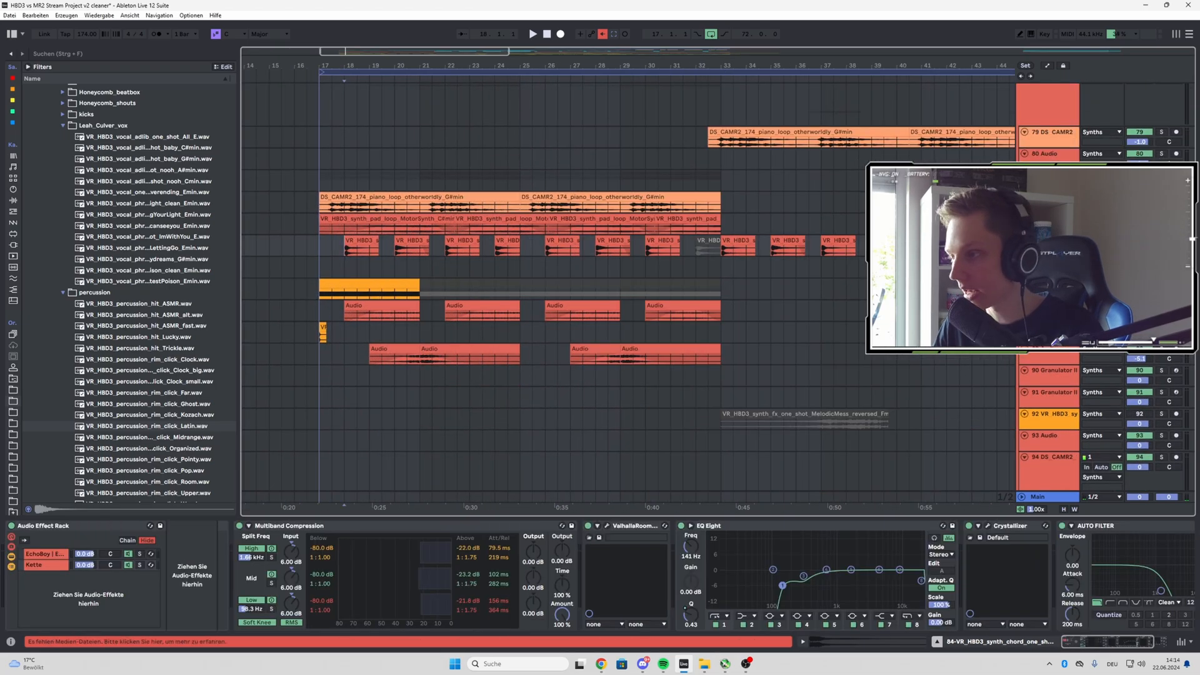
pyautogui.scroll(1, 722, 240)
pyautogui.press('space')
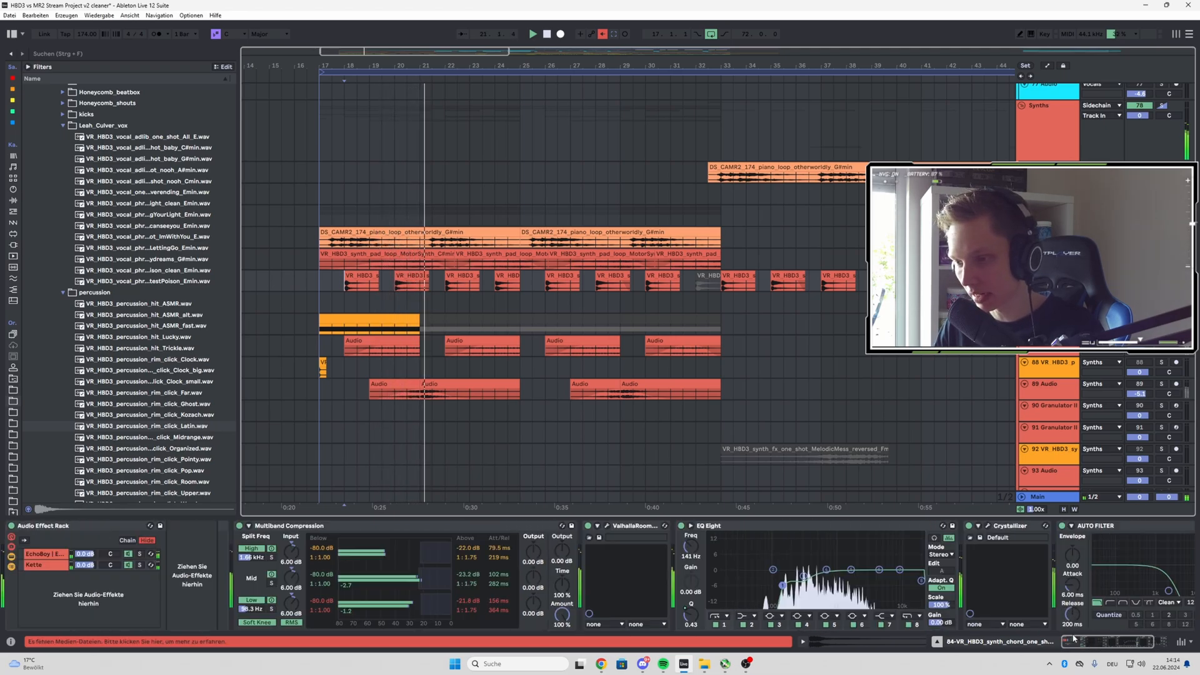
# - Reveal track 84's first chord clip in the browser and preview the RoomSaw_Amaj and glossy_Gmaj chord samples
pyautogui.rightClick(361, 276)
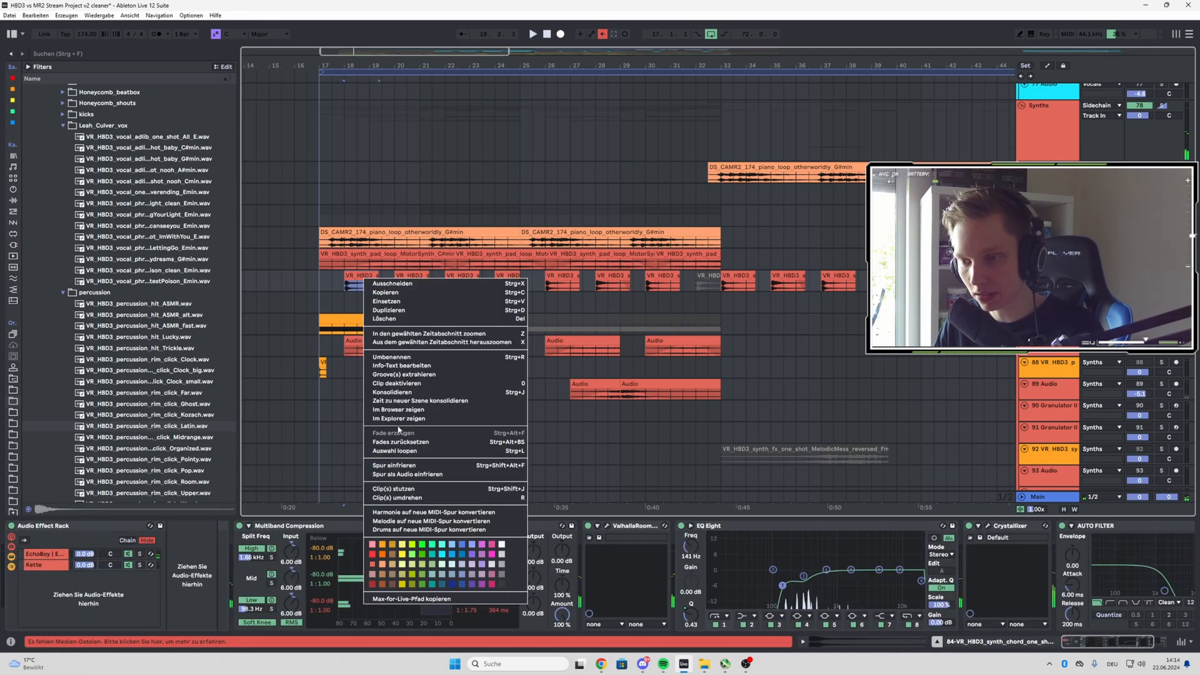
pyautogui.click(388, 404)
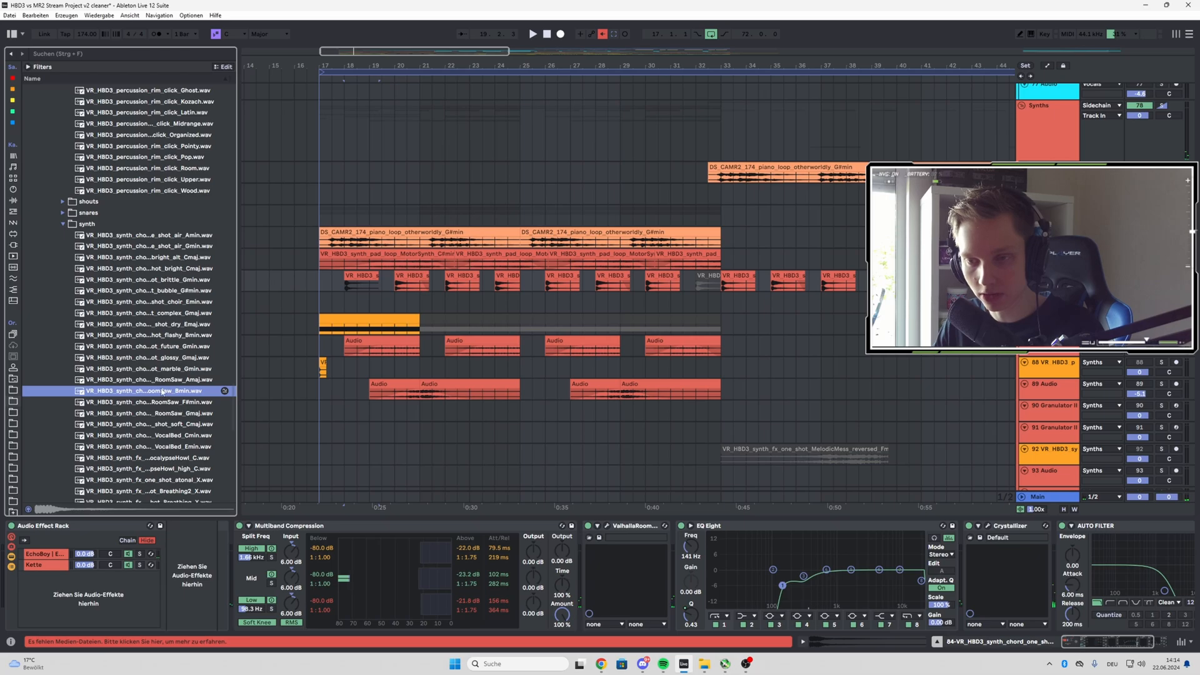
pyautogui.click(167, 380)
pyautogui.click(166, 358)
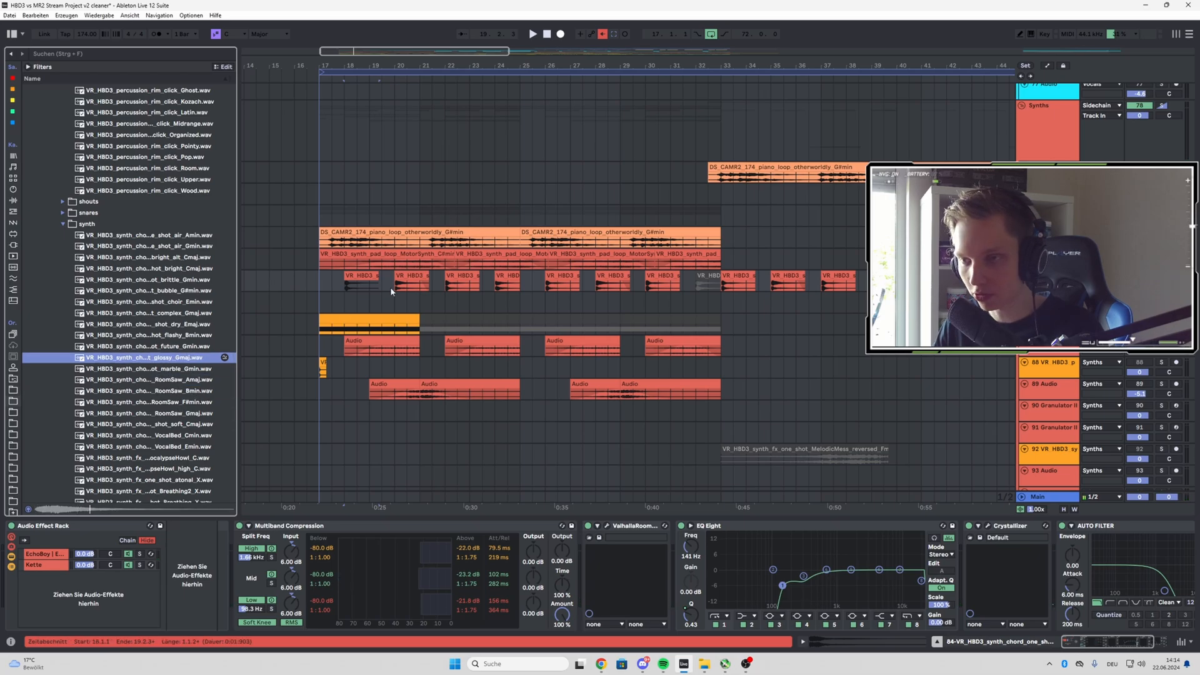
# - Play track 84's first chord clip while inspecting the Audio Effect Rack's EchoBoy and Kette chains, and view the first EchoBoy's interface
pyautogui.click(368, 287)
pyautogui.press('space')
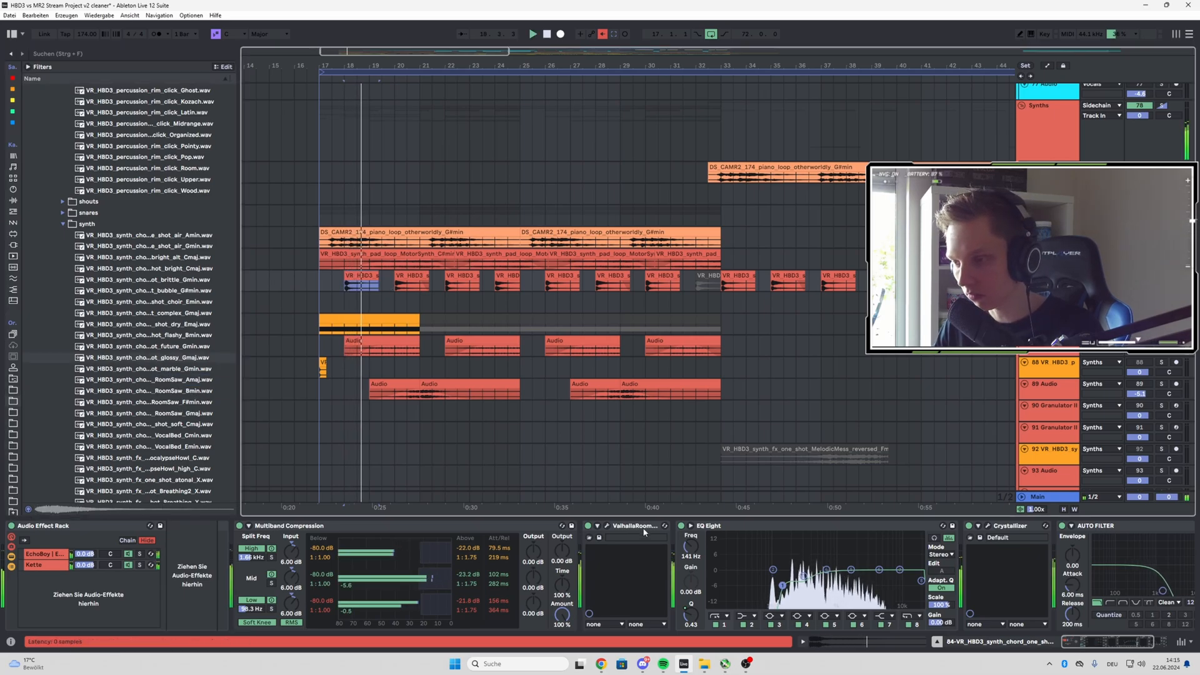
pyautogui.click(47, 554)
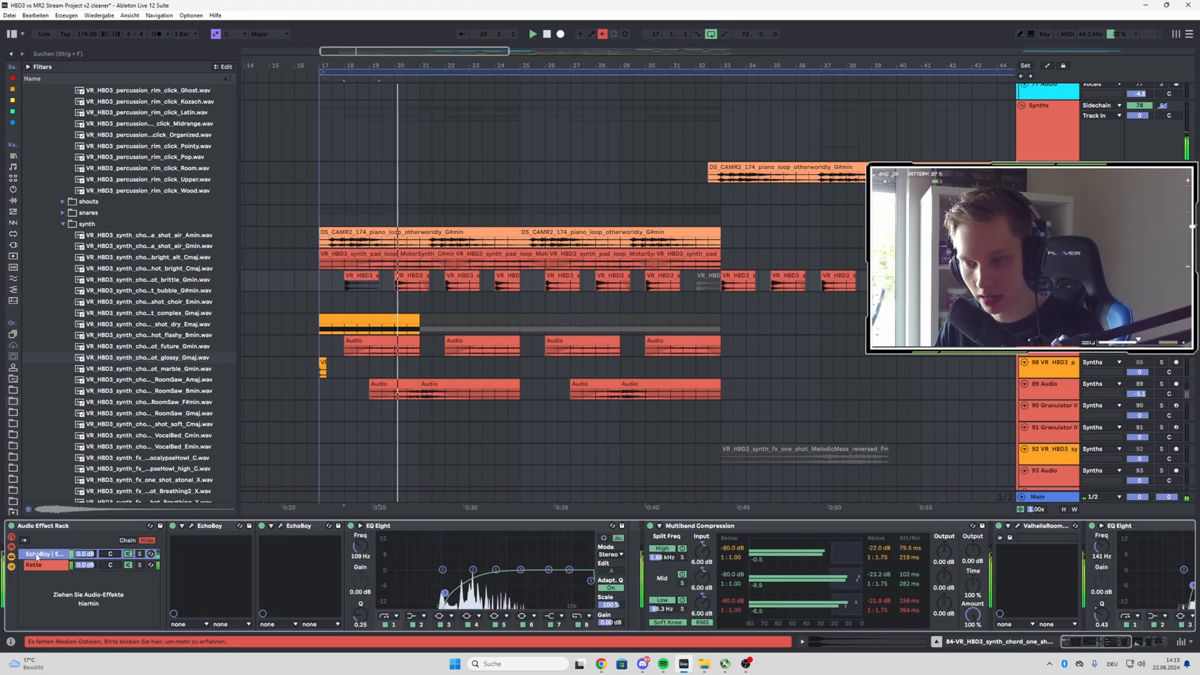
pyautogui.click(56, 565)
pyautogui.click(47, 554)
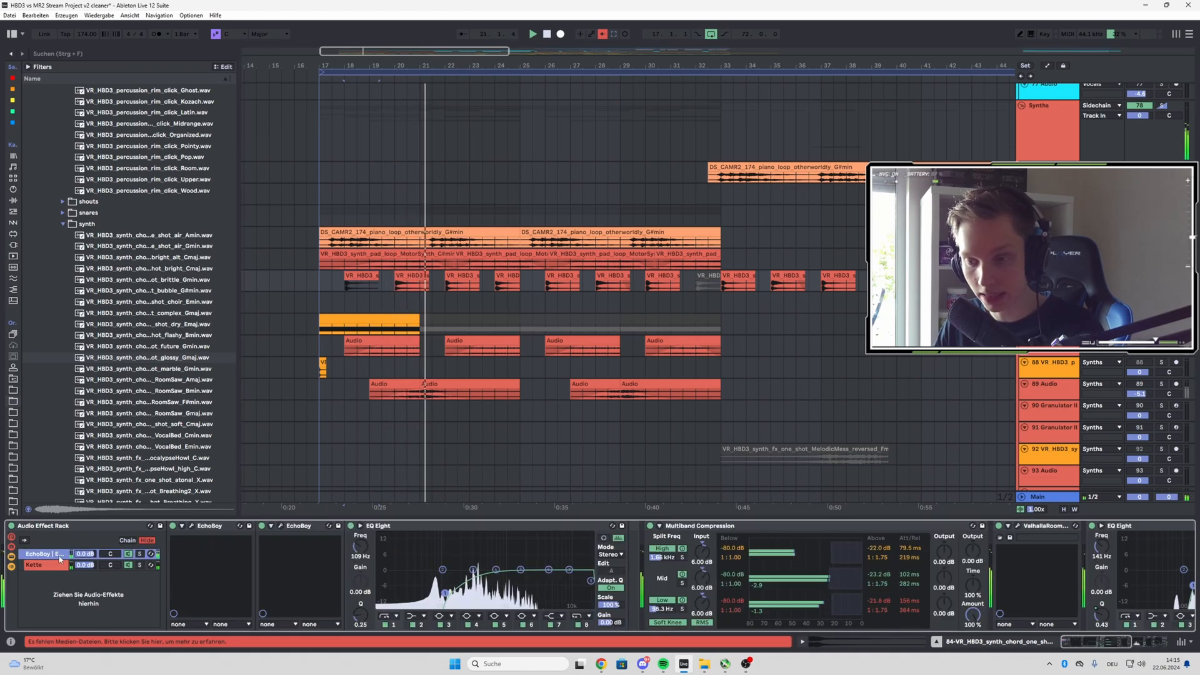
pyautogui.click(193, 527)
pyautogui.click(749, 222)
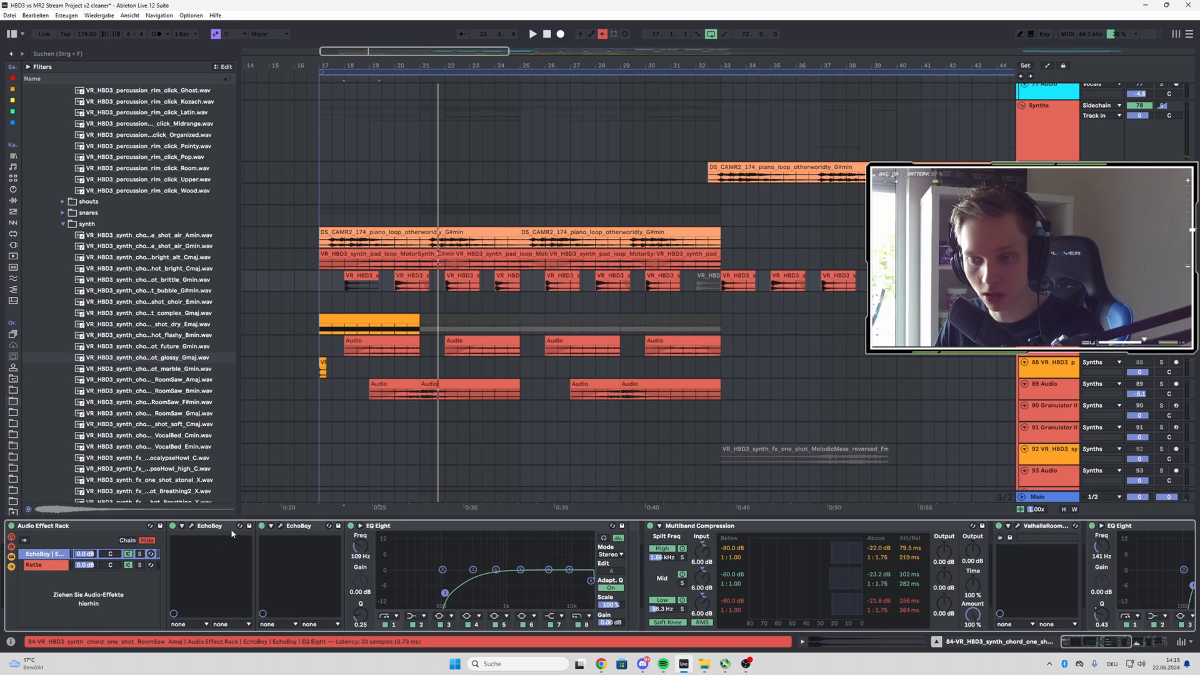
# - Replay the chords from bar 18 and examine the rest of track 84's effect chain through to the Auto Filter
pyautogui.press('space')
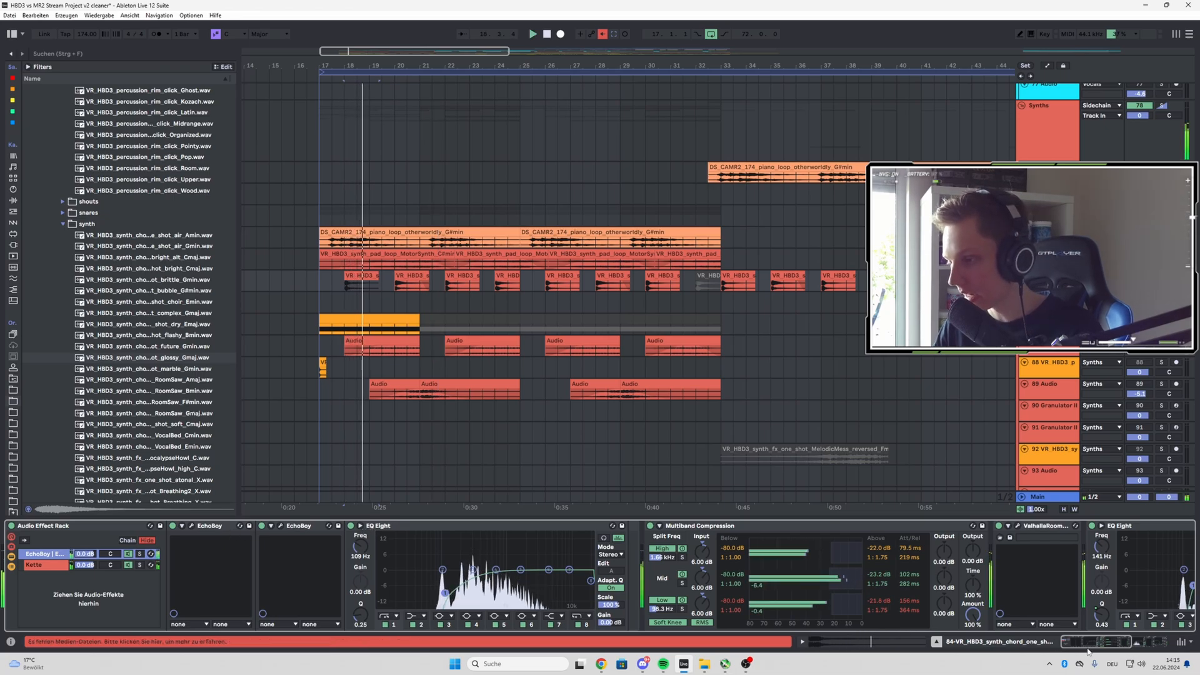
pyautogui.moveTo(1087, 643); pyautogui.dragTo(1123, 645)
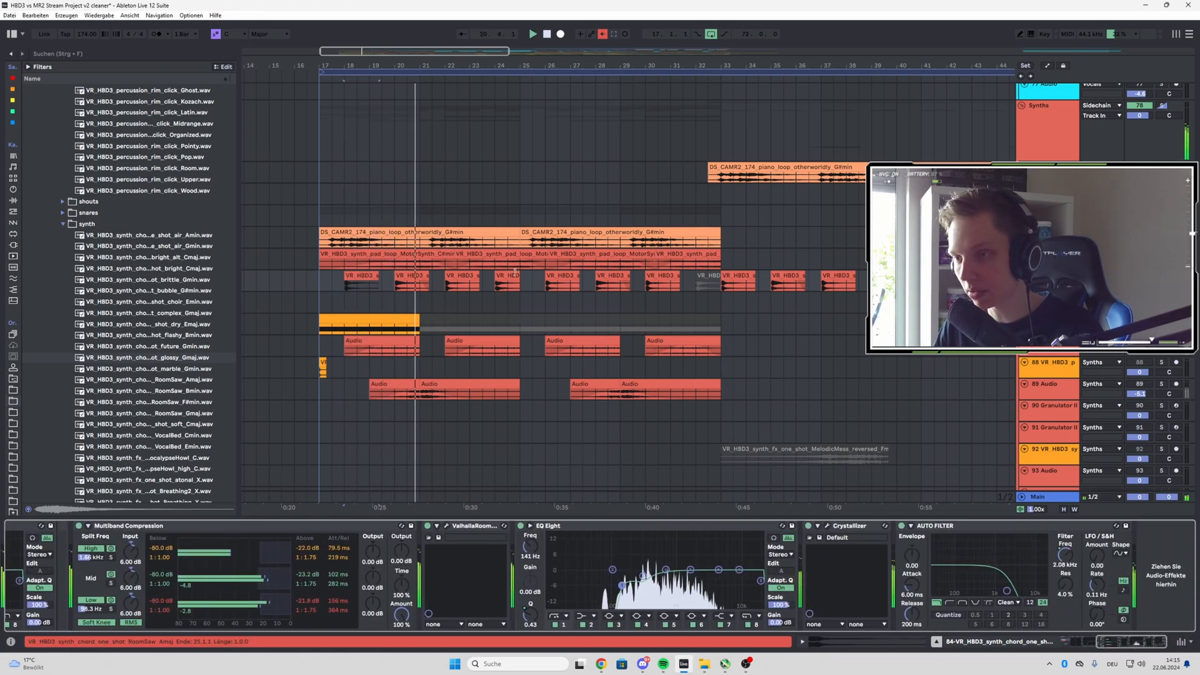
pyautogui.scroll(3, 511, 293)
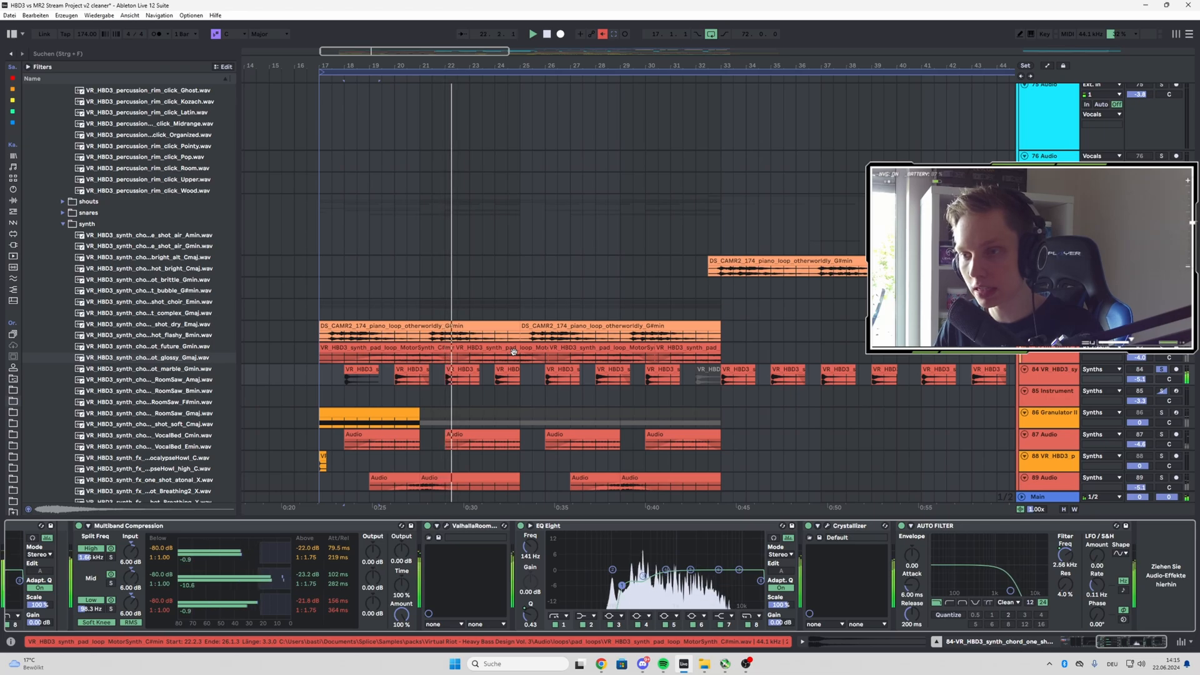
pyautogui.scroll(-2, 513, 351)
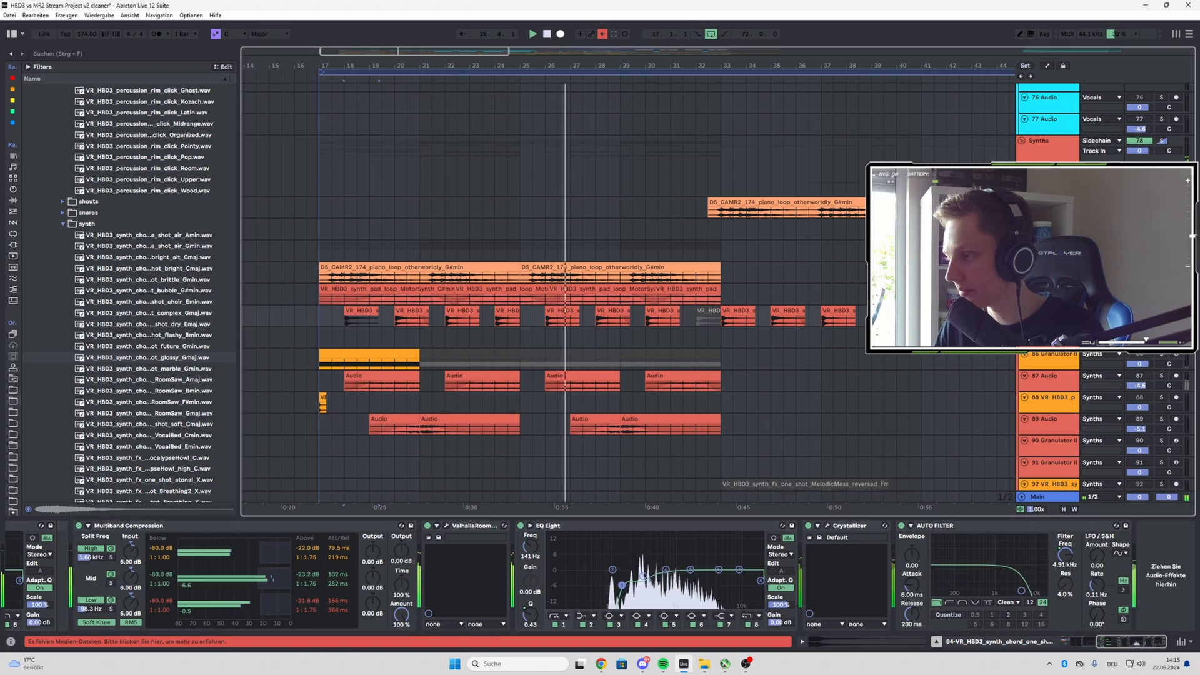
pyautogui.scroll(-2, 766, 306)
pyautogui.scroll(4, 766, 306)
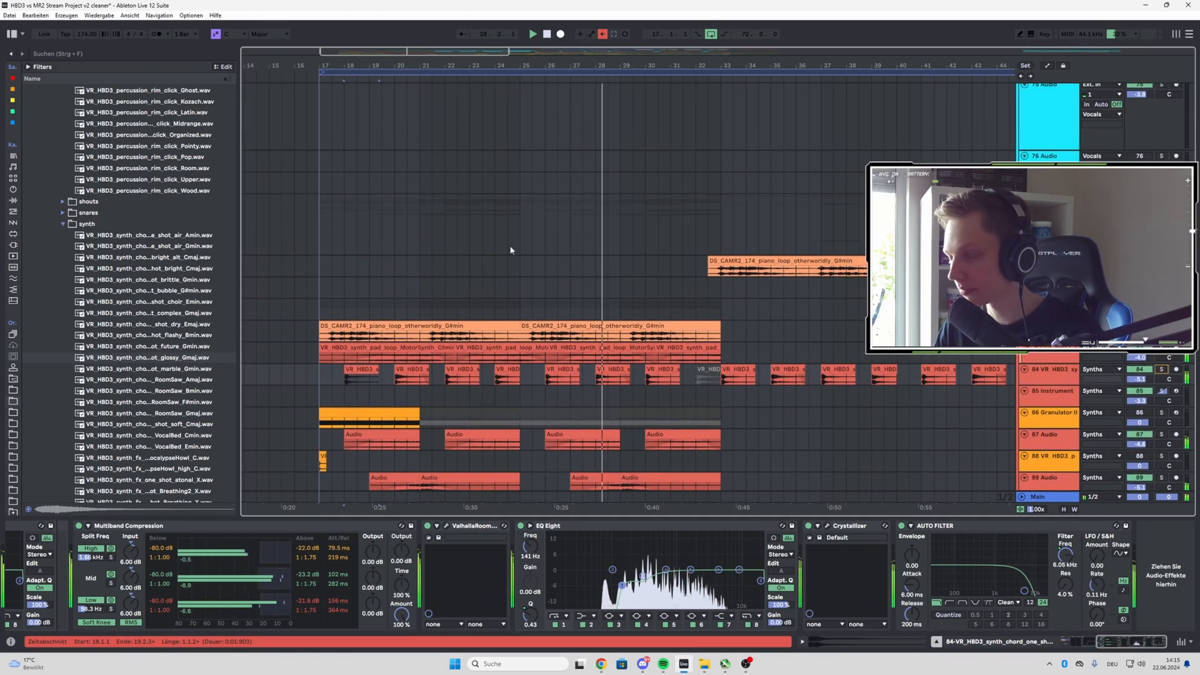
# - Survey the whole arrangement from the Synths group down through the Samples group, restarting playback from bar 18
pyautogui.press('w')
pyautogui.scroll(-15, 539, 258)
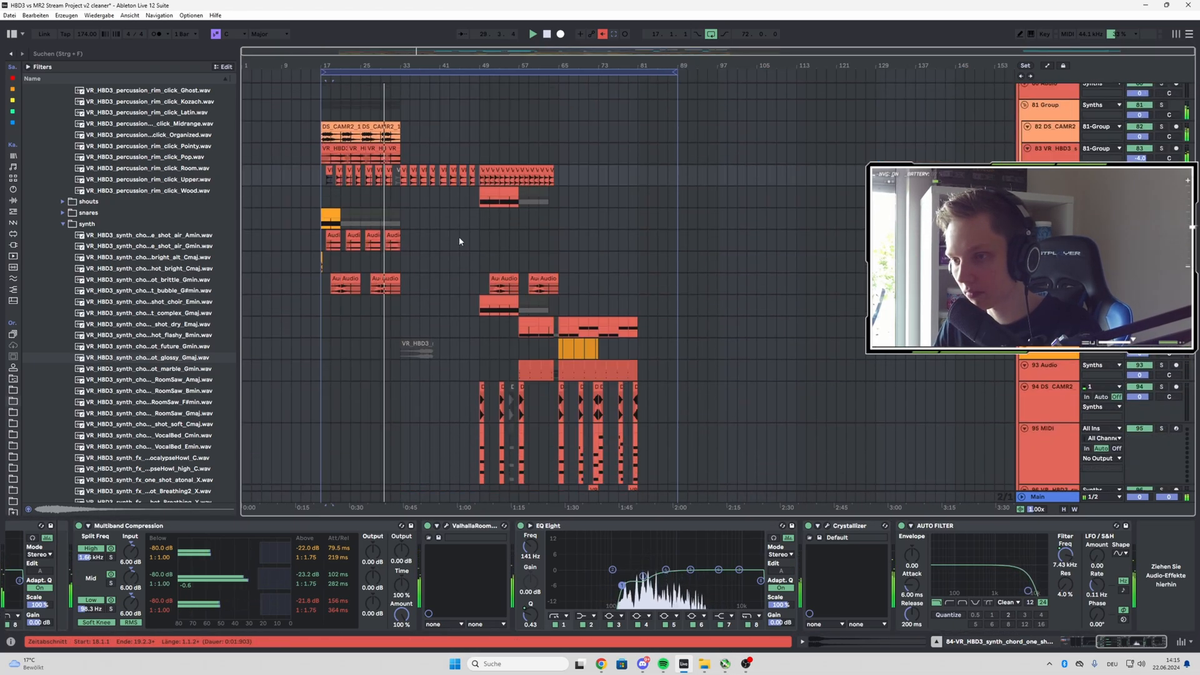
pyautogui.press('space')
pyautogui.press('space')
pyautogui.scroll(6, 439, 193)
pyautogui.scroll(3, 412, 218)
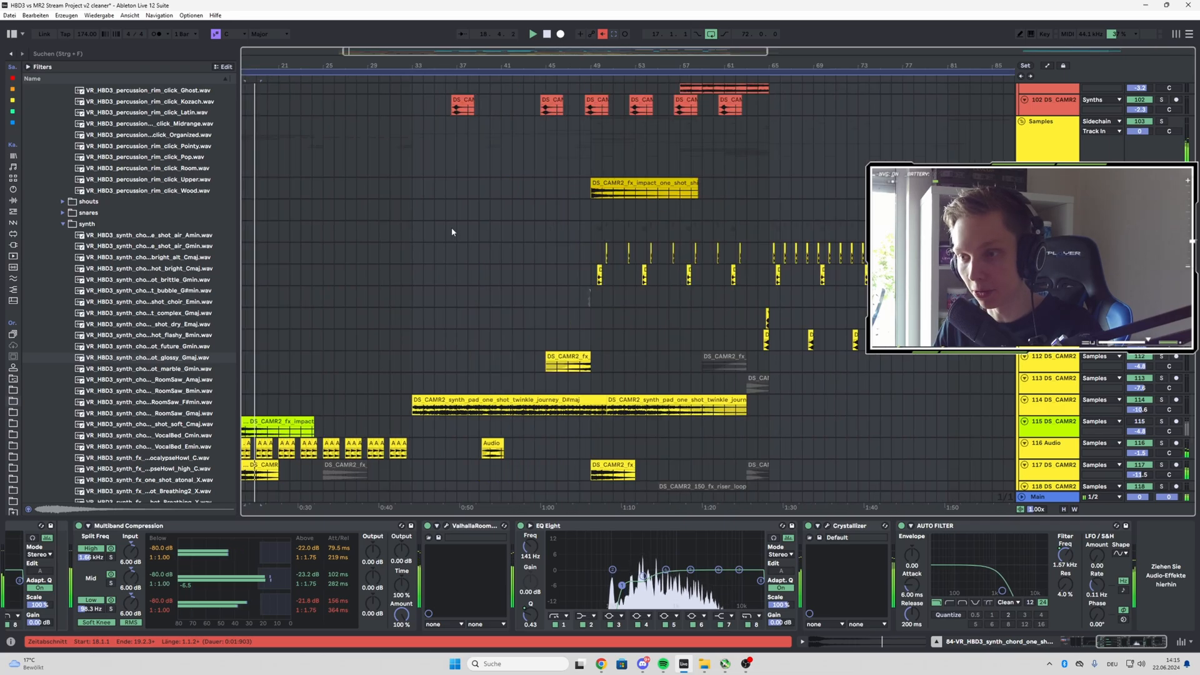
pyautogui.scroll(-2, 405, 205)
pyautogui.scroll(-2, 360, 246)
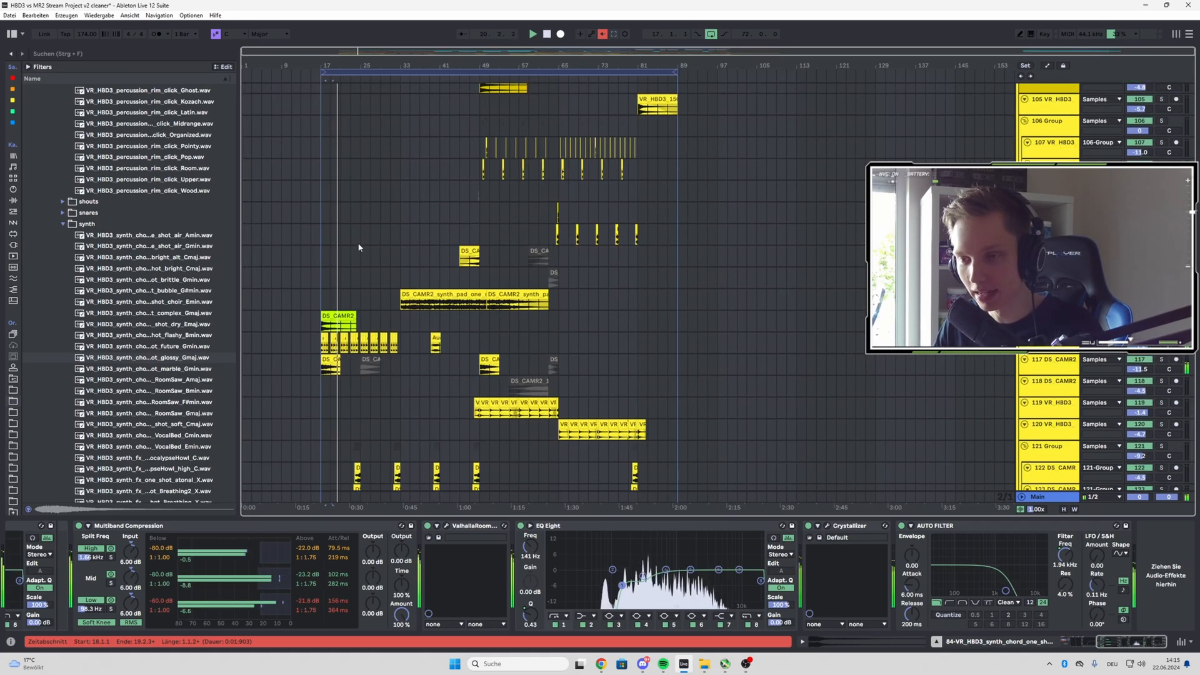
pyautogui.scroll(2, 335, 269)
pyautogui.scroll(5, 730, 131)
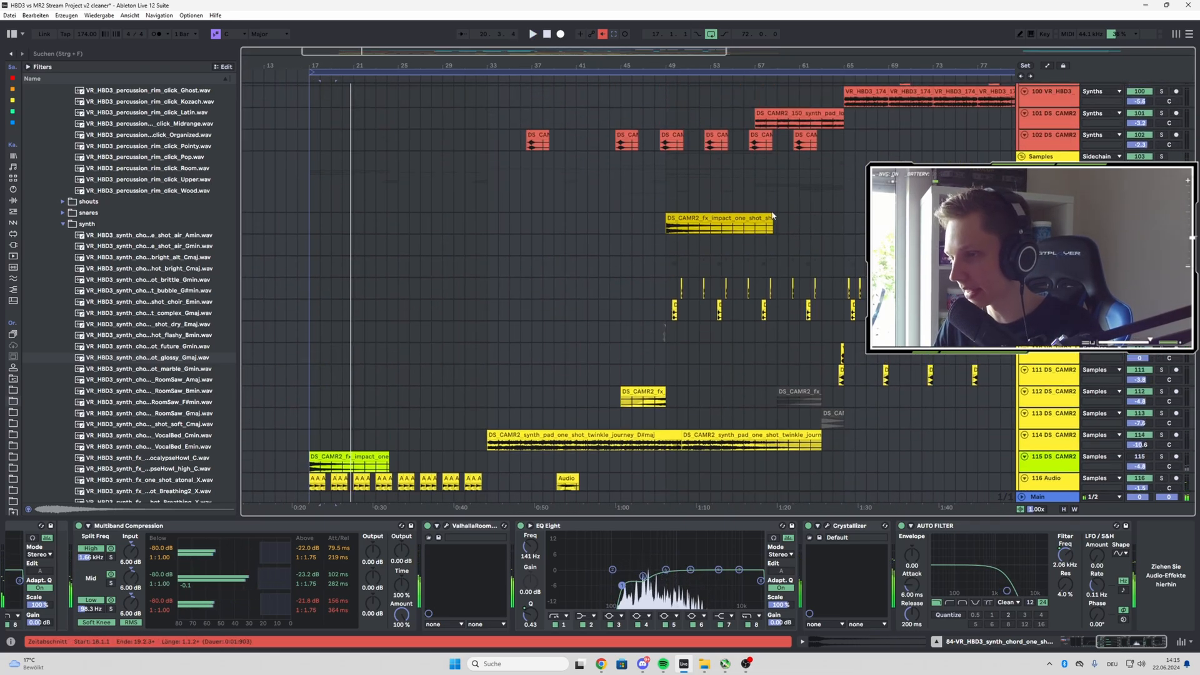
pyautogui.scroll(4, 725, 129)
pyautogui.scroll(-7, 681, 138)
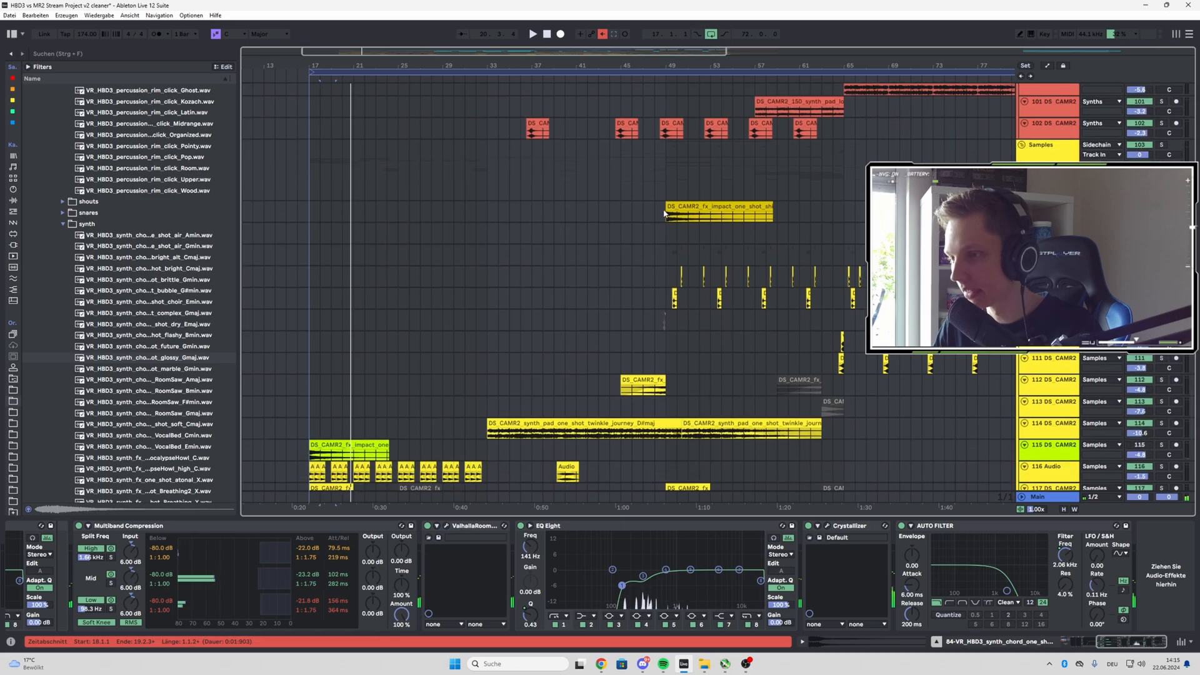
# - Play the Samples group briefly from bar 49 and show the effects on track 107's Zap one-shot
pyautogui.click(666, 233)
pyautogui.press('space')
pyautogui.press('space')
pyautogui.scroll(-2, 698, 209)
pyautogui.scroll(2, 699, 209)
pyautogui.press('Down')
pyautogui.press('Down')
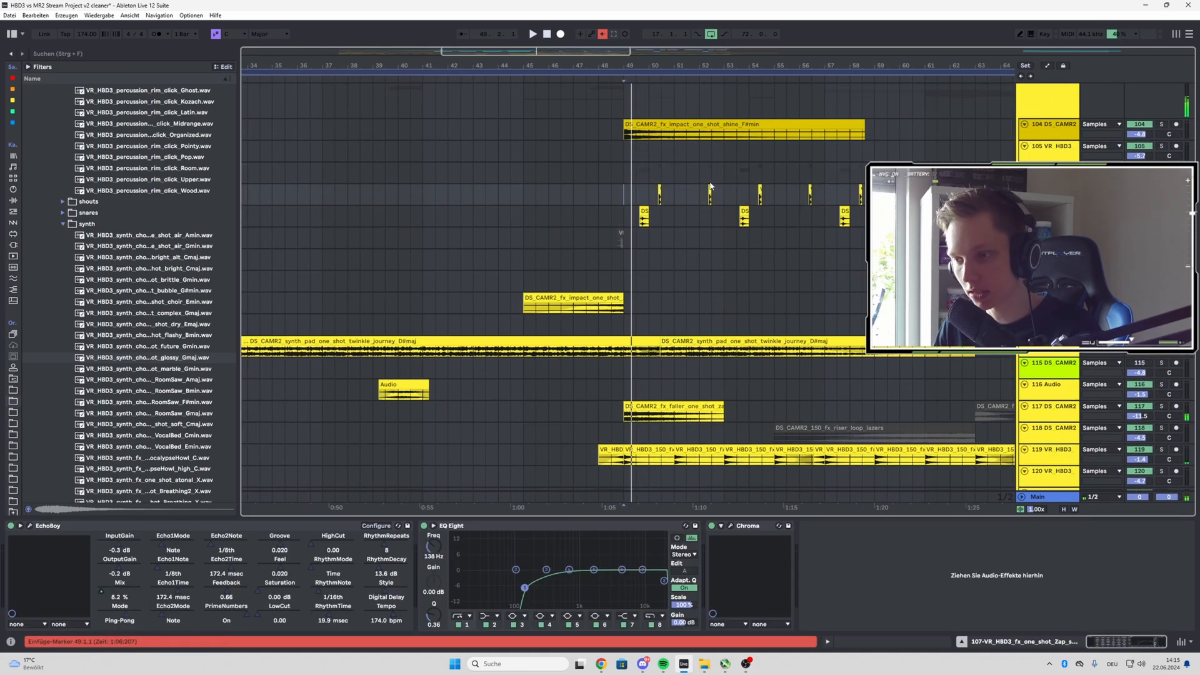
# - Show the Auto Filter on 106-Group and the EQ Eight on track 112's impact one-shot
pyautogui.scroll(2, 710, 186)
pyautogui.hscroll(2, 650, 259)
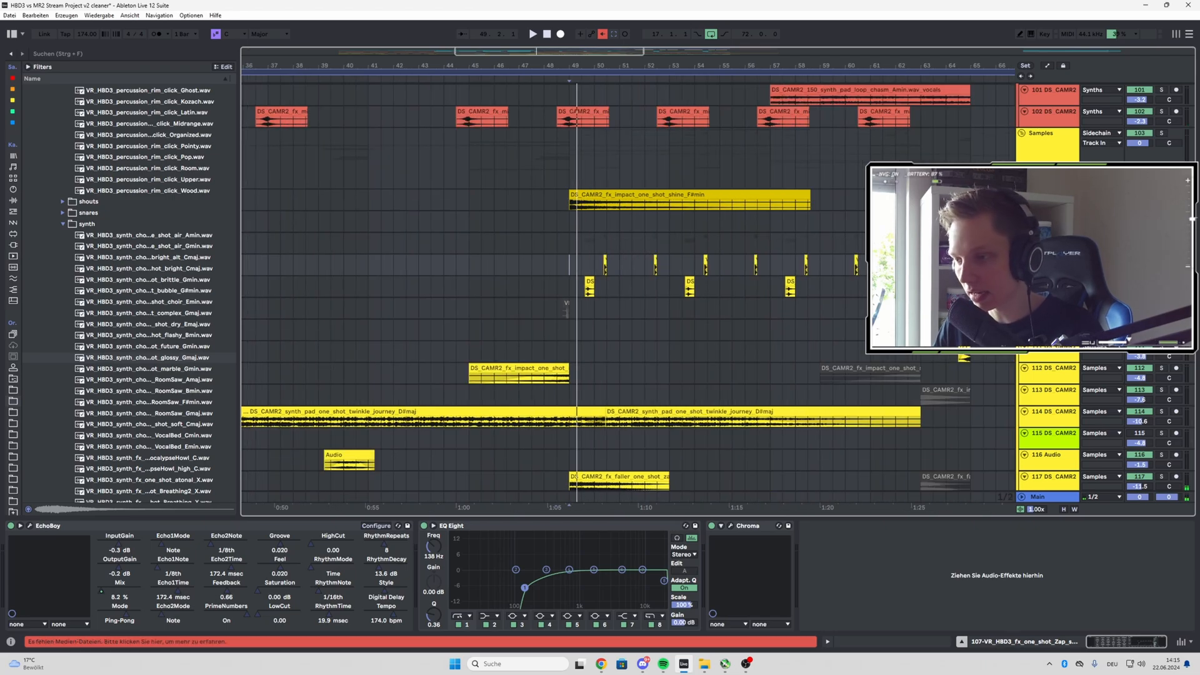
pyautogui.press('Up')
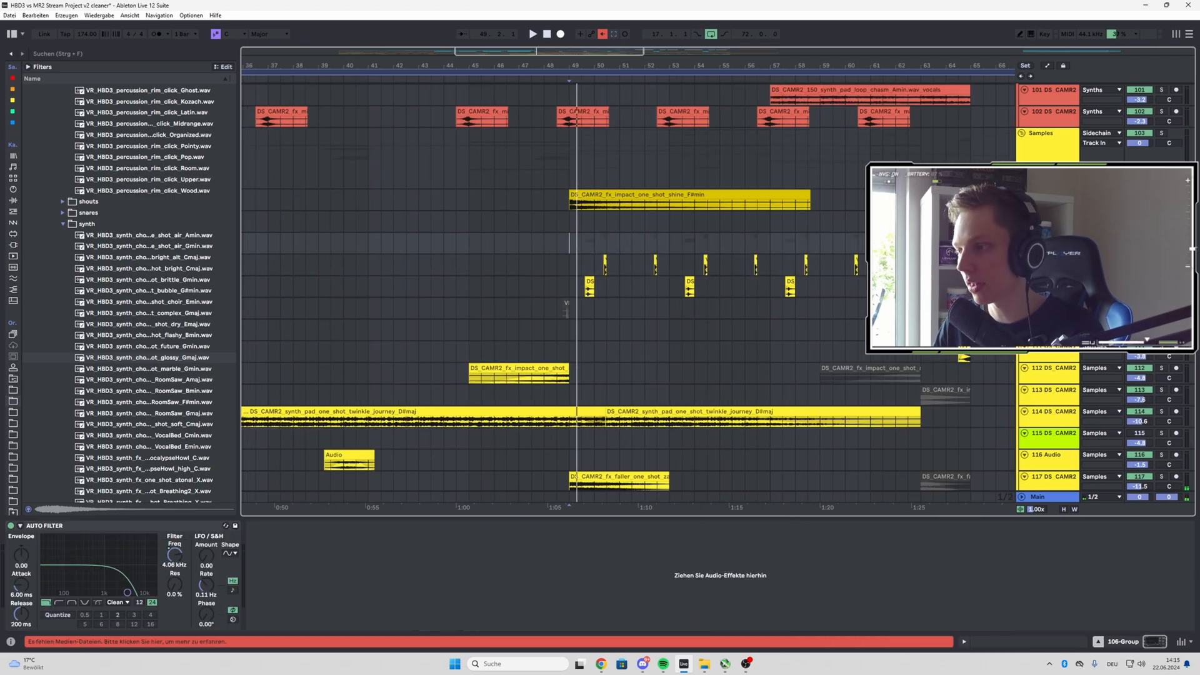
pyautogui.click(570, 308)
pyautogui.scroll(-2, 570, 308)
pyautogui.click(571, 291)
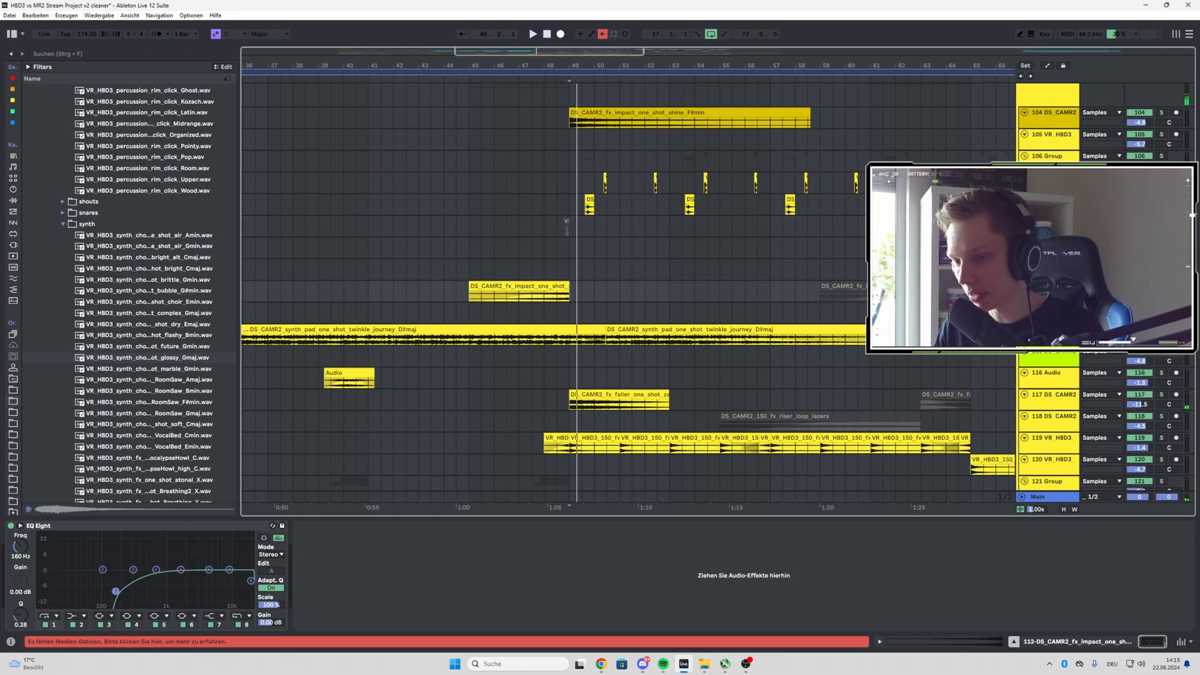
# - Find the riser clips at bar 57 in the Samples group and show the effect chain of track 125's SimpleSine riser
pyautogui.scroll(-5, 667, 276)
pyautogui.scroll(-3, 483, 258)
pyautogui.scroll(3, 487, 261)
pyautogui.scroll(-2, 500, 274)
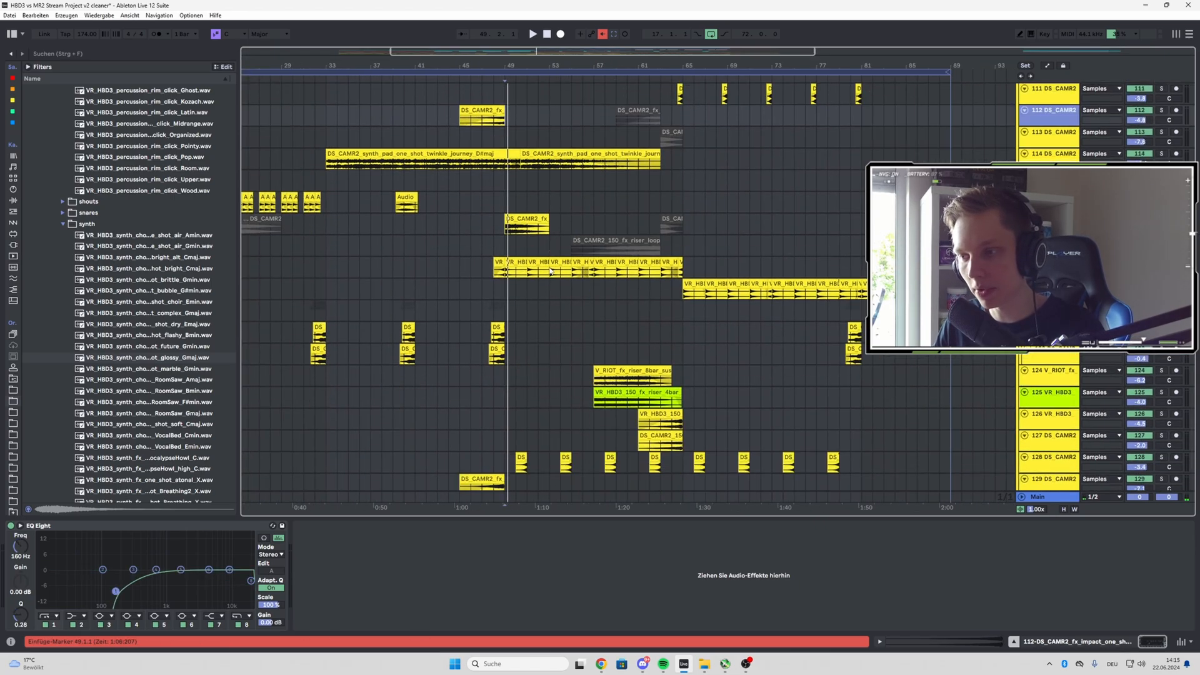
pyautogui.click(592, 360)
pyautogui.scroll(3, 613, 360)
pyautogui.click(568, 380)
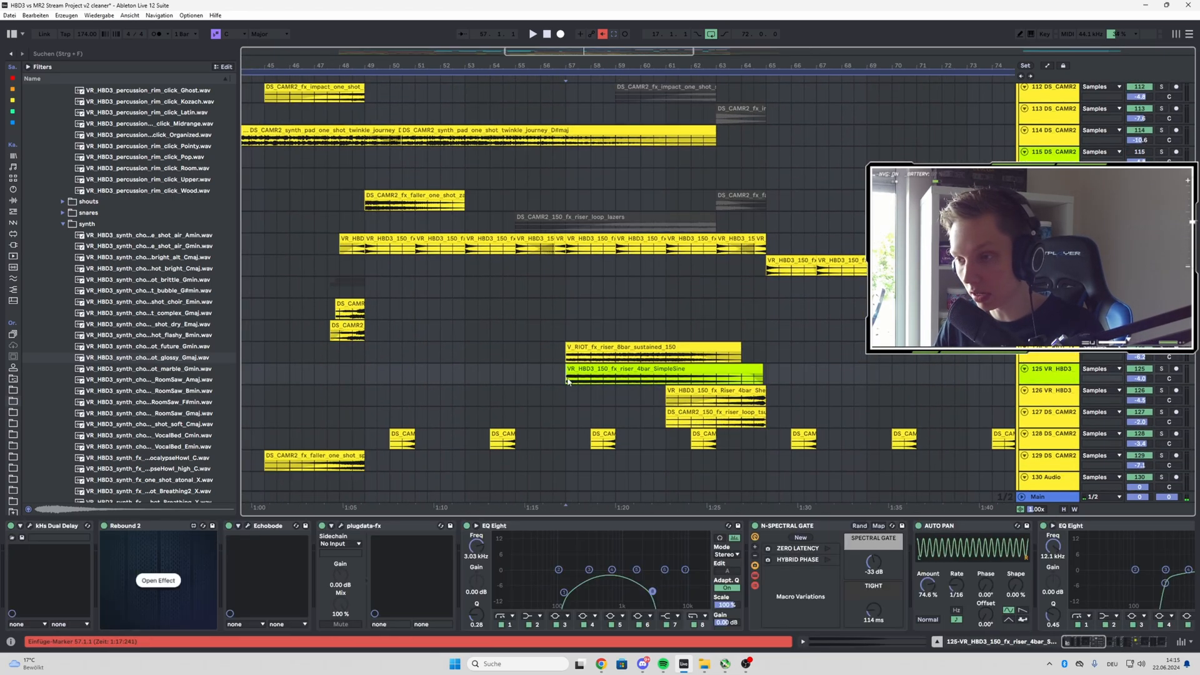
# - Solo track 125, play its SimpleSine riser from bar 57 and reveal the clip's source sample in the browser
pyautogui.click(1162, 371)
pyautogui.press('space')
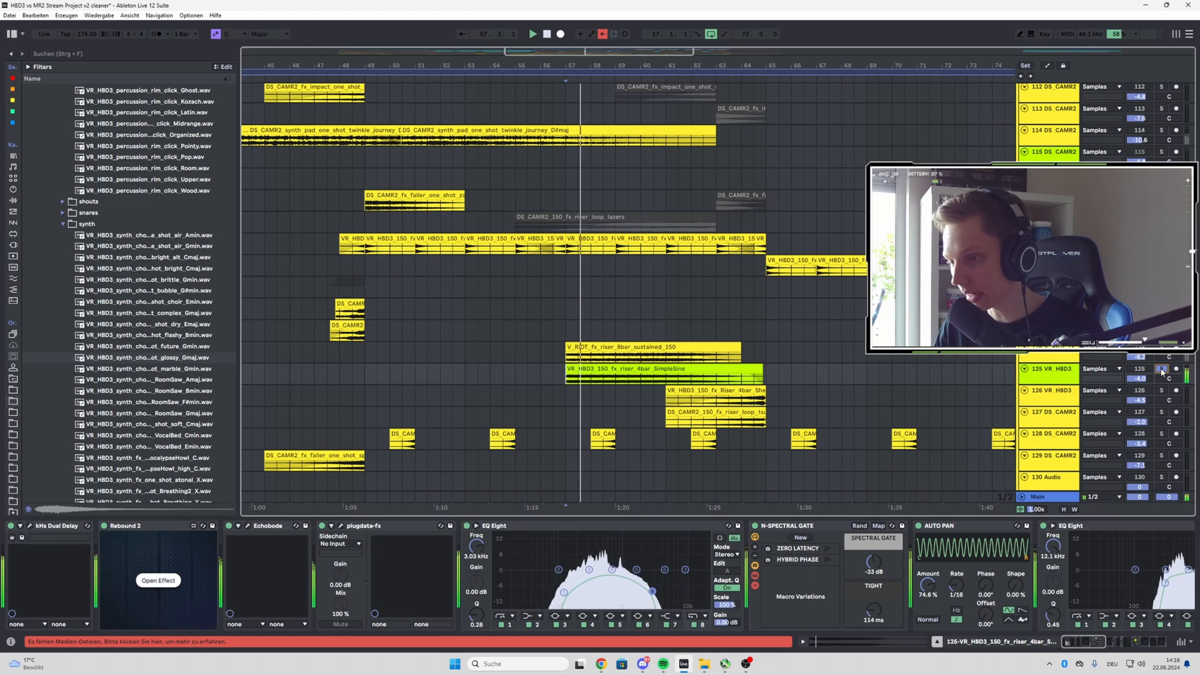
pyautogui.rightClick(658, 373)
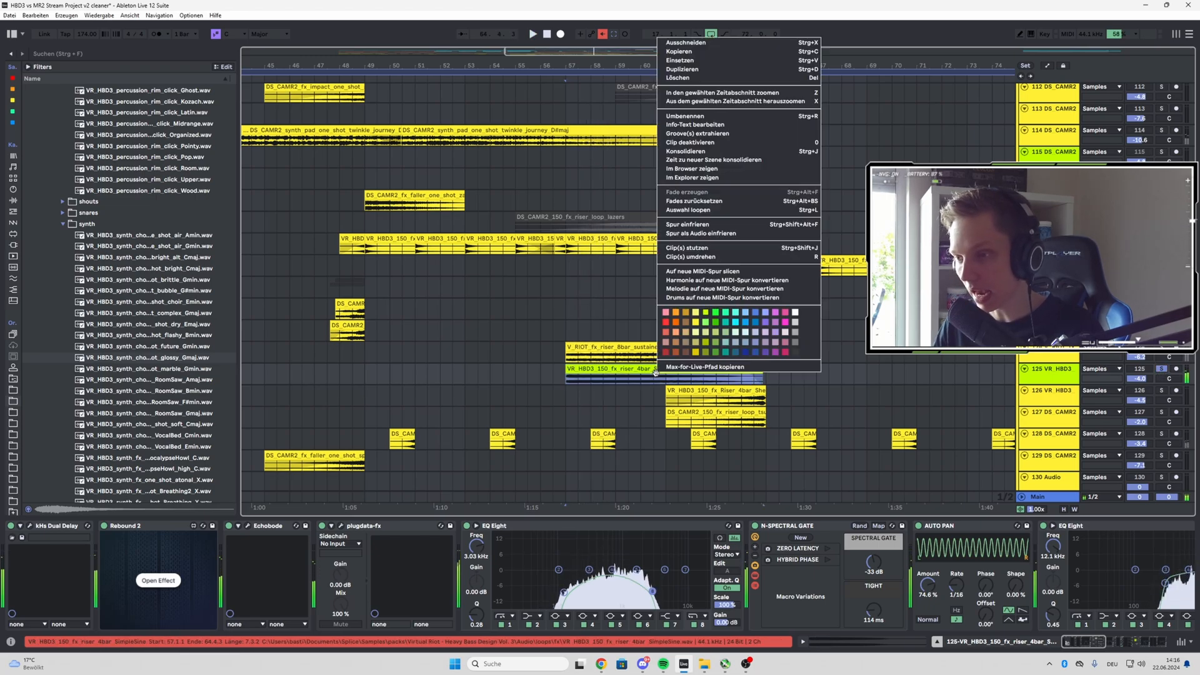
pyautogui.click(692, 168)
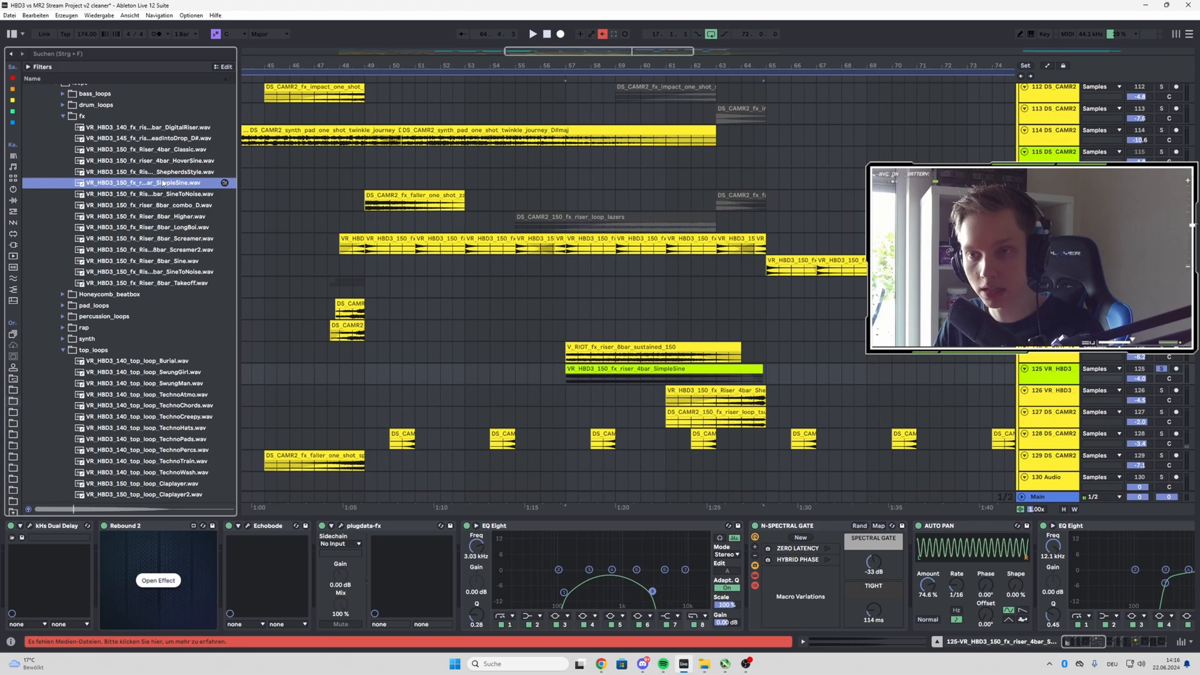
# - Play track 125's SimpleSine riser and replay it with the Rebound 2 effect window open
pyautogui.press('space')
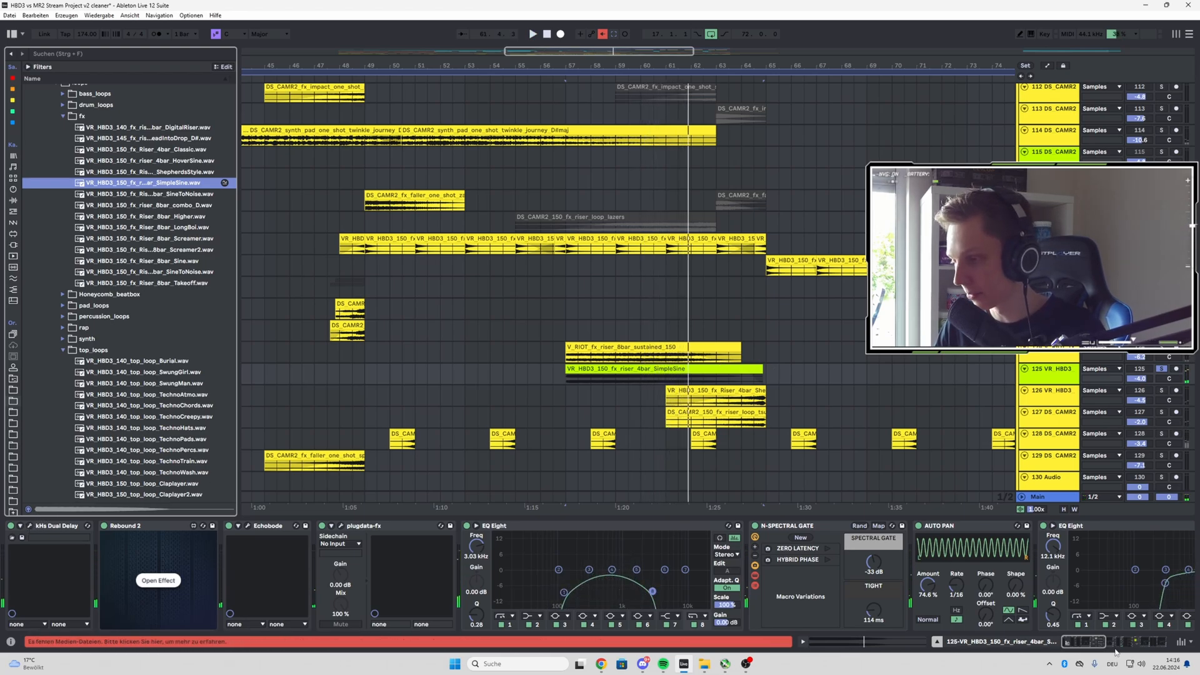
pyautogui.click(157, 580)
pyautogui.moveTo(226, 31); pyautogui.dragTo(363, 88)
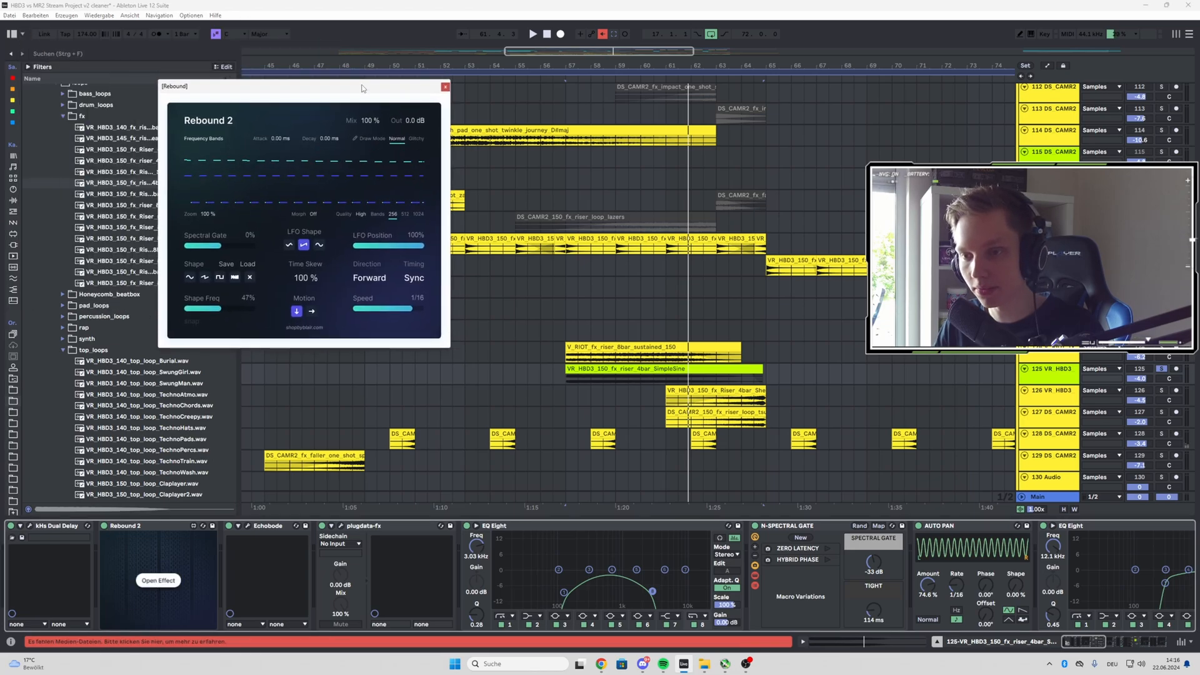
pyautogui.press('space')
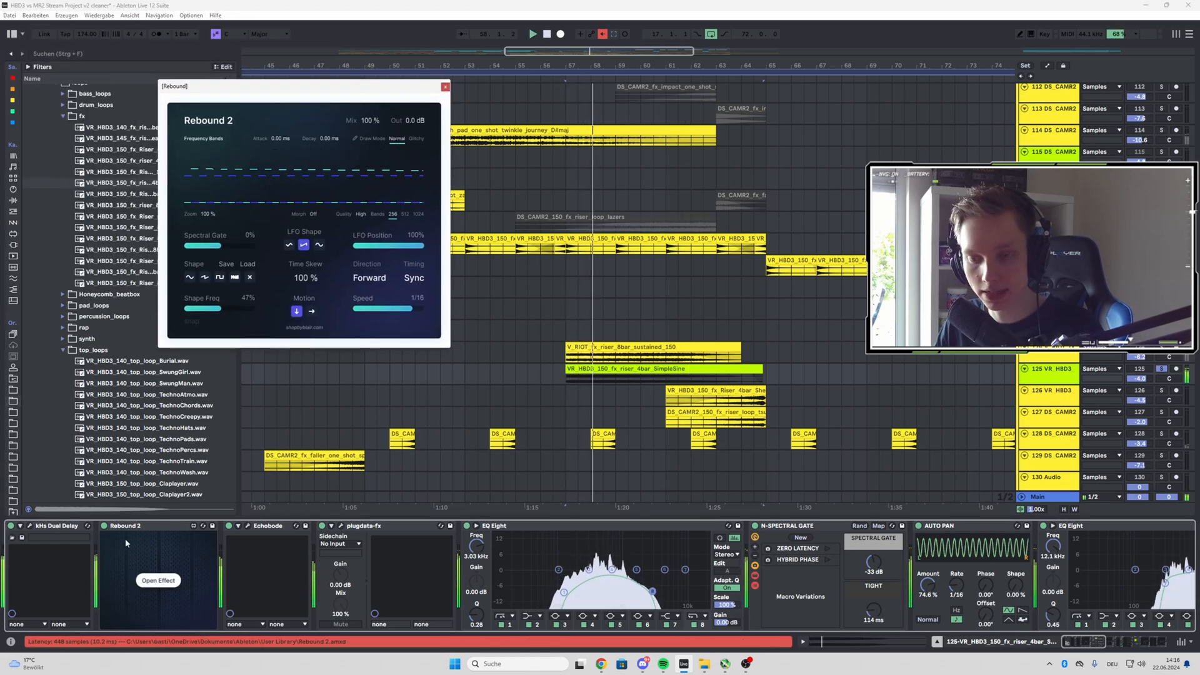
# - Show the Echobode settings on track 125 in place of Rebound 2 while the riser plays, and stop playback
pyautogui.click(248, 525)
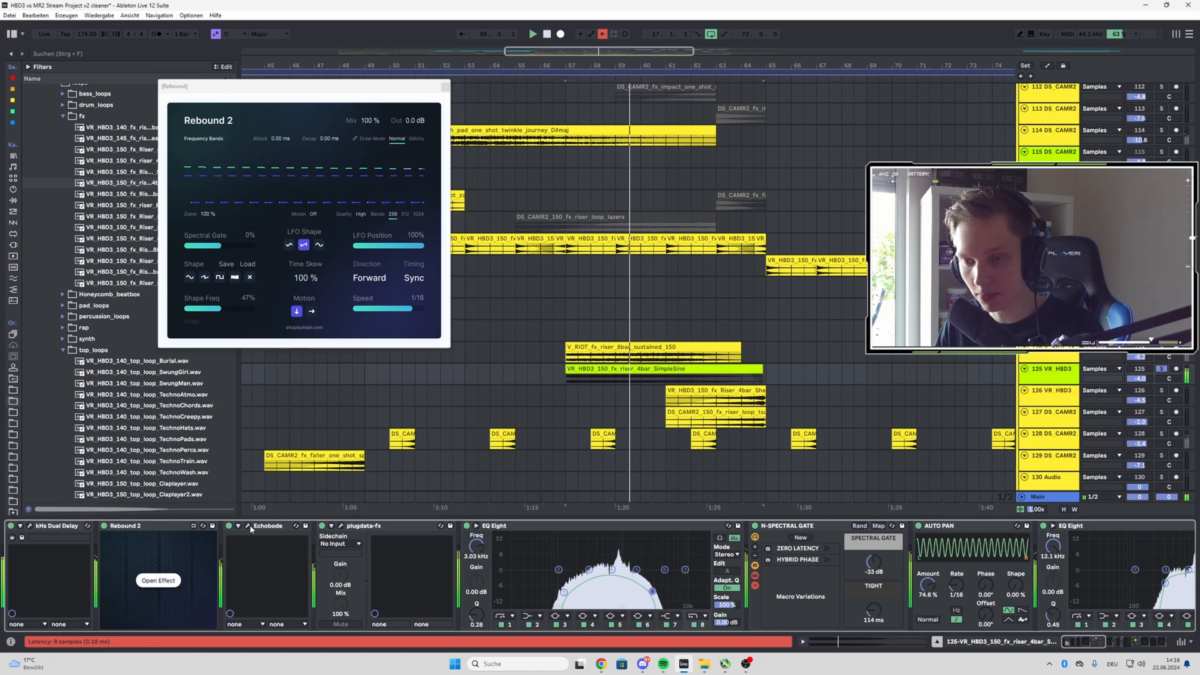
pyautogui.click(445, 87)
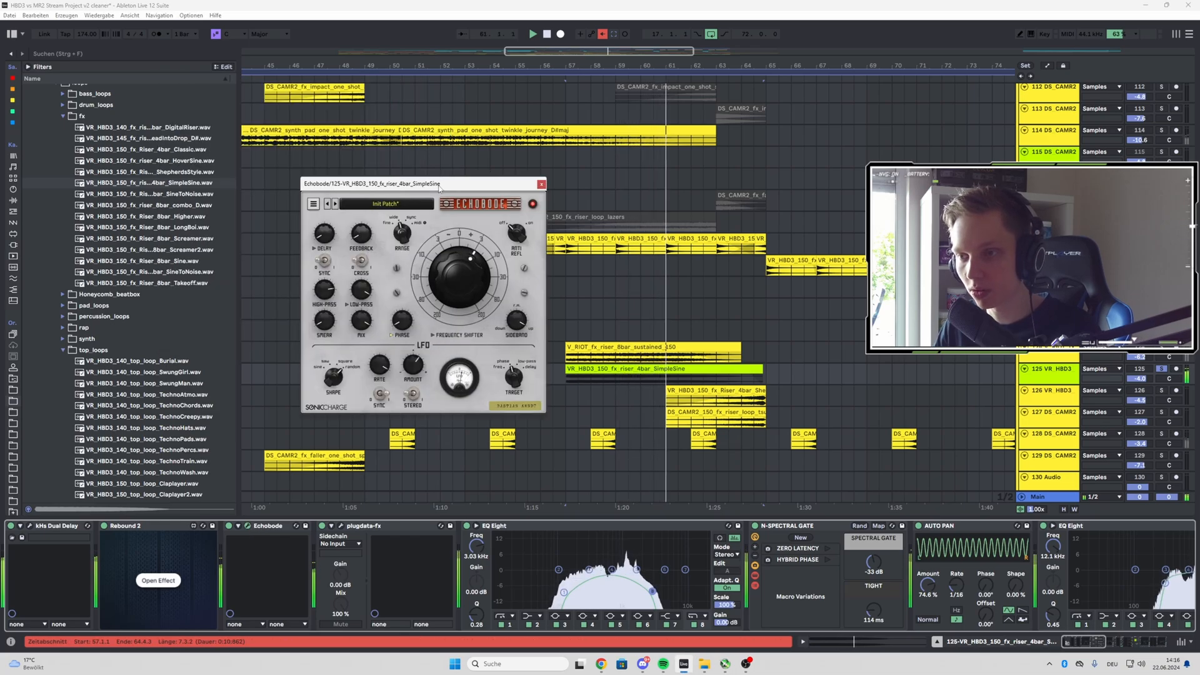
pyautogui.moveTo(438, 186); pyautogui.dragTo(408, 199)
pyautogui.press('space')
# - Show the N-SPEC COMP and N-SPECTRAL MASK patches in track 125's two plugdata-fx devices, and close the open plugin windows
pyautogui.click(341, 526)
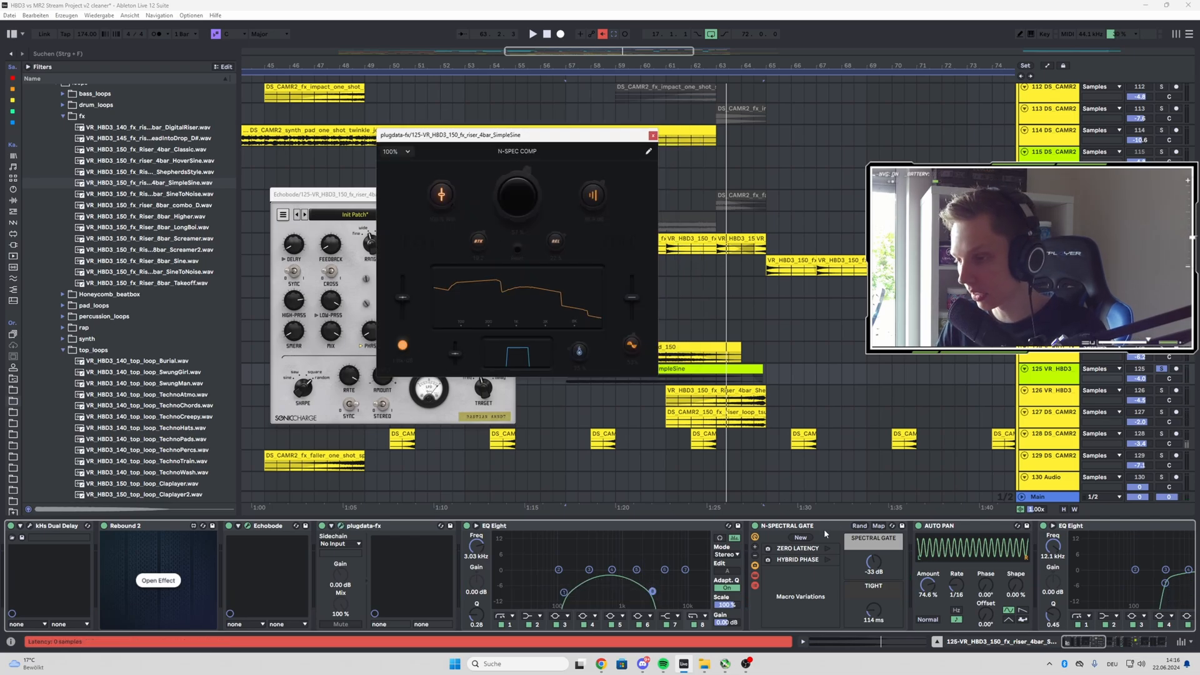
pyautogui.click(1088, 642)
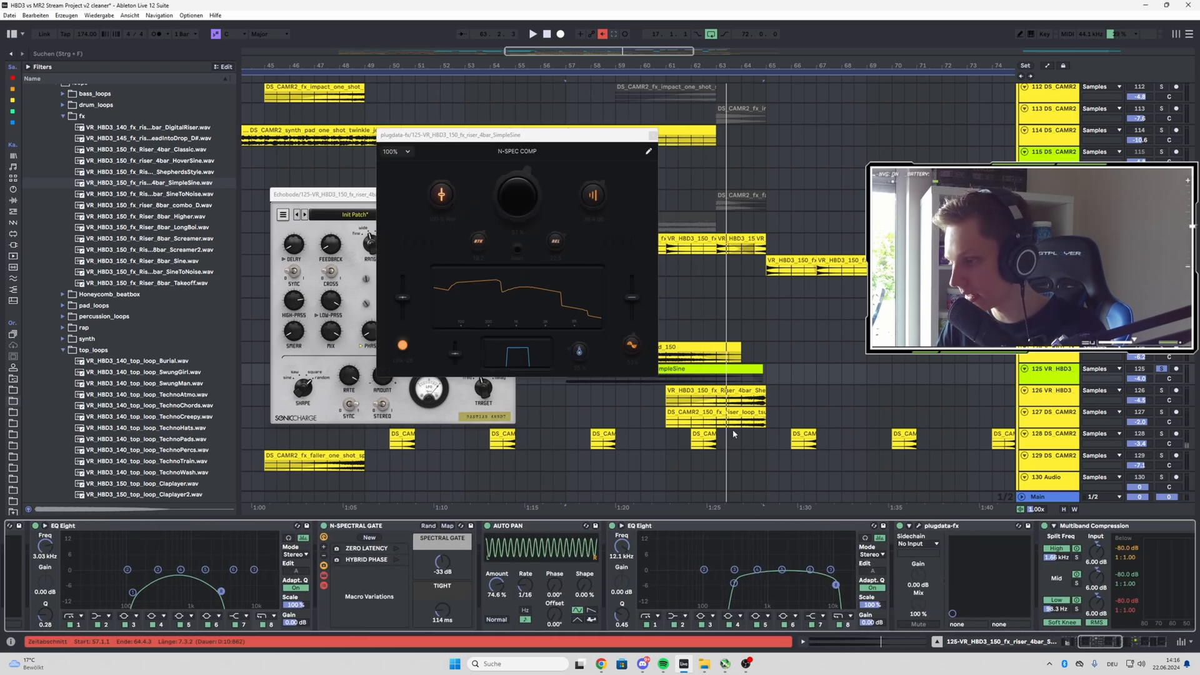
pyautogui.click(919, 526)
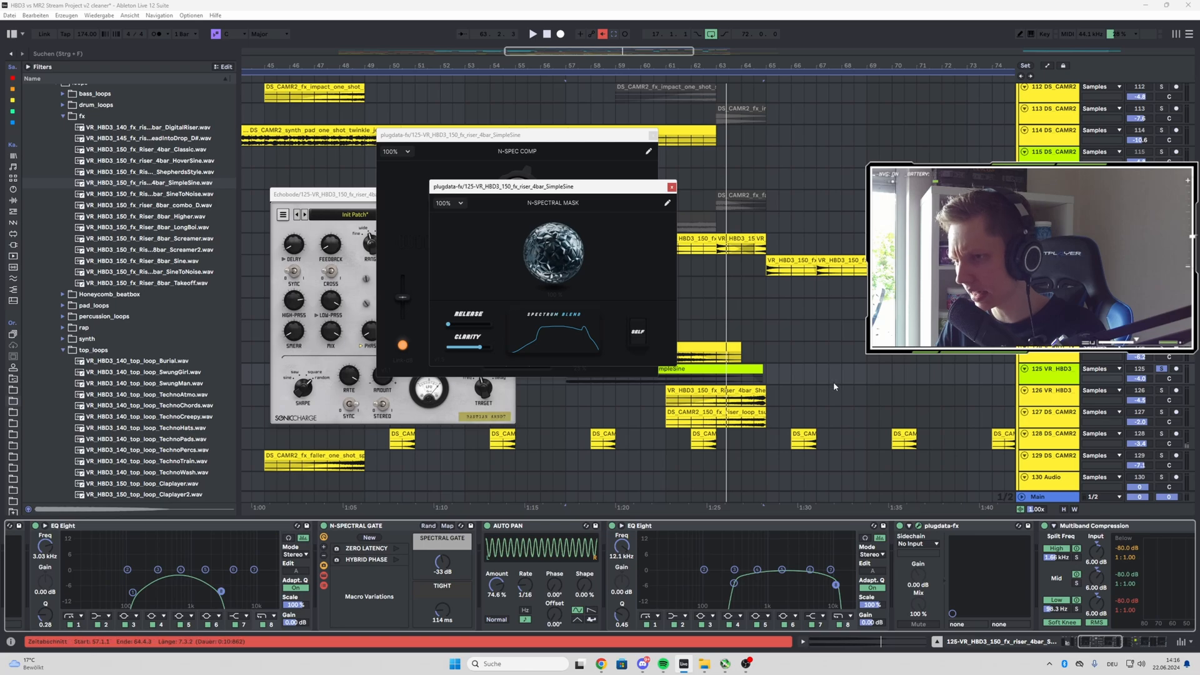
pyautogui.click(671, 187)
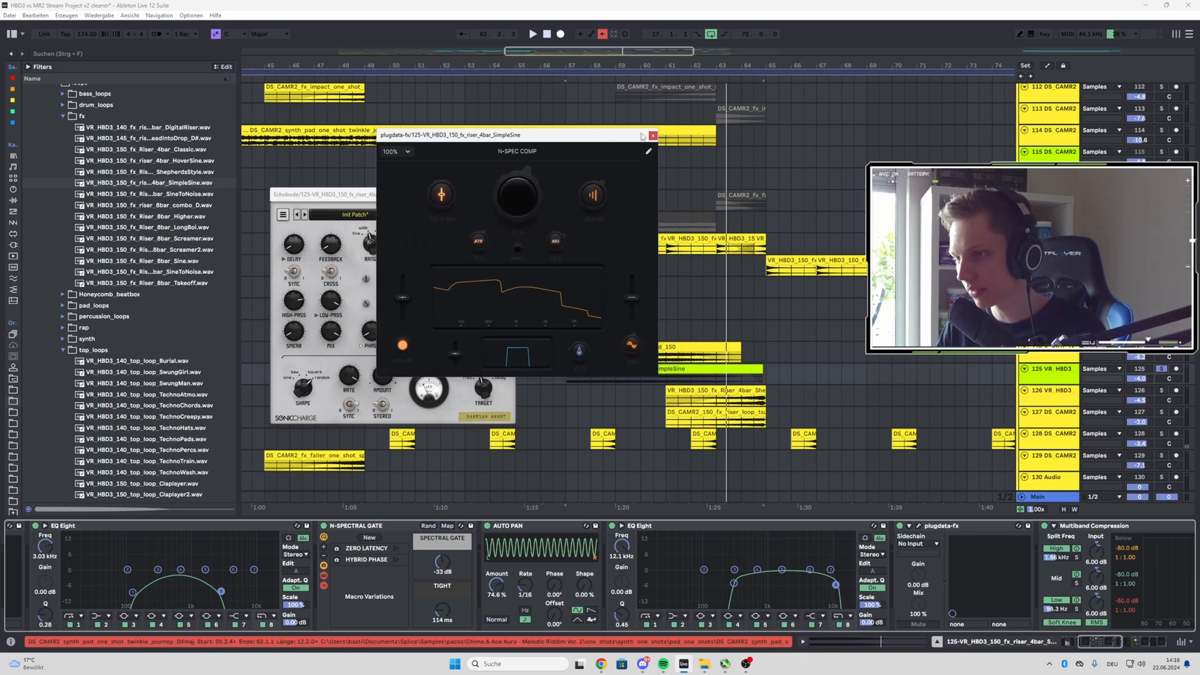
pyautogui.click(653, 136)
pyautogui.click(511, 194)
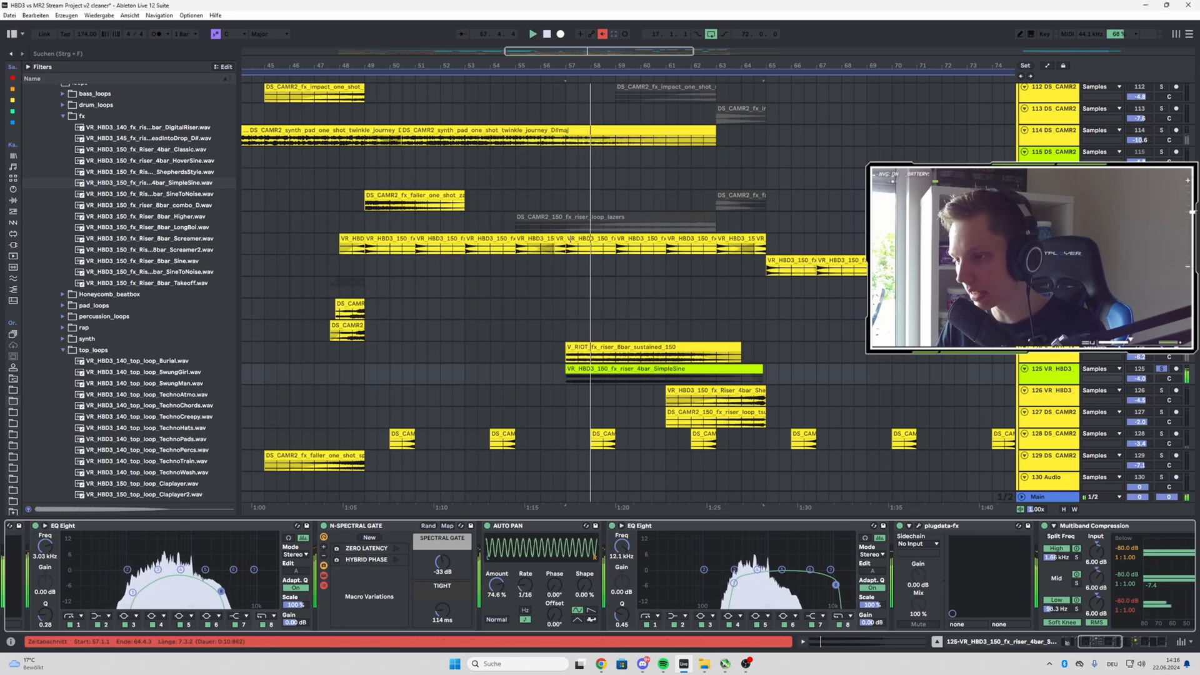
# - Show the Auto Pan on track 124's sustained 8-bar riser and play the clip from bar 61
pyautogui.scroll(-3, 589, 265)
pyautogui.scroll(-1, 590, 266)
pyautogui.scroll(2, 587, 267)
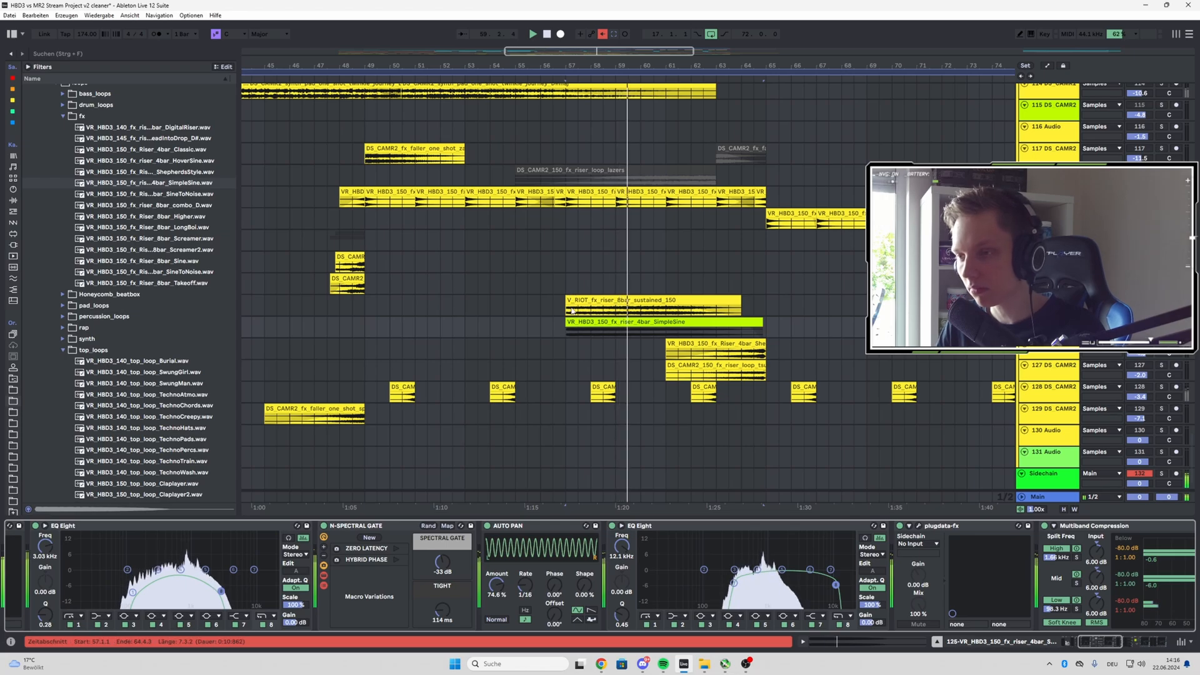
pyautogui.click(567, 312)
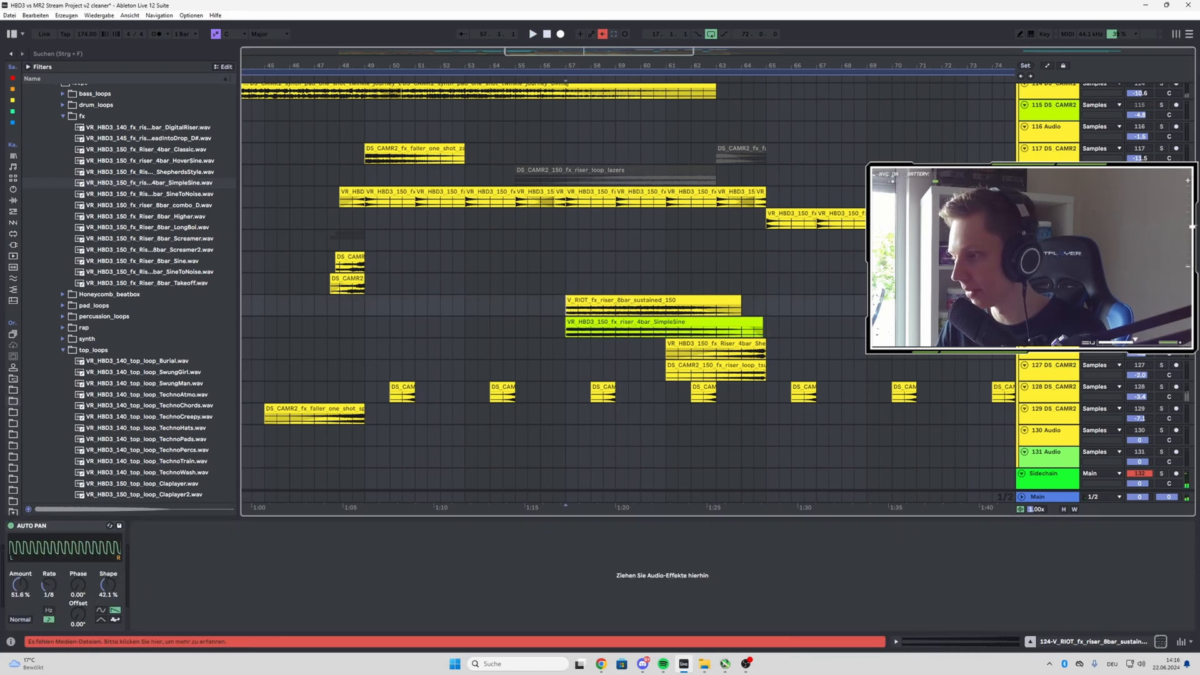
pyautogui.click(666, 312)
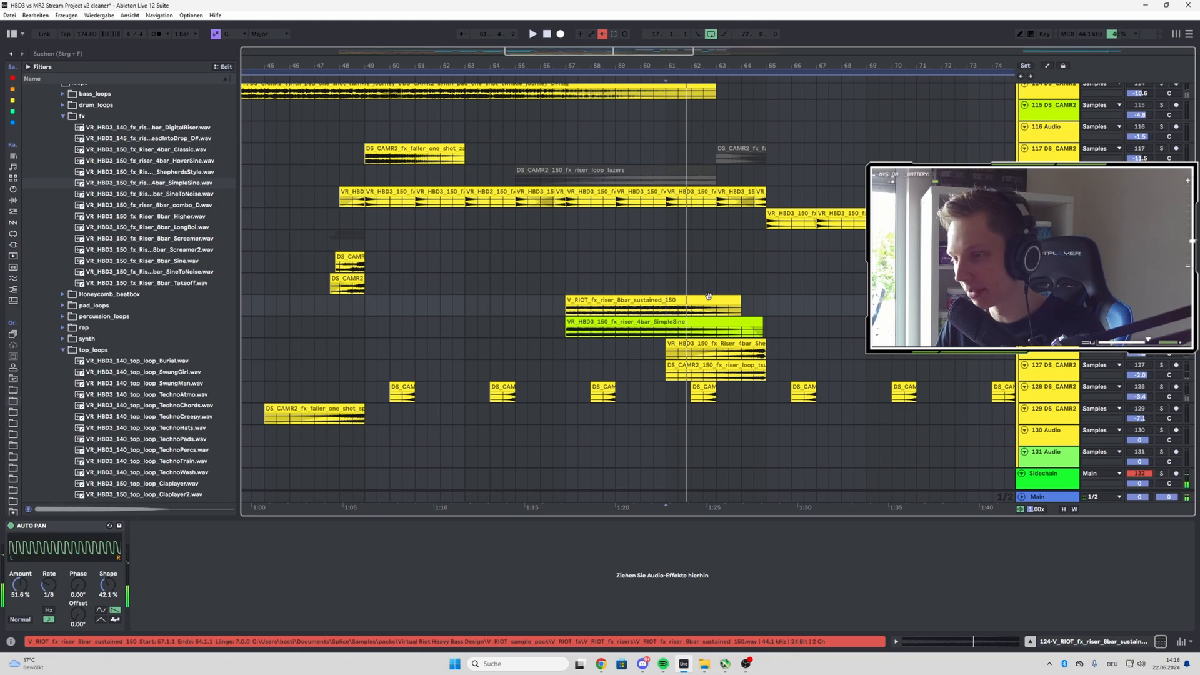
# - Look over the arrangement from the Samples group up through the synth, vocal and bass tracks to the drums
pyautogui.scroll(-6, 708, 296)
pyautogui.scroll(-2, 514, 293)
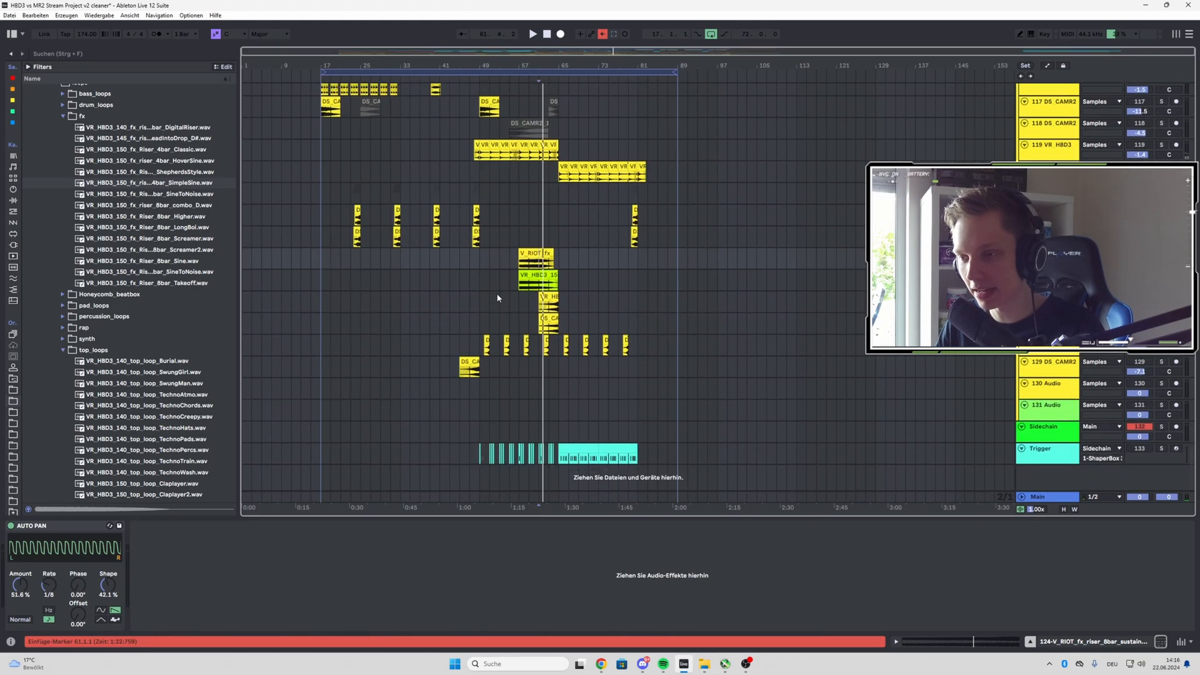
pyautogui.scroll(8, 500, 297)
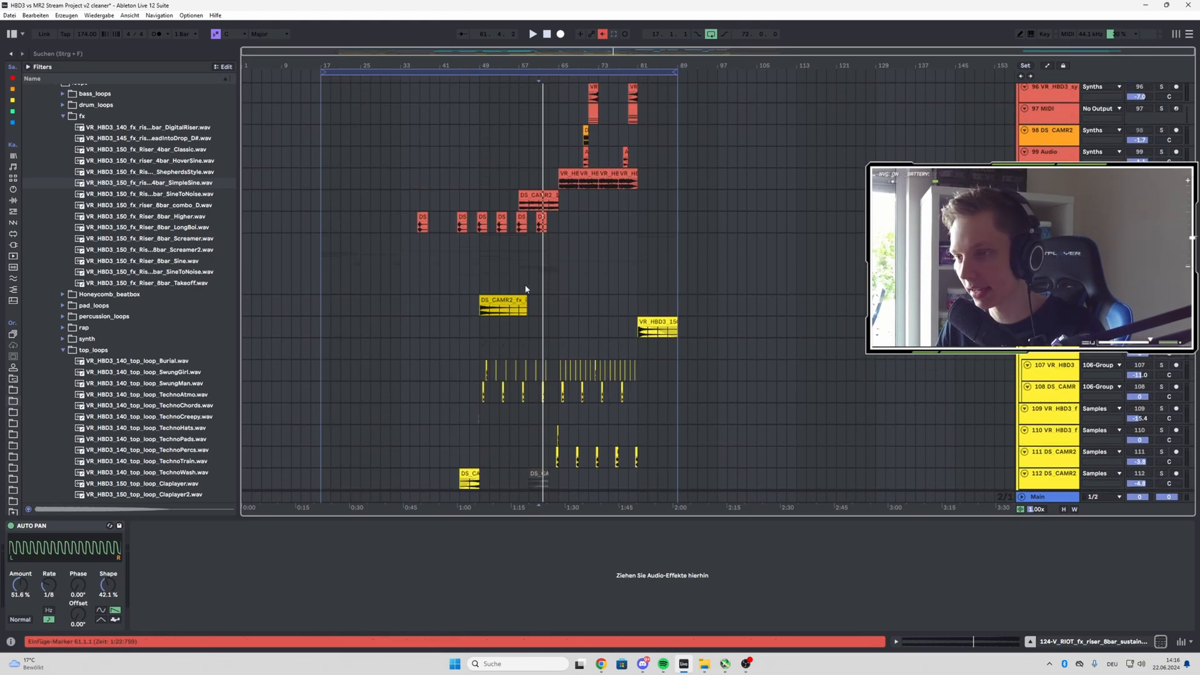
pyautogui.scroll(6, 639, 299)
pyautogui.scroll(-6, 639, 299)
pyautogui.scroll(4, 505, 272)
pyautogui.scroll(5, 531, 268)
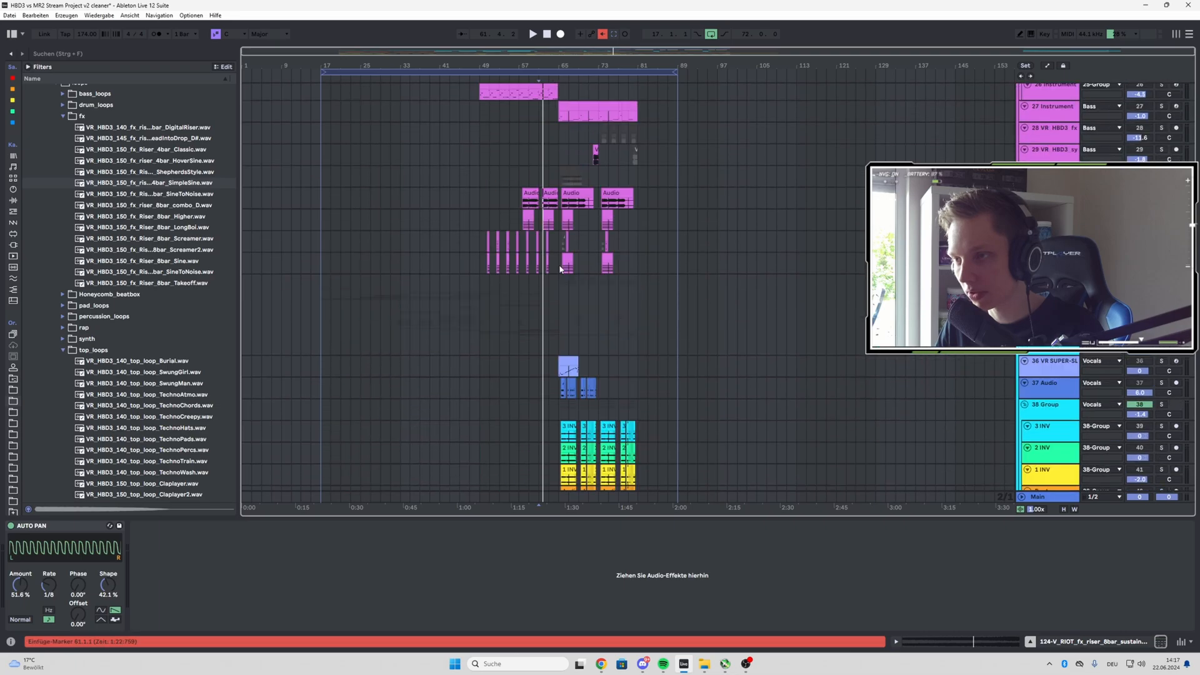
pyautogui.scroll(3, 539, 298)
pyautogui.scroll(3, 543, 337)
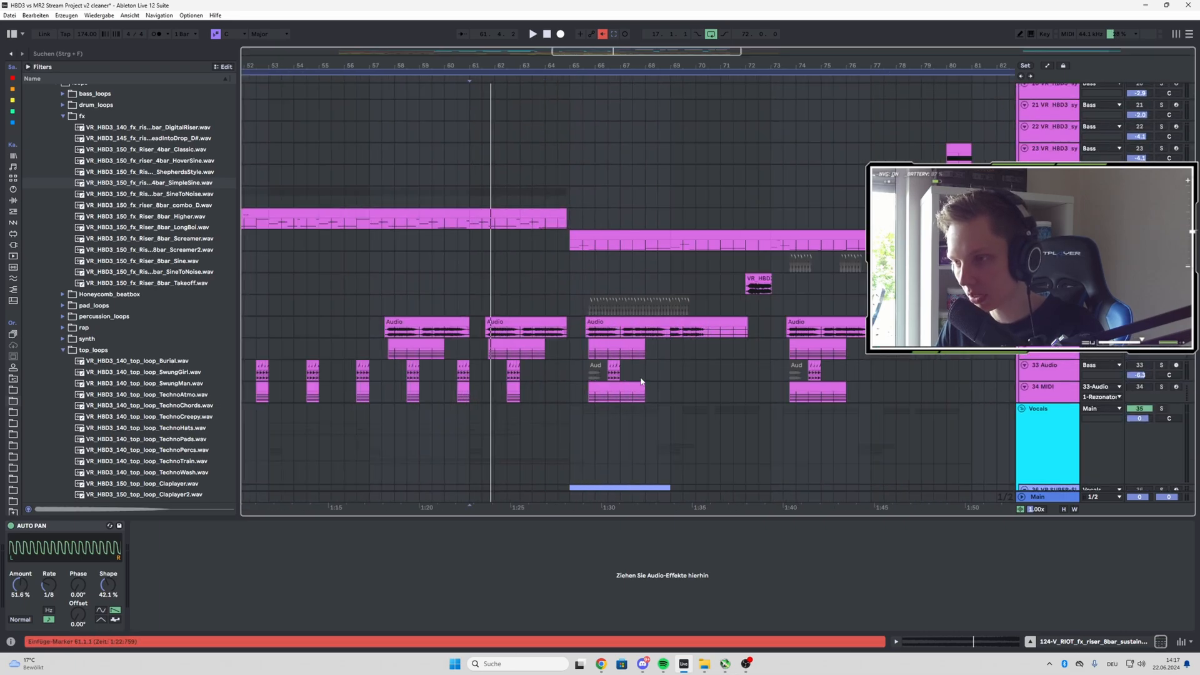
pyautogui.scroll(-5, 641, 381)
pyautogui.scroll(2, 494, 310)
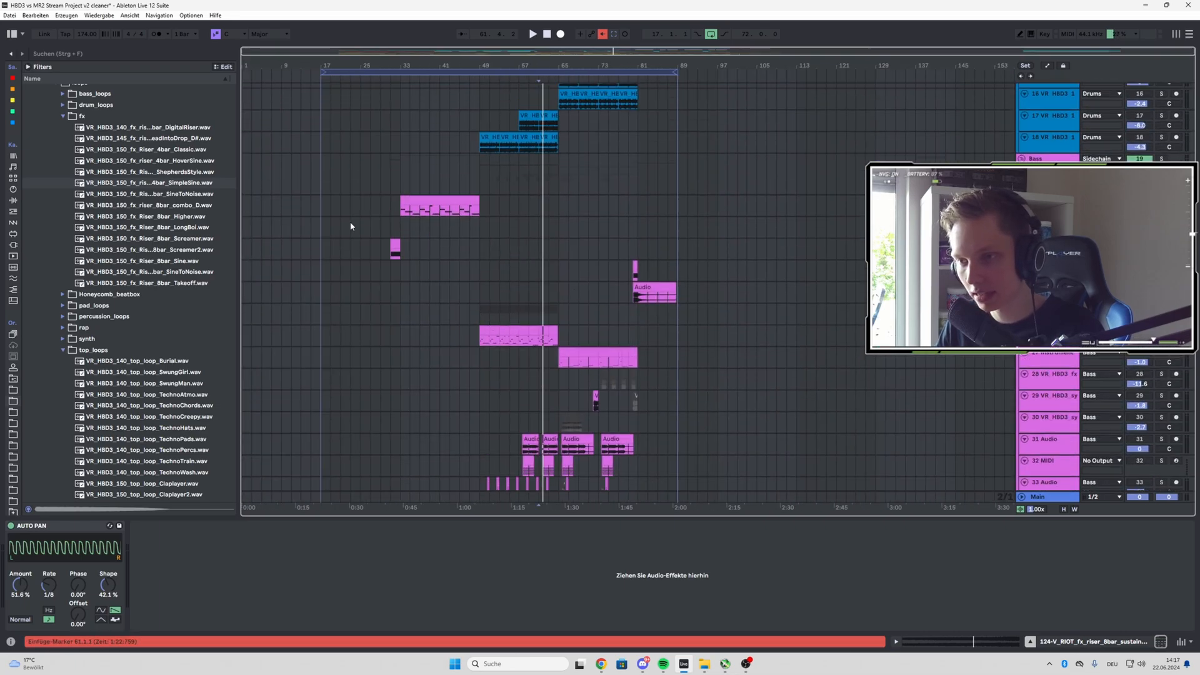
pyautogui.scroll(10, 543, 242)
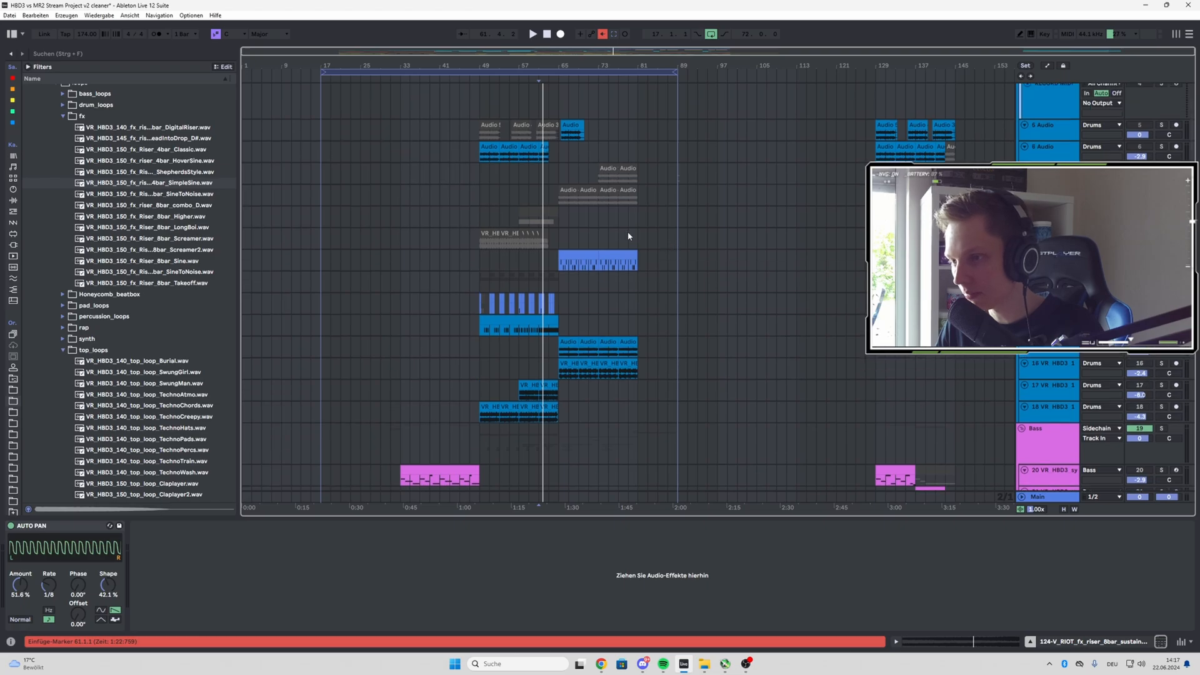
# - Look through the arrangement from the drum and bass tracks down across the Vocals group to the Synths group
pyautogui.scroll(-20, 525, 231)
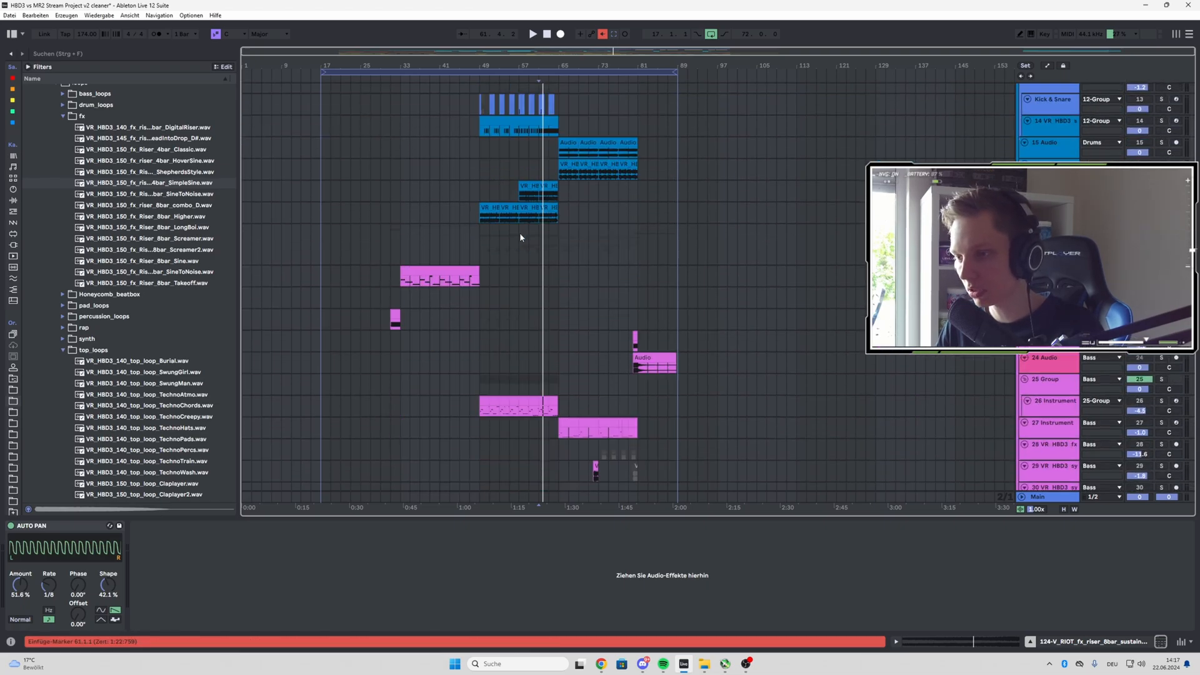
pyautogui.scroll(-1, 513, 239)
pyautogui.scroll(3, 420, 236)
pyautogui.scroll(-6, 468, 238)
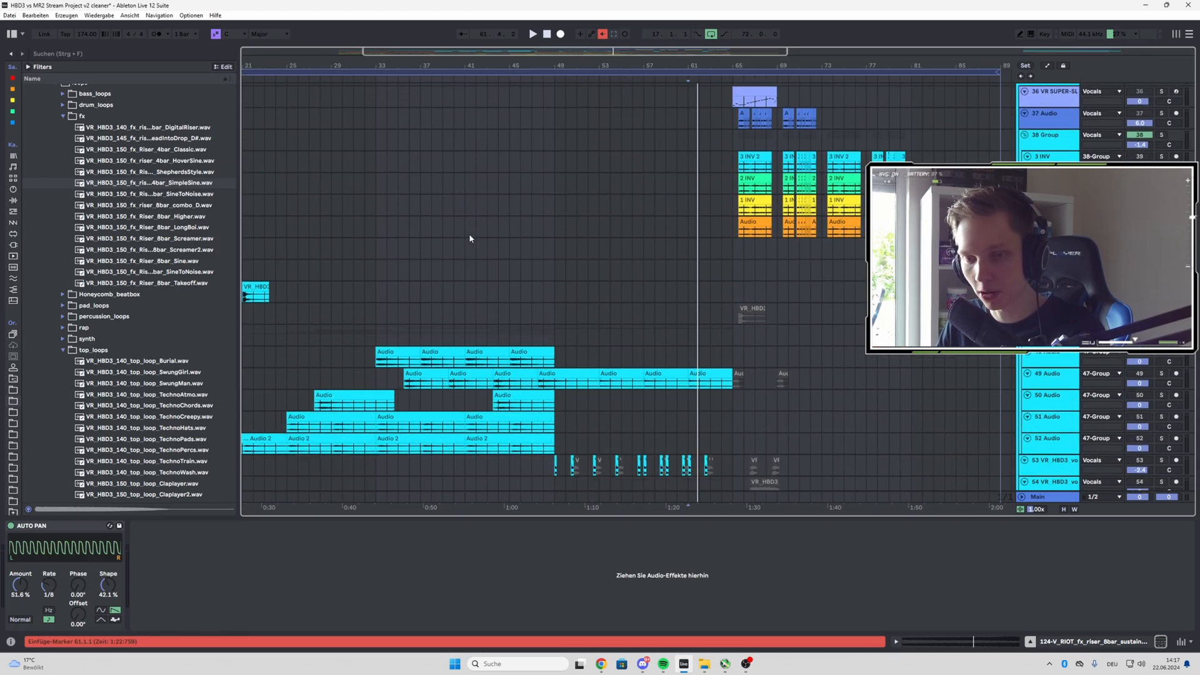
pyautogui.scroll(-3, 470, 236)
pyautogui.scroll(-4, 401, 240)
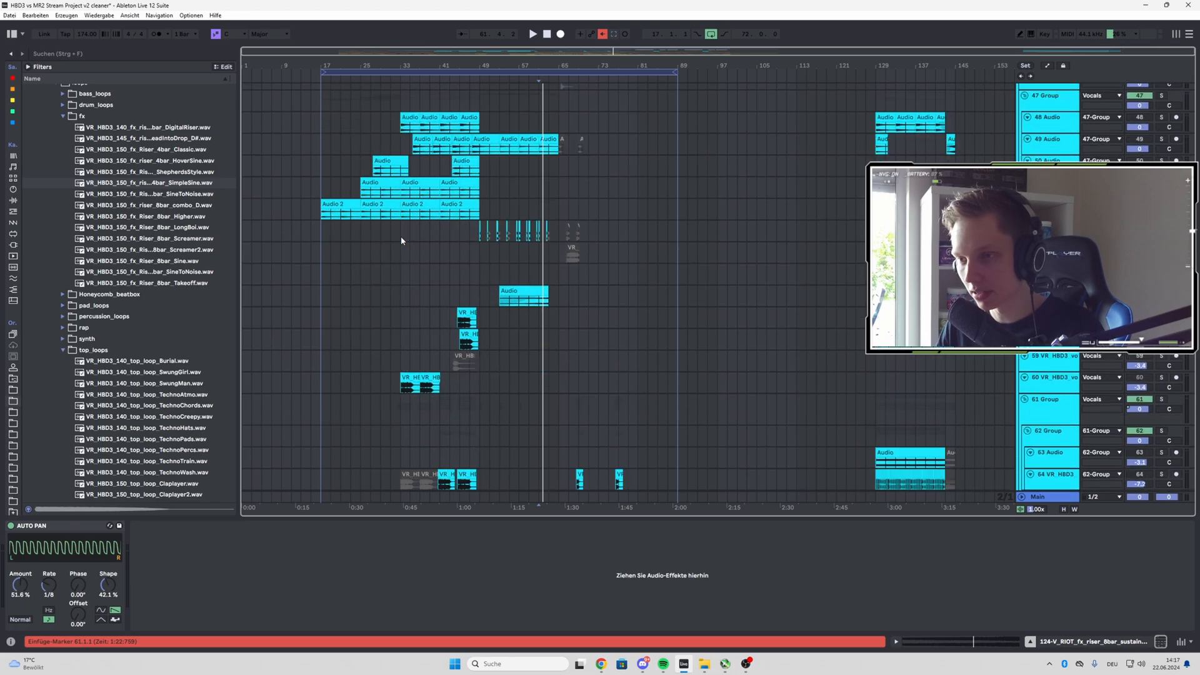
pyautogui.scroll(-8, 402, 240)
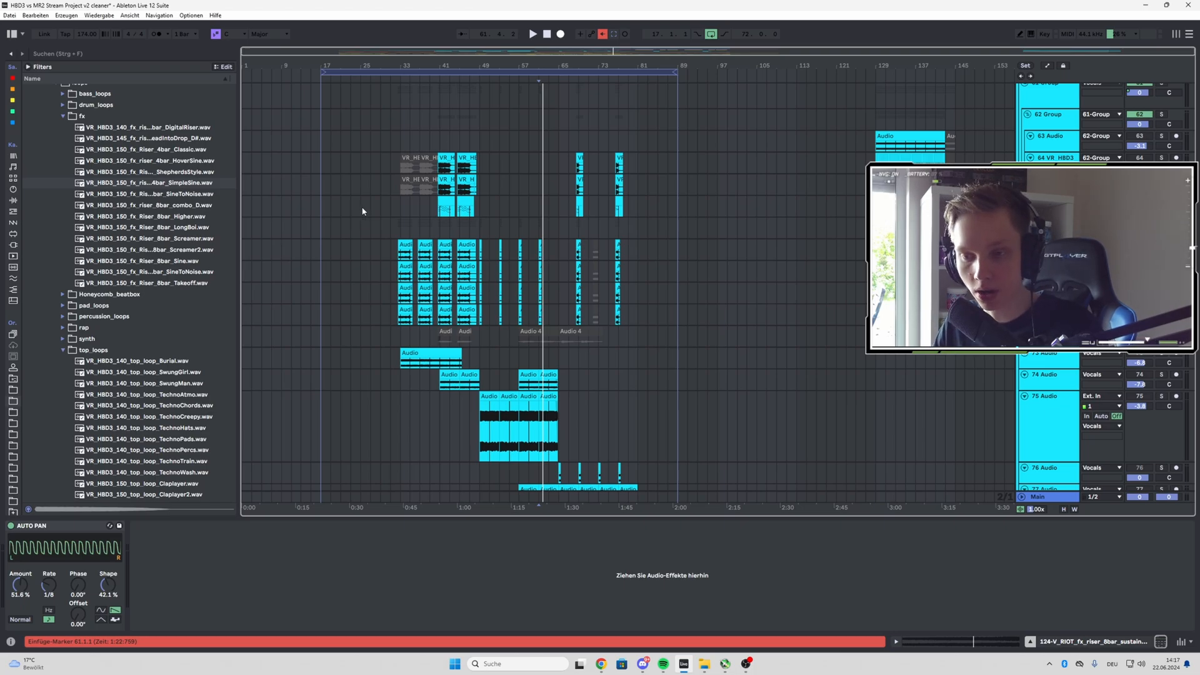
pyautogui.scroll(3, 363, 211)
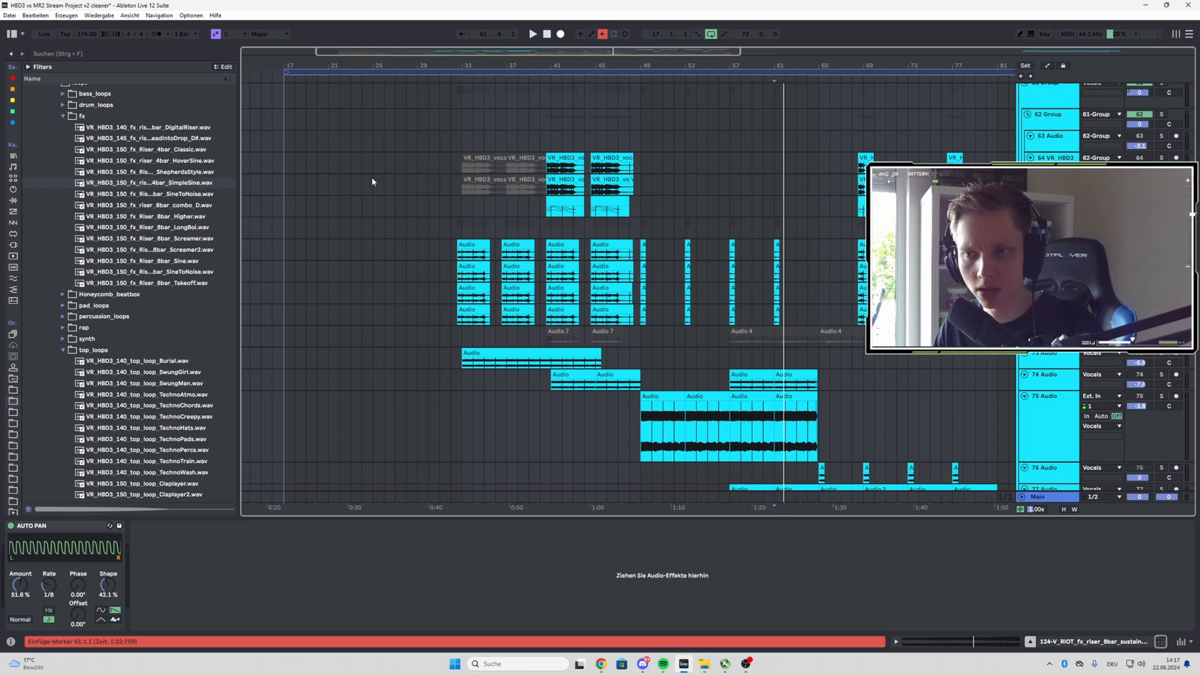
pyautogui.scroll(-2, 372, 182)
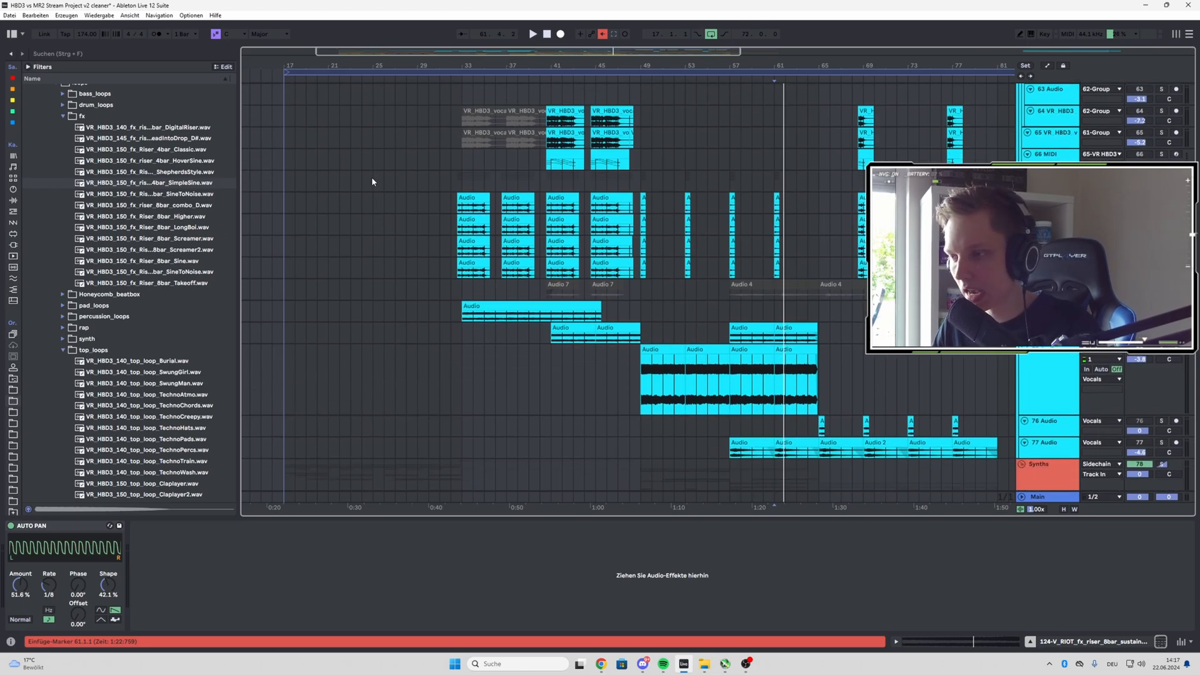
pyautogui.scroll(-4, 373, 181)
pyautogui.scroll(-5, 371, 182)
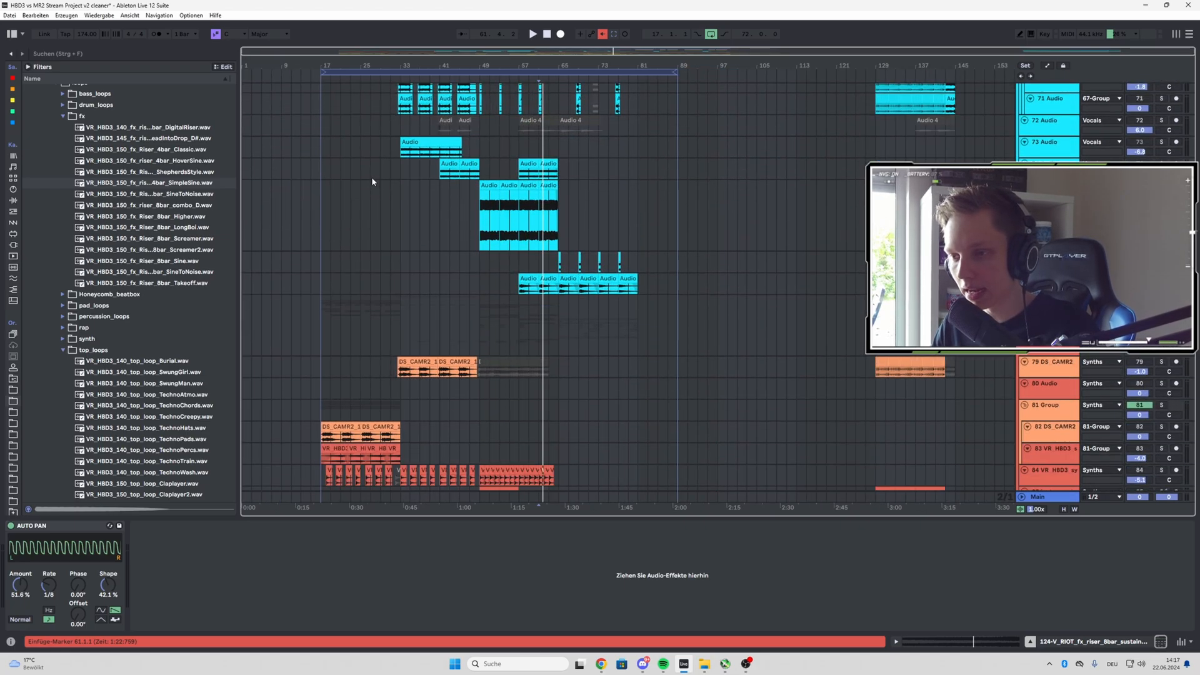